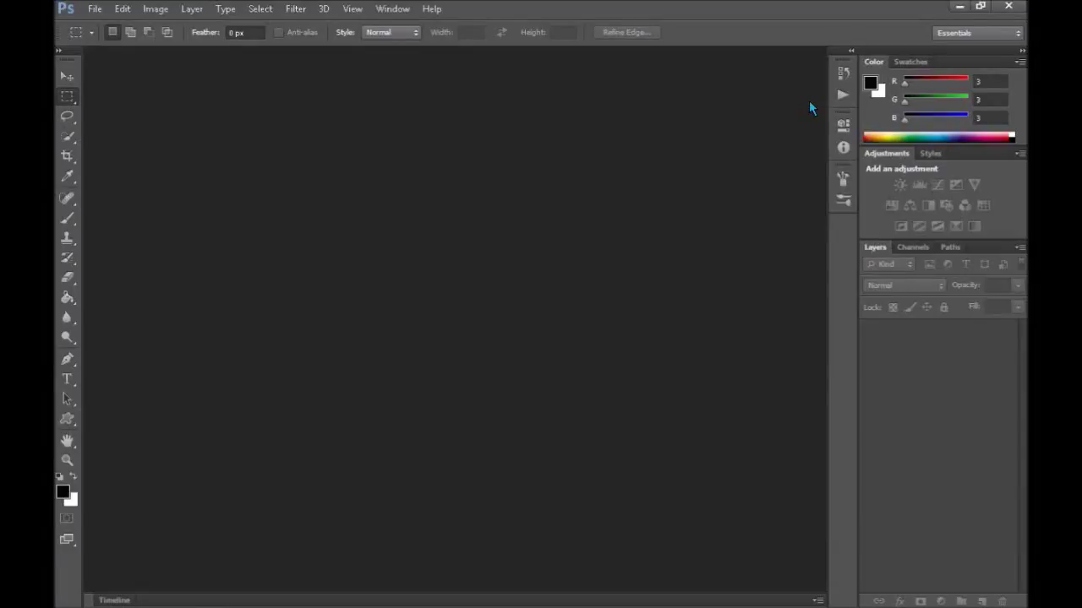
# Step: Open 50k Pack By Flow Graphics.psd from the RED (E:) drive, dismissing the missing-fonts warning
pyautogui.click(94, 8)
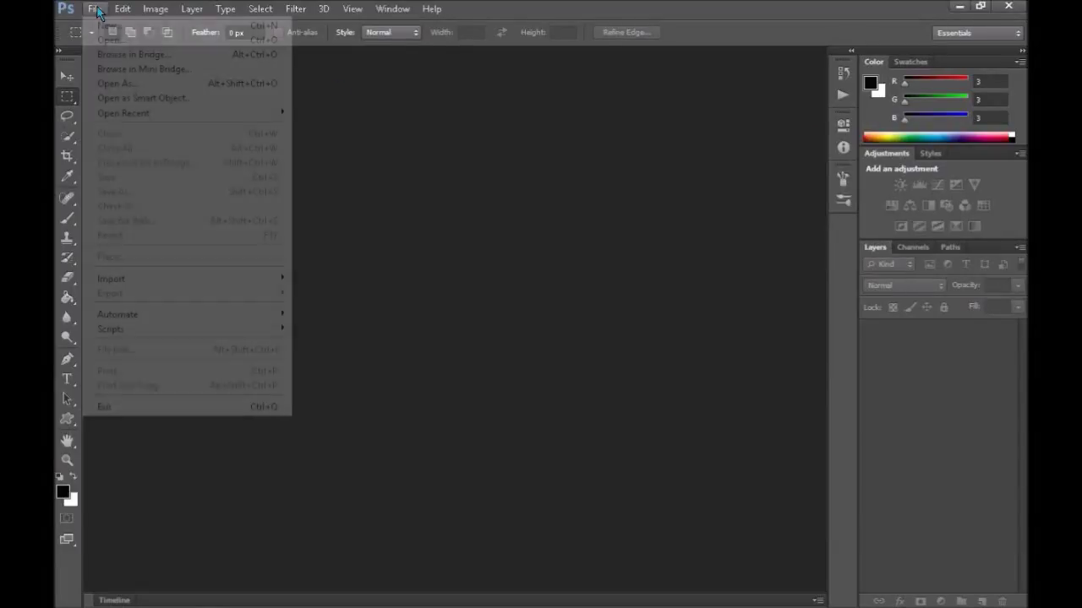
pyautogui.click(105, 53)
pyautogui.click(94, 9)
pyautogui.click(109, 39)
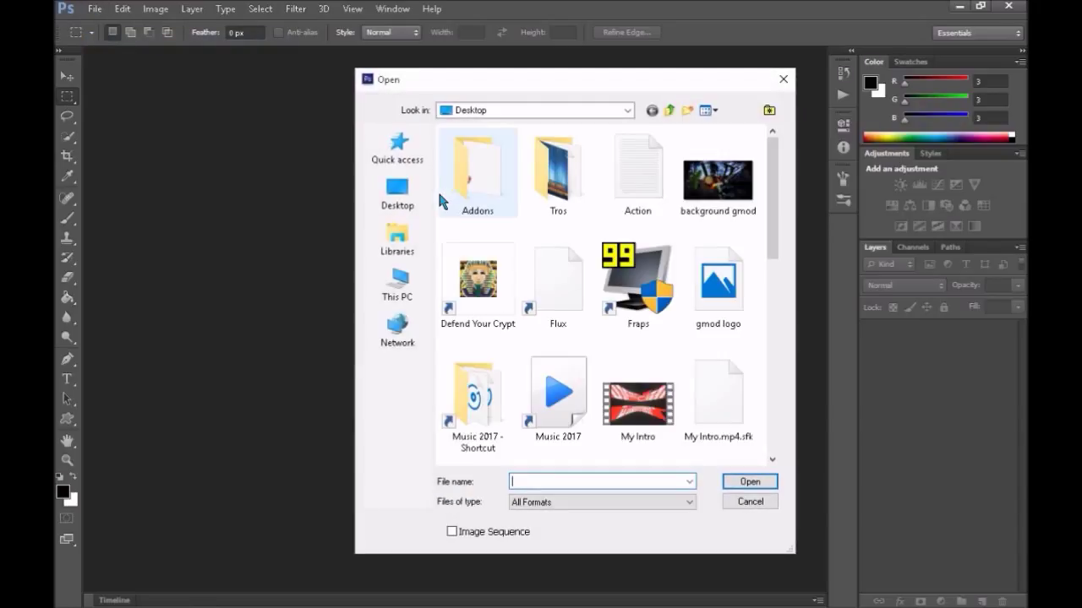
pyautogui.click(397, 192)
pyautogui.doubleClick(579, 360)
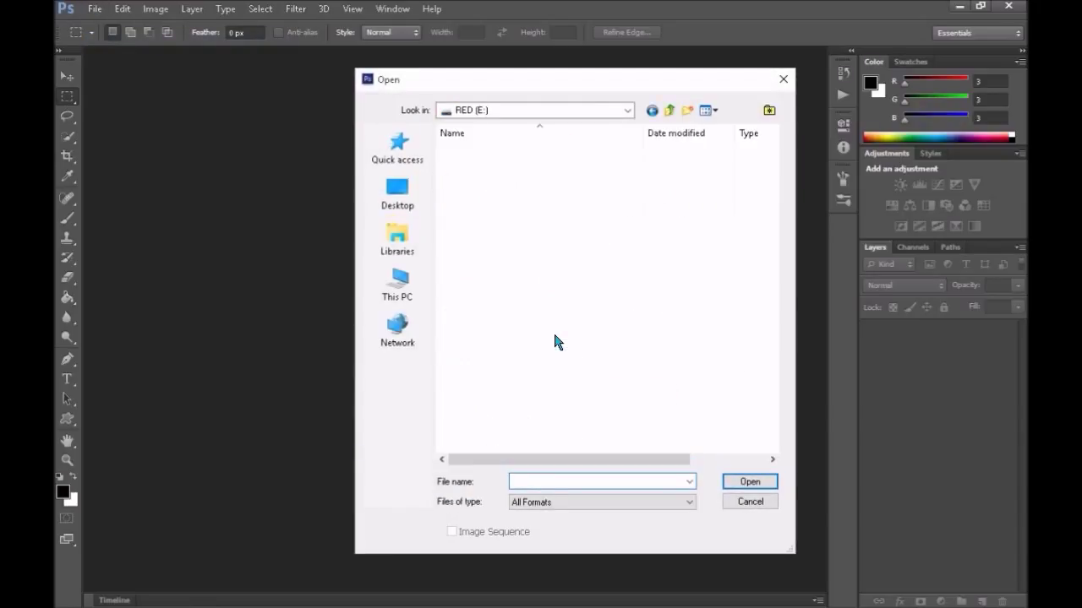
pyautogui.doubleClick(555, 338)
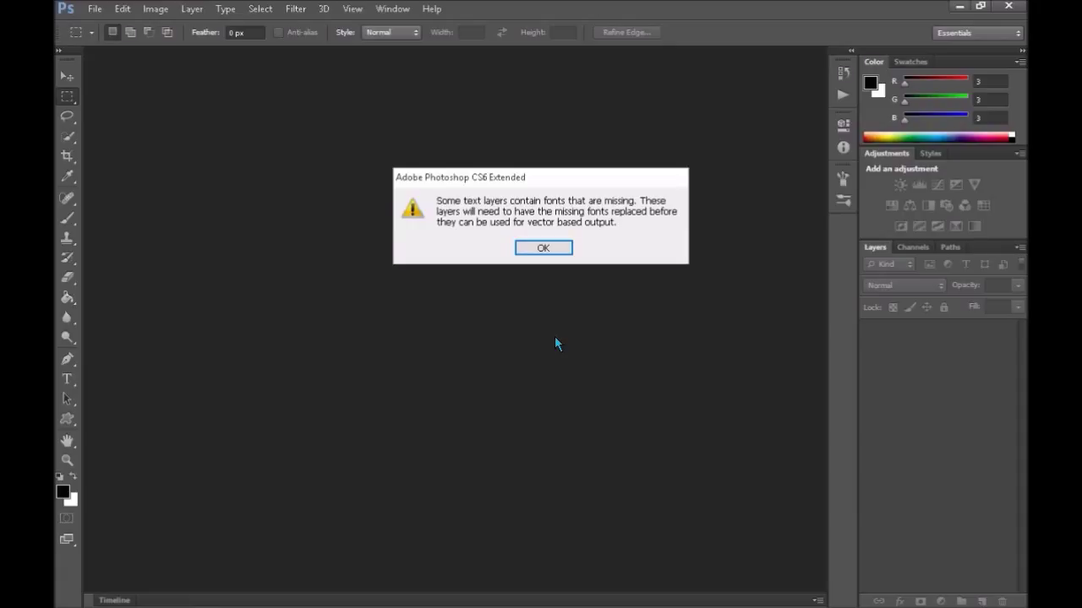
pyautogui.press('Return')
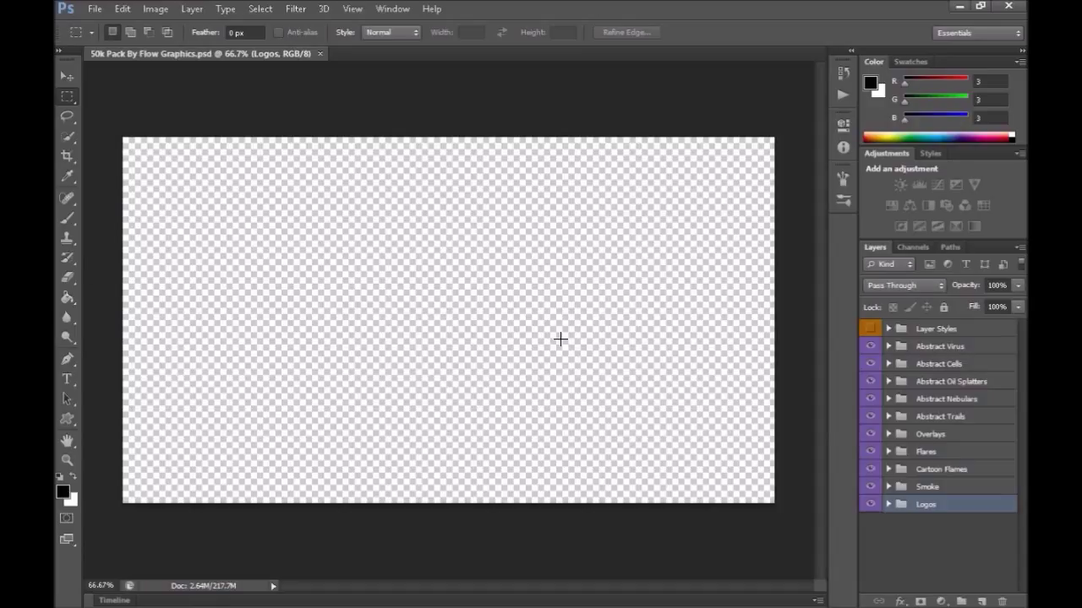
# Step: Place the background gmod image from the Desktop into the document
pyautogui.click(95, 9)
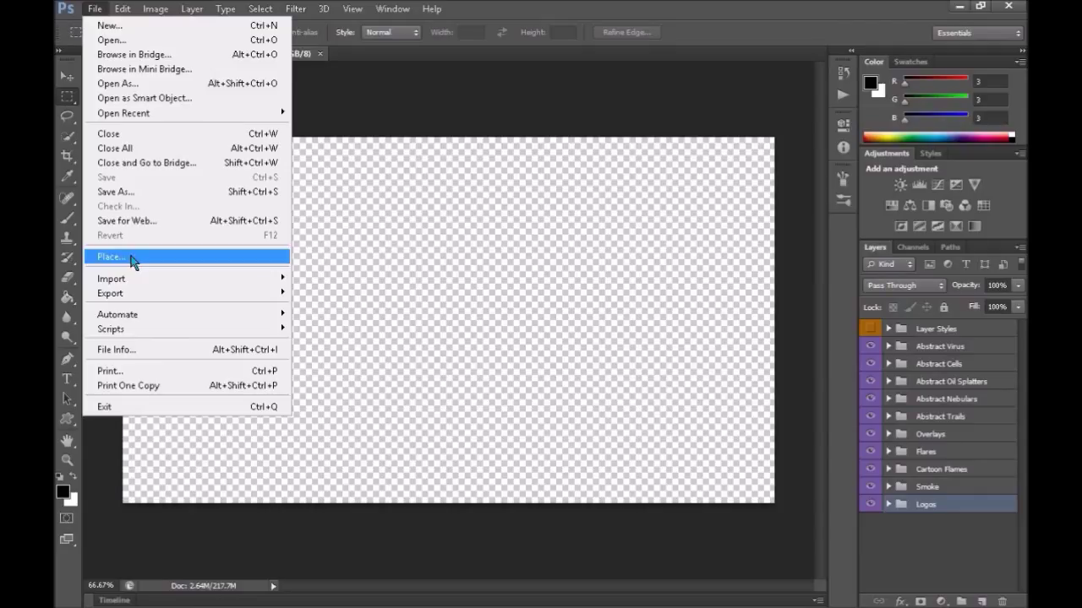
pyautogui.press('Escape')
pyautogui.press('s')
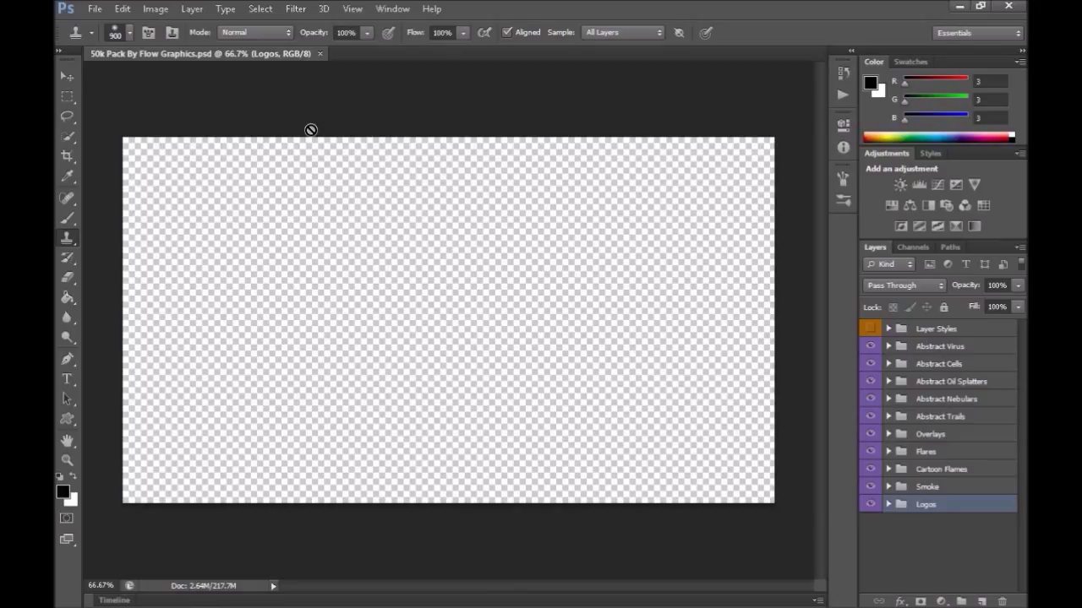
pyautogui.click(95, 8)
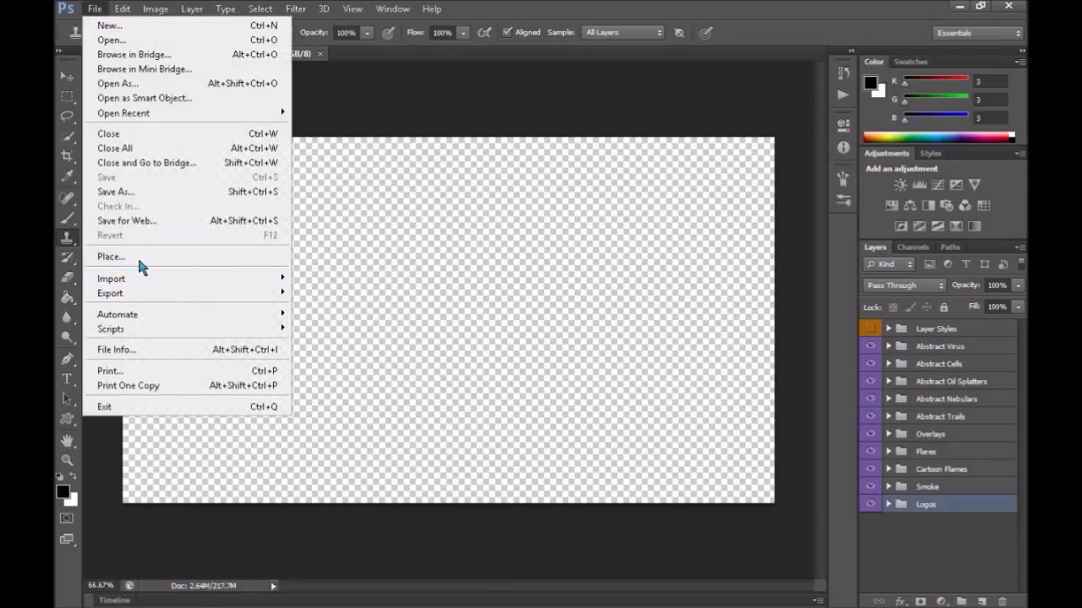
pyautogui.click(137, 256)
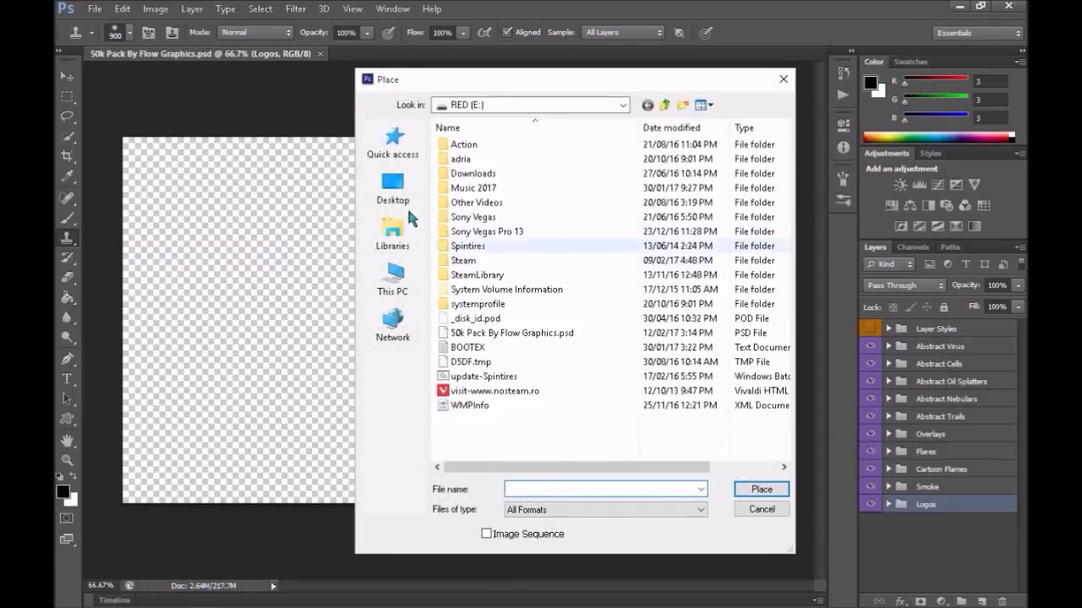
pyautogui.click(368, 185)
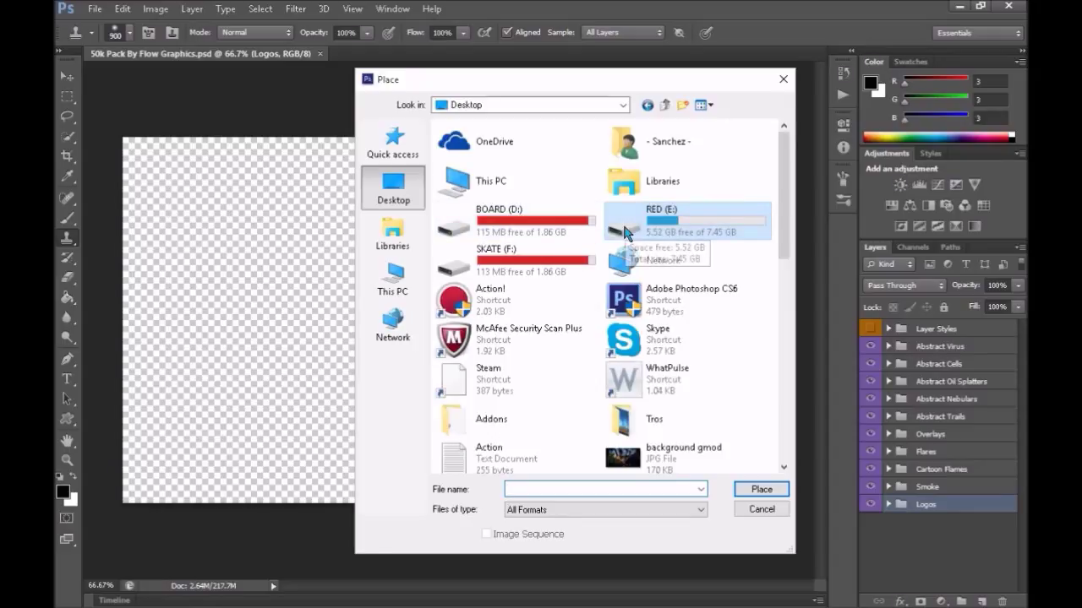
pyautogui.moveTo(784, 212); pyautogui.dragTo(783, 272)
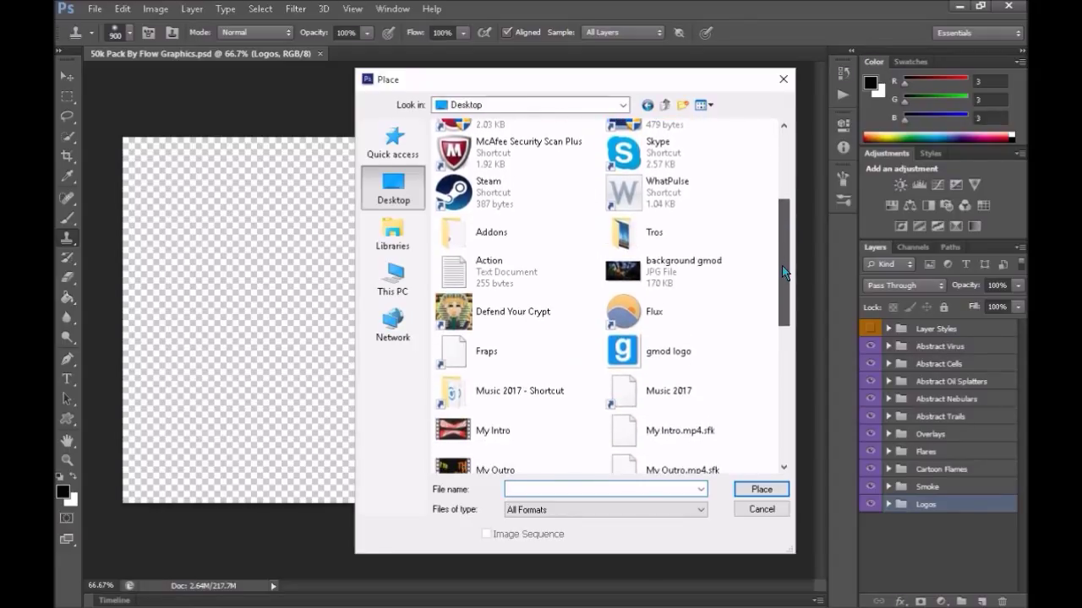
pyautogui.click(737, 289)
pyautogui.doubleClick(700, 279)
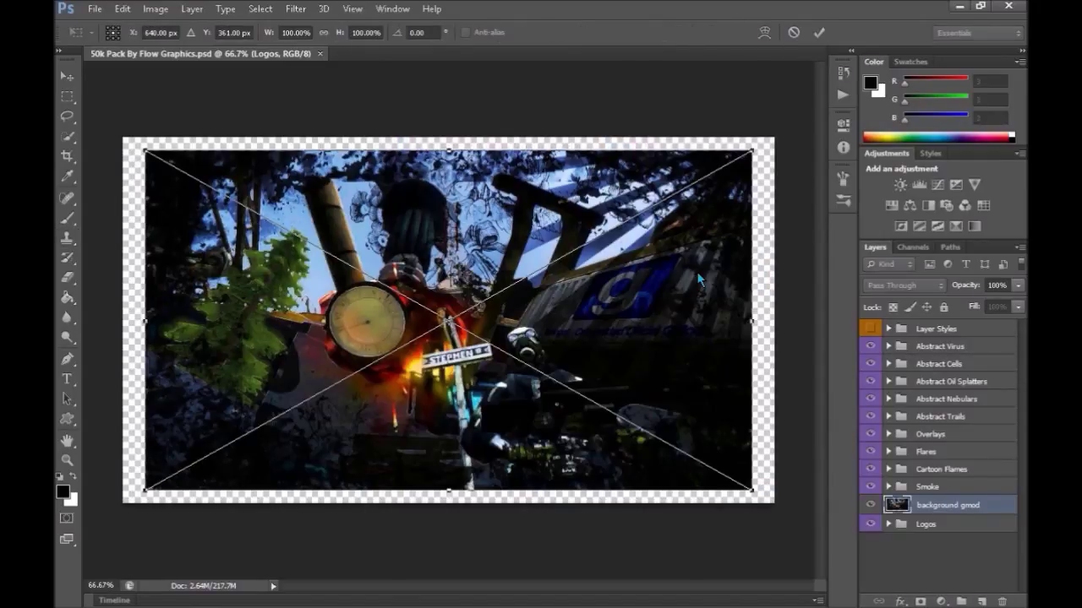
# Step: Stretch the placed background past the canvas edges and commit it
pyautogui.moveTo(752, 495); pyautogui.dragTo(778, 505)
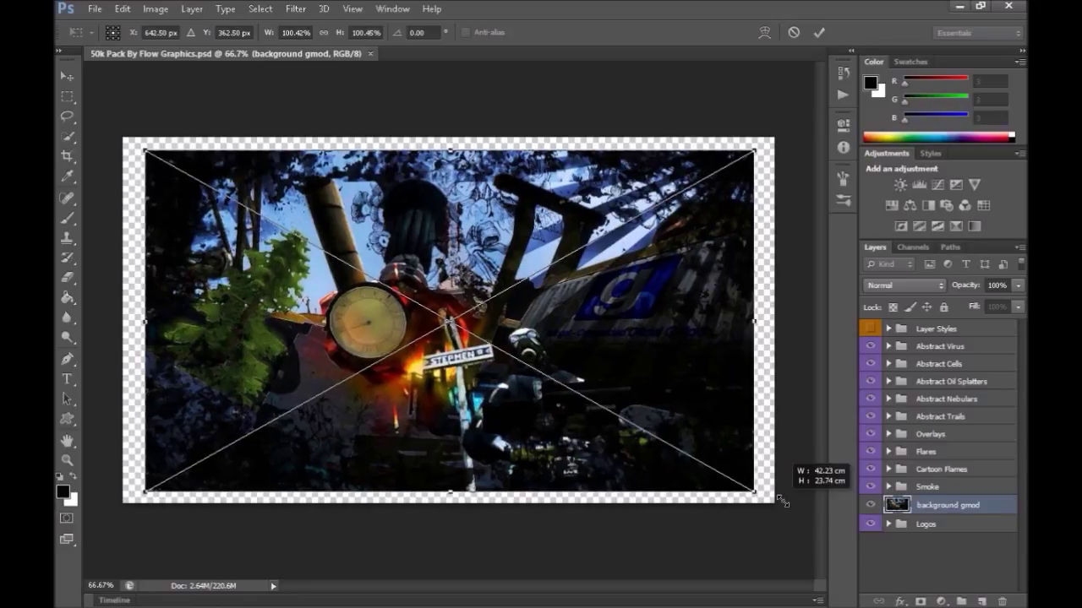
pyautogui.moveTo(144, 147); pyautogui.dragTo(119, 134)
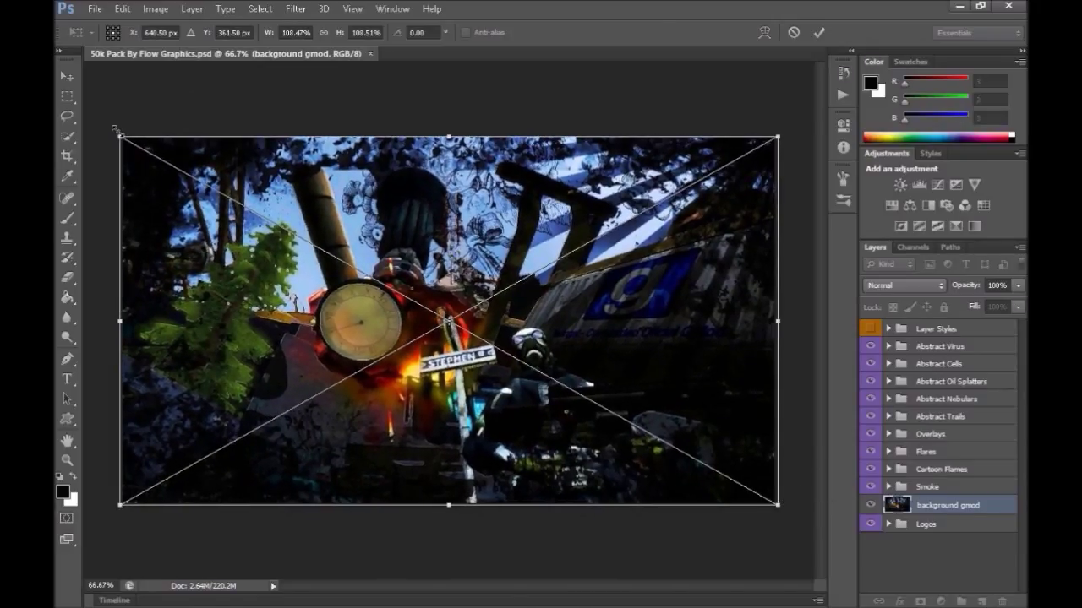
pyautogui.press('s')
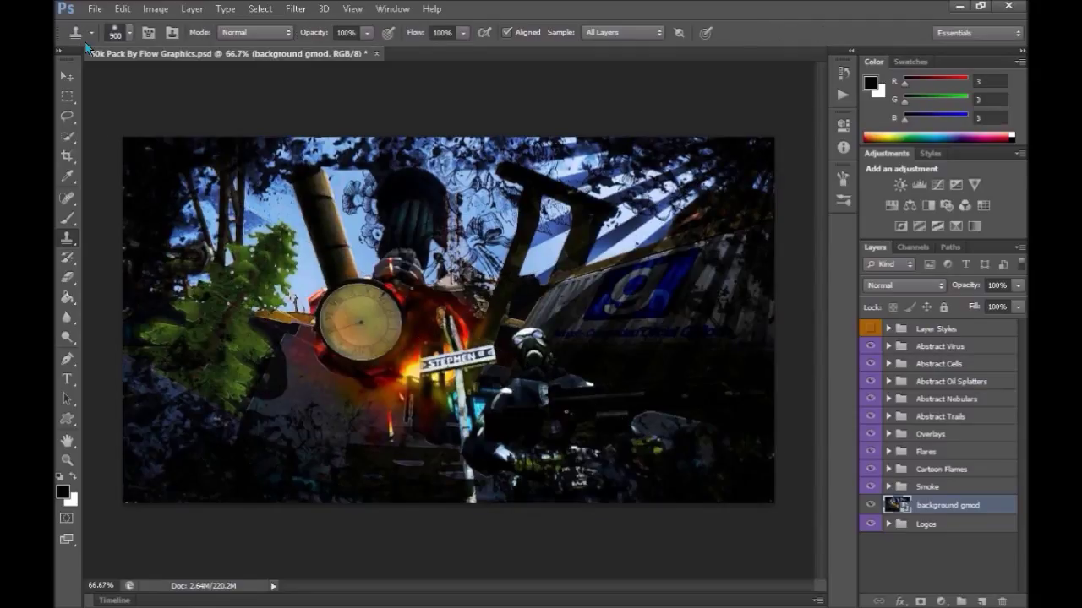
# Step: Place the second background gmod image from the Desktop and commit it unscaled
pyautogui.click(95, 8)
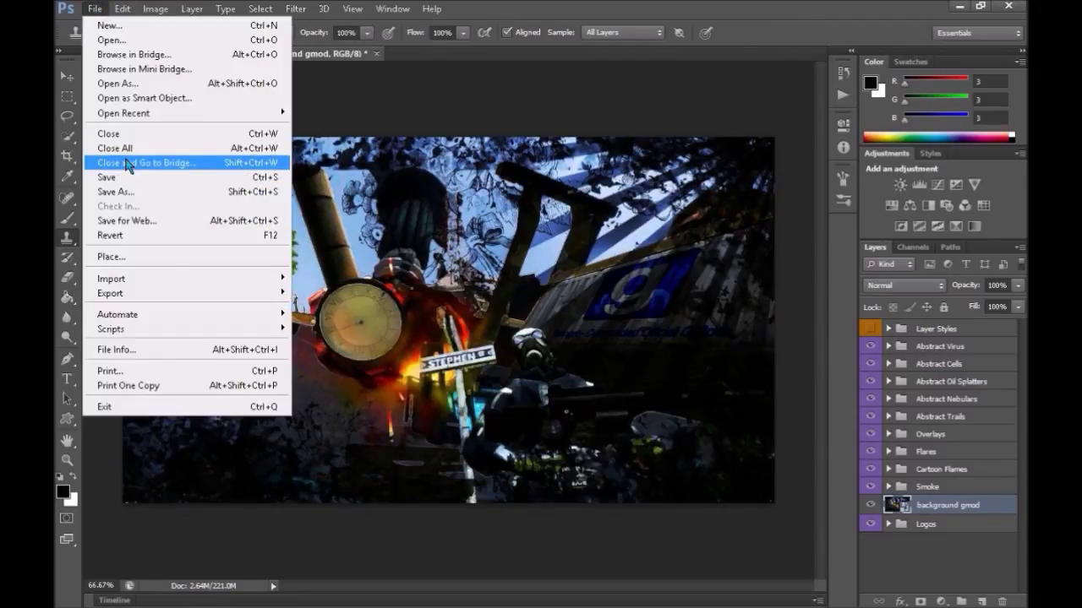
pyautogui.click(134, 252)
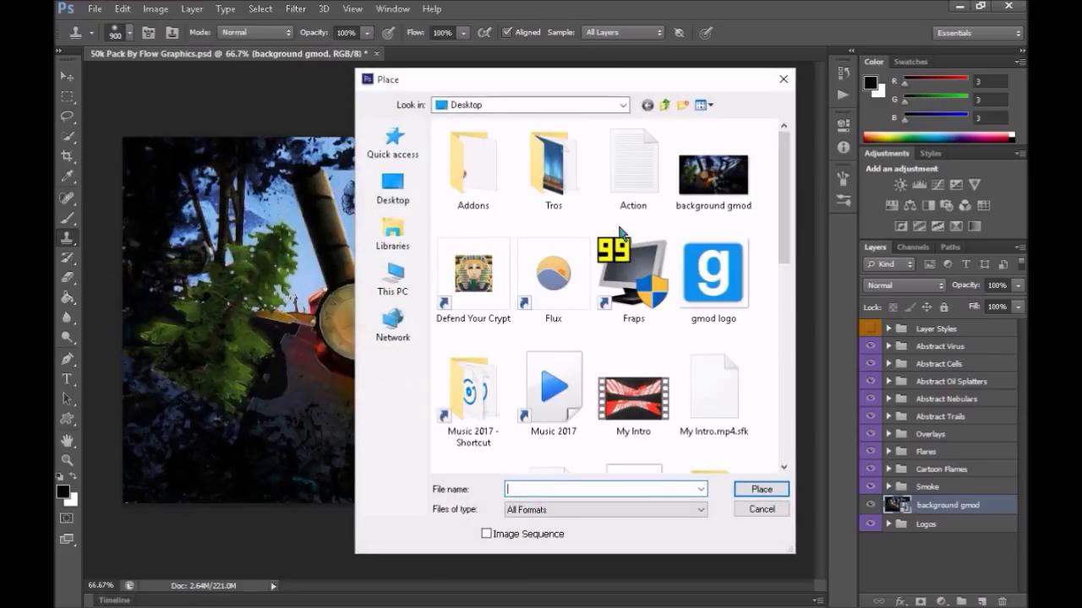
pyautogui.scroll(-3, 655, 279)
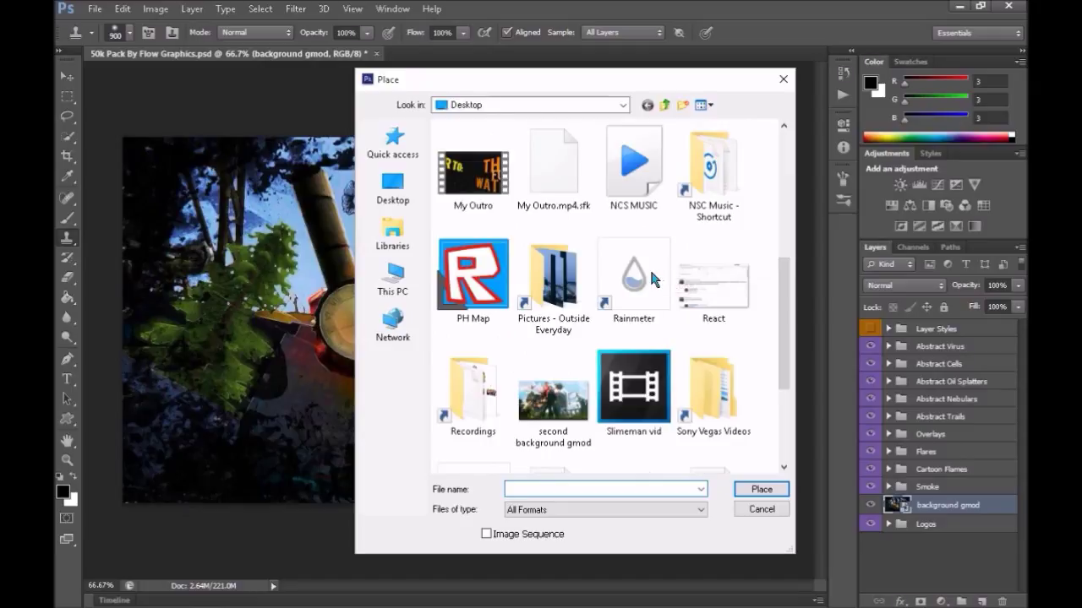
pyautogui.click(567, 393)
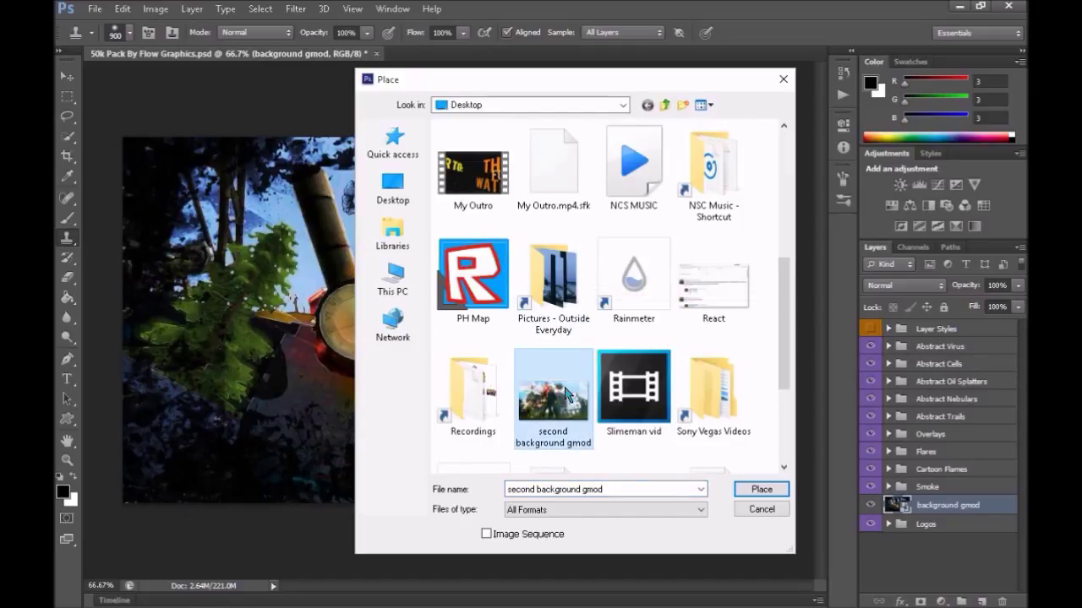
pyautogui.moveTo(553, 398)
pyautogui.doubleClick(566, 393)
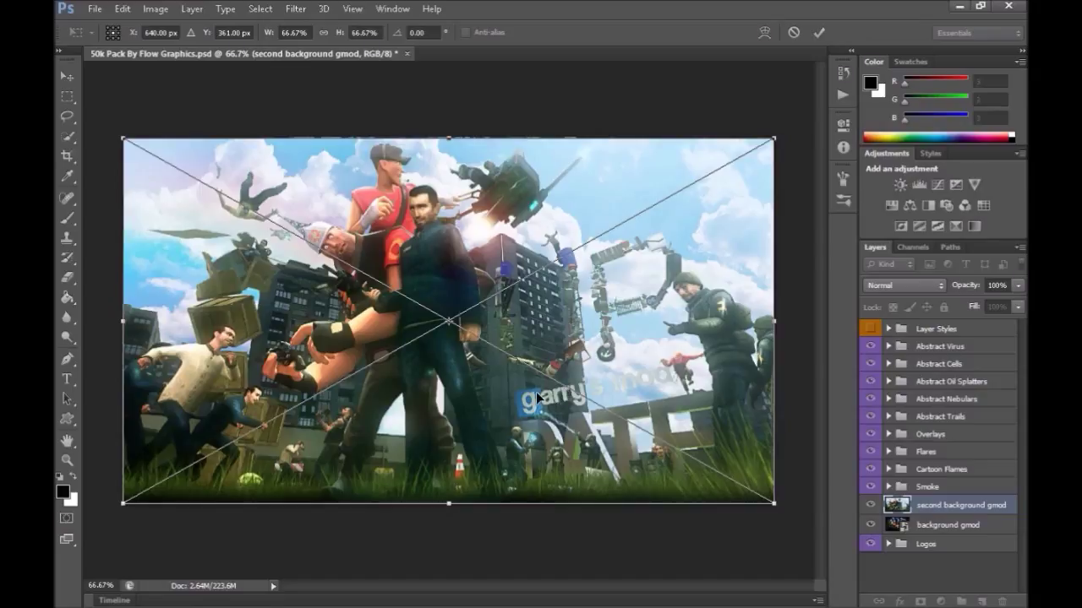
pyautogui.press('s')
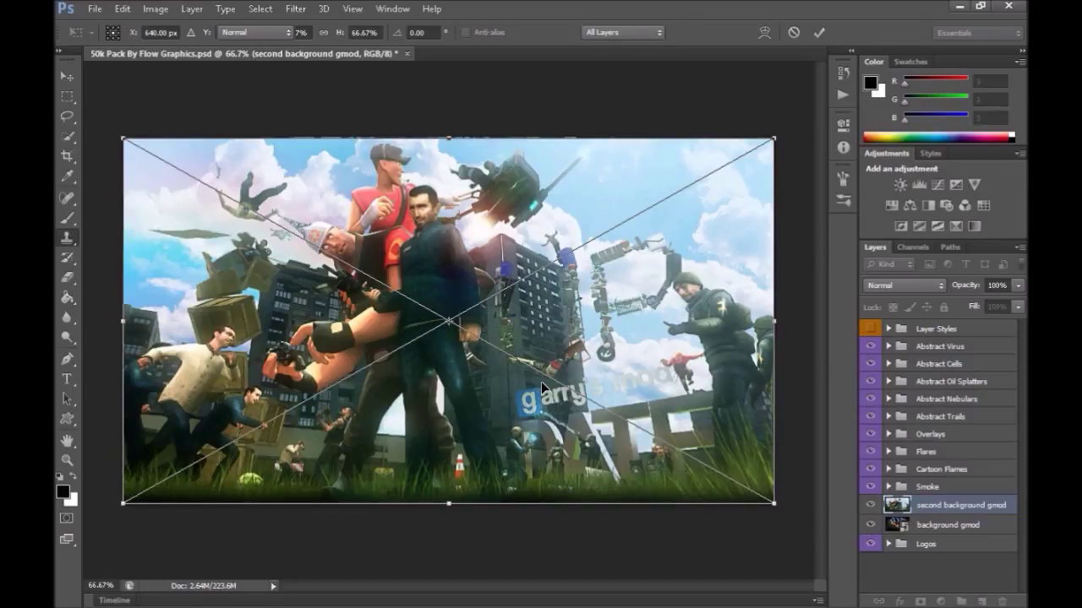
pyautogui.press('Return')
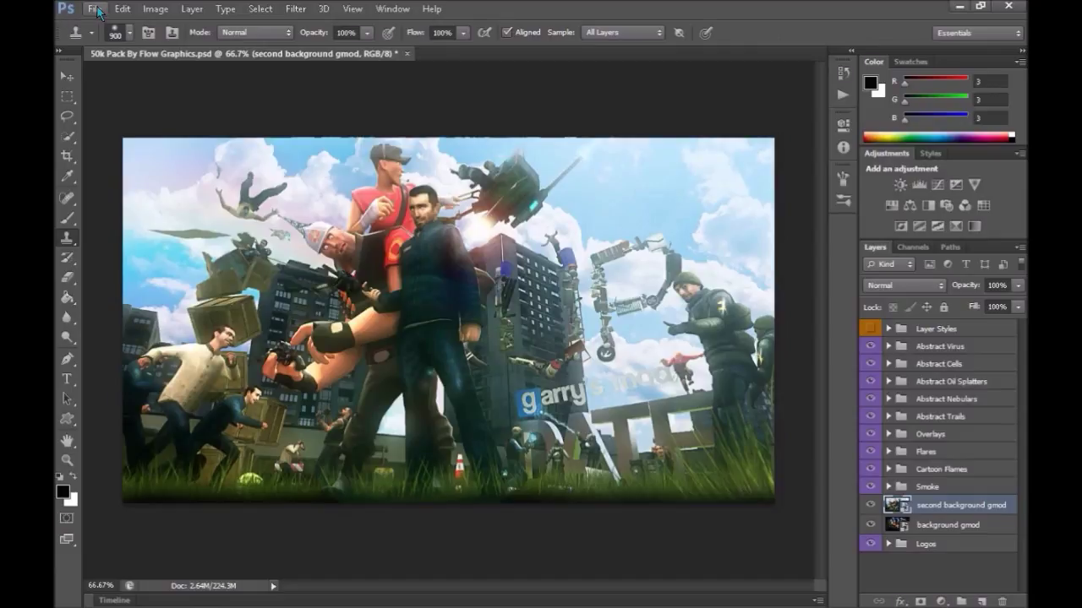
pyautogui.click(95, 8)
pyautogui.click(112, 255)
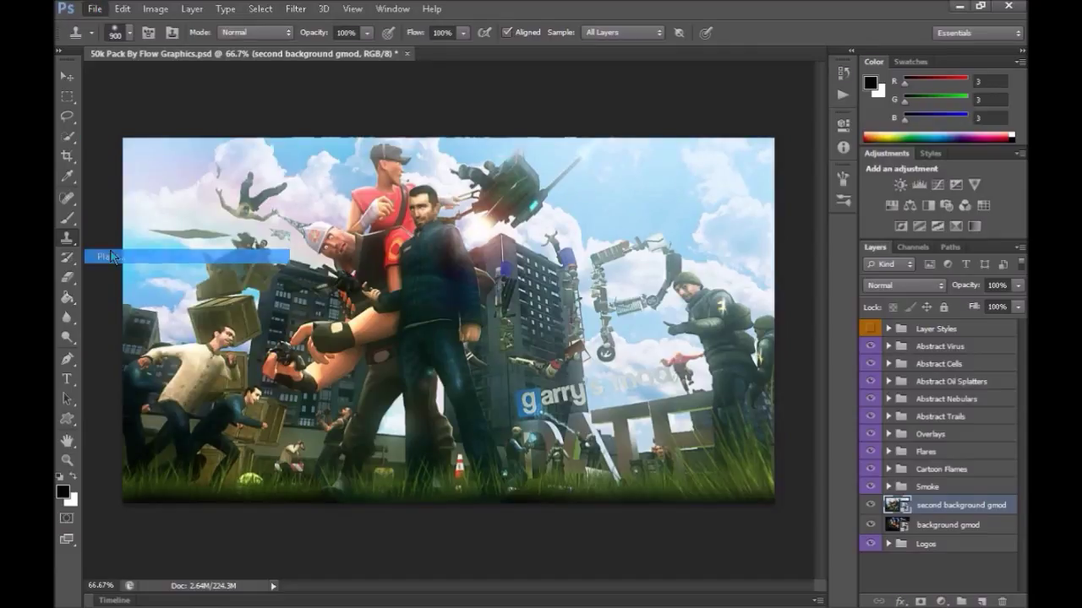
pyautogui.scroll(-5, 619, 264)
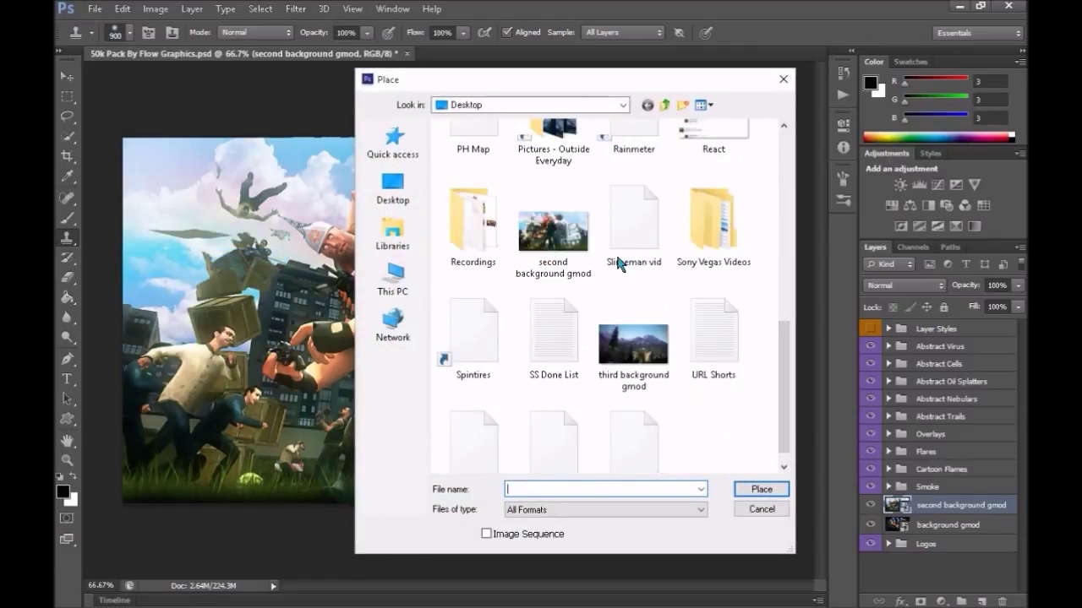
pyautogui.doubleClick(632, 334)
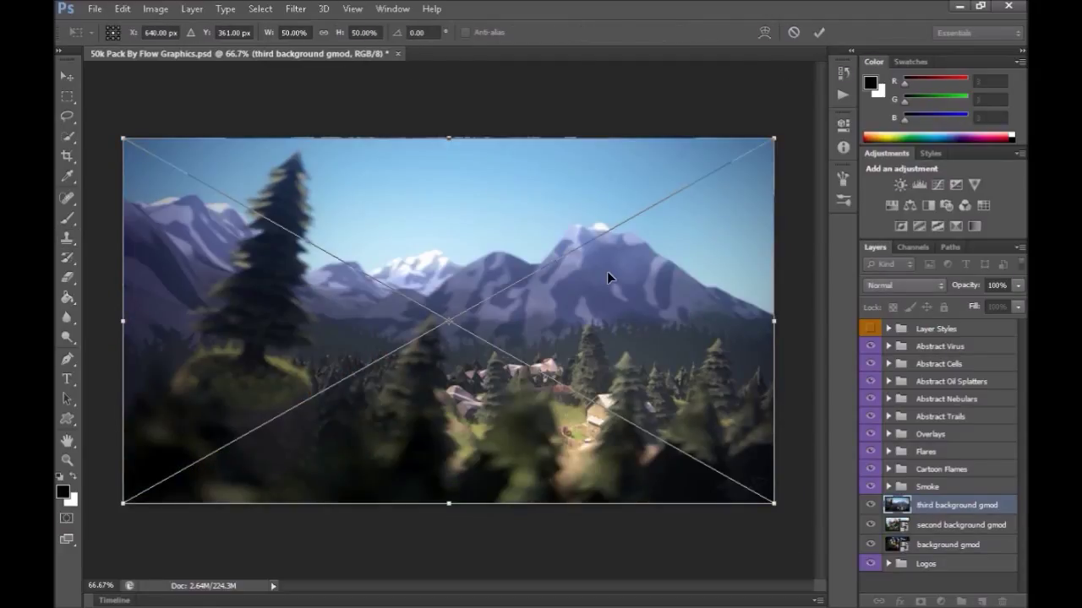
pyautogui.press('s')
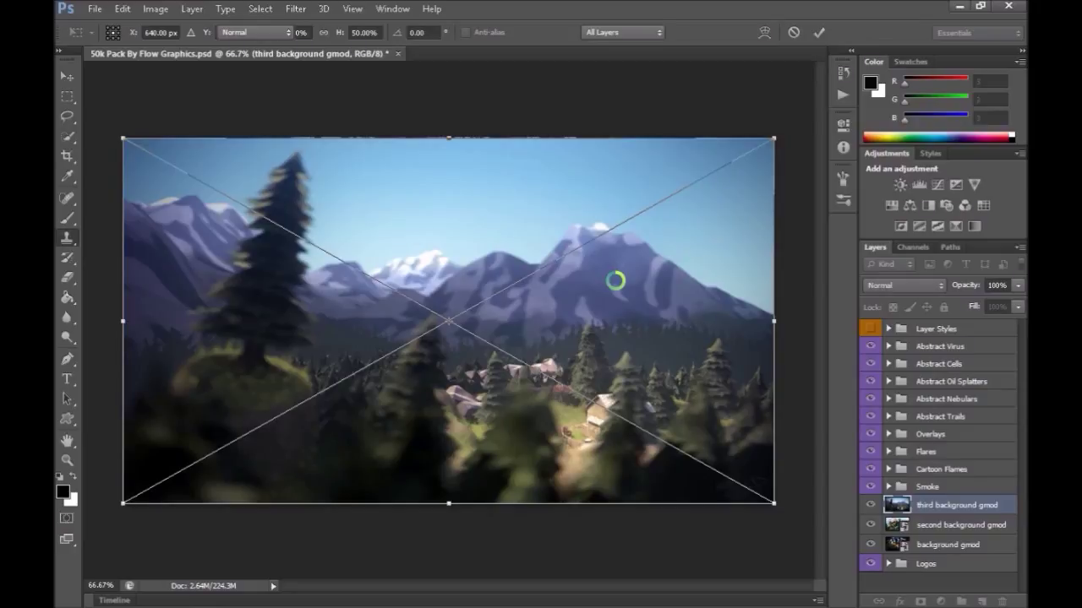
pyautogui.moveTo(934, 500); pyautogui.dragTo(929, 554)
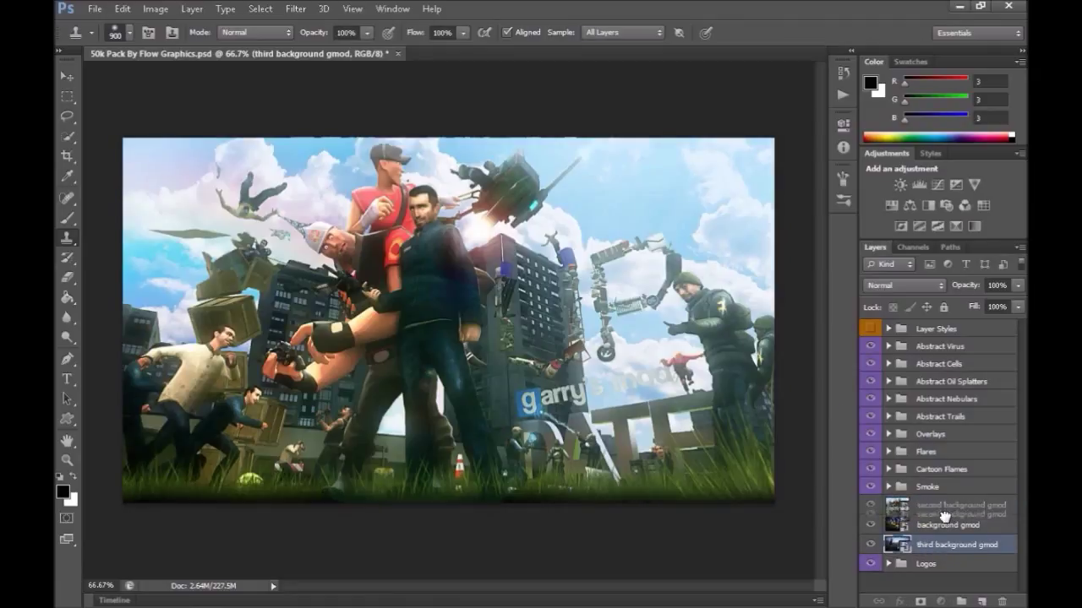
pyautogui.moveTo(946, 505); pyautogui.dragTo(942, 534)
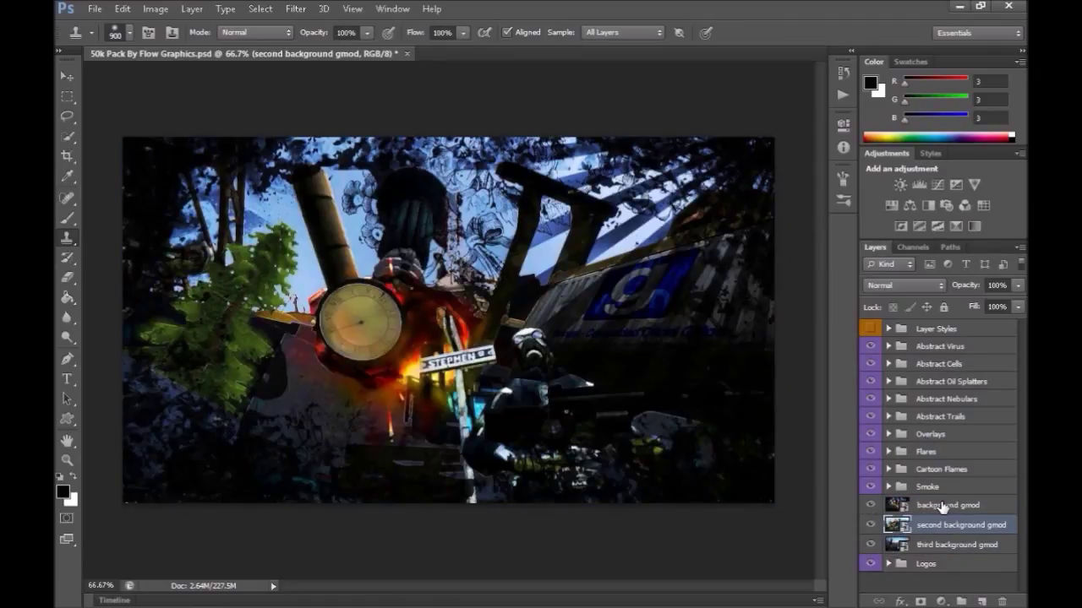
pyautogui.click(921, 506)
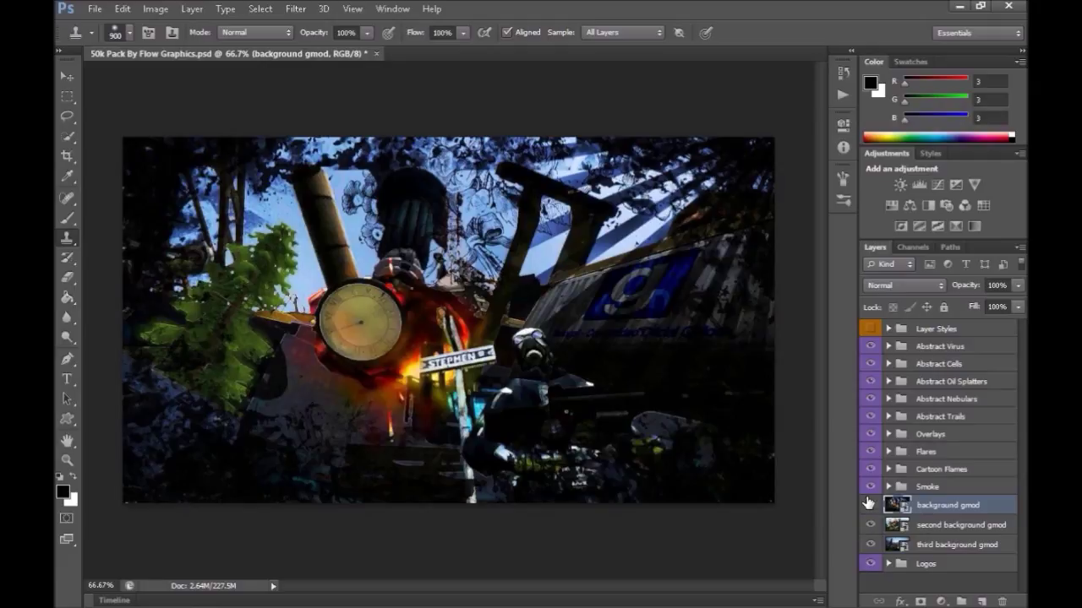
pyautogui.click(870, 504)
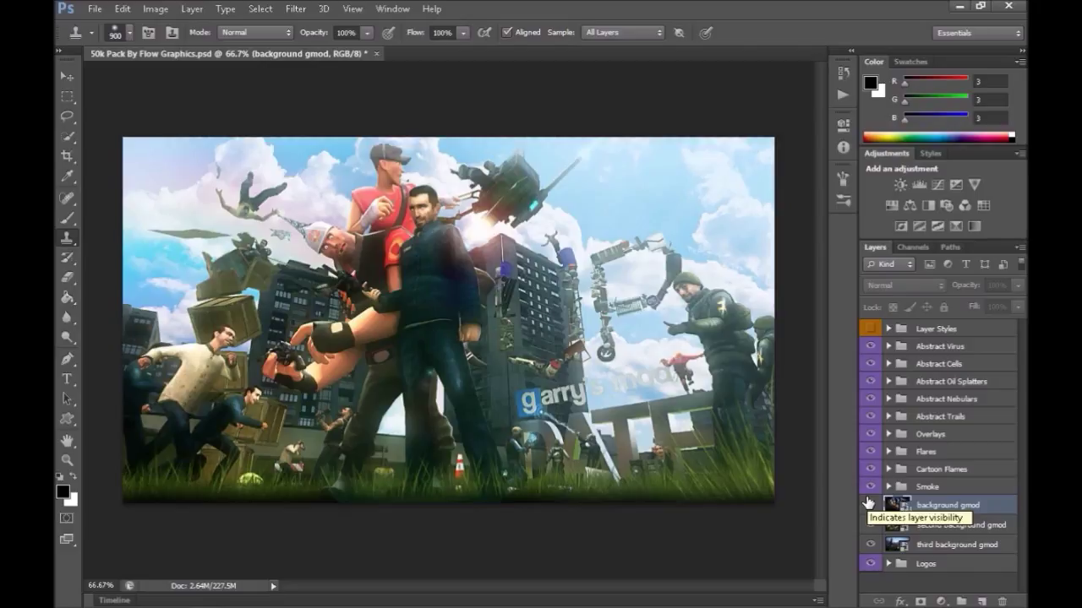
pyautogui.click(869, 504)
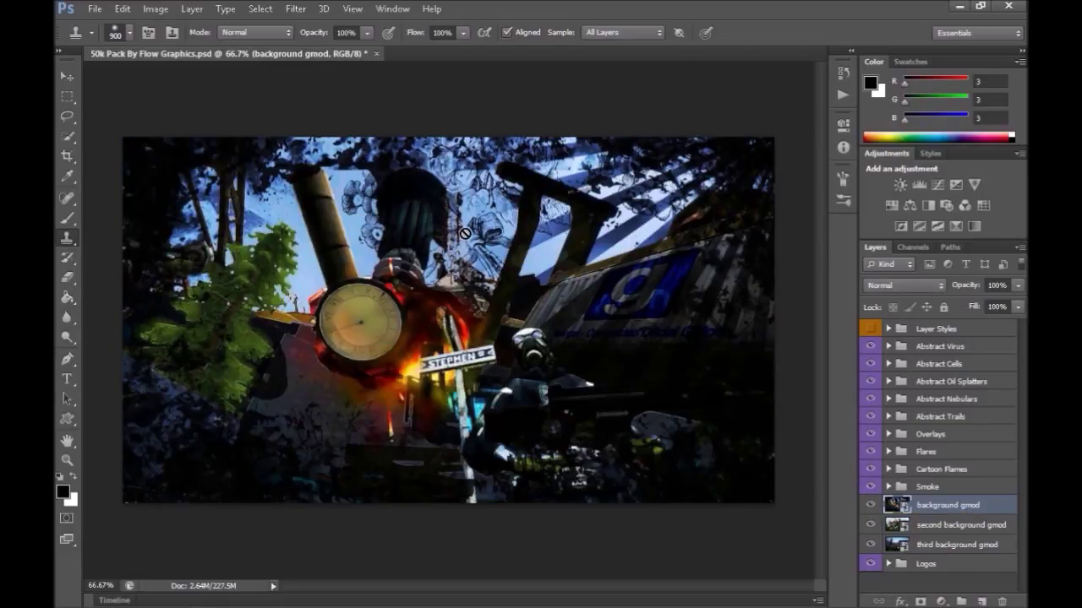
pyautogui.click(919, 601)
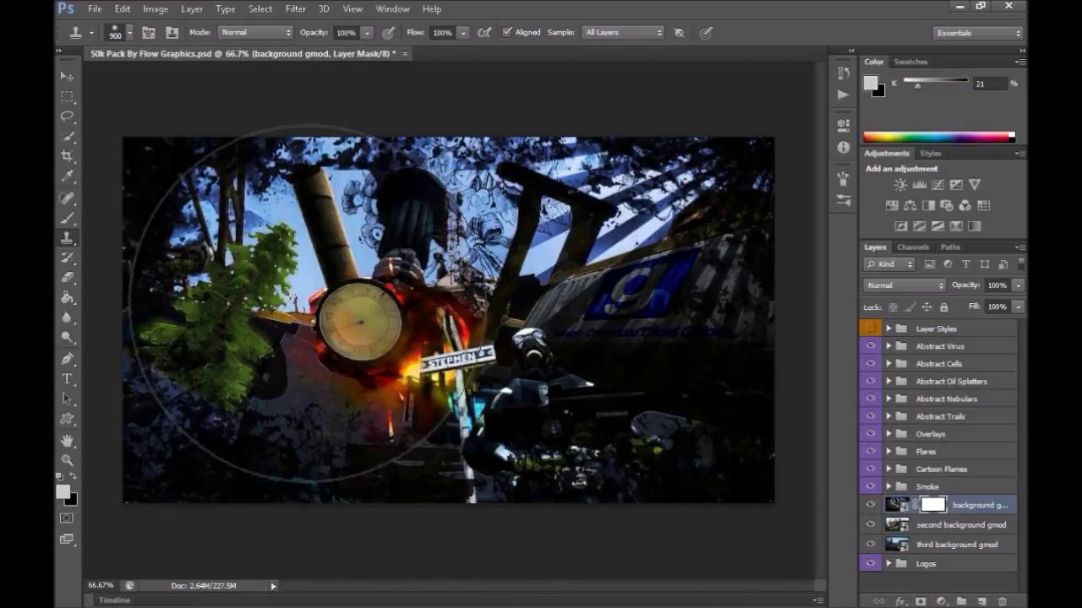
# Step: Paint the background gmod mask with an enlarged brush in darker greys over the upper-left and middle
pyautogui.press('b')
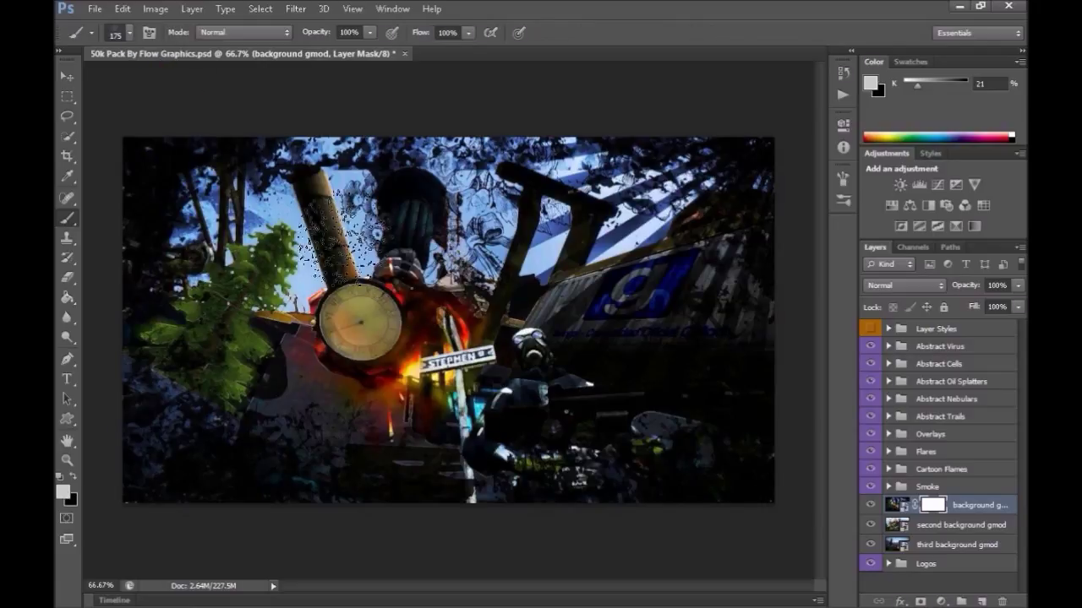
pyautogui.press(']')
pyautogui.press(']')
pyautogui.press(']')
pyautogui.press(']')
pyautogui.press(']')
pyautogui.moveTo(346, 211)
pyautogui.mouseDown()
pyautogui.moveTo(199, 110)
pyautogui.moveTo(278, 186)
pyautogui.moveTo(459, 110)
pyautogui.moveTo(123, 110)
pyautogui.moveTo(406, 101)
pyautogui.moveTo(592, 174)
pyautogui.moveTo(387, 96)
pyautogui.moveTo(775, 126)
pyautogui.mouseUp()
pyautogui.moveTo(933, 83); pyautogui.dragTo(951, 82)
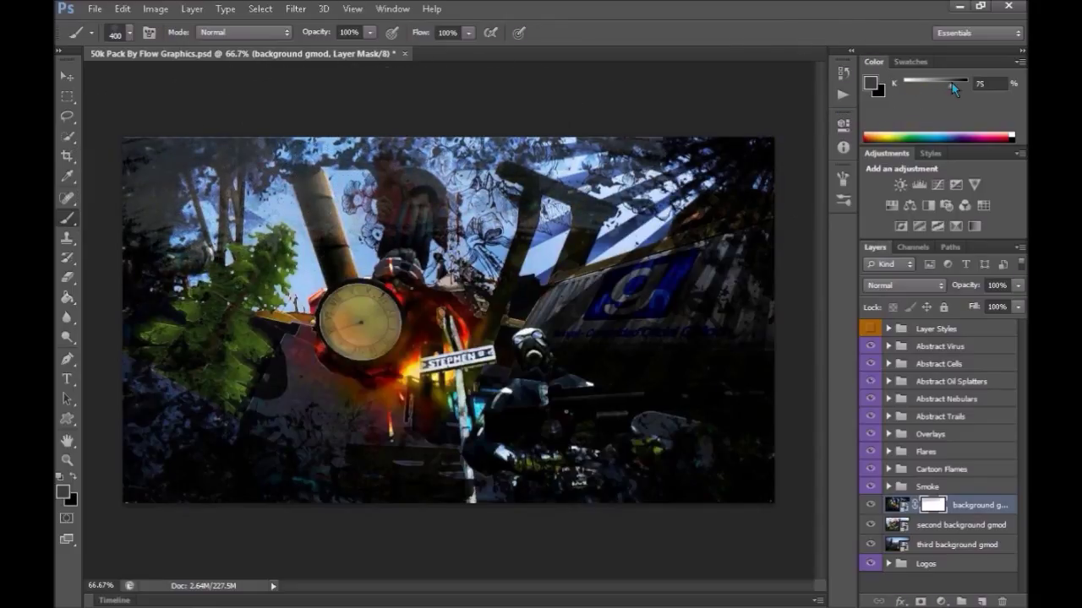
pyautogui.moveTo(211, 156)
pyautogui.mouseDown()
pyautogui.moveTo(194, 194)
pyautogui.moveTo(245, 143)
pyautogui.moveTo(182, 186)
pyautogui.moveTo(423, 93)
pyautogui.moveTo(465, 88)
pyautogui.moveTo(254, 194)
pyautogui.moveTo(338, 127)
pyautogui.moveTo(194, 186)
pyautogui.moveTo(253, 143)
pyautogui.moveTo(152, 253)
pyautogui.moveTo(127, 380)
pyautogui.moveTo(186, 355)
pyautogui.moveTo(194, 313)
pyautogui.moveTo(502, 221)
pyautogui.moveTo(186, 270)
pyautogui.moveTo(169, 338)
pyautogui.moveTo(473, 211)
pyautogui.moveTo(338, 279)
pyautogui.moveTo(516, 254)
pyautogui.moveTo(482, 195)
pyautogui.moveTo(558, 160)
pyautogui.moveTo(735, 178)
pyautogui.moveTo(642, 169)
pyautogui.moveTo(575, 93)
pyautogui.moveTo(803, 110)
pyautogui.mouseUp()
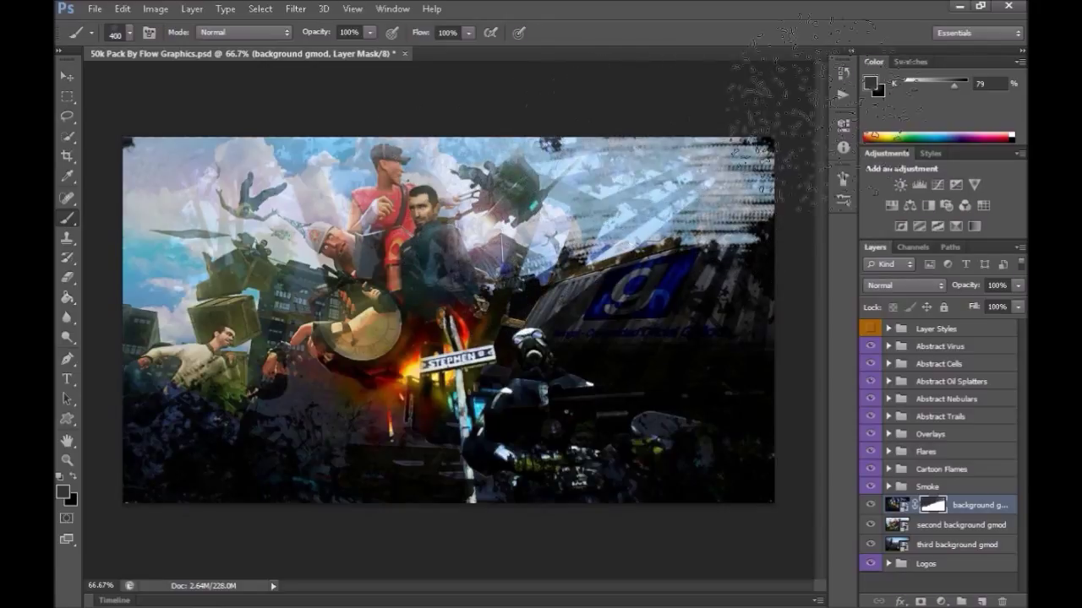
pyautogui.moveTo(948, 88); pyautogui.dragTo(944, 87)
pyautogui.moveTo(325, 305)
pyautogui.mouseDown()
pyautogui.moveTo(520, 283)
pyautogui.moveTo(583, 313)
pyautogui.moveTo(718, 304)
pyautogui.mouseUp()
# Step: Blend the rest of the mask in light grey across the right, top-left and centre
pyautogui.moveTo(940, 88); pyautogui.dragTo(914, 84)
pyautogui.moveTo(592, 397)
pyautogui.mouseDown()
pyautogui.moveTo(734, 298)
pyautogui.moveTo(271, 397)
pyautogui.moveTo(507, 363)
pyautogui.moveTo(591, 288)
pyautogui.moveTo(684, 310)
pyautogui.moveTo(724, 294)
pyautogui.mouseUp()
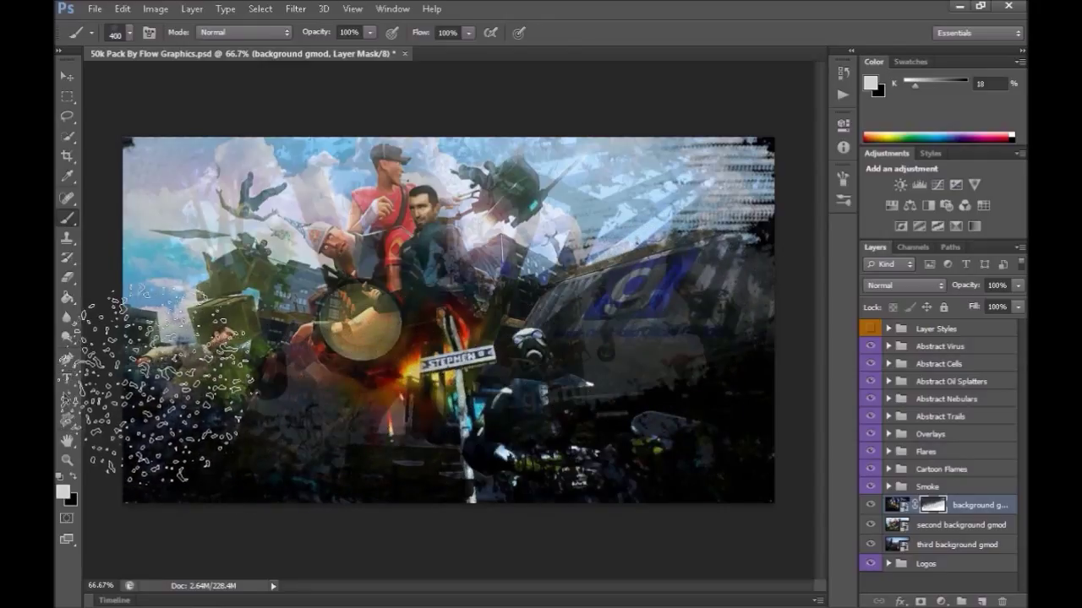
pyautogui.moveTo(165, 385); pyautogui.dragTo(891, 197)
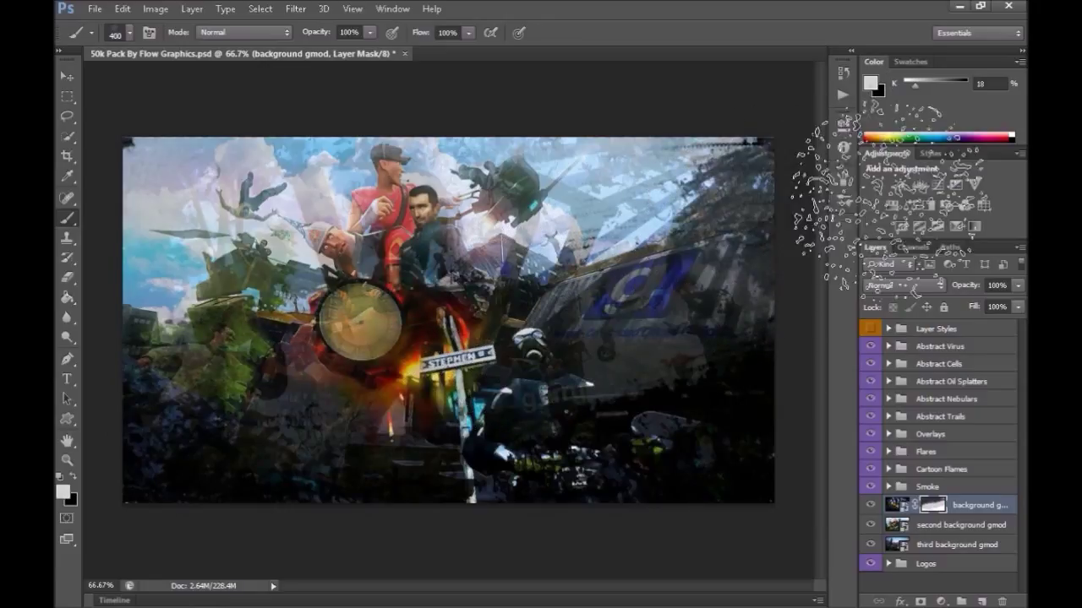
pyautogui.moveTo(887, 194); pyautogui.dragTo(761, 194)
pyautogui.moveTo(325, 271)
pyautogui.mouseDown()
pyautogui.moveTo(317, 85)
pyautogui.moveTo(148, 135)
pyautogui.mouseUp()
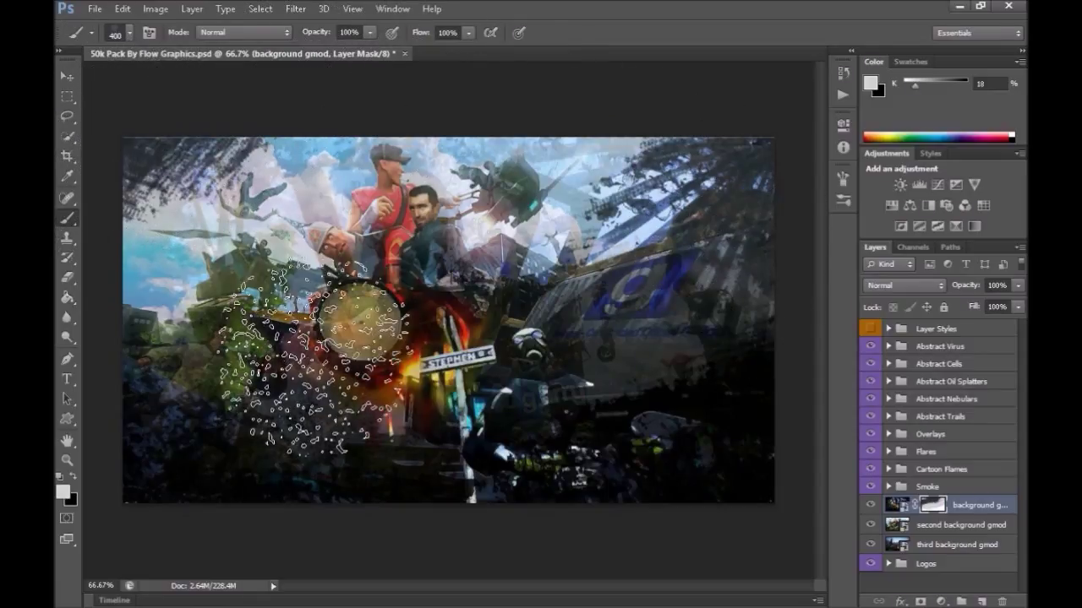
pyautogui.moveTo(323, 313); pyautogui.dragTo(380, 313)
pyautogui.moveTo(323, 410); pyautogui.dragTo(416, 384)
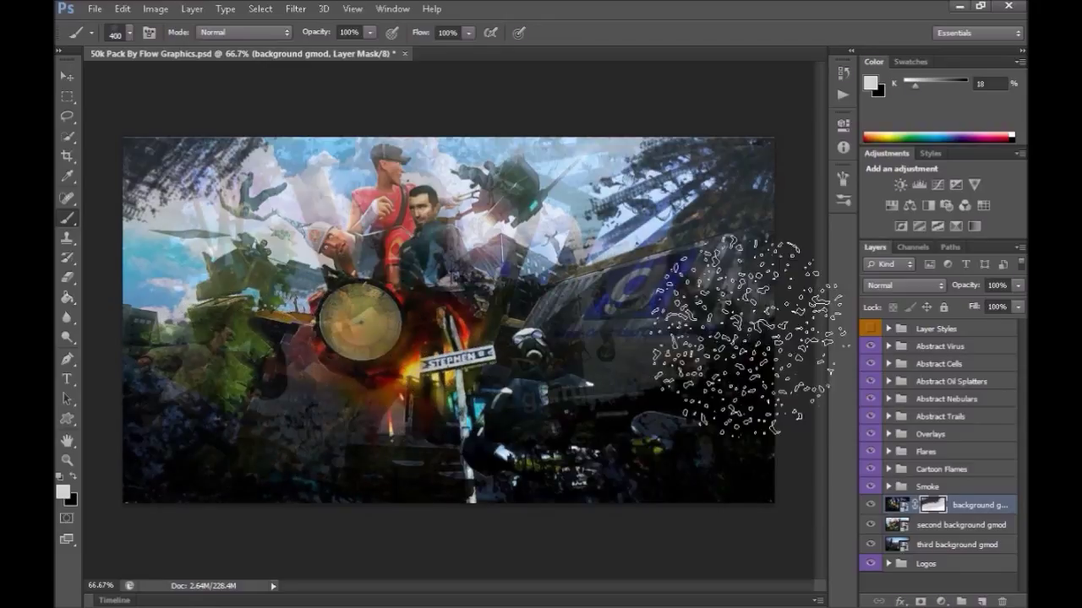
pyautogui.click(890, 548)
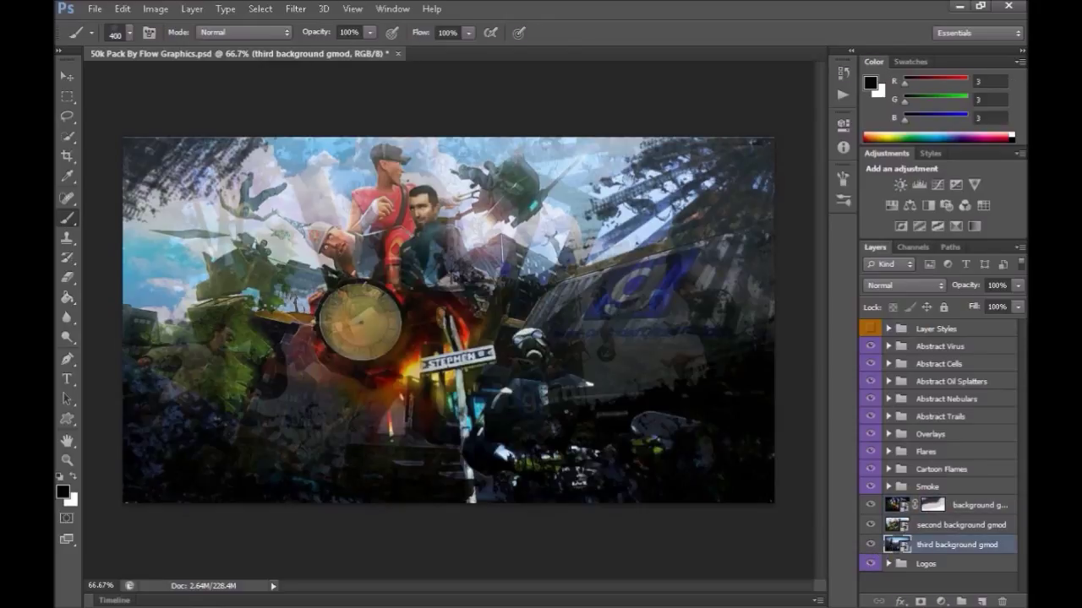
# Step: Add a layer mask to second background gmod and darken its lower-right in grey
pyautogui.hotkey('alt', ']')
pyautogui.click(933, 524)
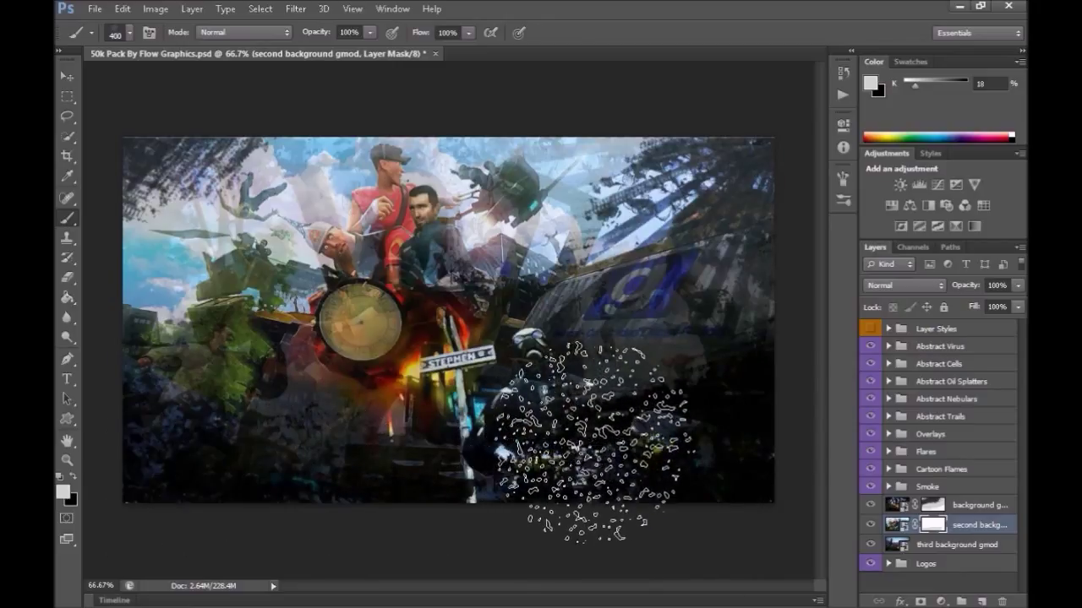
pyautogui.moveTo(923, 79); pyautogui.dragTo(945, 79)
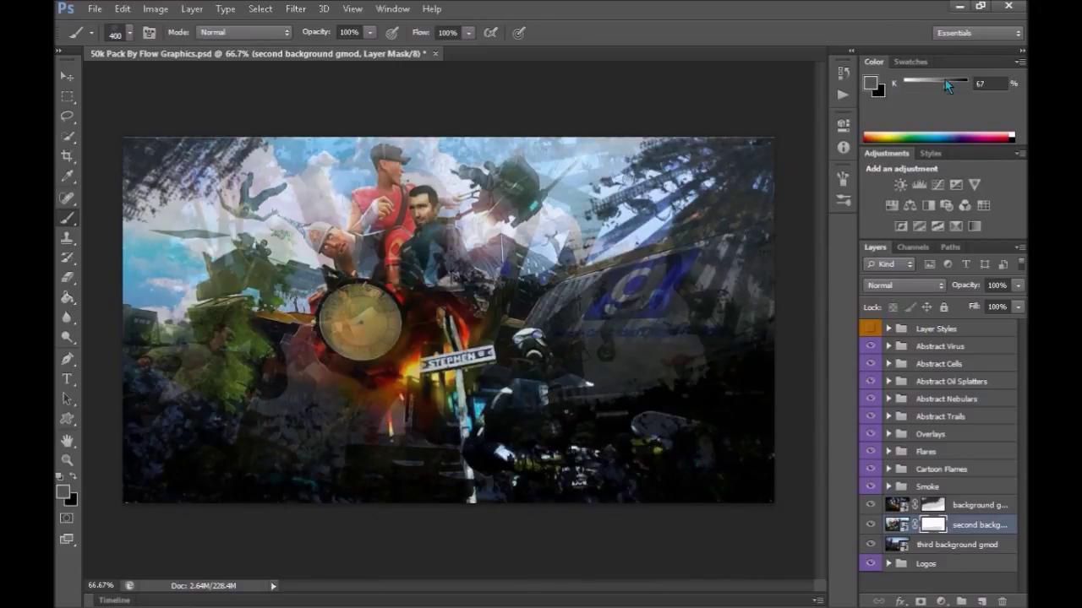
pyautogui.moveTo(516, 448); pyautogui.dragTo(558, 389)
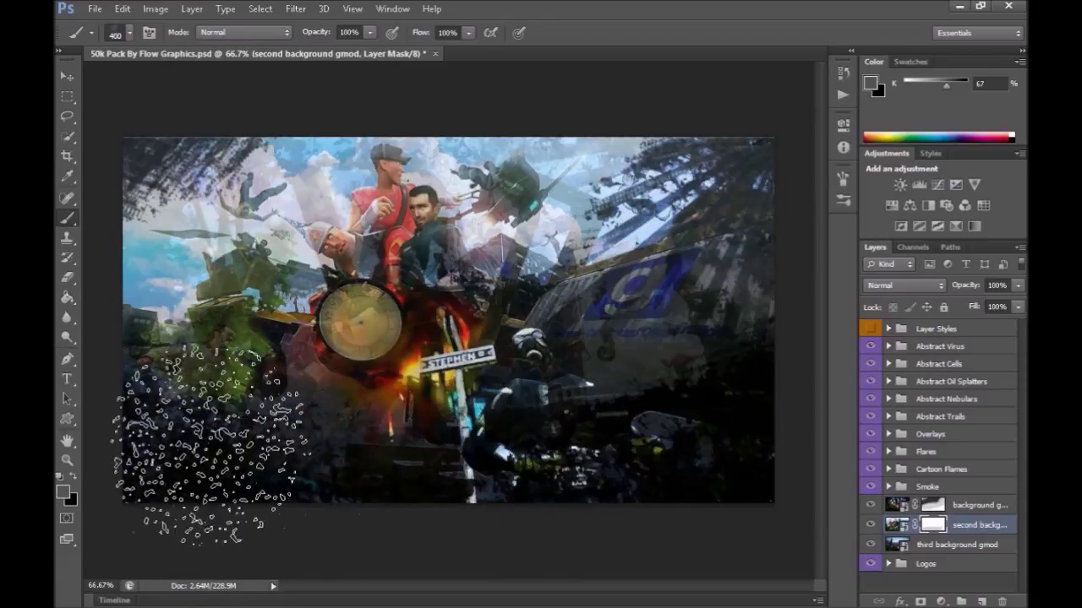
pyautogui.moveTo(558, 393); pyautogui.dragTo(752, 406)
# Step: Paint the background gmod mask along the bottom, then the second mask's lower area
pyautogui.hotkey('alt', ']')
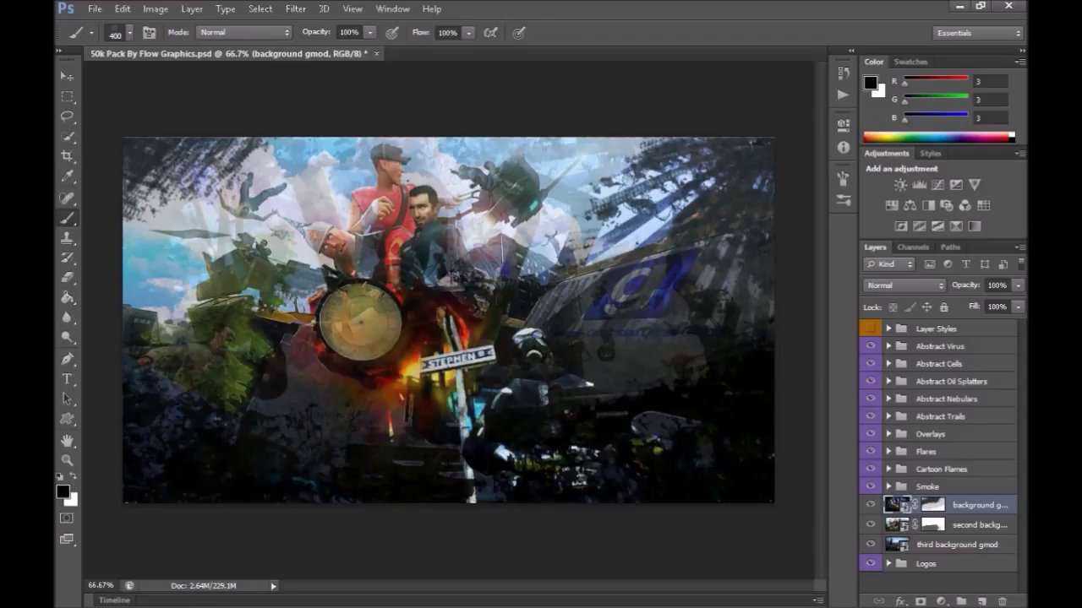
pyautogui.click(934, 505)
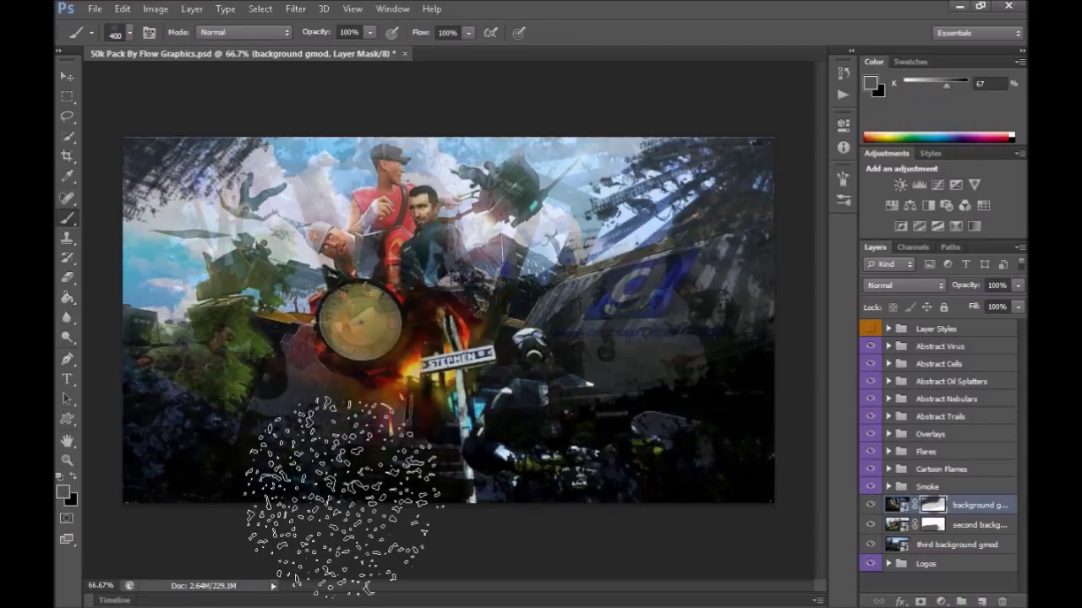
pyautogui.moveTo(300, 460)
pyautogui.mouseDown()
pyautogui.moveTo(712, 459)
pyautogui.moveTo(543, 495)
pyautogui.moveTo(229, 459)
pyautogui.moveTo(114, 473)
pyautogui.moveTo(466, 465)
pyautogui.moveTo(717, 326)
pyautogui.moveTo(767, 338)
pyautogui.moveTo(511, 431)
pyautogui.moveTo(180, 459)
pyautogui.moveTo(254, 470)
pyautogui.moveTo(785, 459)
pyautogui.mouseUp()
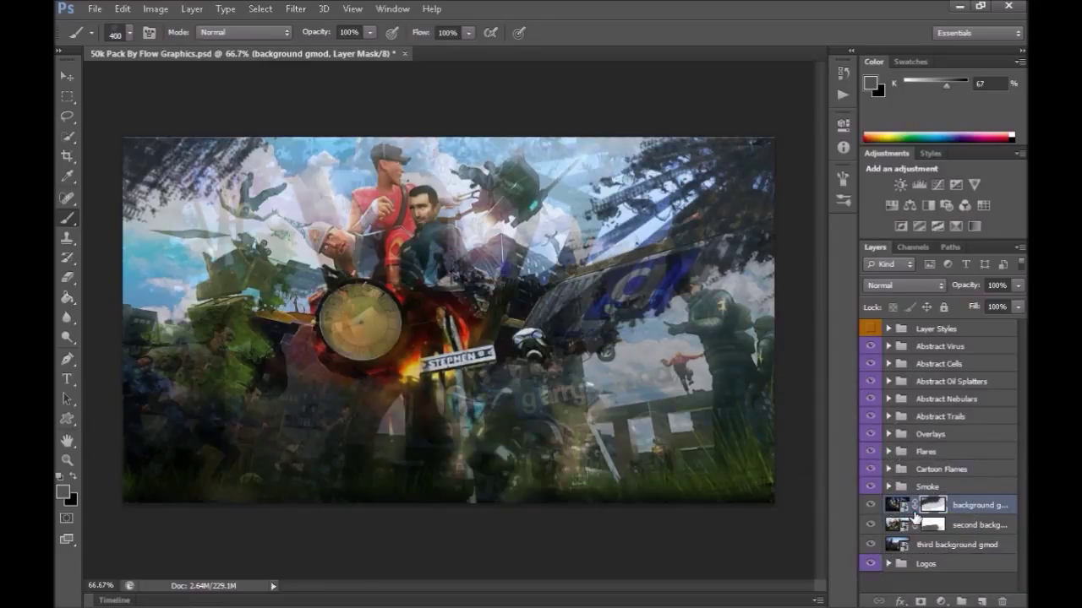
pyautogui.click(923, 546)
pyautogui.click(932, 525)
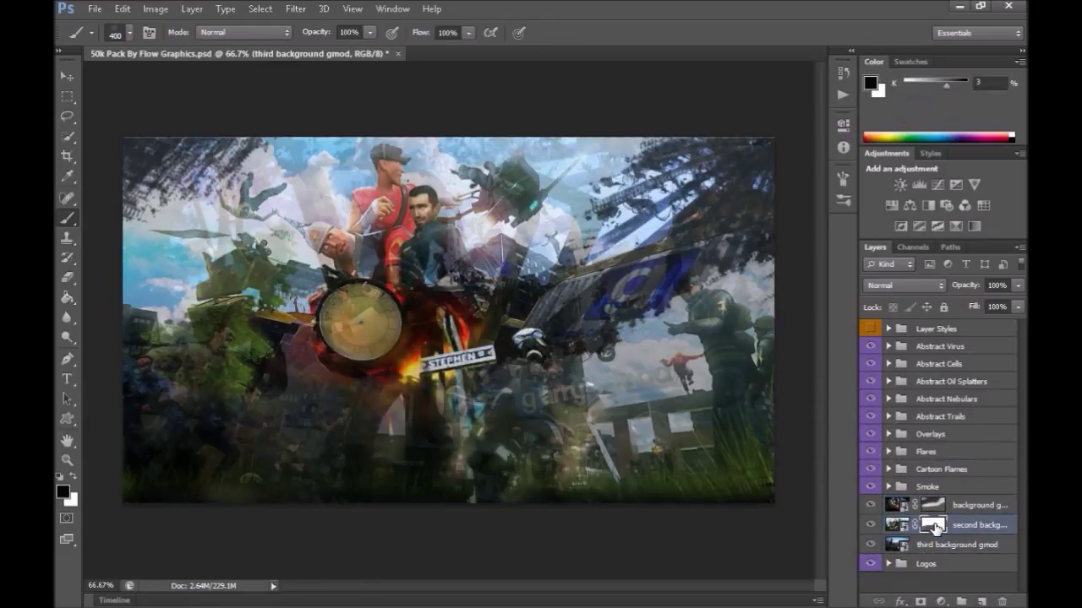
pyautogui.moveTo(241, 431)
pyautogui.mouseDown()
pyautogui.moveTo(701, 494)
pyautogui.moveTo(702, 520)
pyautogui.moveTo(237, 473)
pyautogui.mouseUp()
pyautogui.moveTo(313, 447)
pyautogui.mouseDown()
pyautogui.moveTo(820, 313)
pyautogui.moveTo(519, 471)
pyautogui.moveTo(181, 456)
pyautogui.moveTo(687, 386)
pyautogui.moveTo(701, 398)
pyautogui.moveTo(121, 483)
pyautogui.moveTo(435, 486)
pyautogui.moveTo(507, 461)
pyautogui.mouseUp()
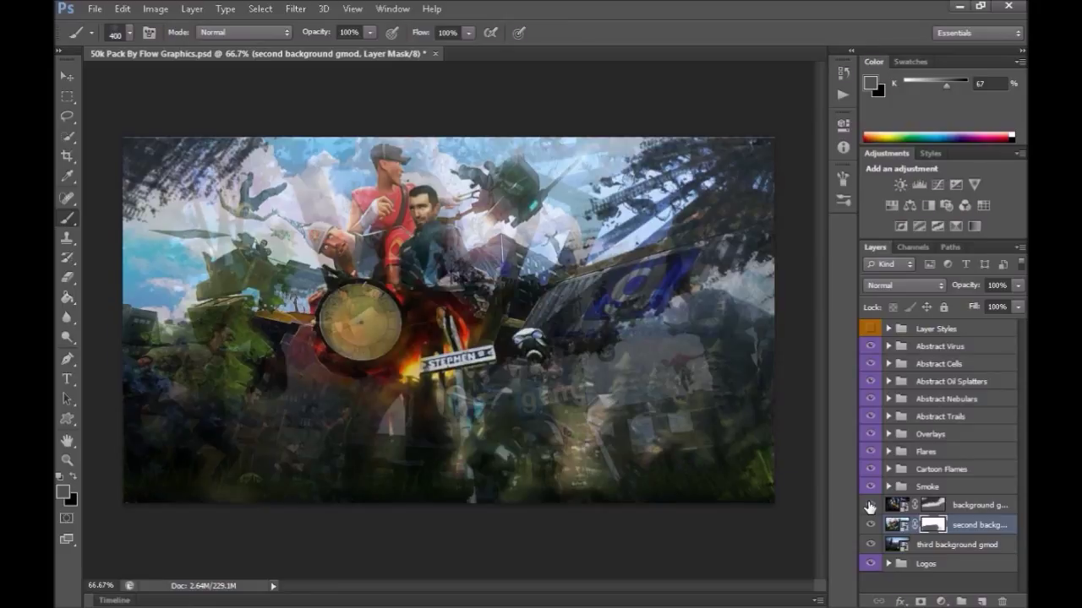
# Step: Toggle background layer visibility to check, then darken the second mask's lower part
pyautogui.click(870, 505)
pyautogui.click(869, 526)
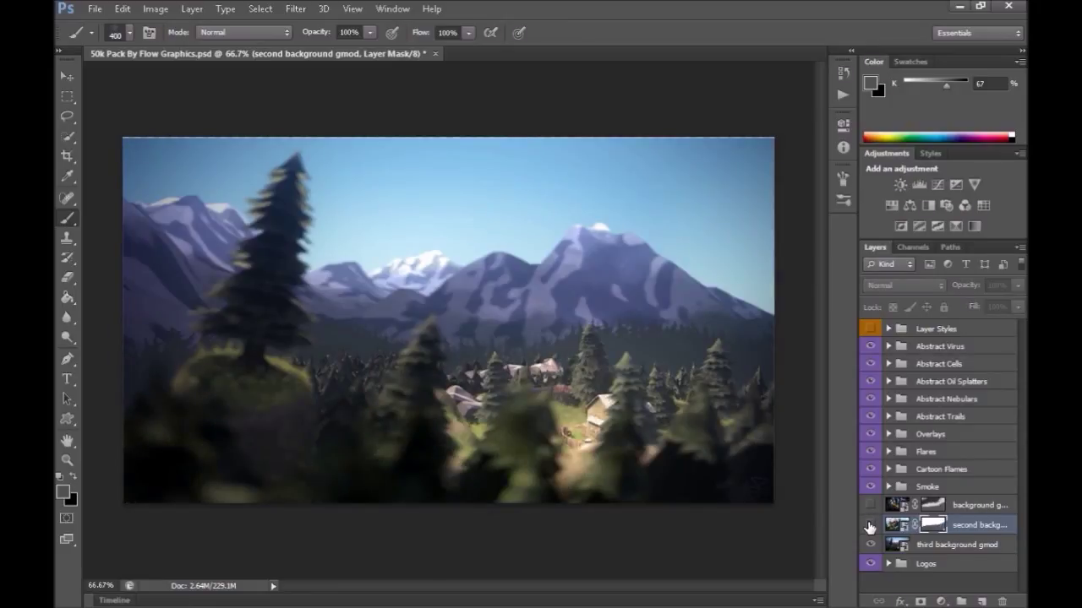
pyautogui.click(869, 526)
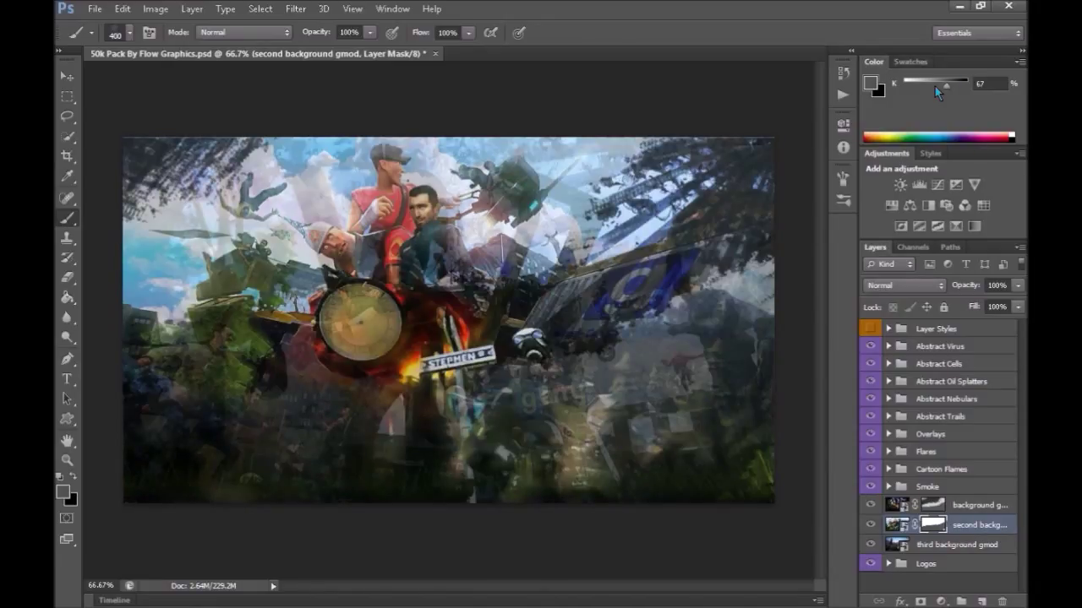
pyautogui.moveTo(945, 83); pyautogui.dragTo(957, 83)
pyautogui.moveTo(756, 415); pyautogui.dragTo(414, 503)
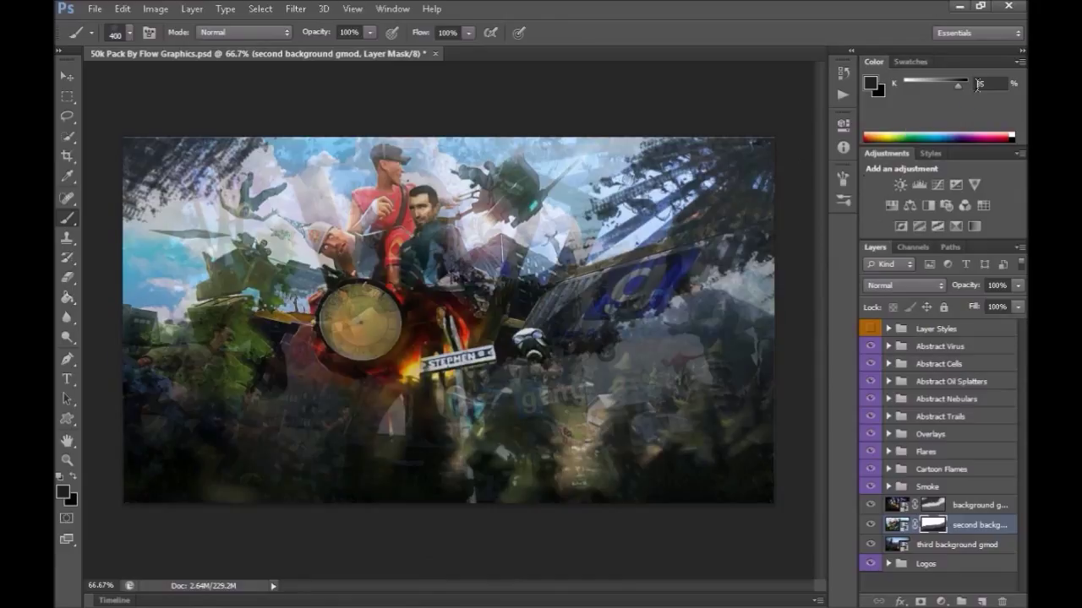
pyautogui.write('100')
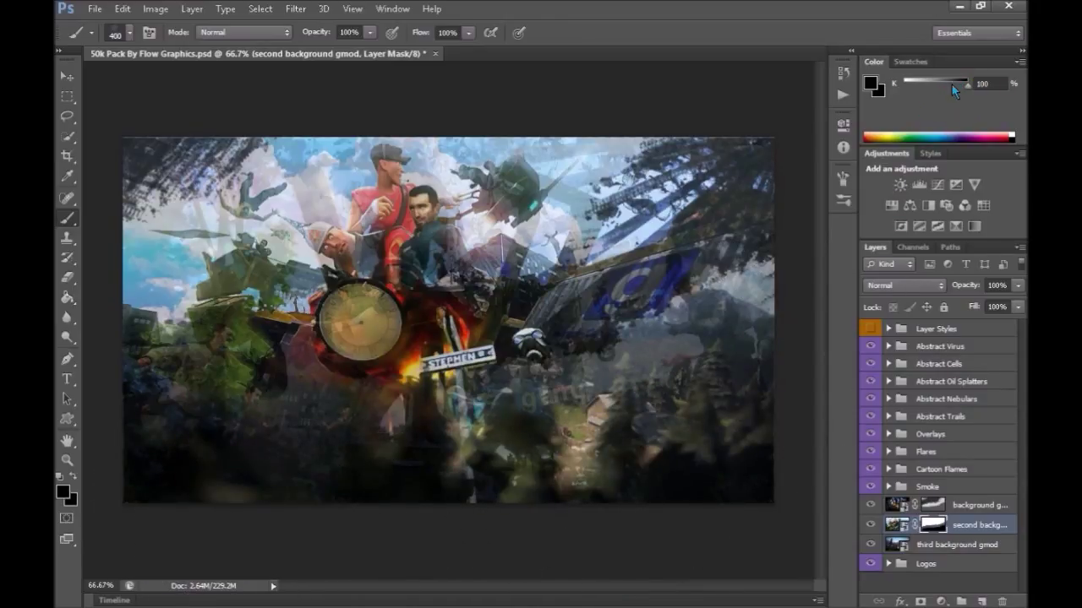
# Step: Paint the background gmod mask in mid grey in bands from the top-right down
pyautogui.moveTo(965, 85); pyautogui.dragTo(948, 85)
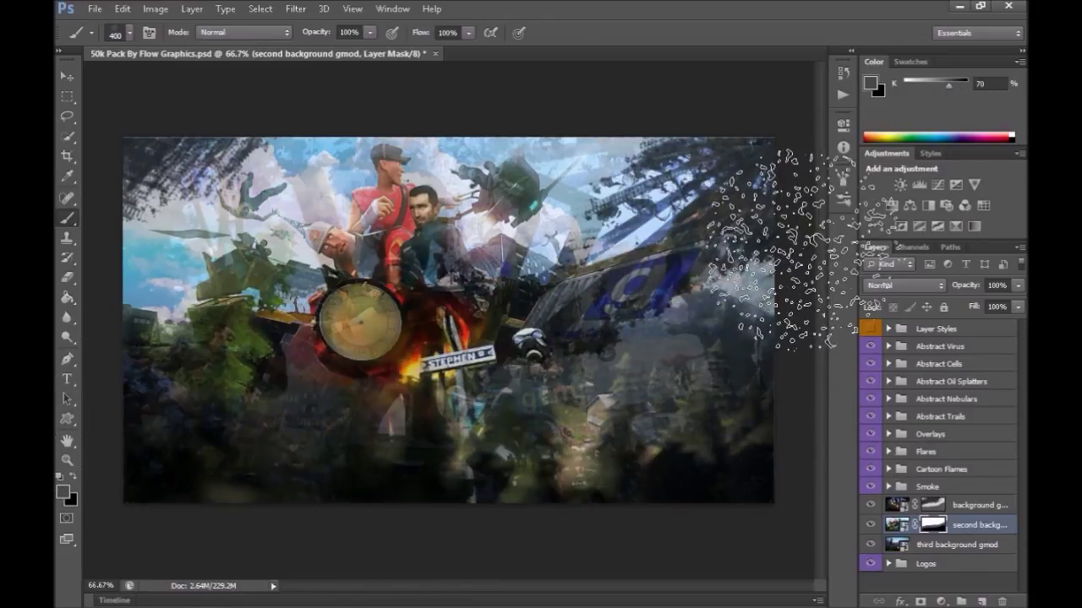
pyautogui.click(932, 505)
pyautogui.moveTo(761, 186)
pyautogui.mouseDown()
pyautogui.moveTo(797, 241)
pyautogui.moveTo(701, 363)
pyautogui.moveTo(241, 363)
pyautogui.moveTo(154, 394)
pyautogui.moveTo(108, 389)
pyautogui.moveTo(217, 414)
pyautogui.moveTo(229, 398)
pyautogui.moveTo(173, 385)
pyautogui.moveTo(205, 338)
pyautogui.moveTo(706, 380)
pyautogui.moveTo(736, 392)
pyautogui.moveTo(740, 320)
pyautogui.mouseUp()
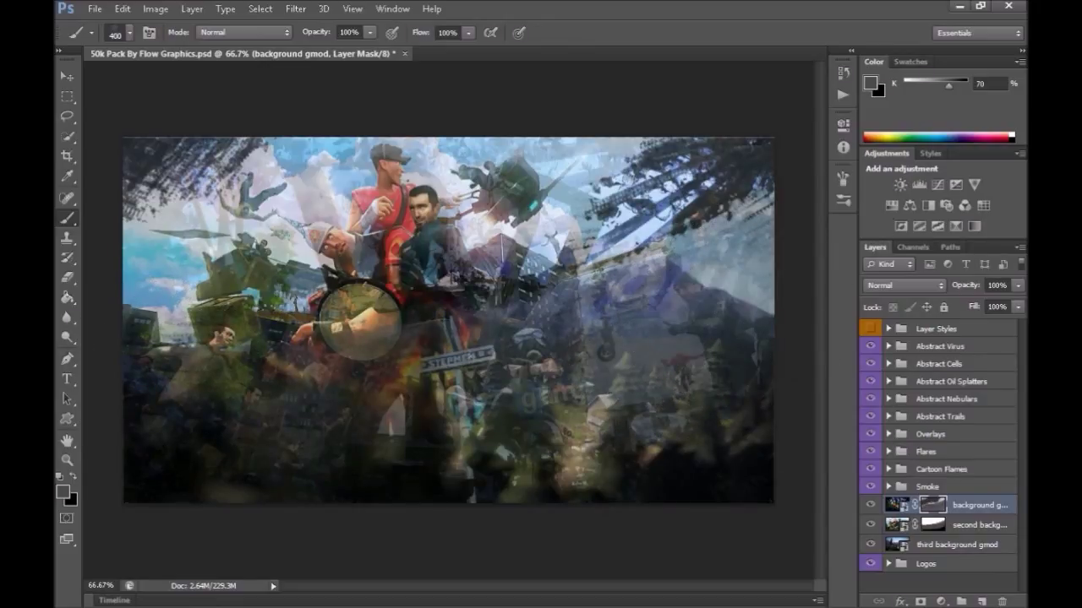
pyautogui.moveTo(797, 180)
pyautogui.mouseDown()
pyautogui.moveTo(727, 271)
pyautogui.moveTo(338, 372)
pyautogui.moveTo(108, 386)
pyautogui.moveTo(725, 375)
pyautogui.moveTo(555, 411)
pyautogui.moveTo(123, 406)
pyautogui.moveTo(361, 447)
pyautogui.moveTo(739, 418)
pyautogui.mouseUp()
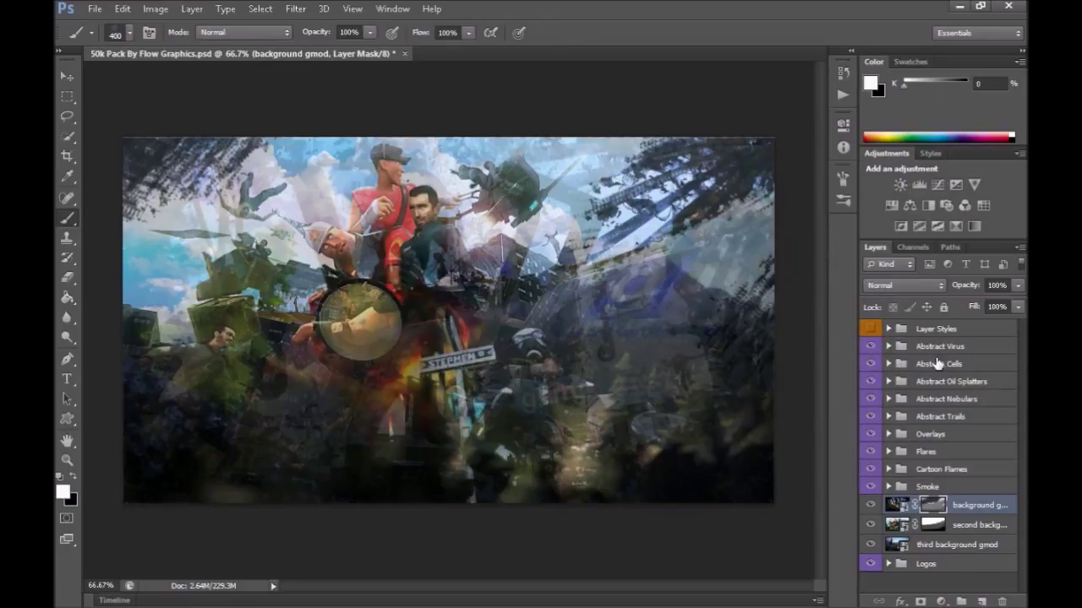
# Step: Reveal more of the upper-right, lower-middle and left scene through the background mask
pyautogui.moveTo(731, 313); pyautogui.dragTo(743, 233)
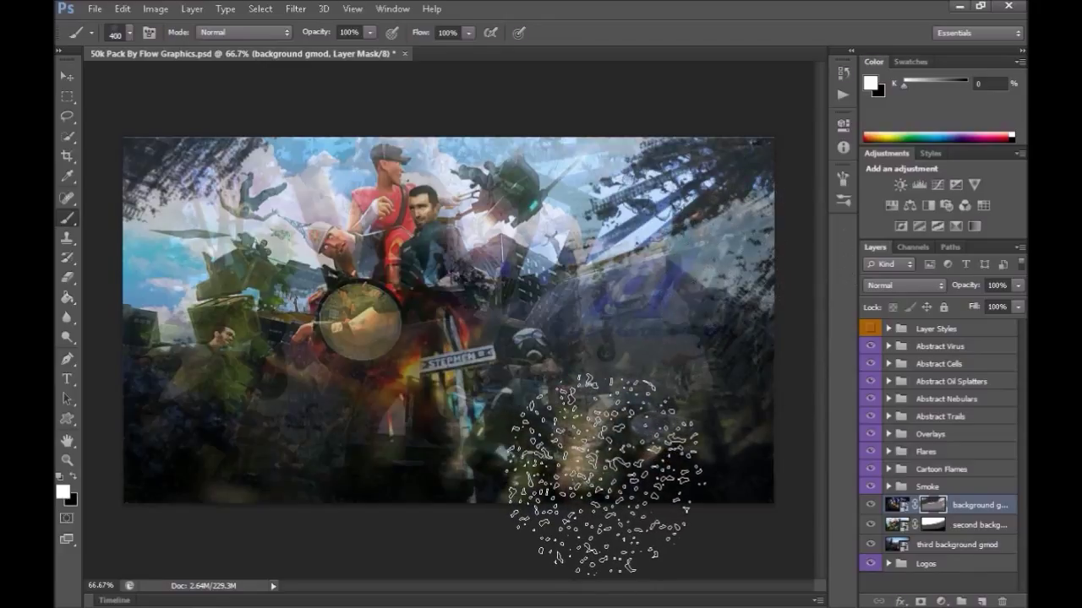
pyautogui.moveTo(580, 435)
pyautogui.mouseDown()
pyautogui.moveTo(591, 459)
pyautogui.moveTo(555, 470)
pyautogui.moveTo(567, 471)
pyautogui.mouseUp()
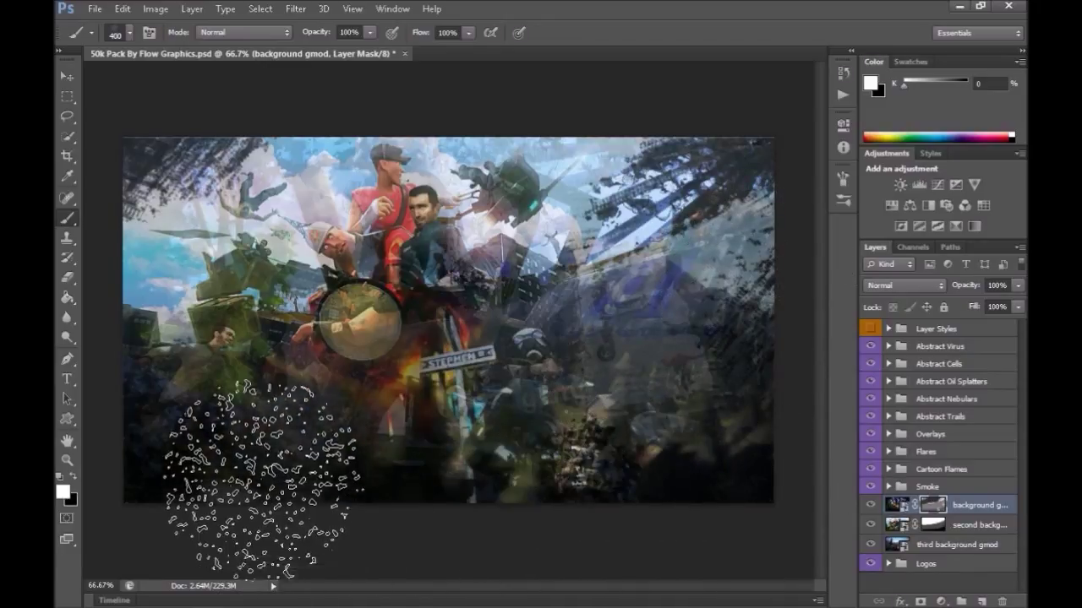
pyautogui.moveTo(245, 304)
pyautogui.mouseDown()
pyautogui.moveTo(313, 338)
pyautogui.moveTo(338, 313)
pyautogui.mouseUp()
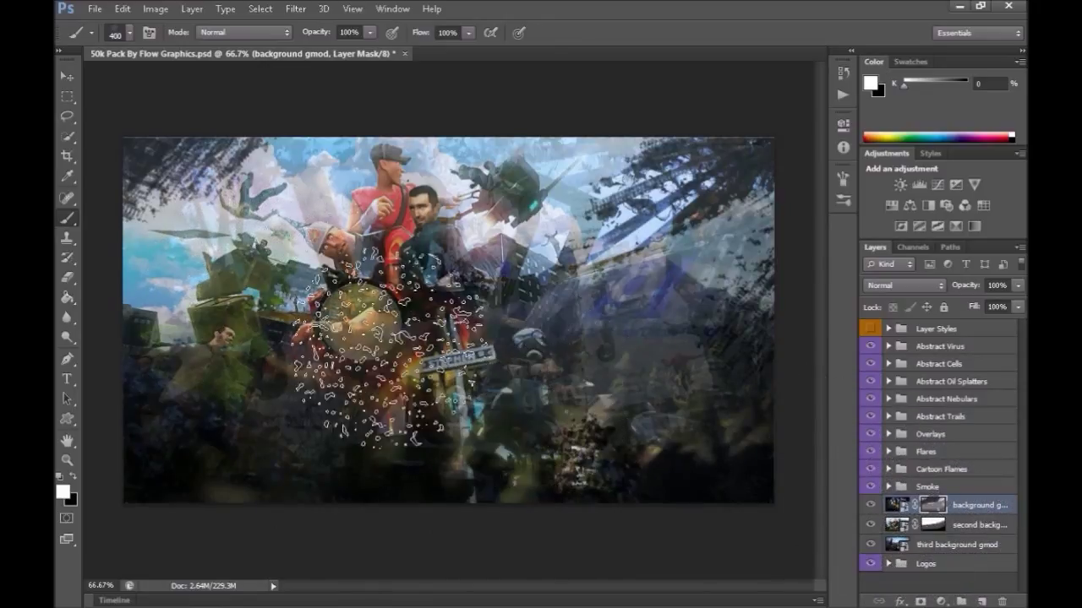
pyautogui.moveTo(240, 270)
pyautogui.mouseDown()
pyautogui.moveTo(232, 266)
pyautogui.moveTo(245, 254)
pyautogui.mouseUp()
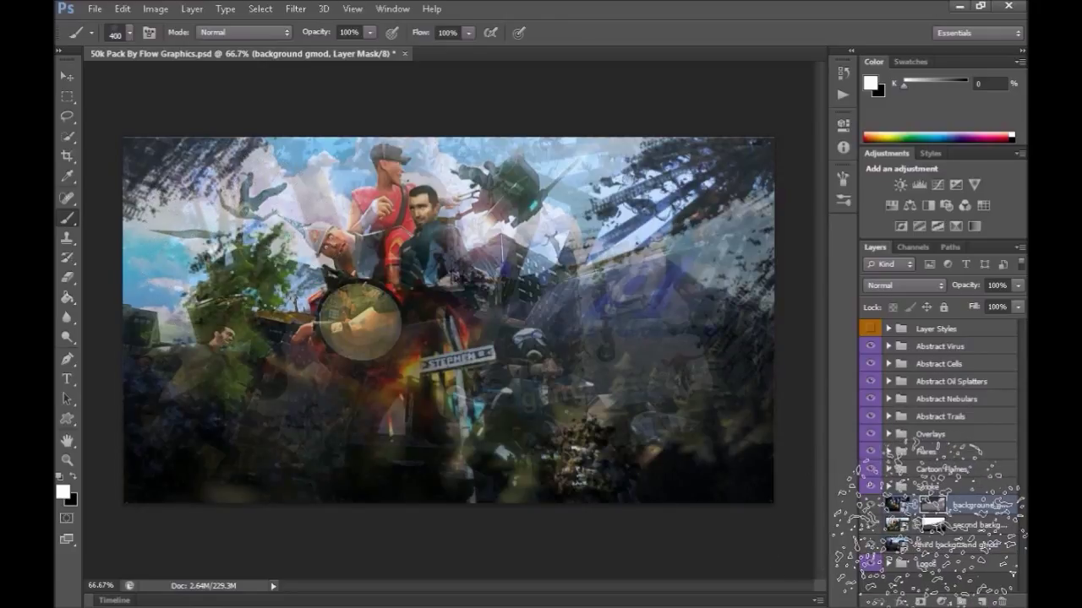
# Step: Reveal the figures, sky and buildings through the second background gmod mask
pyautogui.click(934, 526)
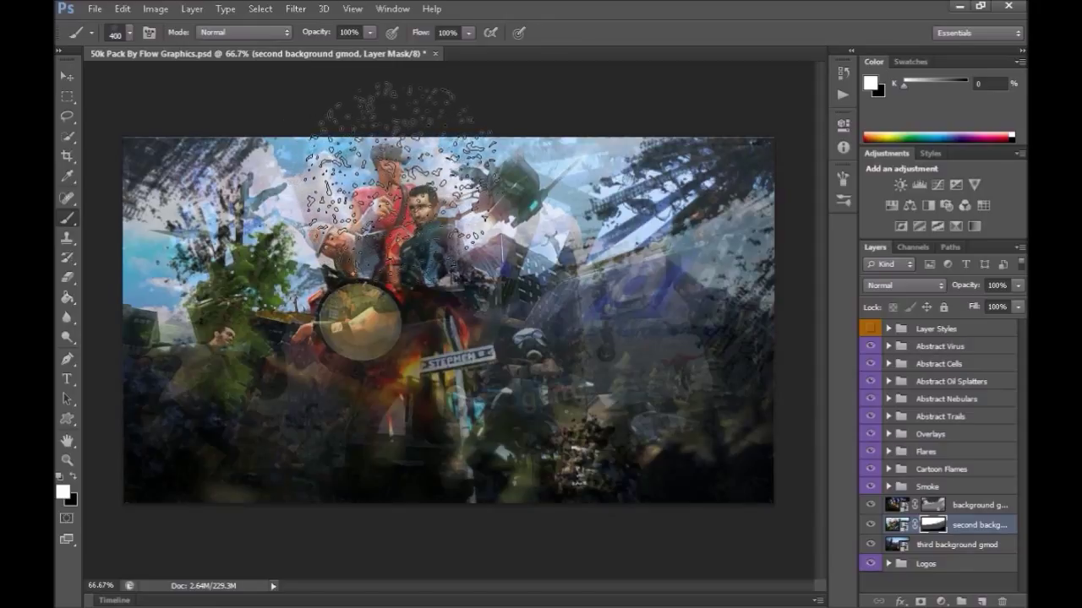
pyautogui.moveTo(384, 169); pyautogui.dragTo(380, 215)
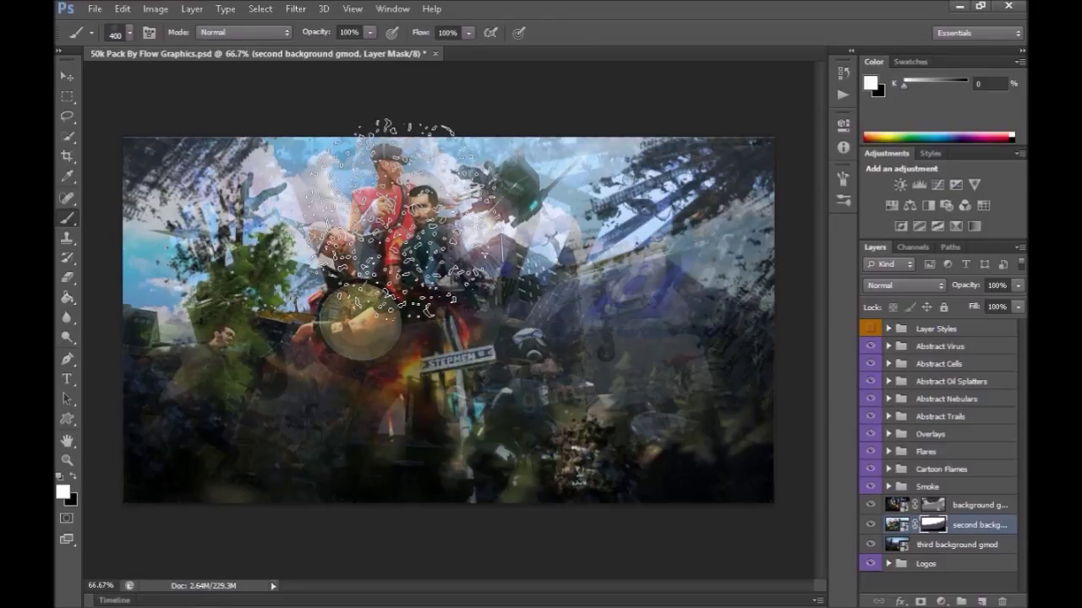
pyautogui.moveTo(393, 216); pyautogui.dragTo(380, 186)
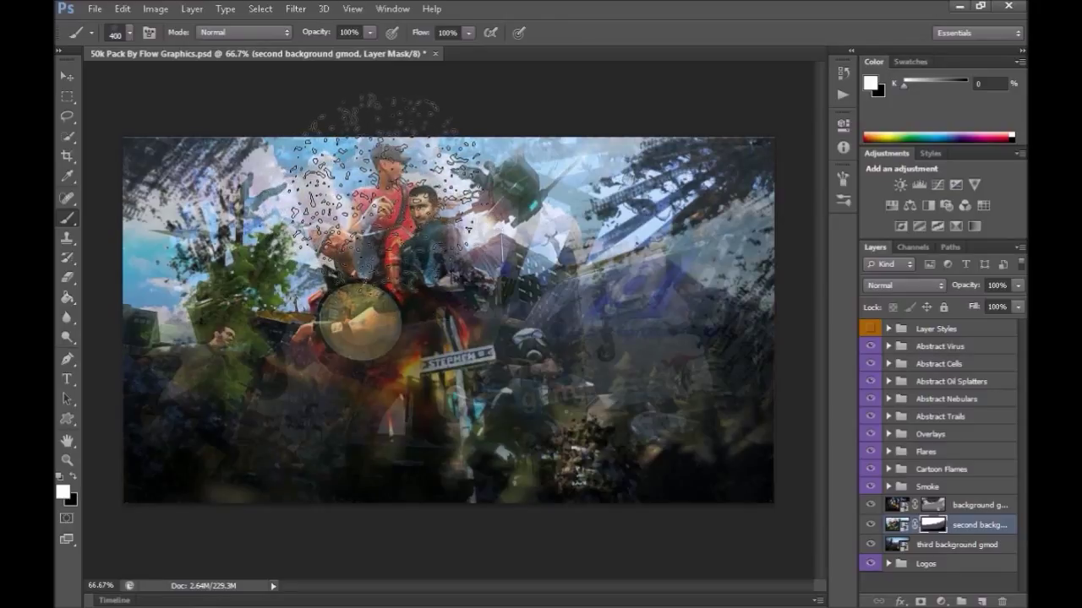
pyautogui.moveTo(651, 296); pyautogui.dragTo(689, 338)
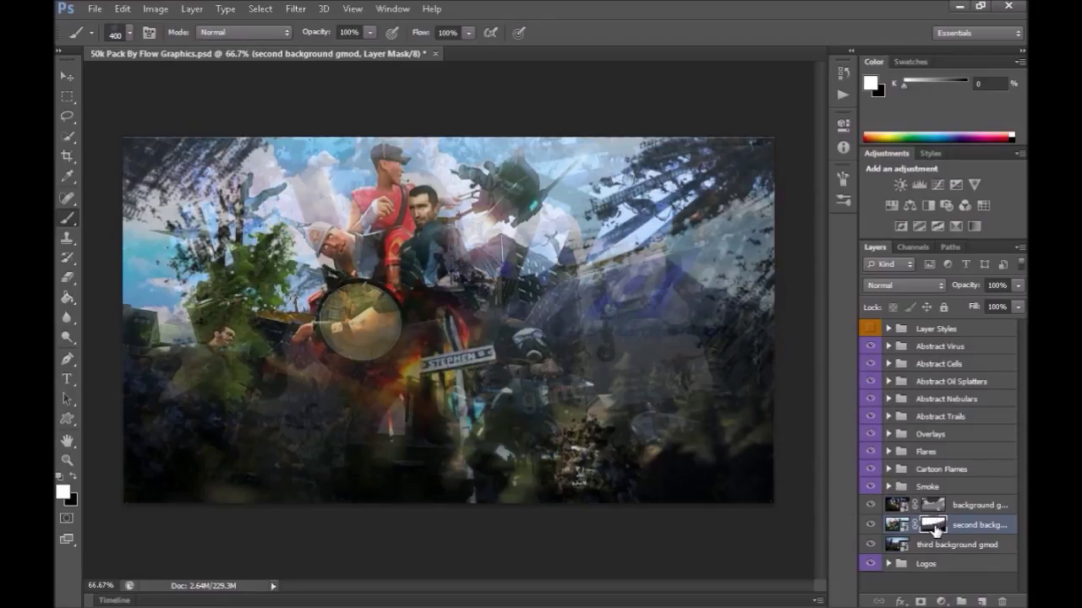
pyautogui.keyDown('ctrl'); pyautogui.click(933, 525); pyautogui.keyUp('ctrl')
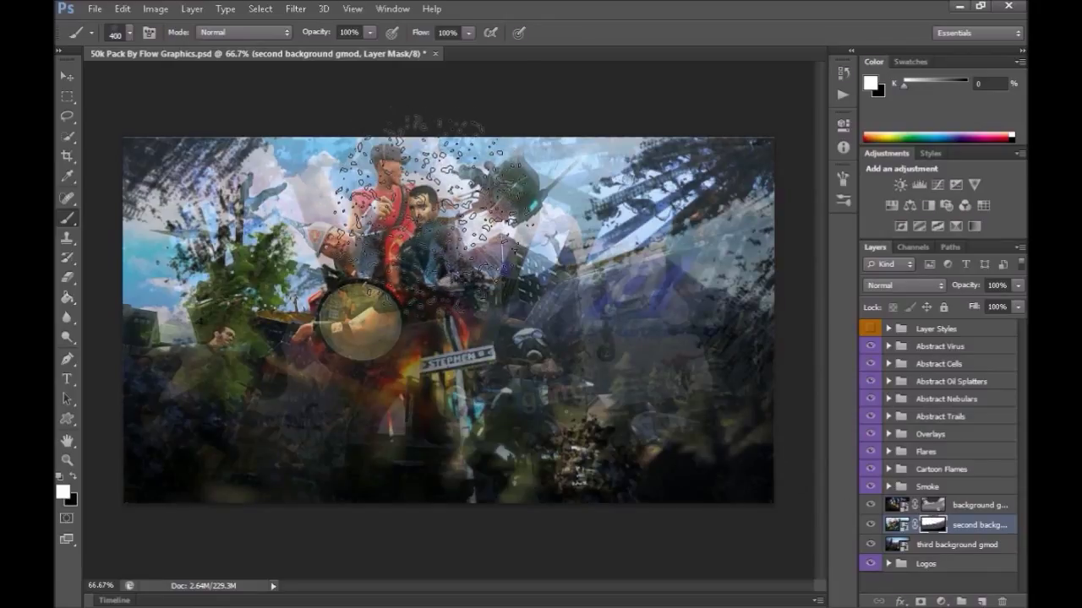
# Step: Extend the right-side blending near the street sign and move the Logos group below Smoke
pyautogui.moveTo(724, 338); pyautogui.dragTo(615, 362)
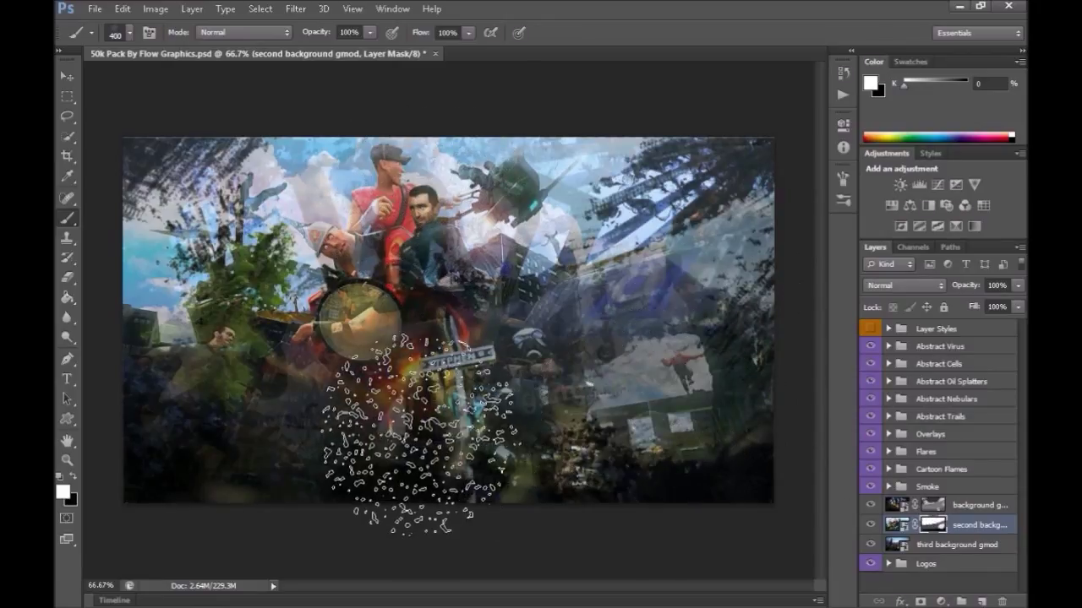
pyautogui.hotkey('ctrl', 'z')
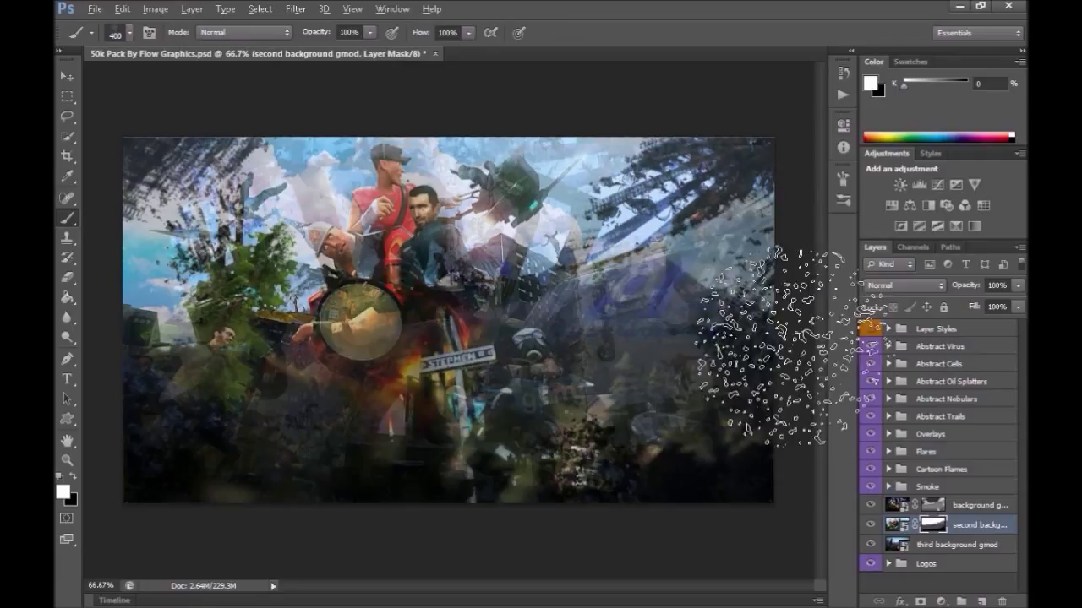
pyautogui.moveTo(669, 397)
pyautogui.mouseDown()
pyautogui.moveTo(717, 360)
pyautogui.moveTo(744, 312)
pyautogui.mouseUp()
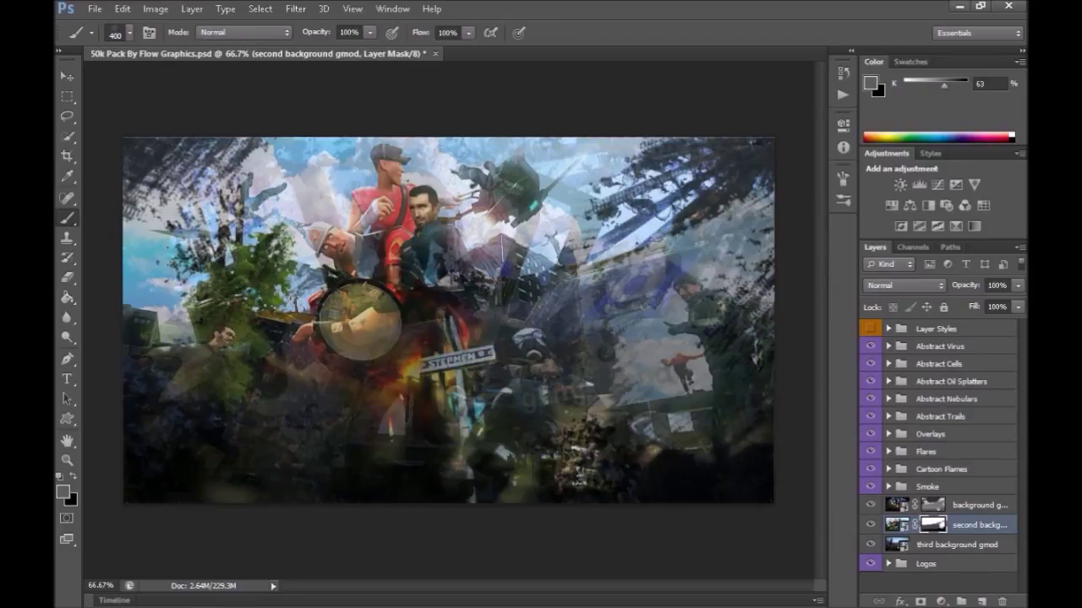
pyautogui.moveTo(643, 363)
pyautogui.mouseDown()
pyautogui.moveTo(549, 460)
pyautogui.moveTo(756, 253)
pyautogui.moveTo(857, 242)
pyautogui.mouseUp()
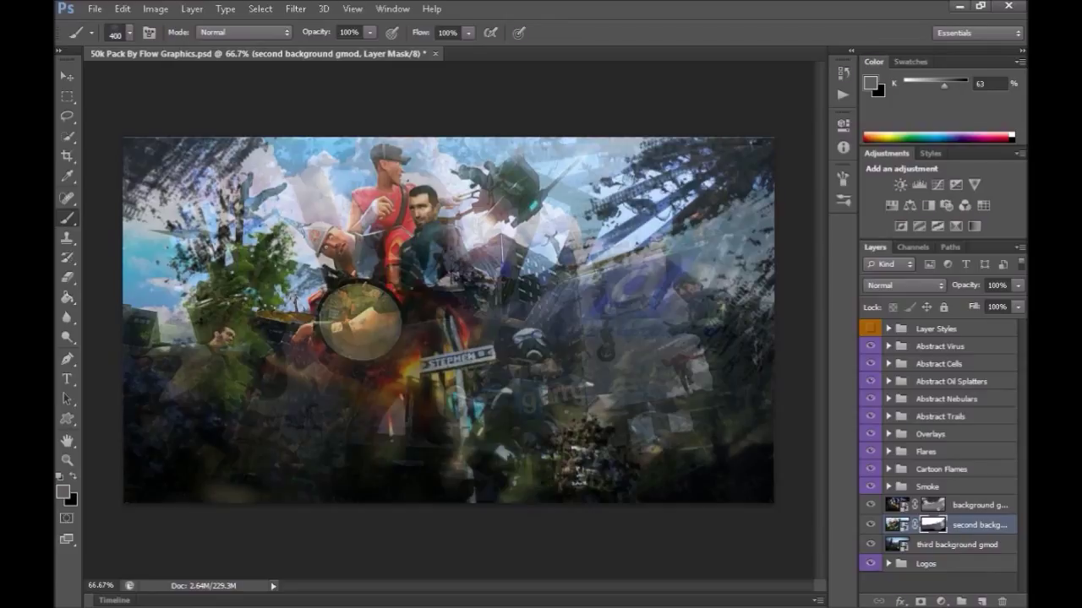
pyautogui.moveTo(926, 564); pyautogui.dragTo(926, 497)
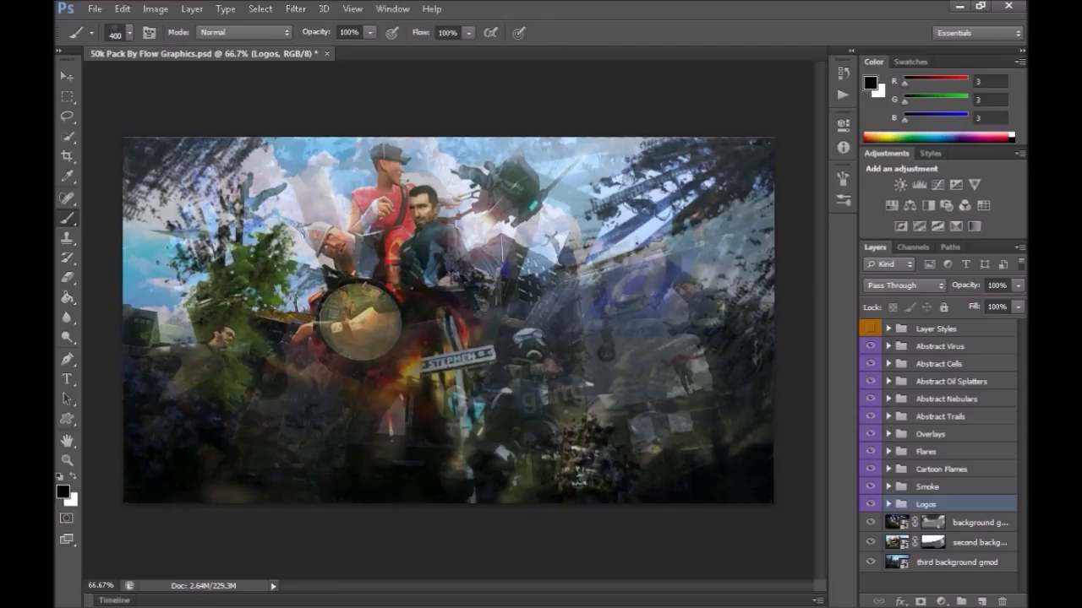
# Step: Duplicate the three background layers and merge the copies into background gmod copy
pyautogui.hotkey('alt', '[')
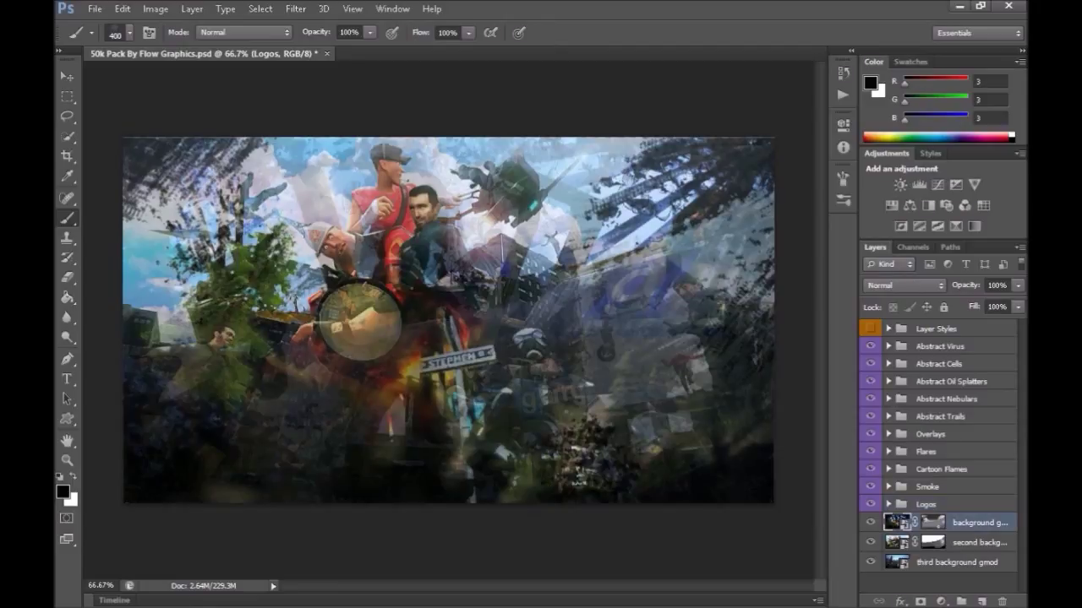
pyautogui.hotkey('shift', 'alt', '[')
pyautogui.hotkey('shift', 'alt', '[')
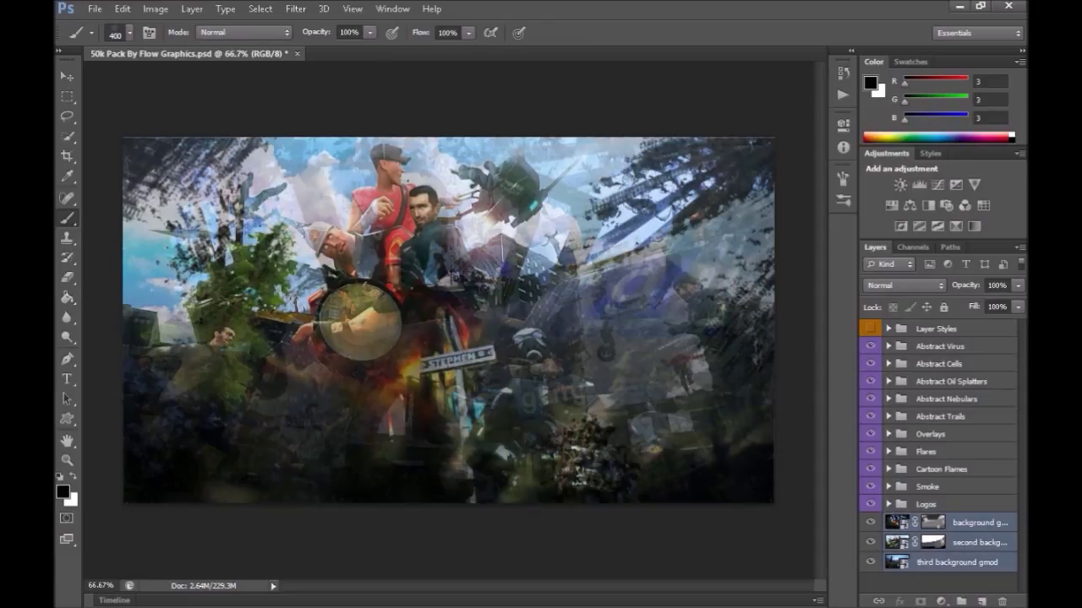
pyautogui.hotkey('ctrl', 'j')
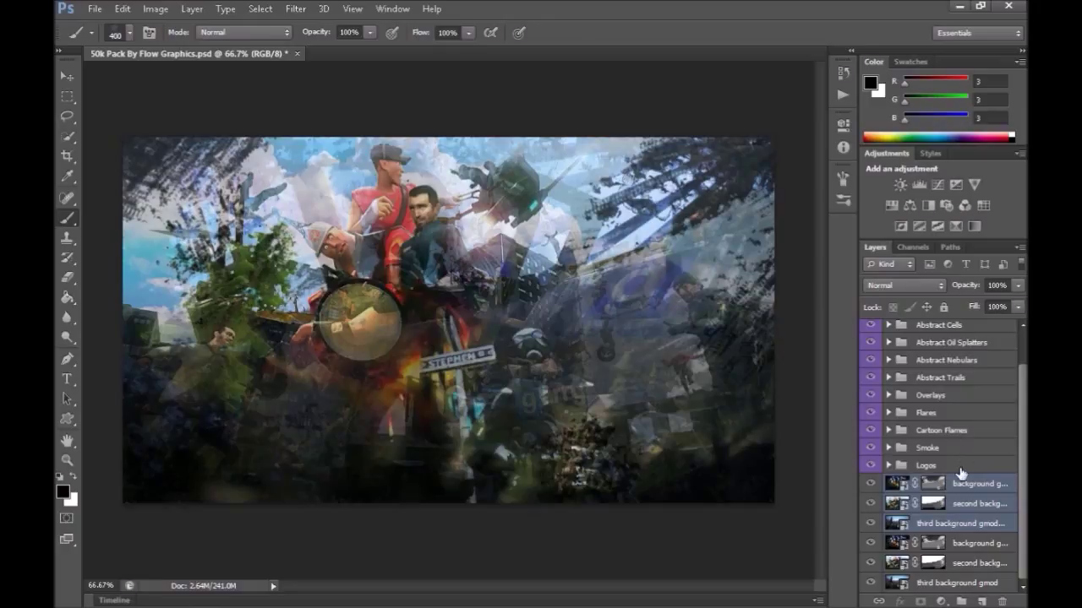
pyautogui.press('e')
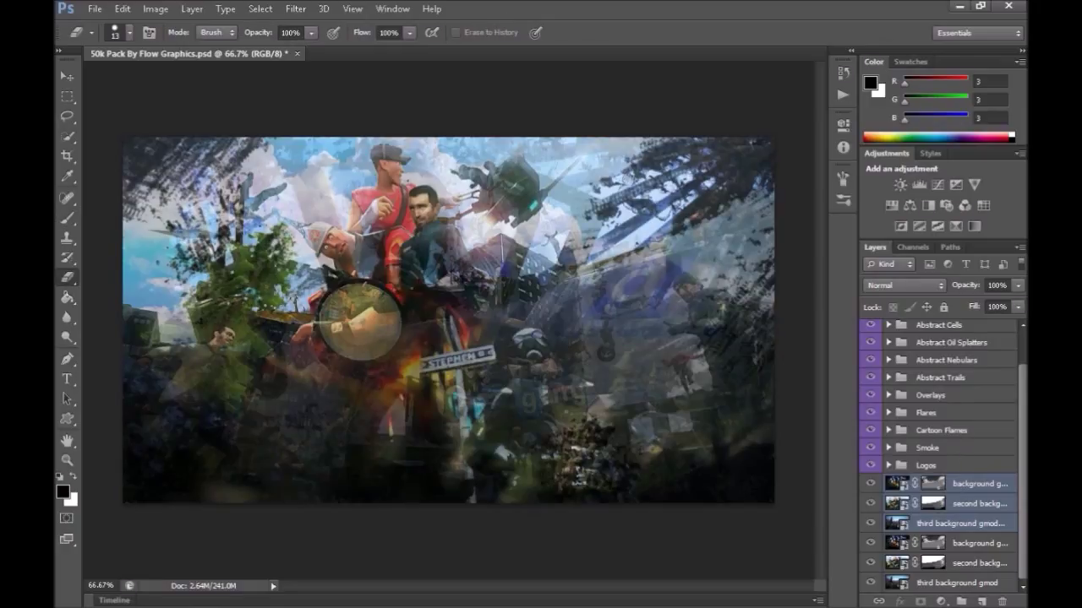
pyautogui.hotkey('ctrl', 'e')
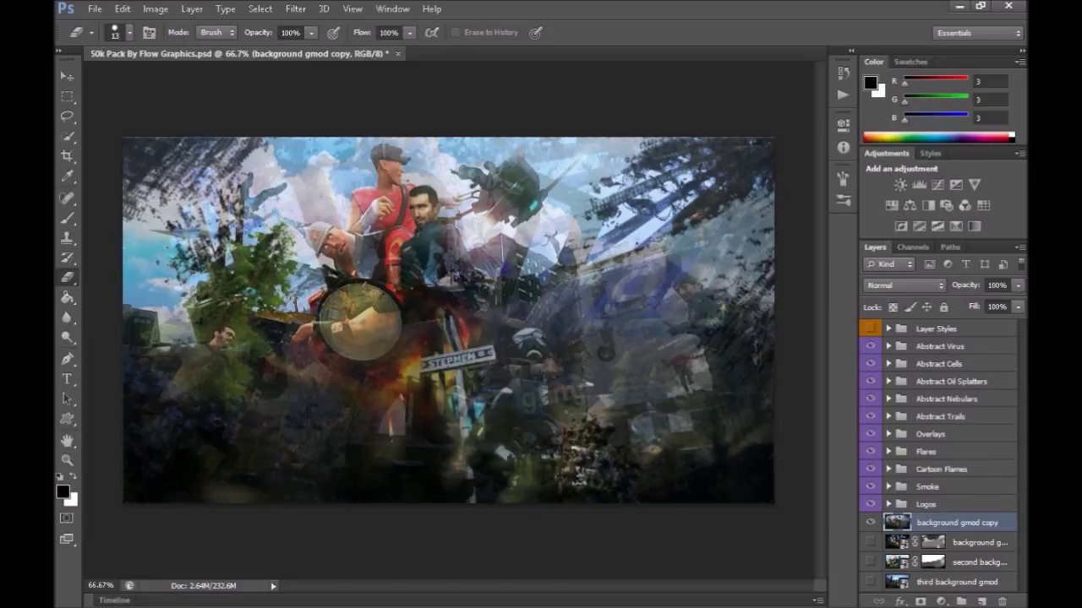
# Step: Group the original background layers into a hidden 'Extra' group
pyautogui.hotkey('ctrl', 'g')
pyautogui.write('Extra')
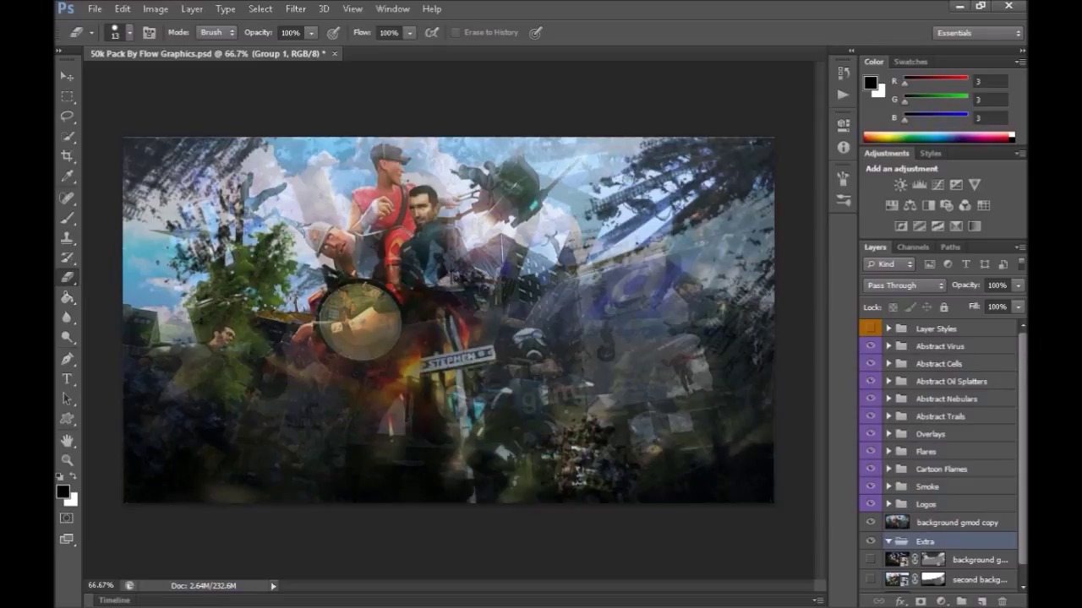
pyautogui.scroll(-1, 961, 518)
pyautogui.click(976, 543)
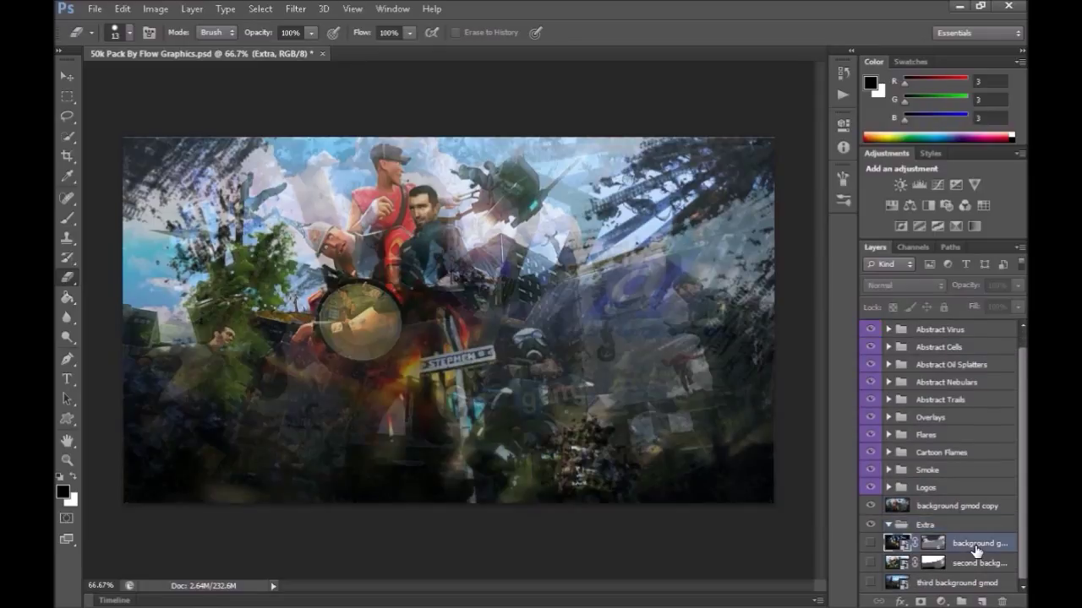
pyautogui.keyDown('shift'); pyautogui.click(976, 563); pyautogui.keyUp('shift')
pyautogui.moveTo(971, 558); pyautogui.dragTo(952, 531)
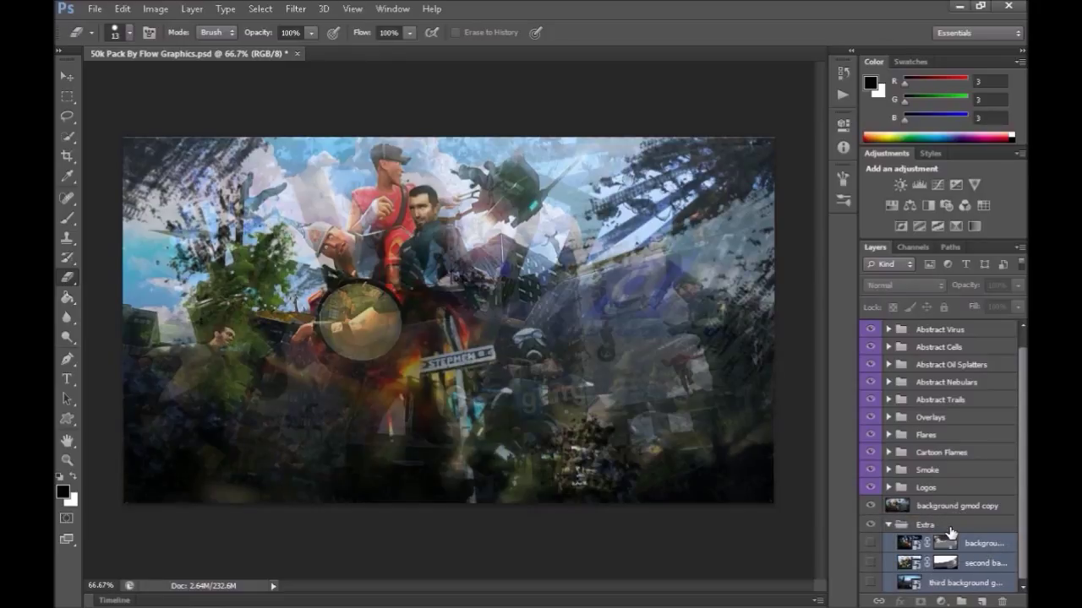
pyautogui.click(871, 541)
pyautogui.click(955, 522)
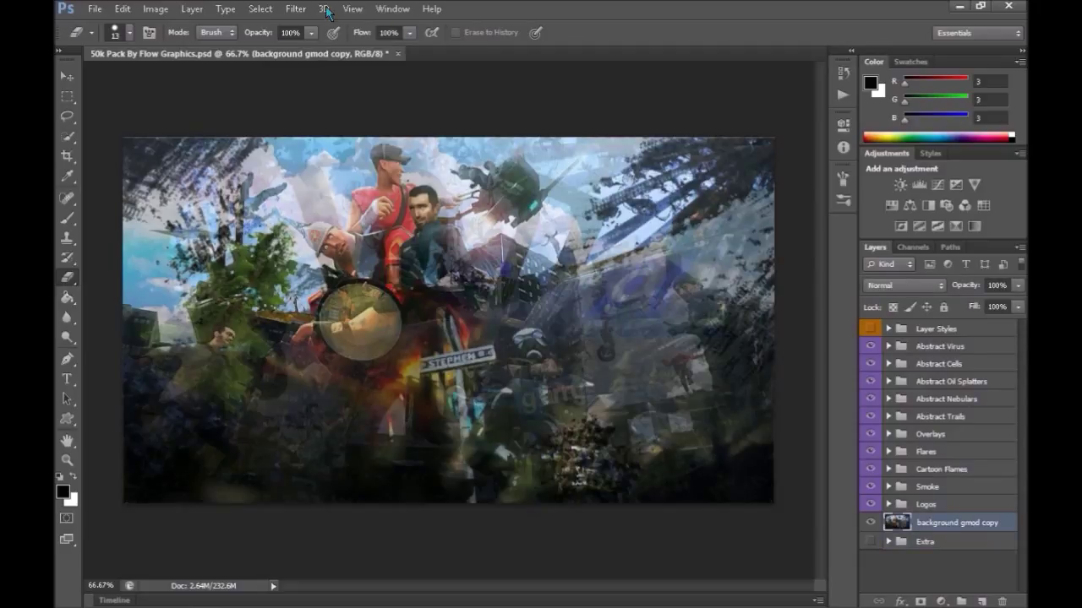
# Step: Apply a 2-pixel Box Blur to the merged background after cancelling a Surface Blur
pyautogui.click(292, 10)
pyautogui.moveTo(347, 104)
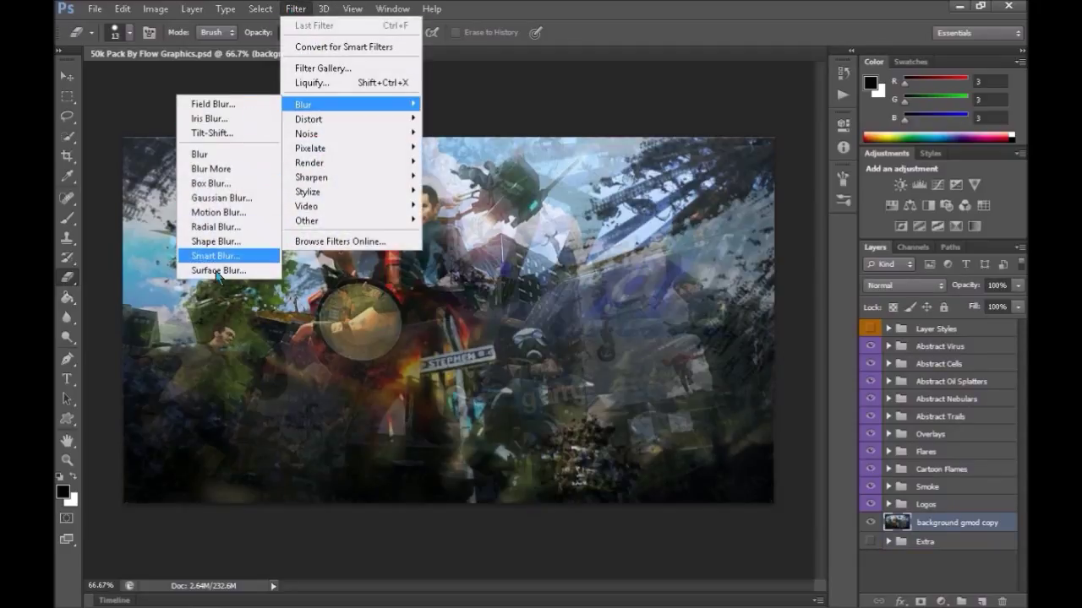
pyautogui.click(218, 271)
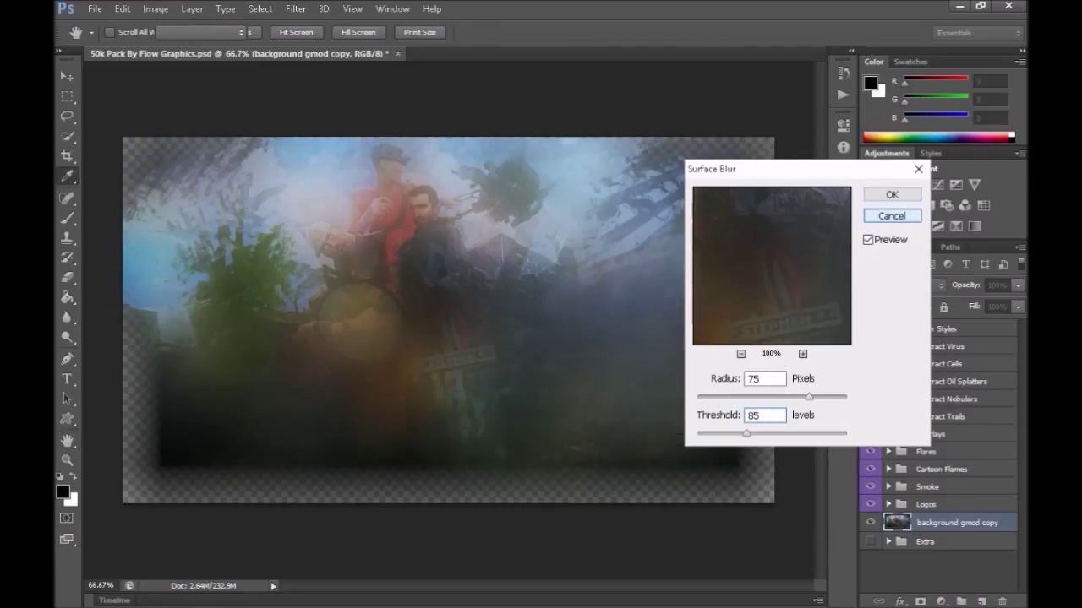
pyautogui.click(892, 218)
pyautogui.click(298, 9)
pyautogui.moveTo(302, 104)
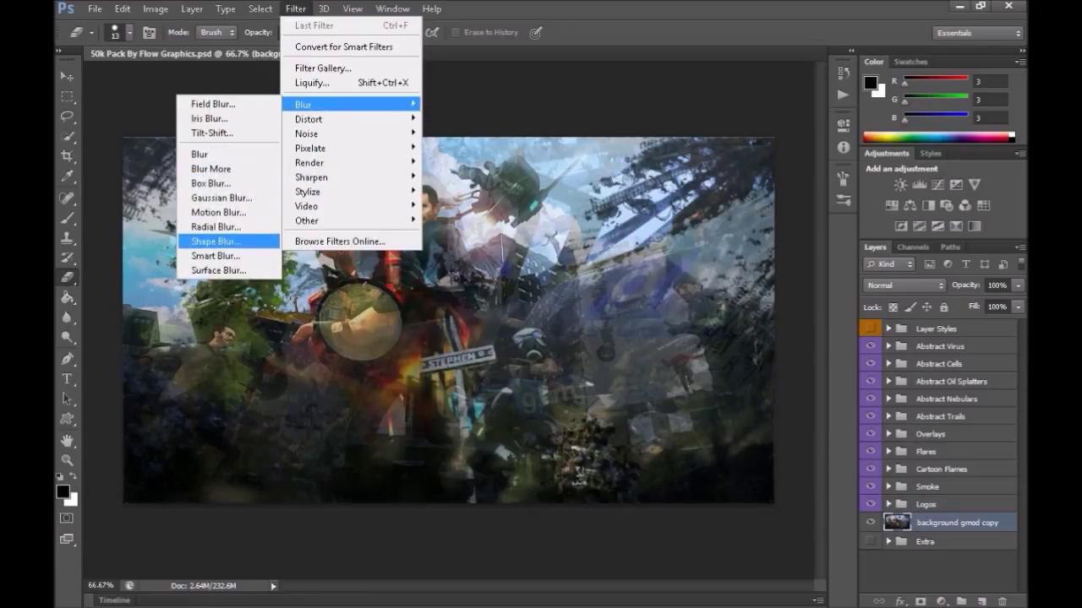
pyautogui.click(210, 183)
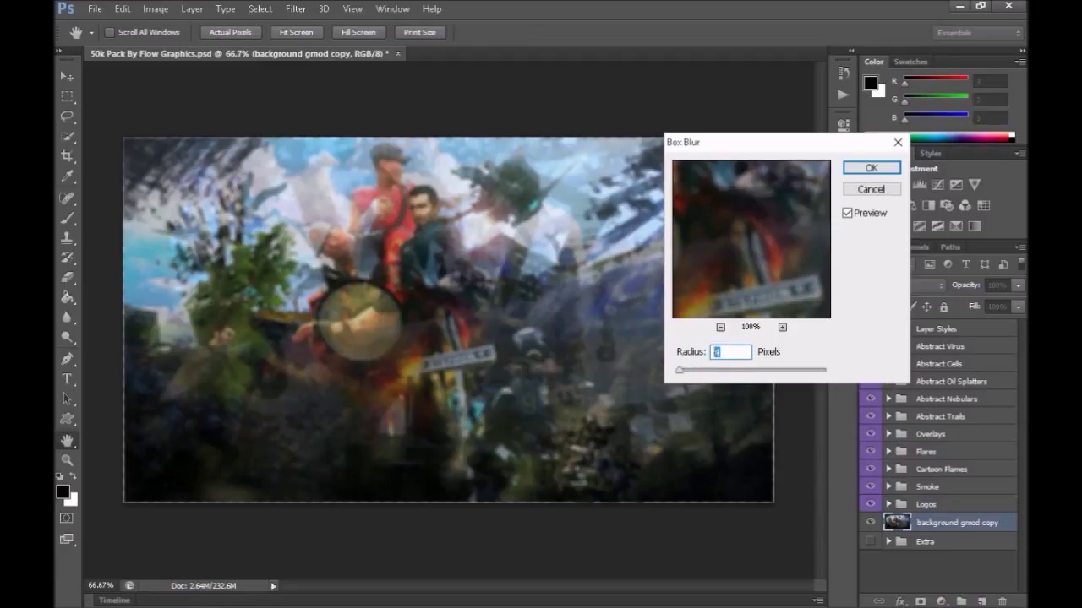
pyautogui.write('2')
pyautogui.click(866, 169)
# Step: Apply a Gaussian Blur with a 0.8 pixel radius
pyautogui.click(294, 9)
pyautogui.moveTo(304, 104)
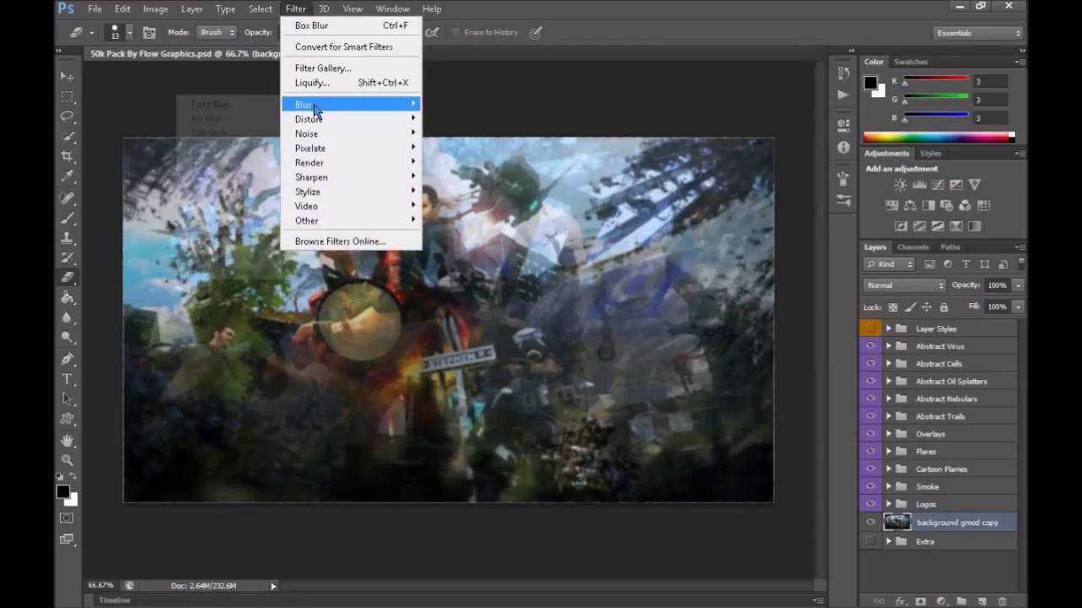
pyautogui.click(236, 195)
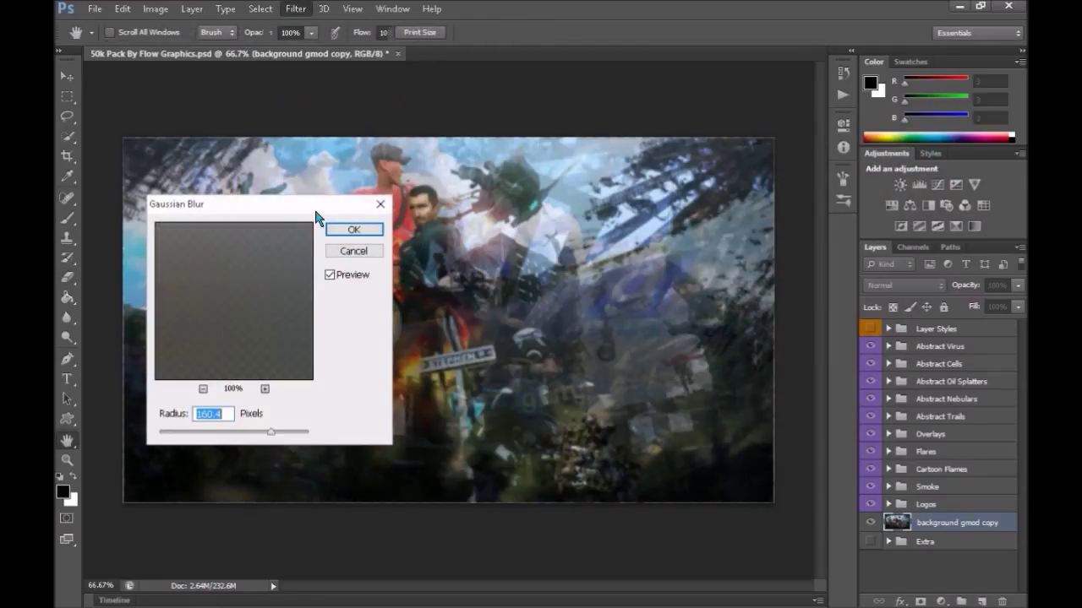
pyautogui.moveTo(363, 201); pyautogui.dragTo(835, 206)
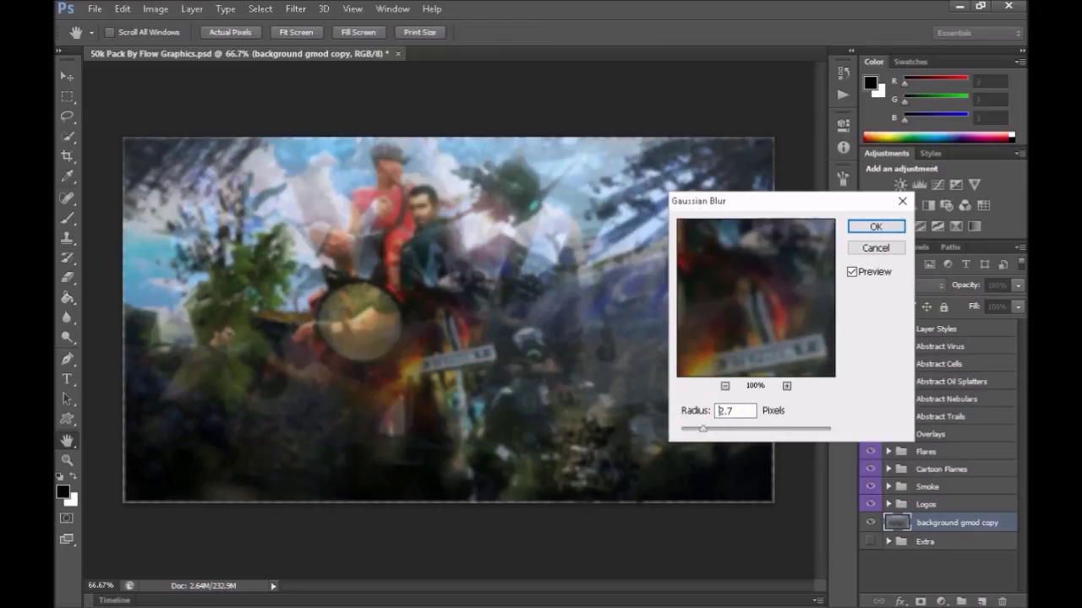
pyautogui.moveTo(703, 429); pyautogui.dragTo(697, 428)
pyautogui.press('Down')
pyautogui.press('Down')
pyautogui.press('Down')
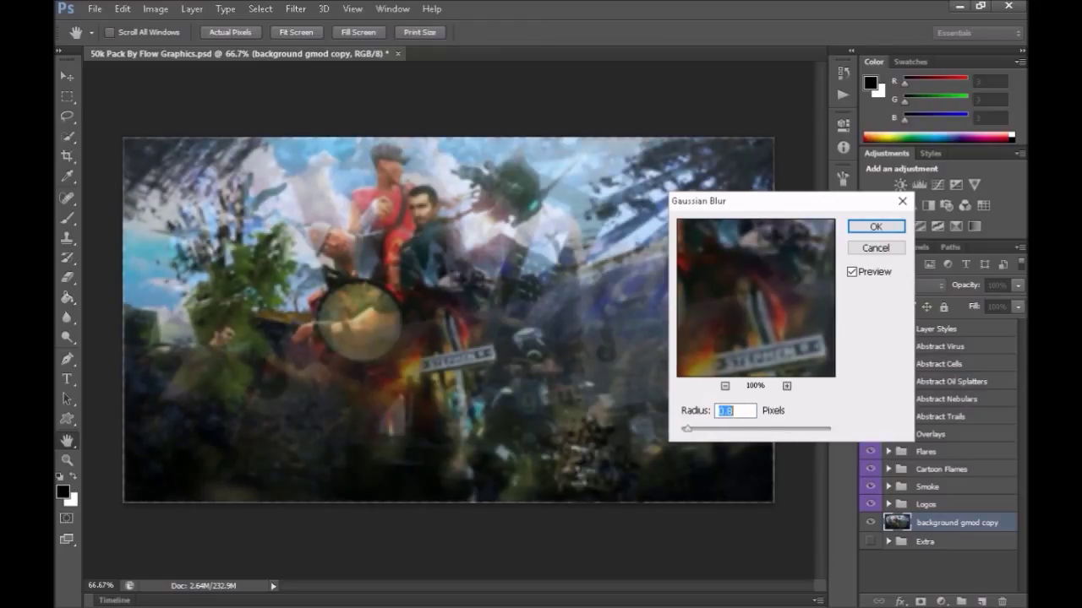
pyautogui.click(870, 227)
pyautogui.press('e')
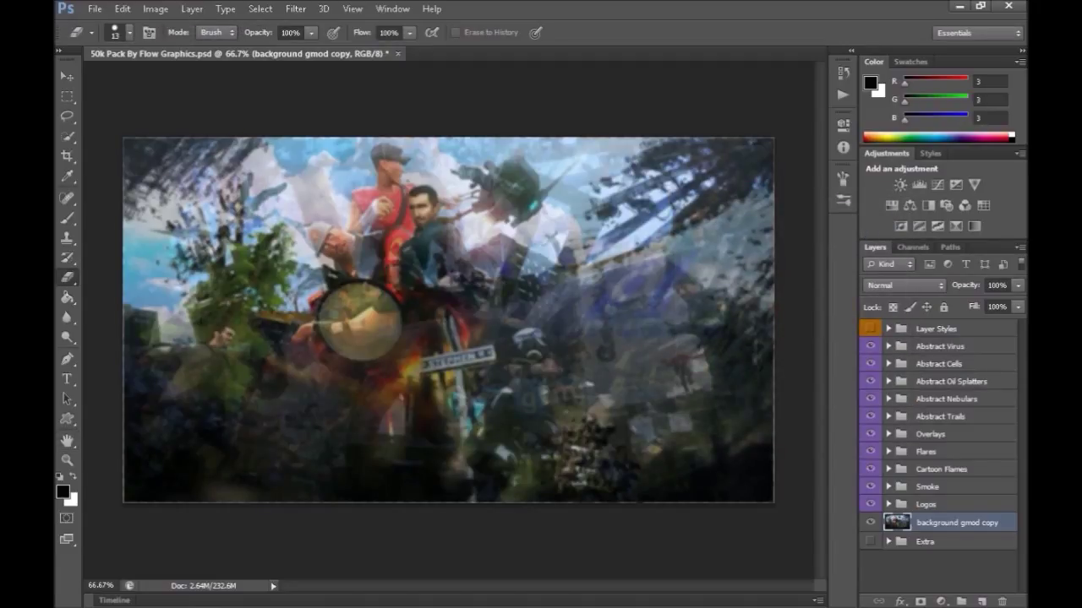
# Step: Place gmod logo at 13% scale in the top-left corner and add a layer mask
pyautogui.click(95, 9)
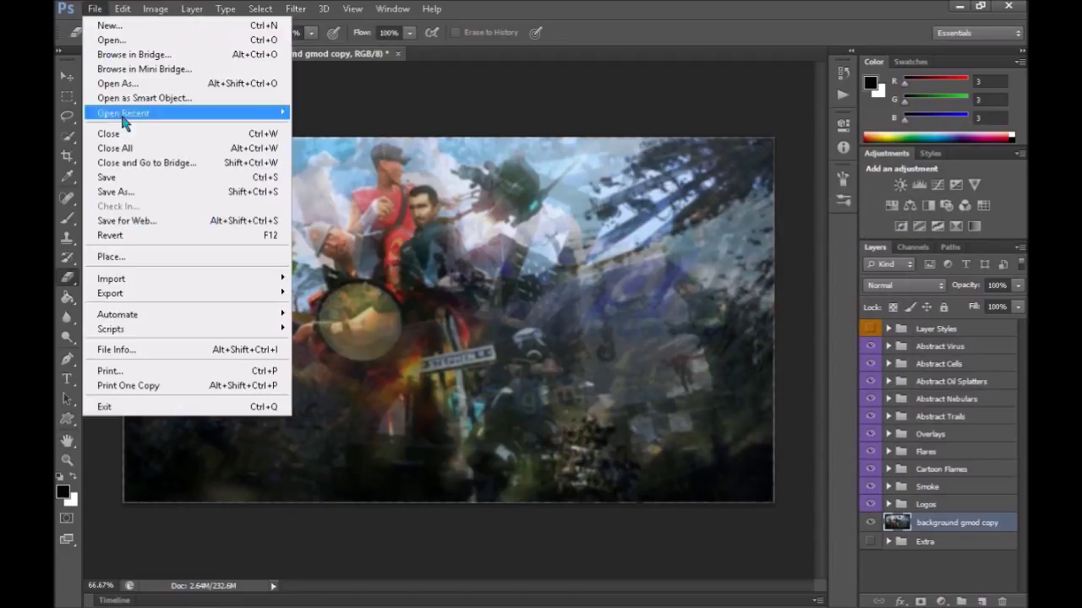
pyautogui.click(134, 254)
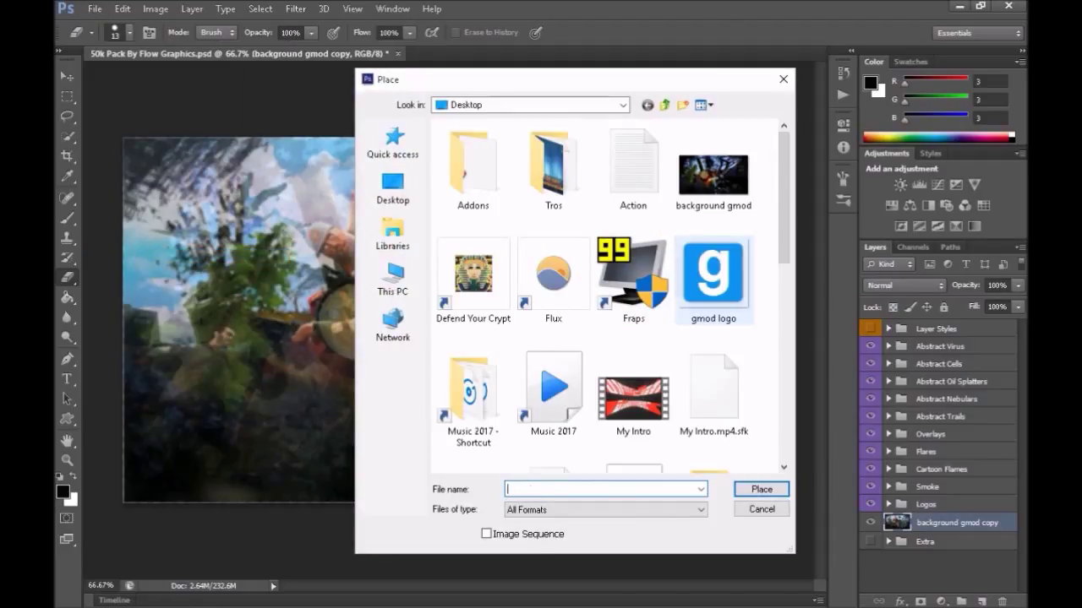
pyautogui.doubleClick(713, 275)
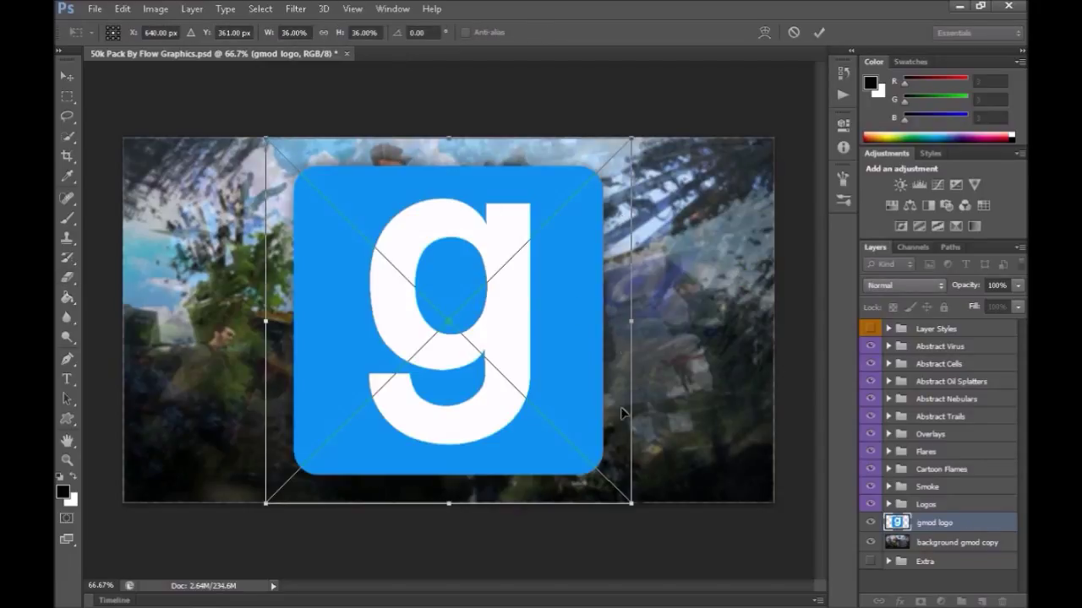
pyautogui.moveTo(632, 504)
pyautogui.mouseDown()
pyautogui.moveTo(546, 431)
pyautogui.moveTo(442, 304)
pyautogui.moveTo(432, 309)
pyautogui.moveTo(398, 269)
pyautogui.mouseUp()
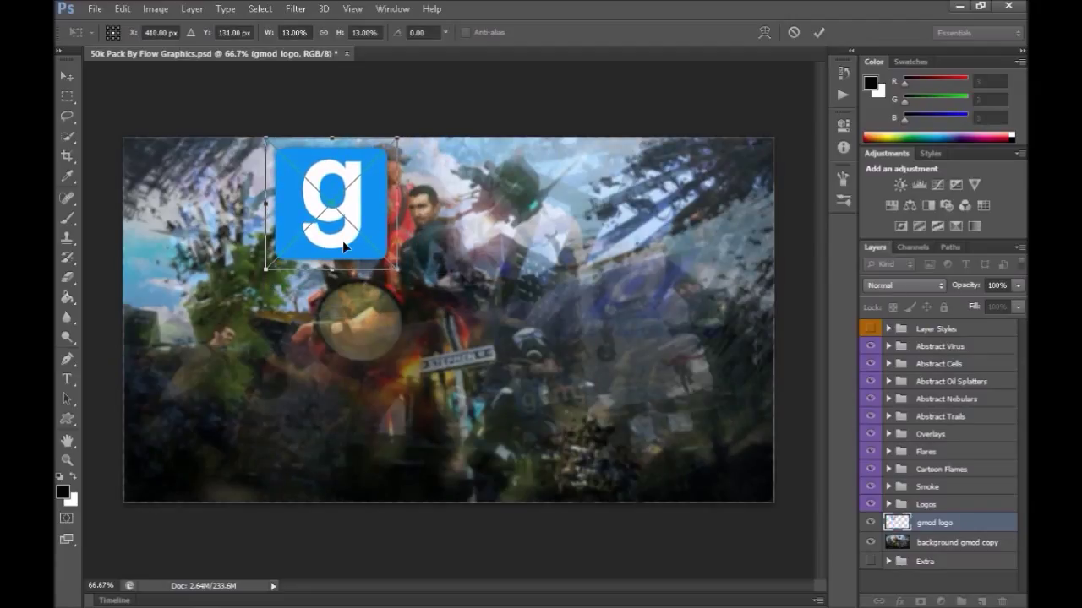
pyautogui.moveTo(353, 207); pyautogui.dragTo(212, 208)
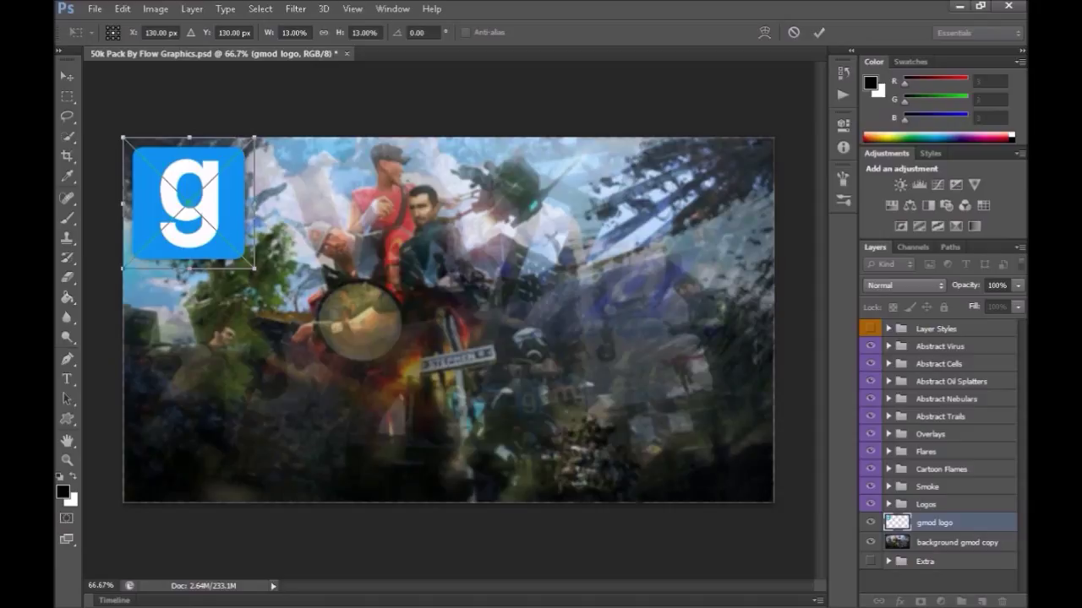
pyautogui.press('Return')
pyautogui.press('e')
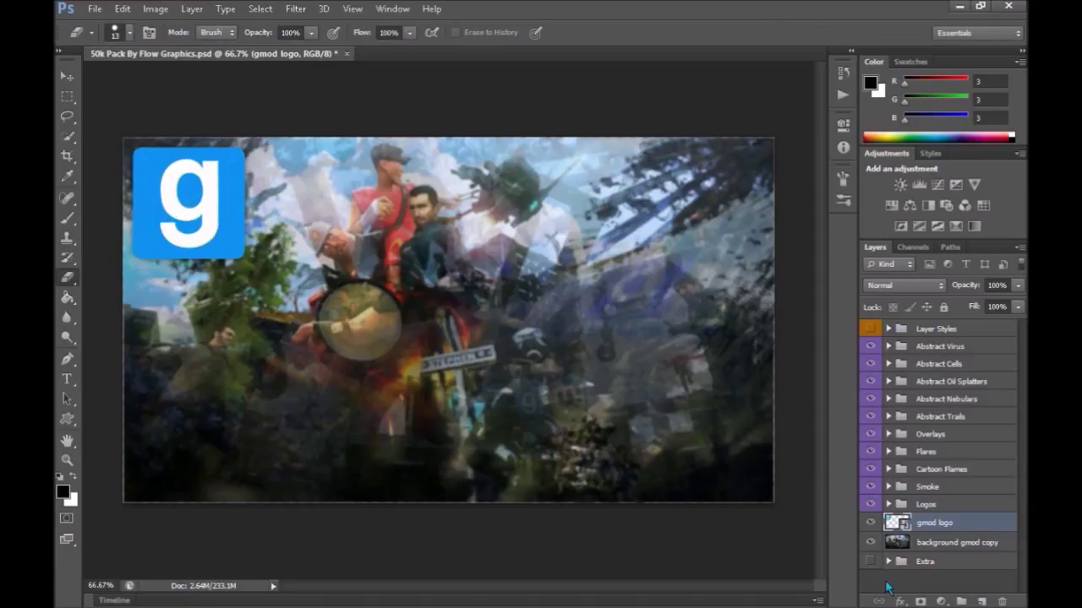
pyautogui.click(921, 601)
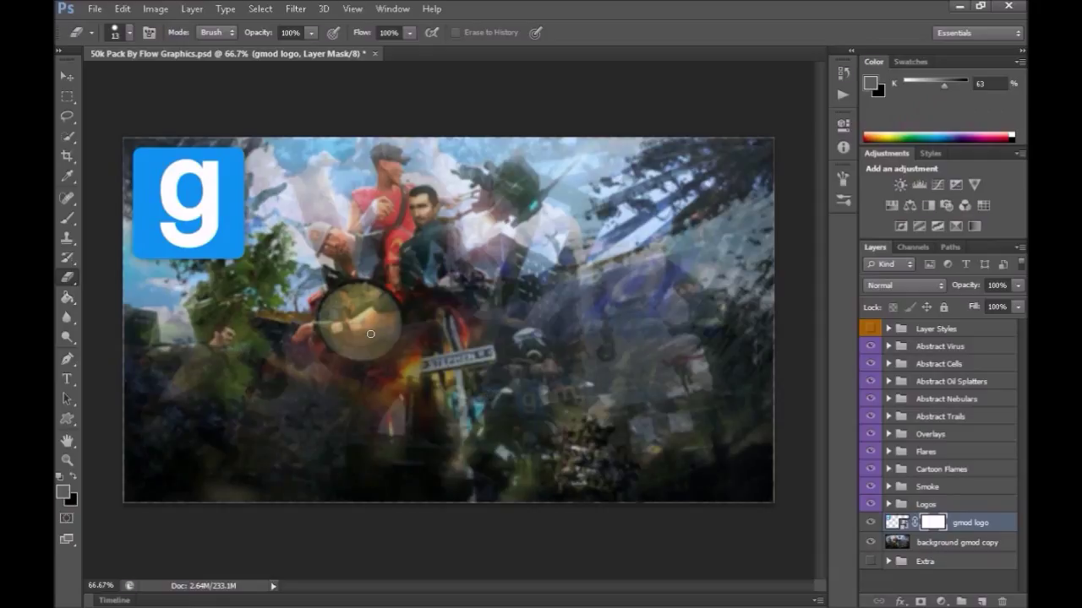
# Step: Brush grey splatters on the logo mask over the g logo, figures, centre and left foliage
pyautogui.press('b')
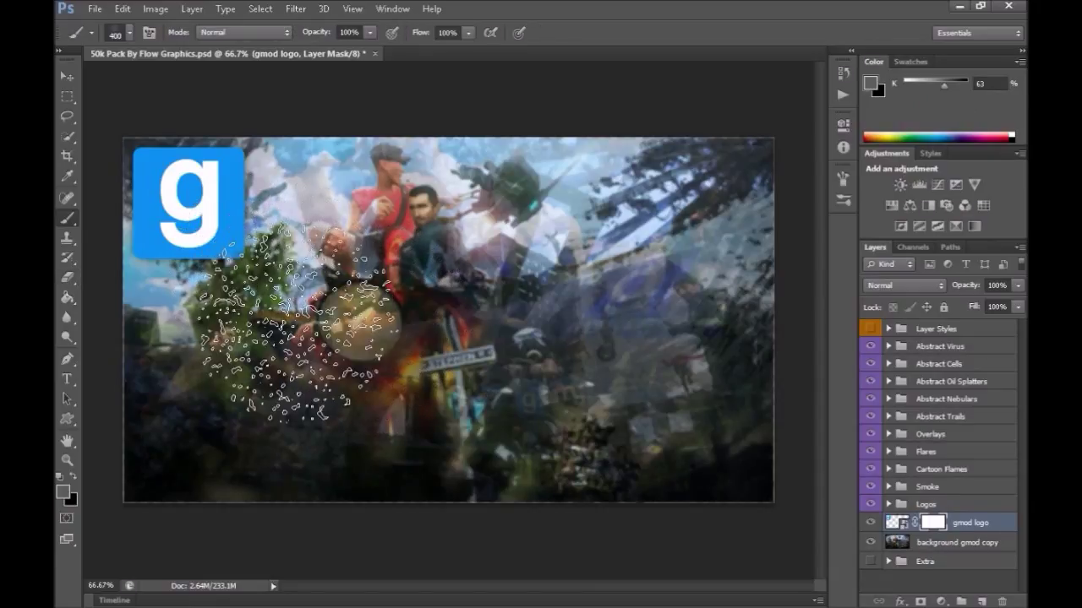
pyautogui.moveTo(297, 298); pyautogui.dragTo(266, 283)
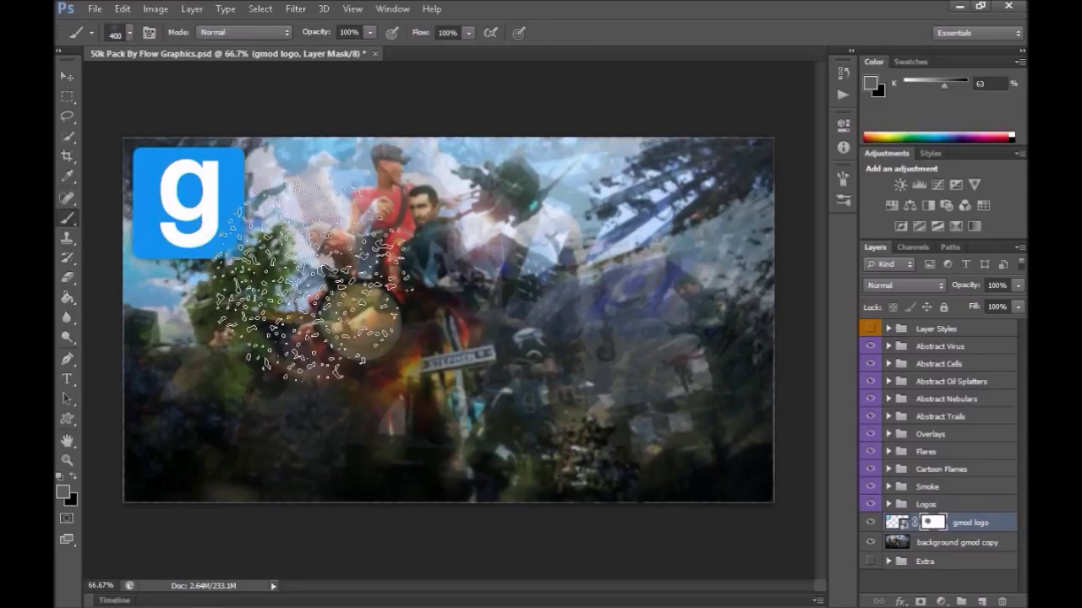
pyautogui.moveTo(291, 297)
pyautogui.mouseDown()
pyautogui.moveTo(298, 206)
pyautogui.moveTo(203, 325)
pyautogui.moveTo(200, 295)
pyautogui.moveTo(300, 228)
pyautogui.moveTo(342, 296)
pyautogui.moveTo(422, 262)
pyautogui.moveTo(414, 228)
pyautogui.mouseUp()
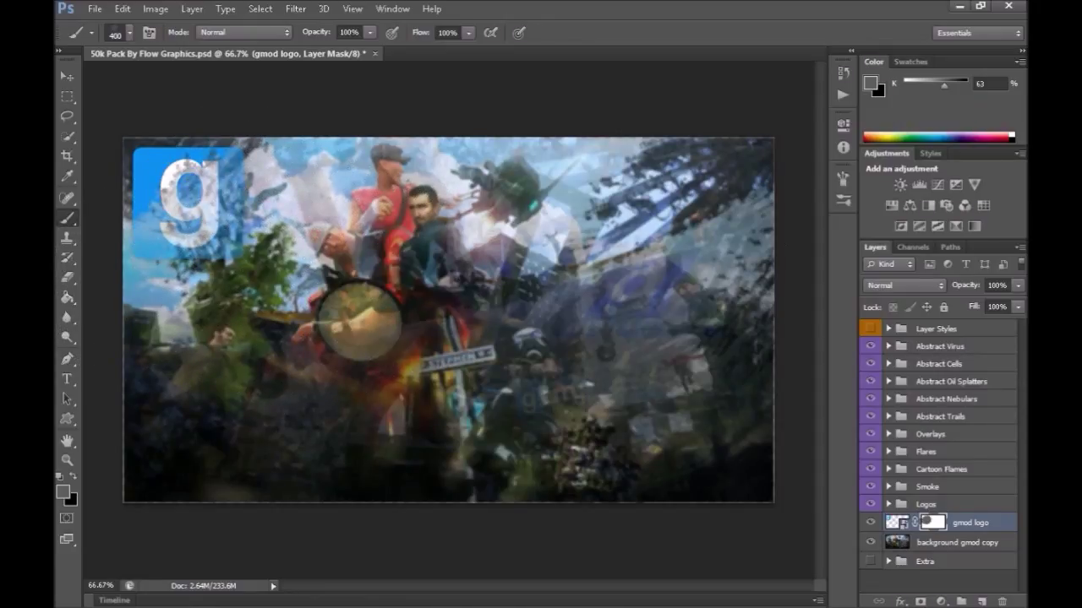
pyautogui.press('[')
pyautogui.press('[')
pyautogui.moveTo(181, 182)
pyautogui.mouseDown()
pyautogui.moveTo(181, 198)
pyautogui.moveTo(177, 190)
pyautogui.mouseUp()
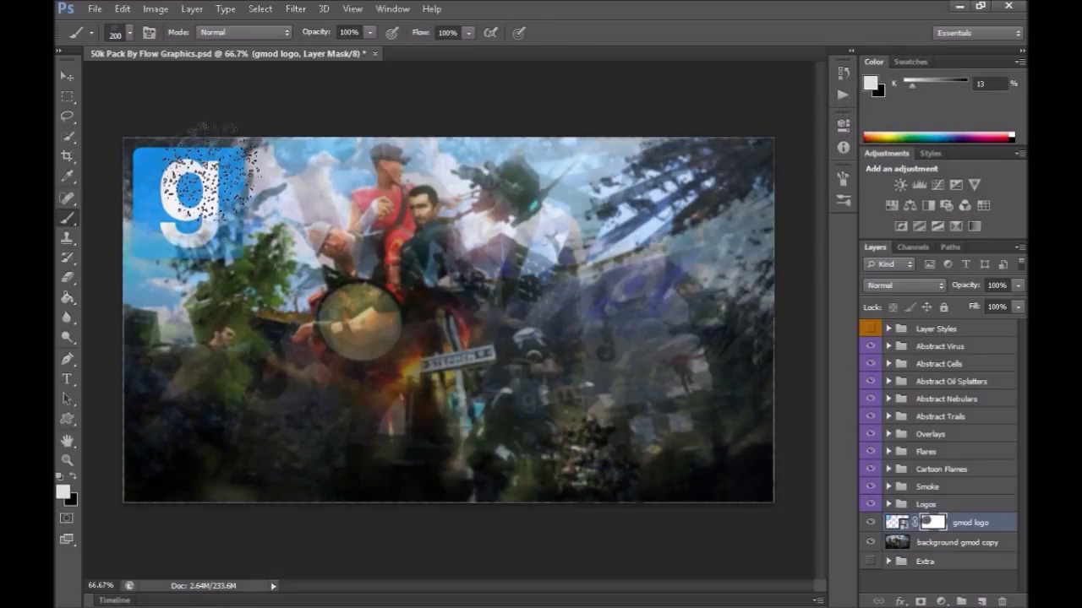
pyautogui.moveTo(911, 90); pyautogui.dragTo(918, 90)
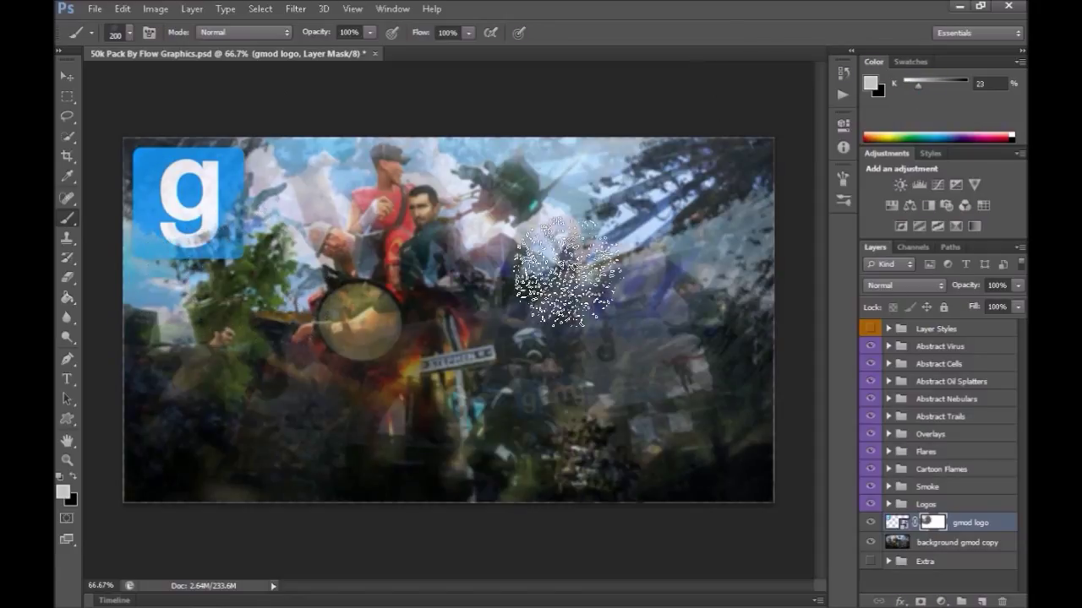
pyautogui.moveTo(556, 289); pyautogui.dragTo(617, 288)
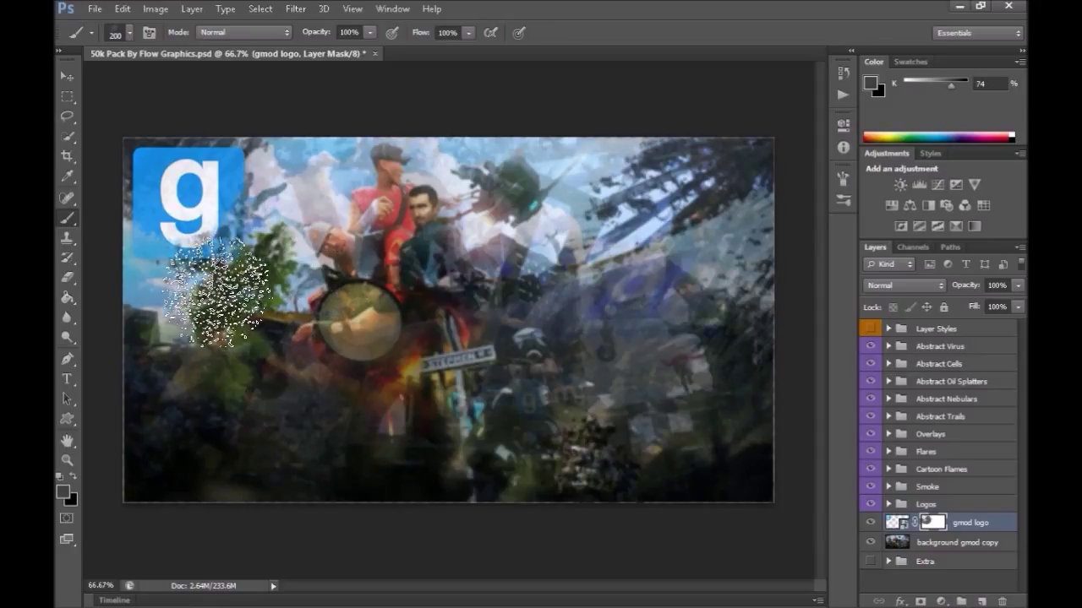
pyautogui.moveTo(278, 241); pyautogui.dragTo(152, 313)
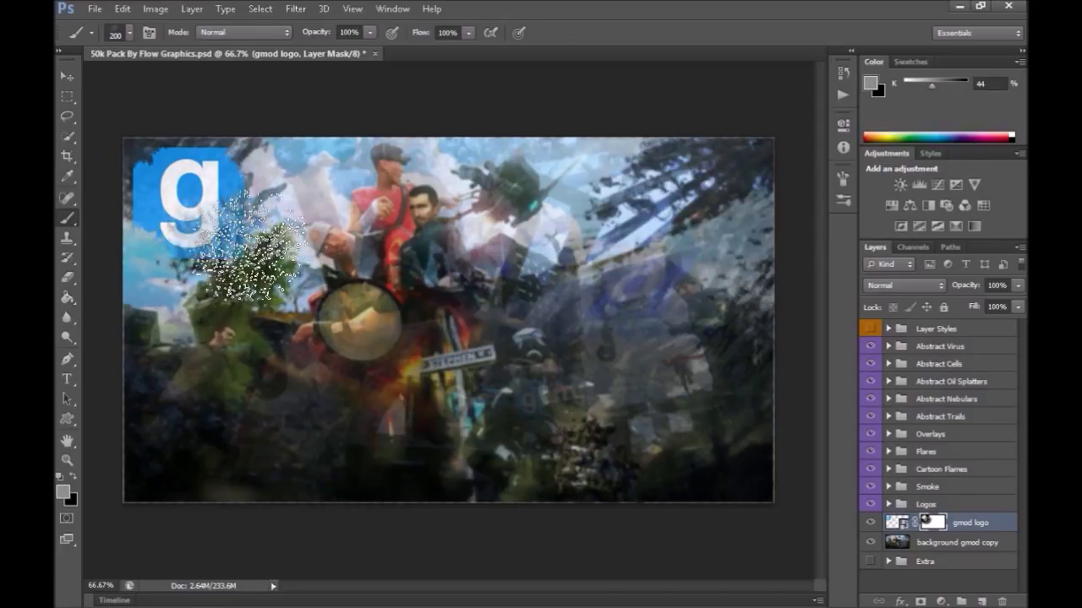
# Step: Paint 52% grey with a larger, then 250 px brush over the top and central figures
pyautogui.click(937, 84)
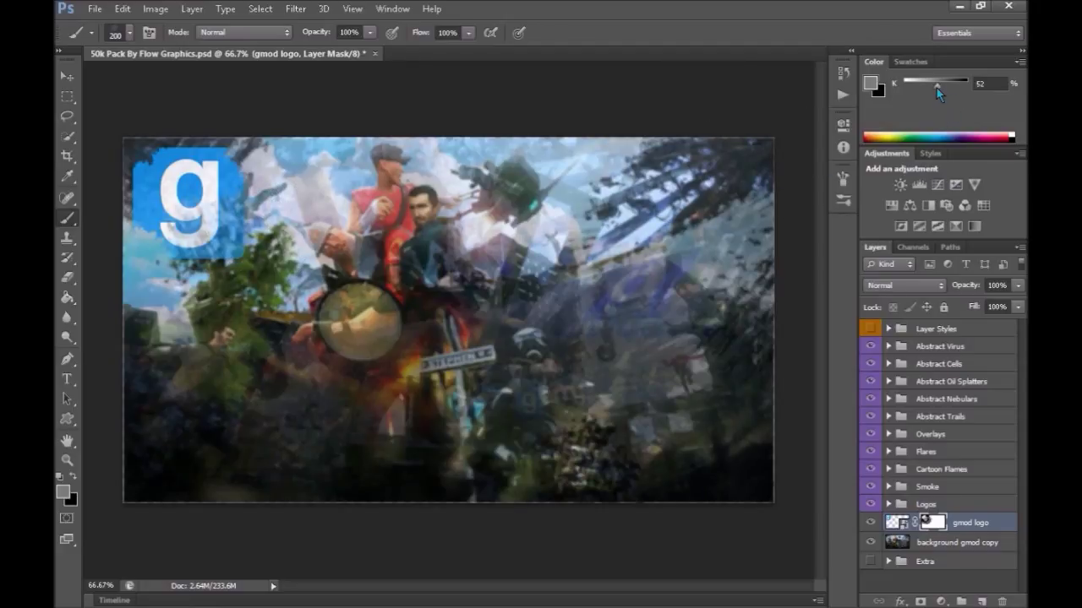
pyautogui.press('[')
pyautogui.press(']')
pyautogui.press(']')
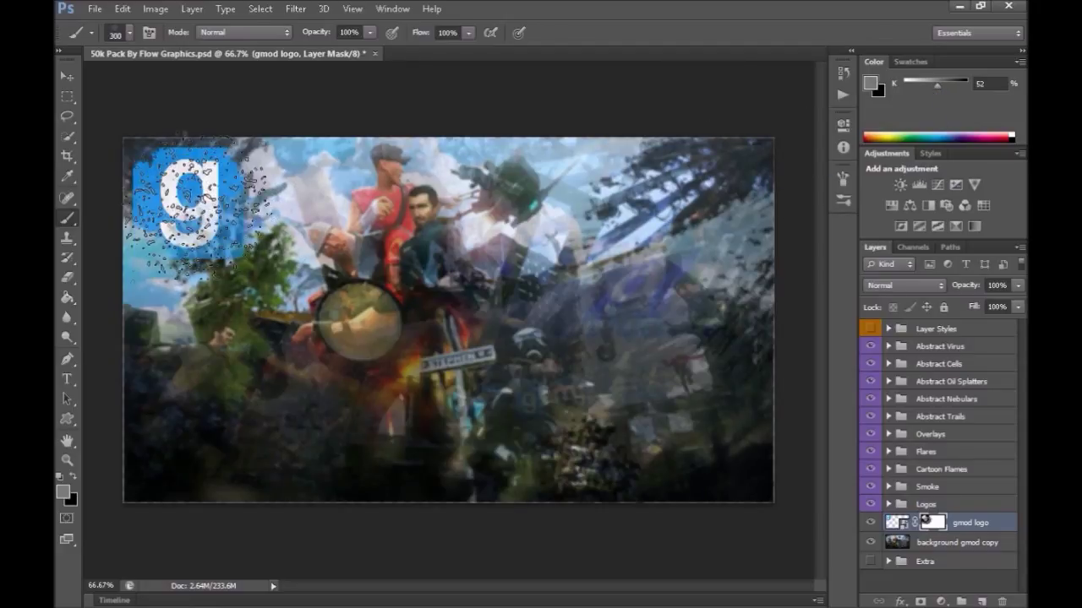
pyautogui.press(']')
pyautogui.press(']')
pyautogui.press(']')
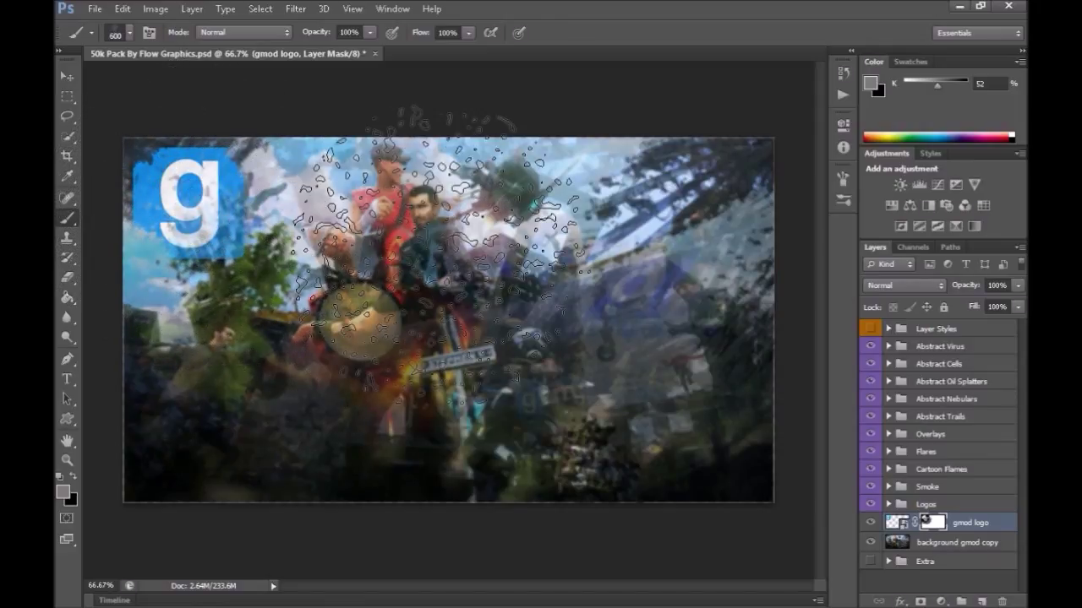
pyautogui.moveTo(439, 245); pyautogui.dragTo(245, 236)
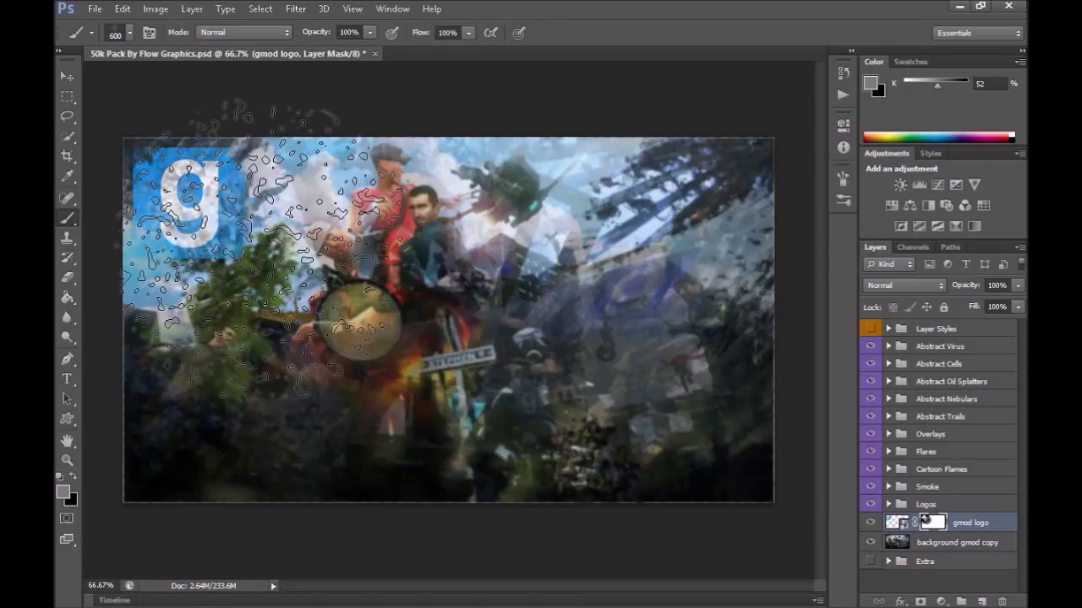
pyautogui.press('[')
pyautogui.press('[')
pyautogui.press('[')
pyautogui.moveTo(240, 313)
pyautogui.mouseDown()
pyautogui.moveTo(326, 279)
pyautogui.moveTo(351, 312)
pyautogui.mouseUp()
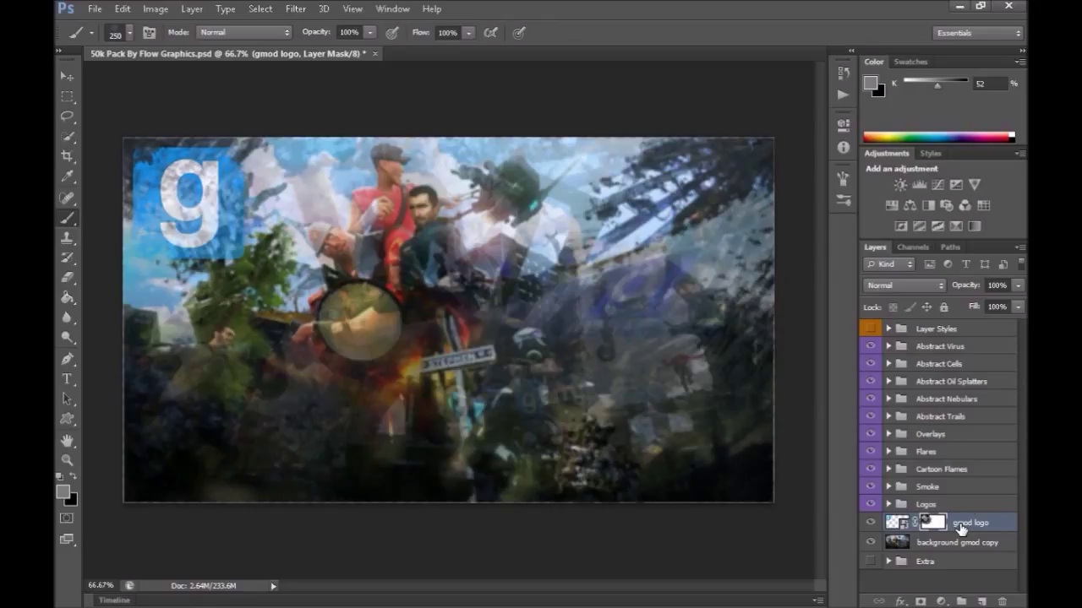
pyautogui.click(897, 522)
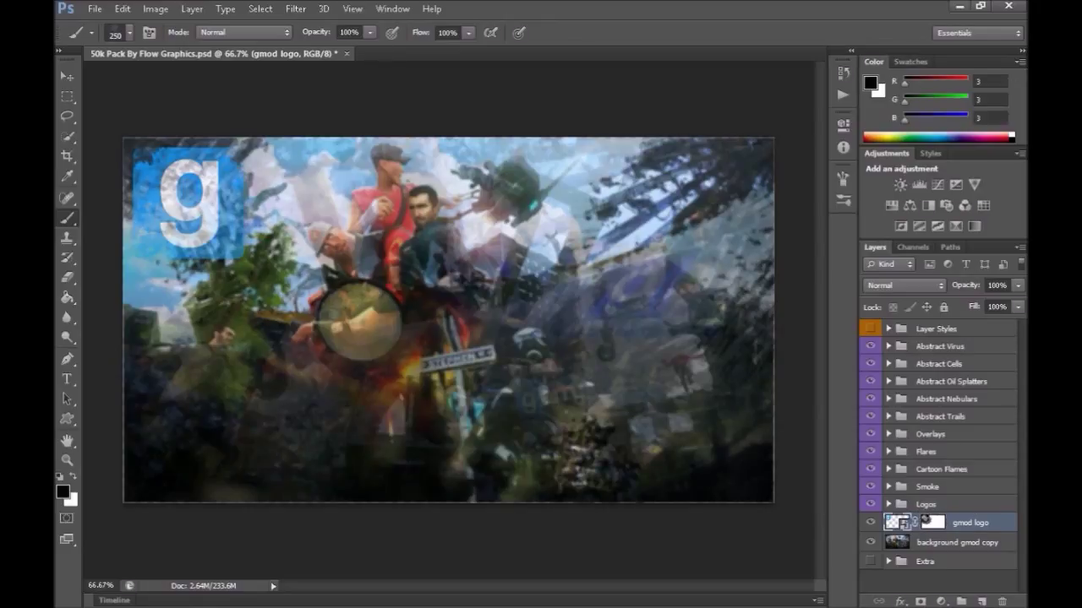
# Step: Duplicate the gmod logo layer with Ctrl+J and move the copy into the hidden Extra folder
pyautogui.hotkey('ctrl', 'j')
pyautogui.moveTo(930, 519); pyautogui.dragTo(890, 566)
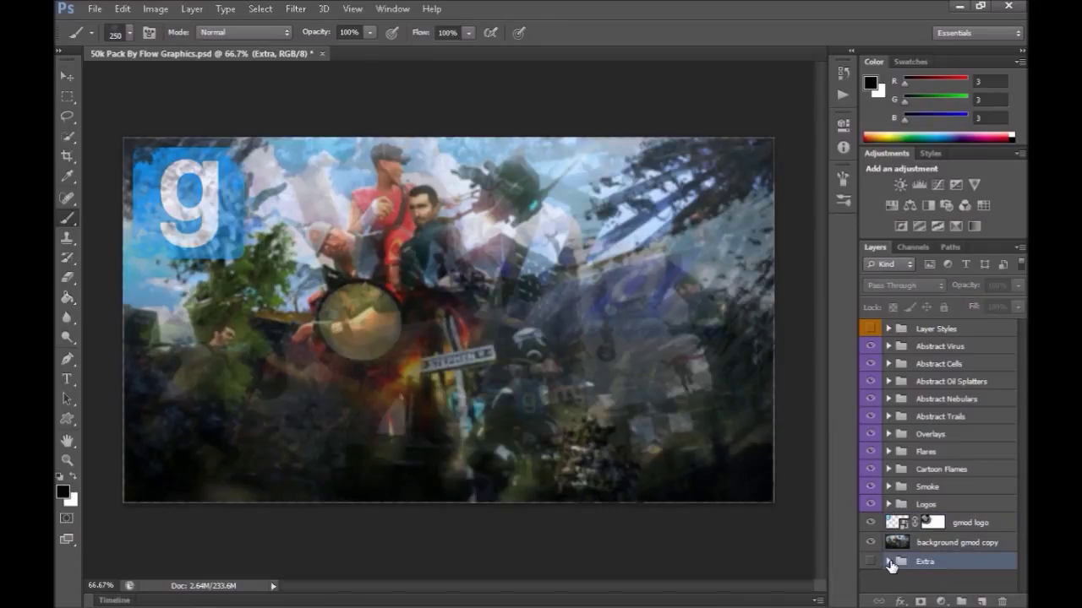
pyautogui.click(888, 562)
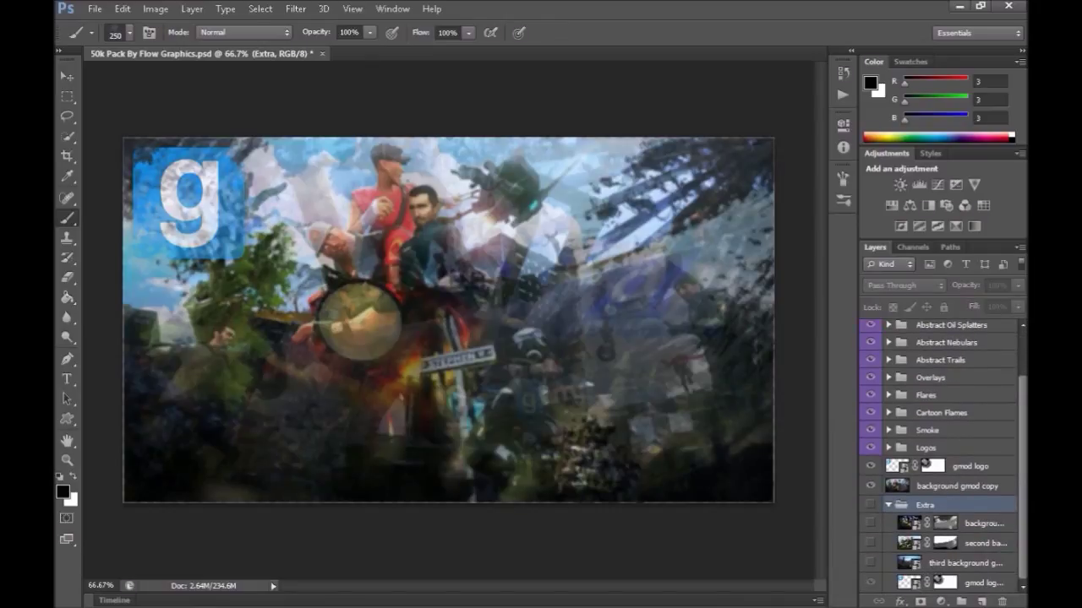
pyautogui.click(871, 505)
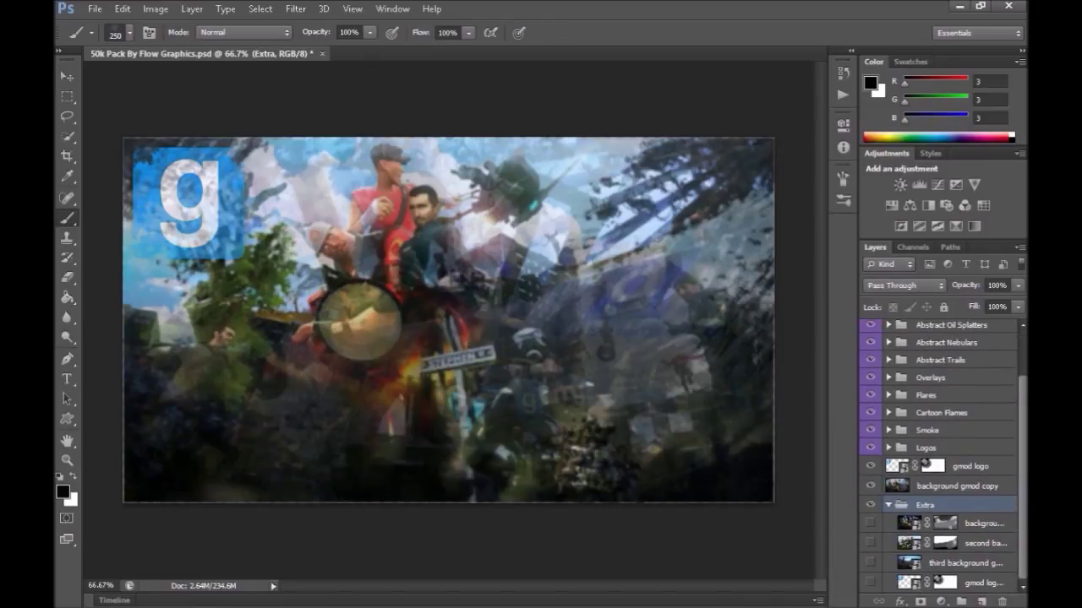
pyautogui.click(888, 505)
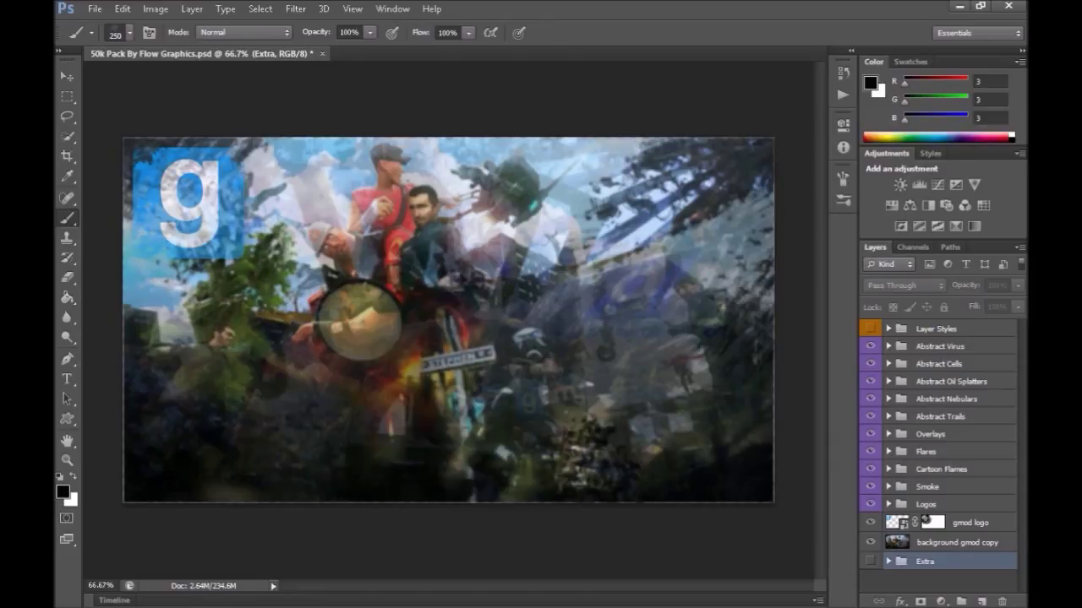
# Step: Move the first three 10K smoke layers down across the lower part of the banner
pyautogui.click(888, 487)
pyautogui.scroll(-1, 938, 456)
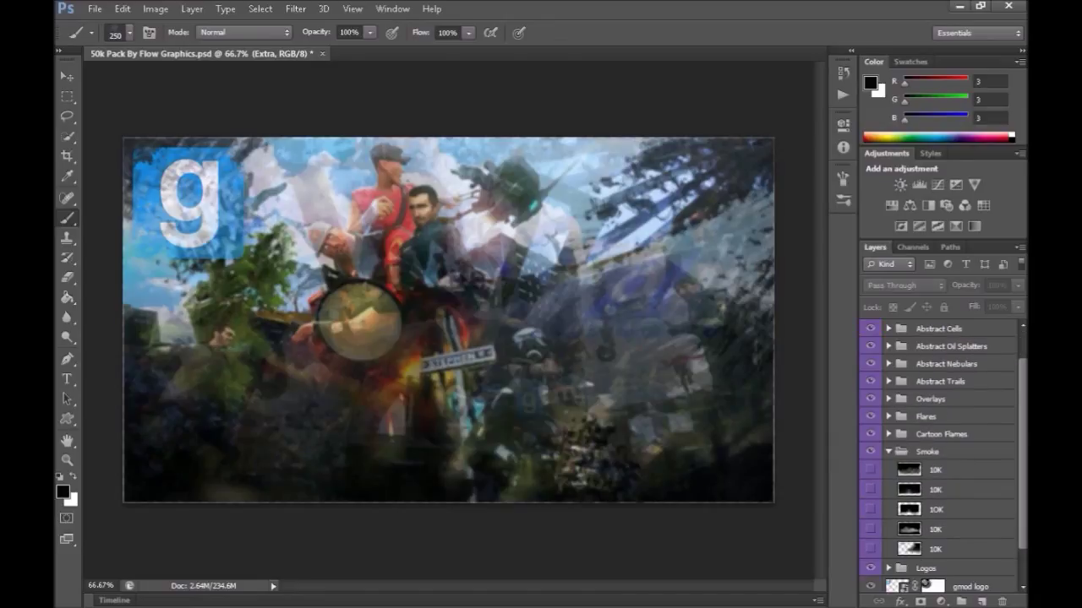
pyautogui.click(935, 469)
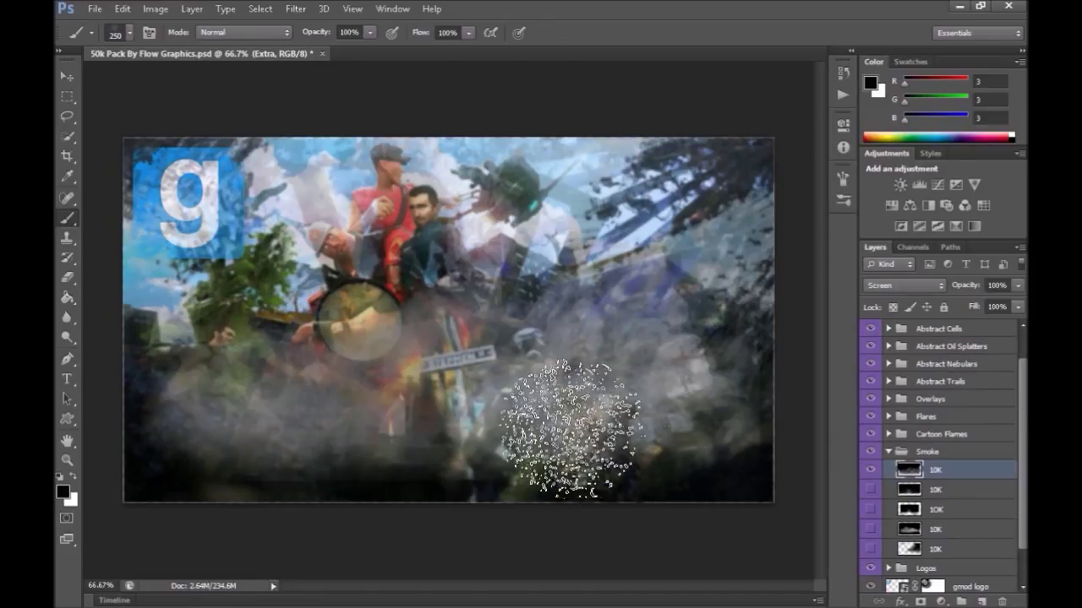
pyautogui.press('v')
pyautogui.moveTo(615, 406)
pyautogui.mouseDown()
pyautogui.moveTo(584, 452)
pyautogui.moveTo(522, 462)
pyautogui.mouseUp()
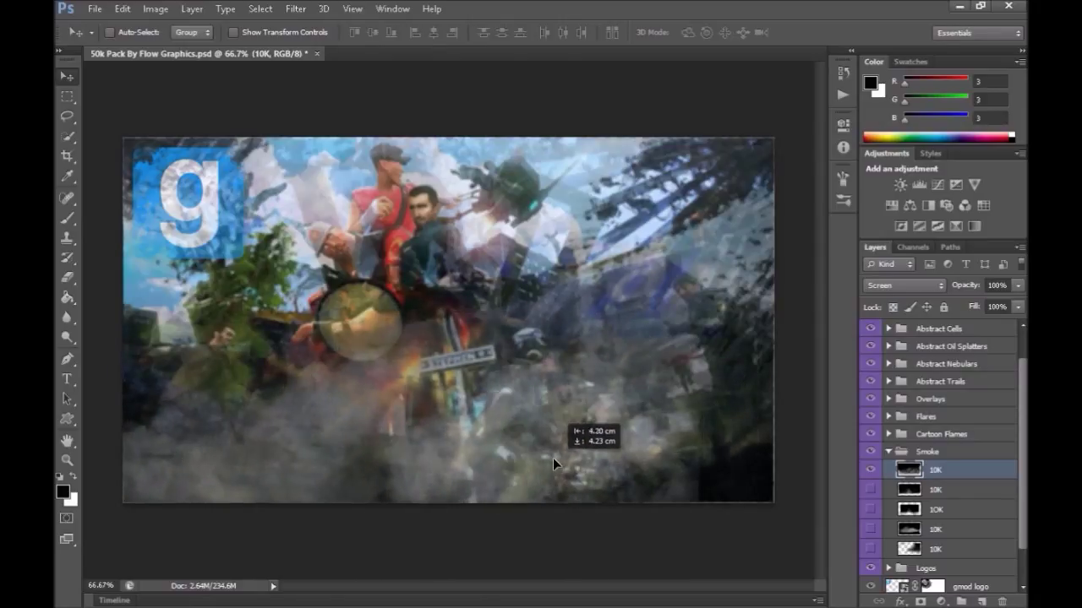
pyautogui.moveTo(524, 463); pyautogui.dragTo(519, 466)
pyautogui.click(908, 491)
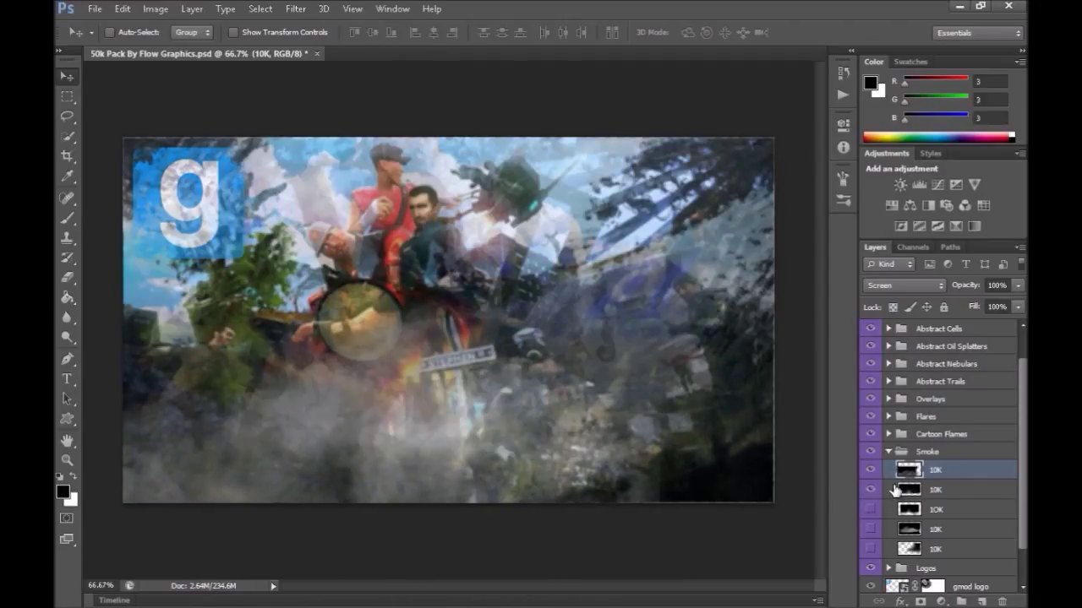
pyautogui.moveTo(659, 395)
pyautogui.mouseDown()
pyautogui.moveTo(787, 461)
pyautogui.moveTo(820, 457)
pyautogui.mouseUp()
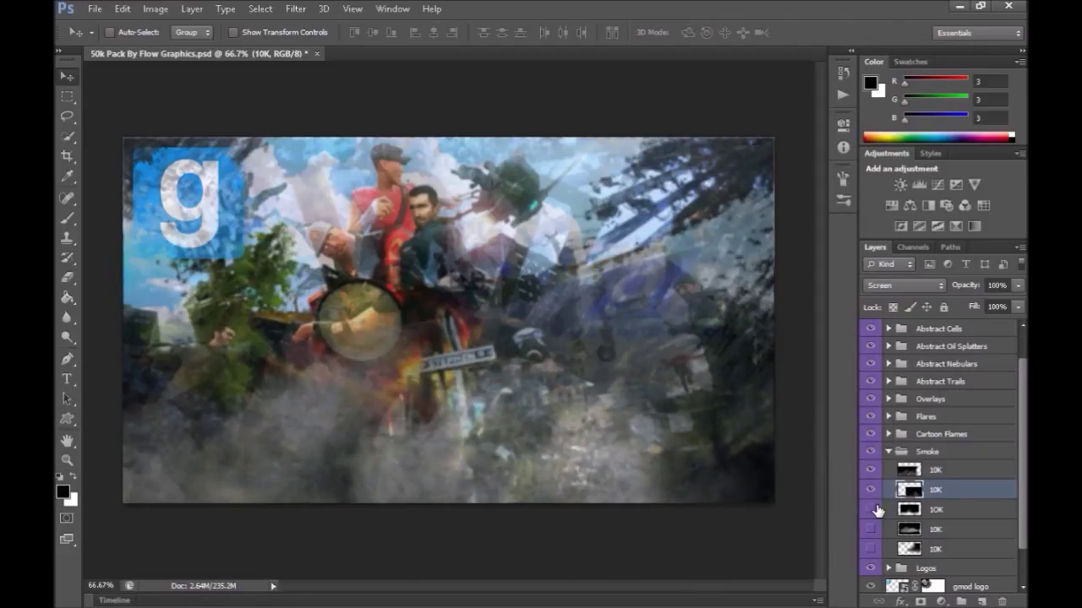
pyautogui.click(908, 510)
pyautogui.moveTo(377, 403); pyautogui.dragTo(681, 490)
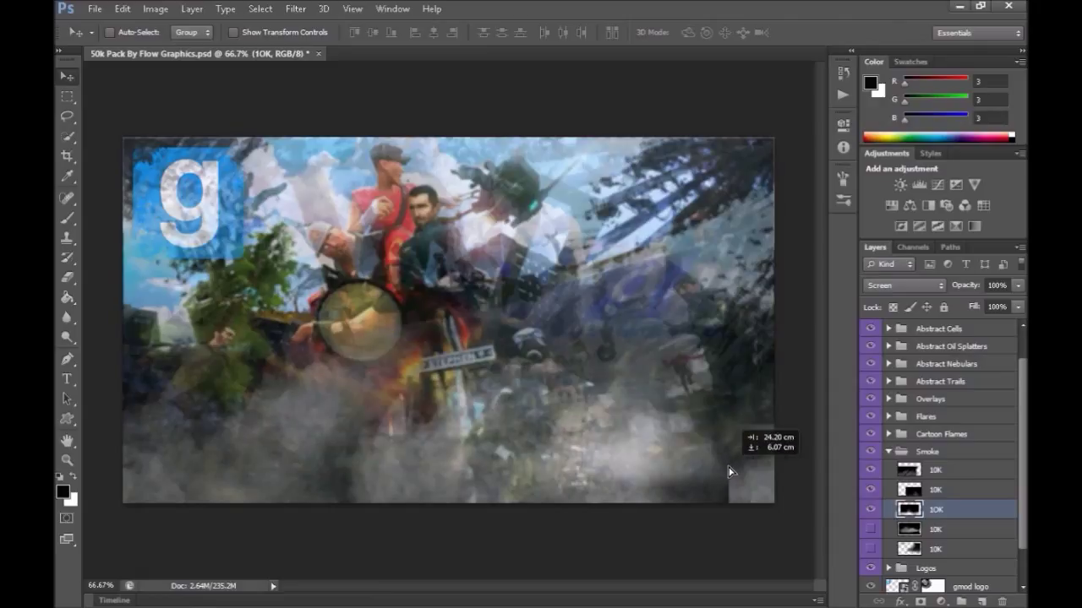
pyautogui.moveTo(681, 489); pyautogui.dragTo(701, 473)
# Step: Show the fourth and bottom 10K smoke layers and position the bottom one
pyautogui.click(869, 529)
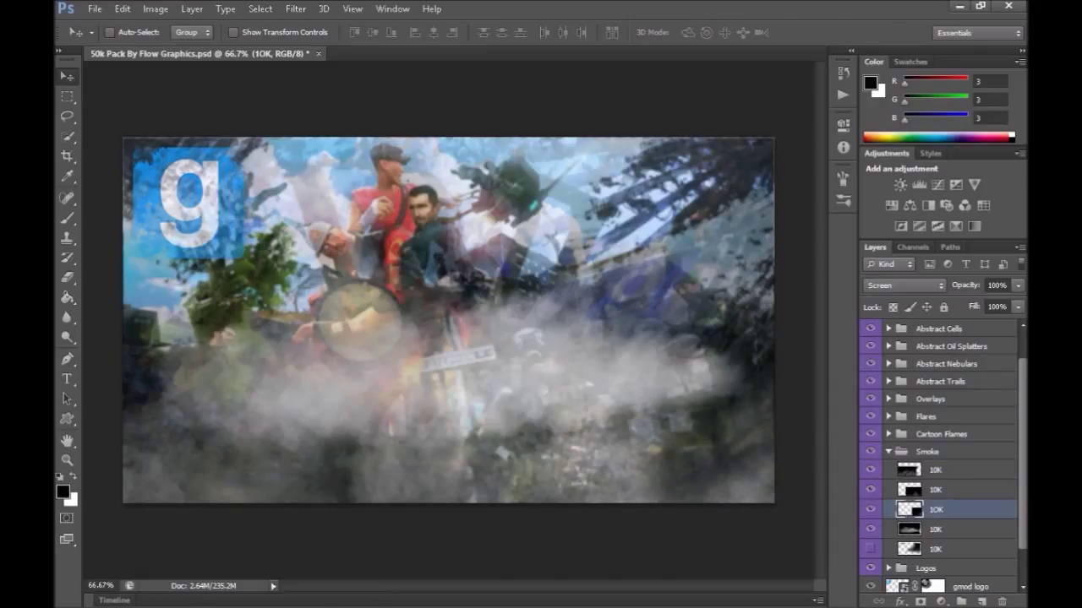
pyautogui.click(869, 549)
pyautogui.click(938, 549)
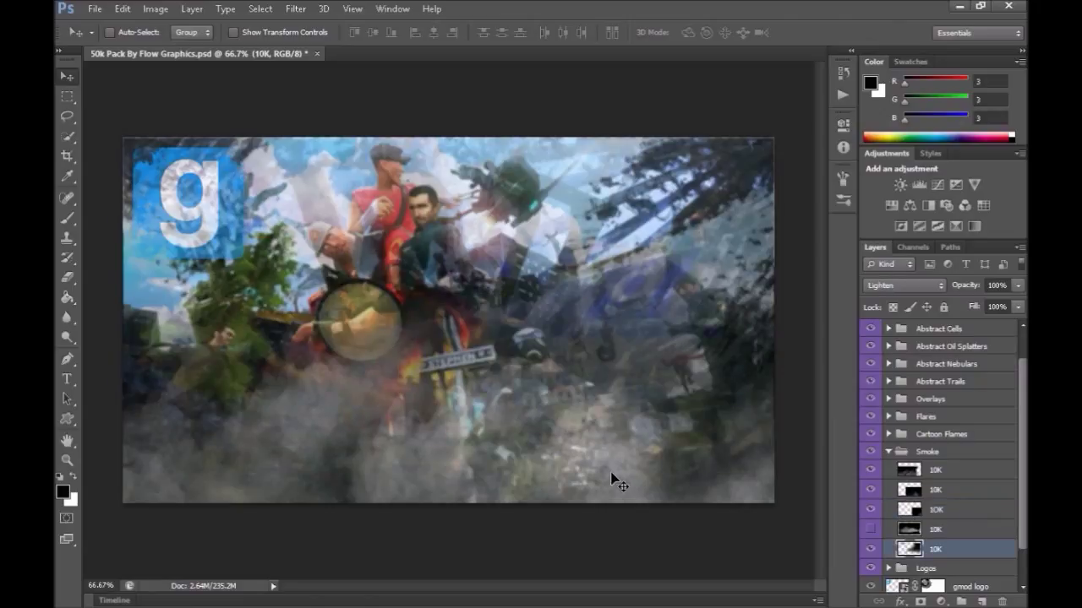
pyautogui.moveTo(465, 297)
pyautogui.mouseDown()
pyautogui.moveTo(433, 361)
pyautogui.moveTo(862, 432)
pyautogui.mouseUp()
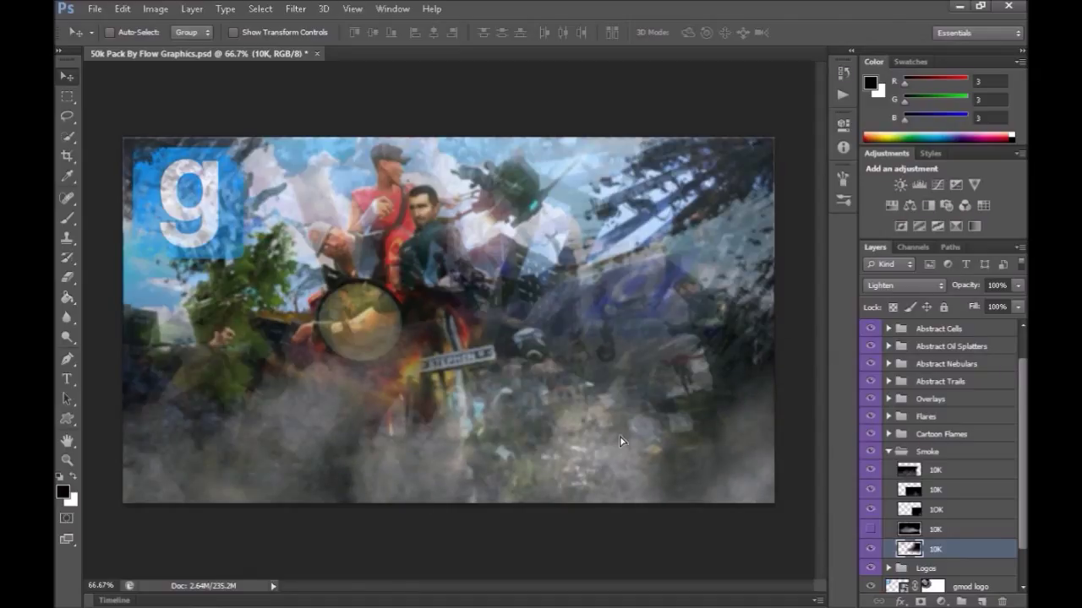
pyautogui.moveTo(621, 440); pyautogui.dragTo(482, 364)
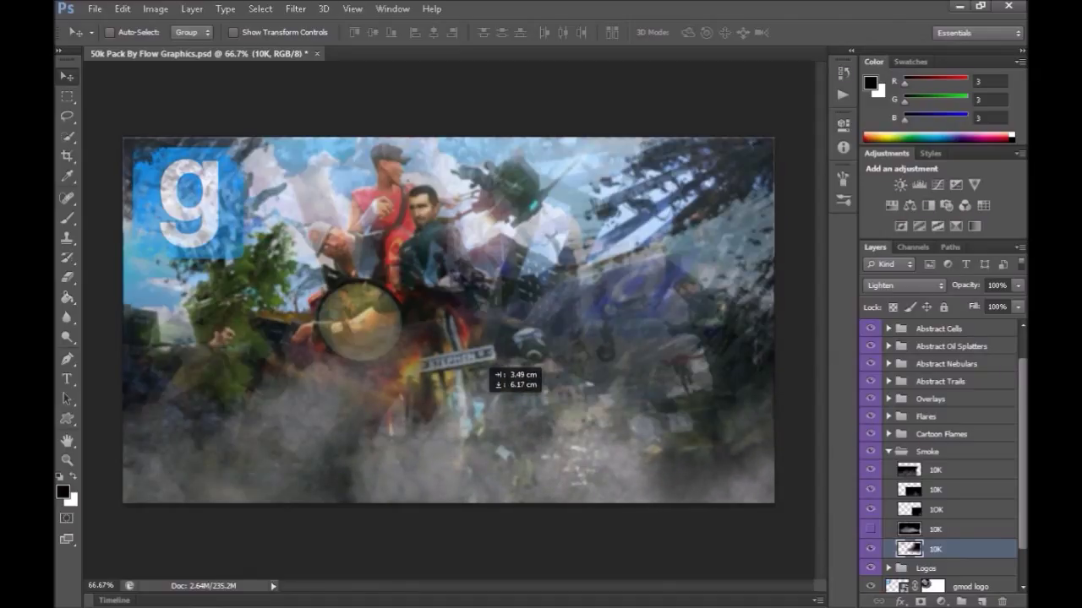
pyautogui.moveTo(482, 363); pyautogui.dragTo(486, 367)
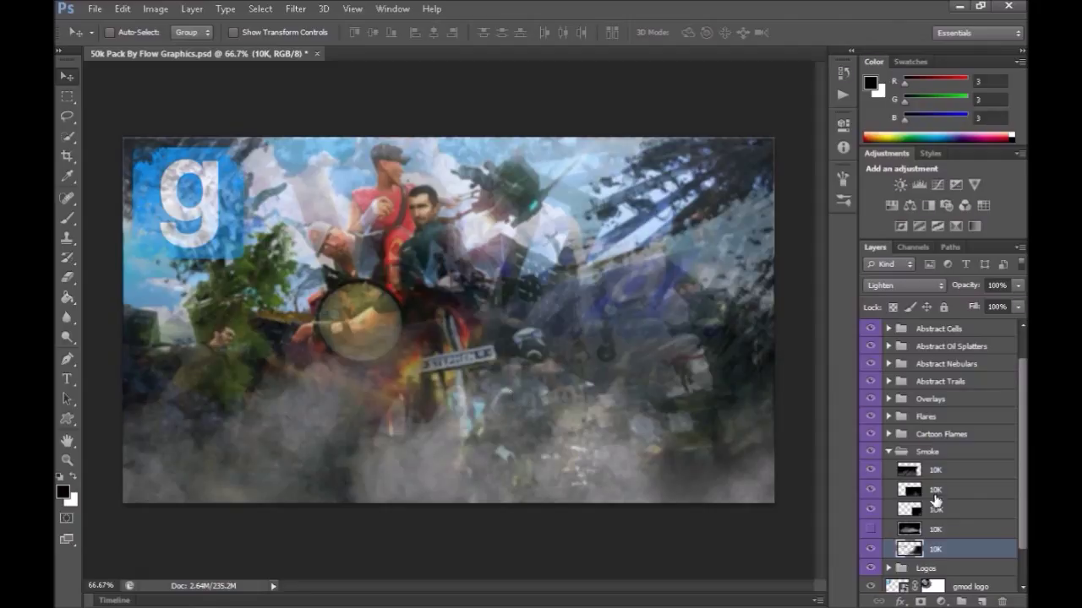
pyautogui.click(888, 451)
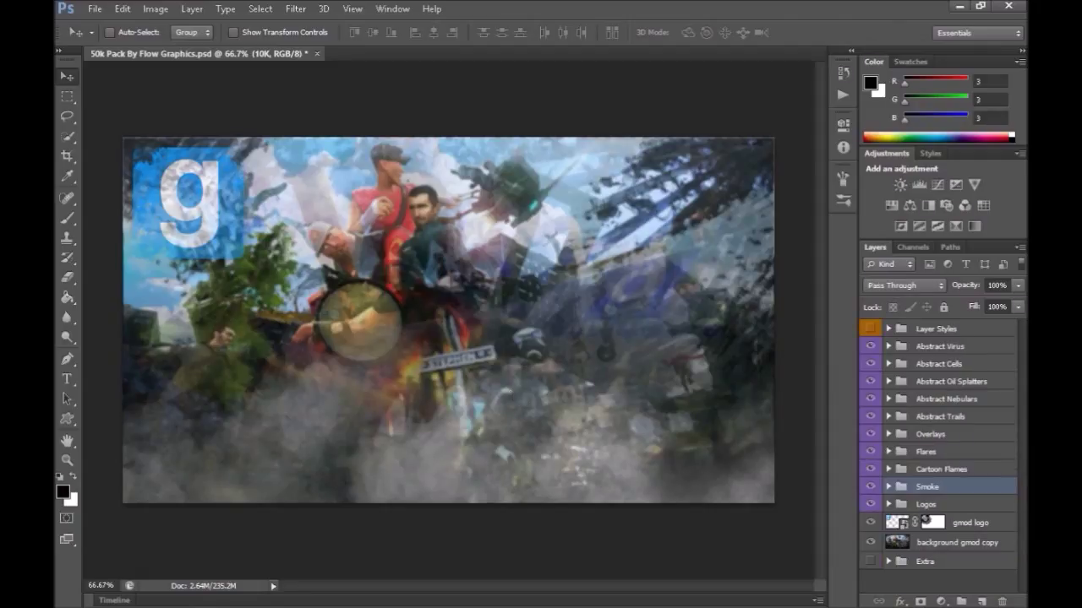
# Step: Show a Cartoon Flames 10K layer and scale it to cover the whole canvas
pyautogui.click(888, 469)
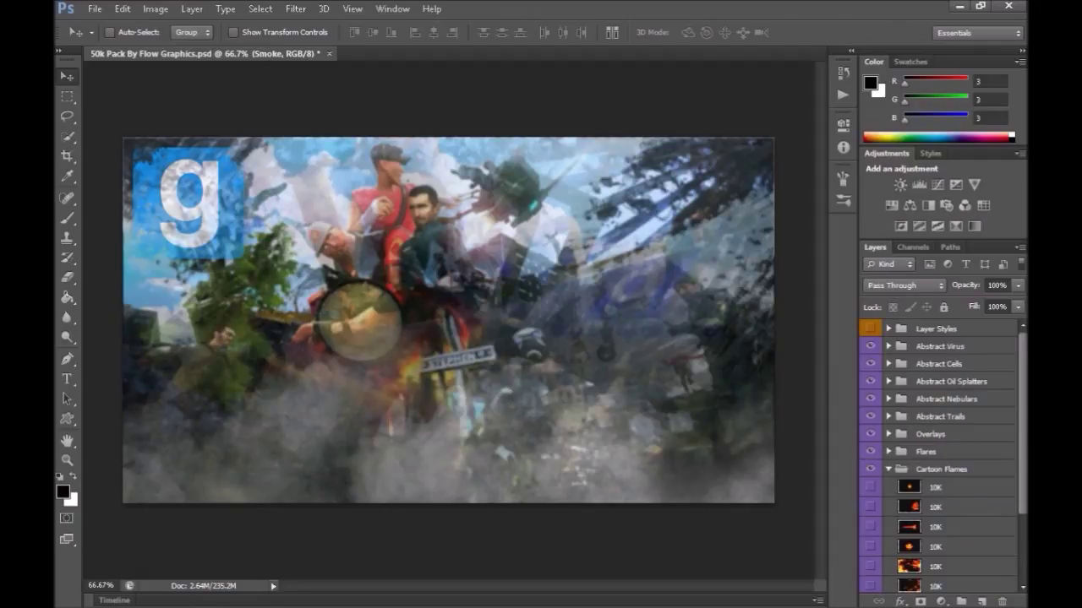
pyautogui.click(938, 566)
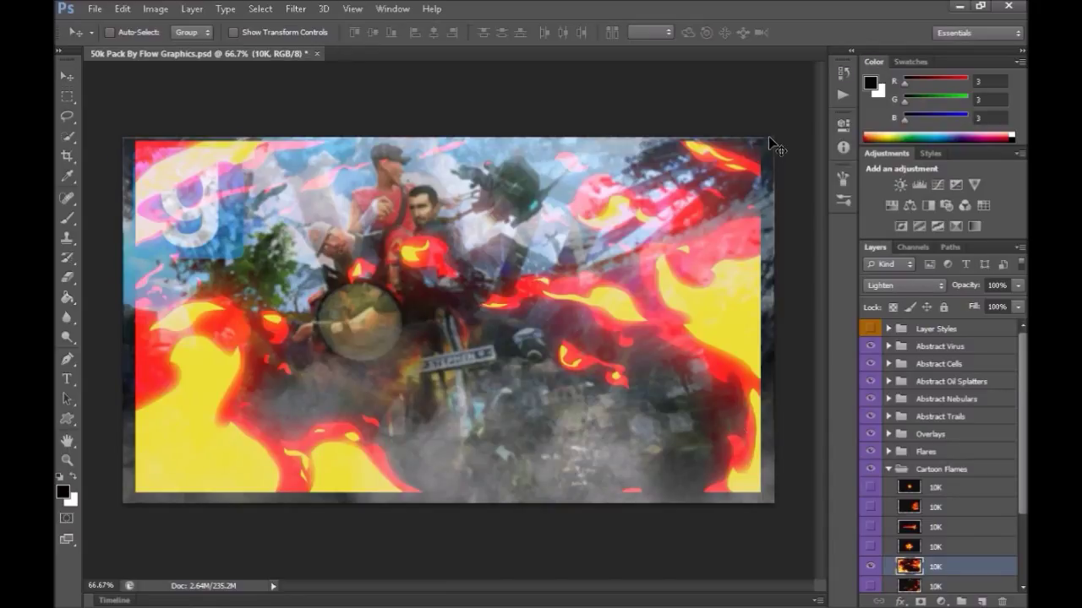
pyautogui.hotkey('ctrl', 't')
pyautogui.moveTo(761, 142); pyautogui.dragTo(783, 130)
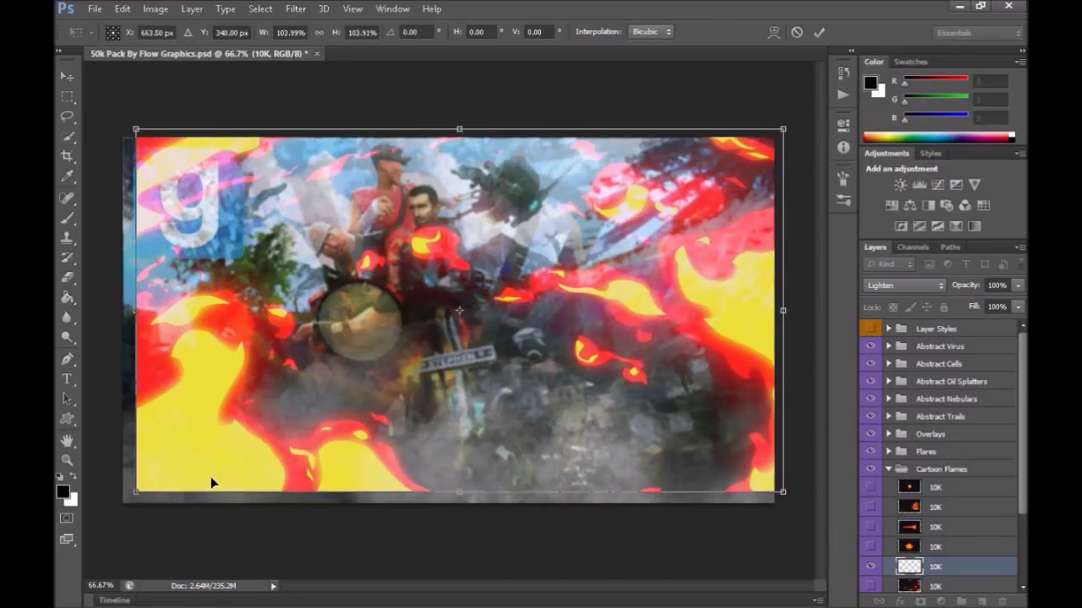
pyautogui.moveTo(138, 496); pyautogui.dragTo(108, 507)
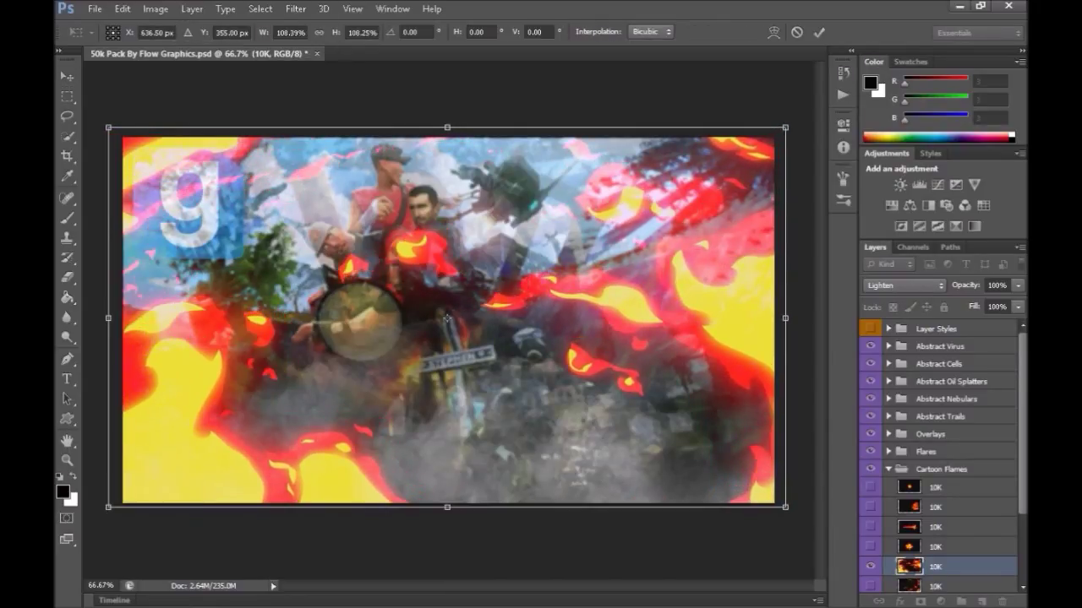
pyautogui.press('Return')
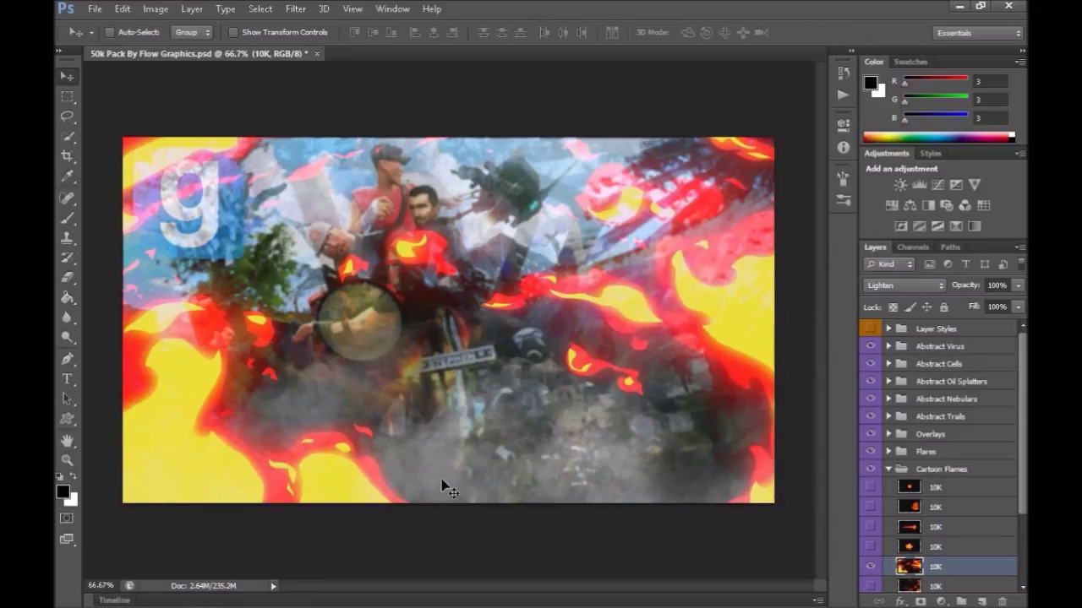
# Step: Set the flames layer to Screen blending at 31% opacity
pyautogui.click(896, 287)
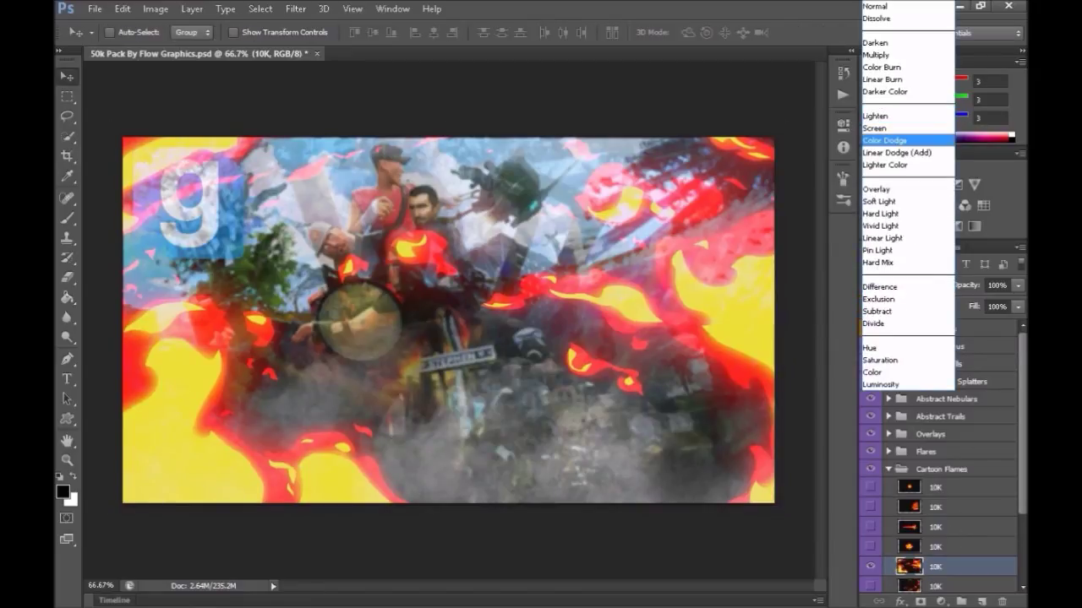
pyautogui.click(894, 129)
pyautogui.moveTo(1011, 288); pyautogui.dragTo(957, 303)
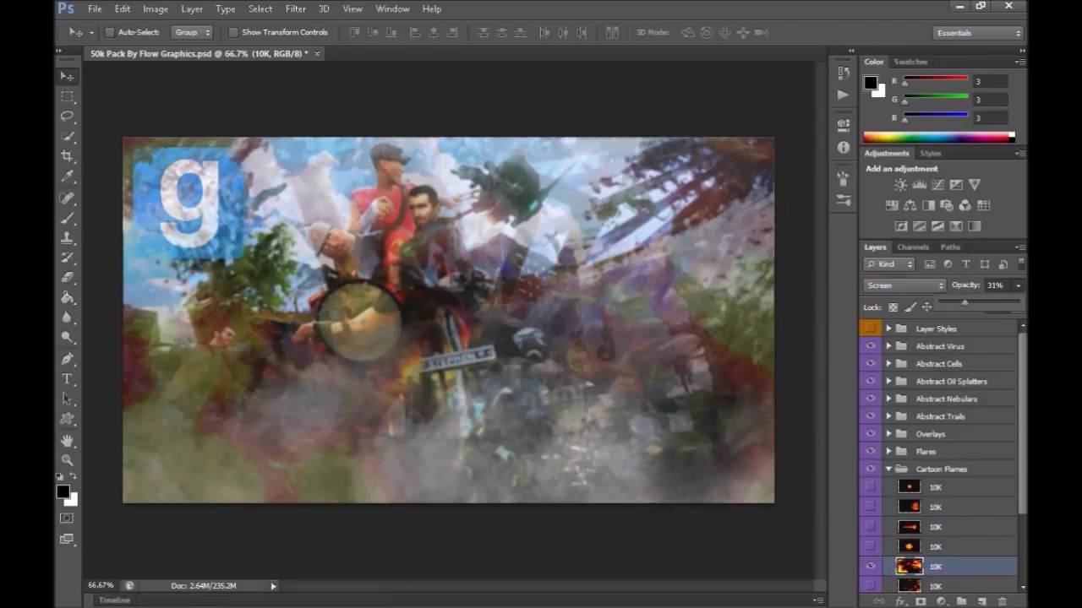
pyautogui.scroll(-3, 966, 422)
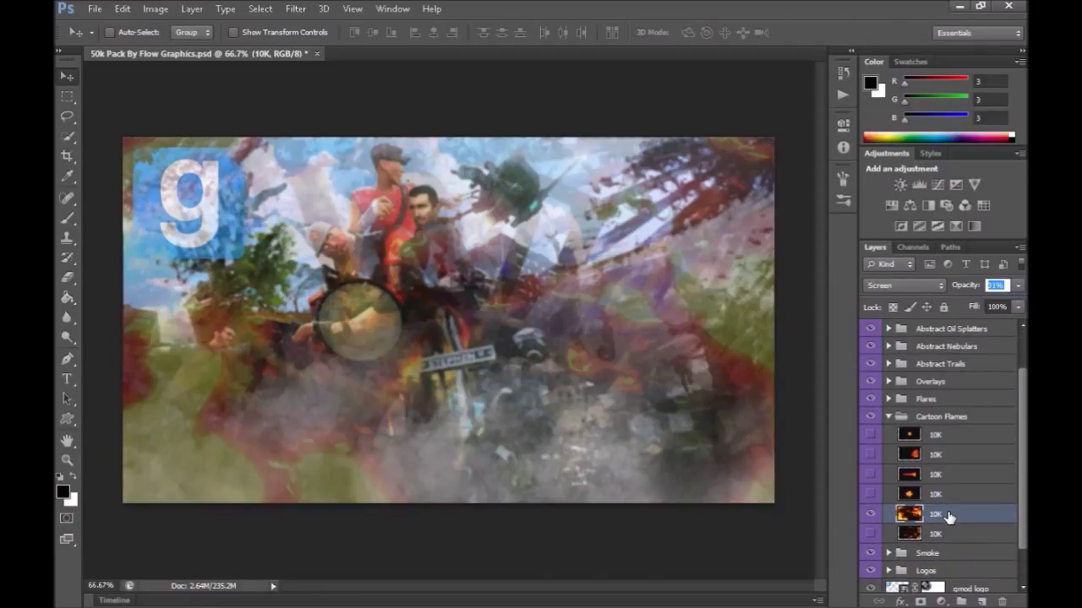
pyautogui.doubleClick(934, 514)
# Step: Add a layer mask to the flames layer and brush flames away along the top and right
pyautogui.click(920, 600)
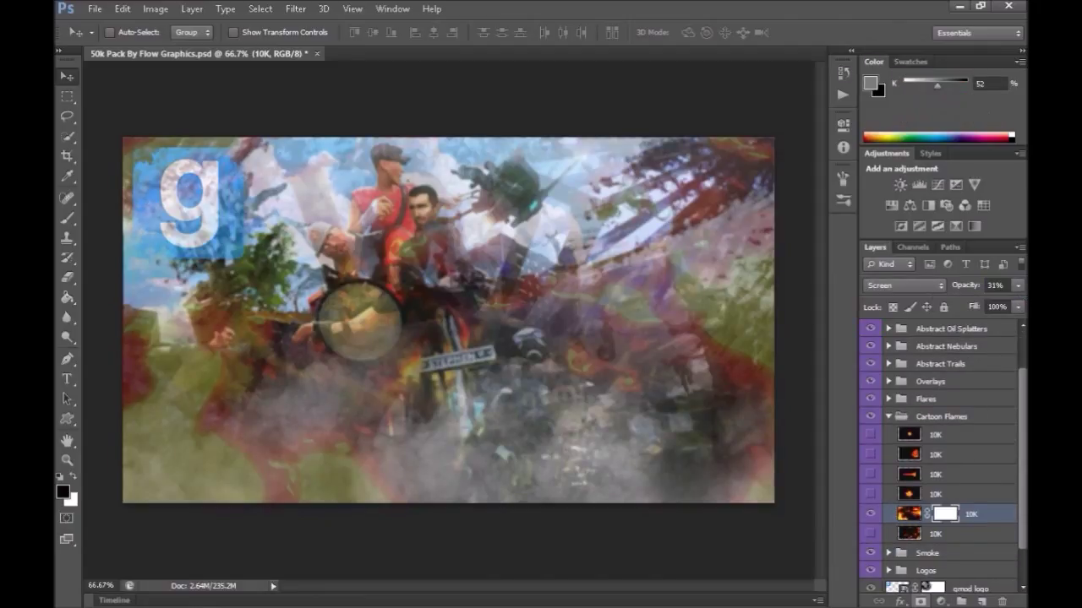
pyautogui.press('b')
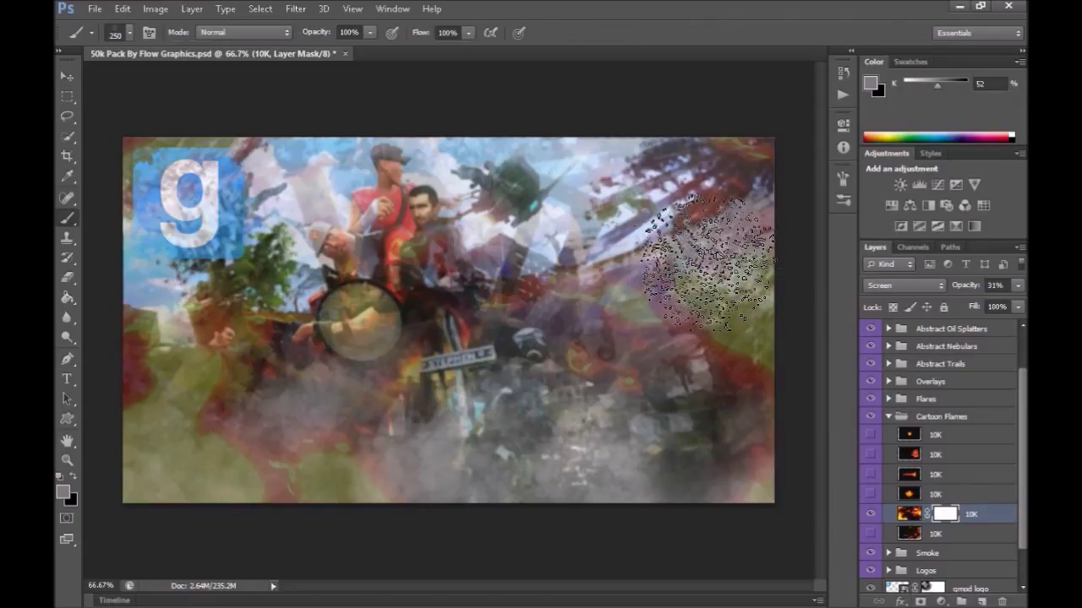
pyautogui.moveTo(621, 211)
pyautogui.mouseDown()
pyautogui.moveTo(630, 245)
pyautogui.moveTo(592, 279)
pyautogui.moveTo(300, 233)
pyautogui.moveTo(217, 459)
pyautogui.moveTo(507, 254)
pyautogui.moveTo(160, 363)
pyautogui.moveTo(507, 283)
pyautogui.mouseUp()
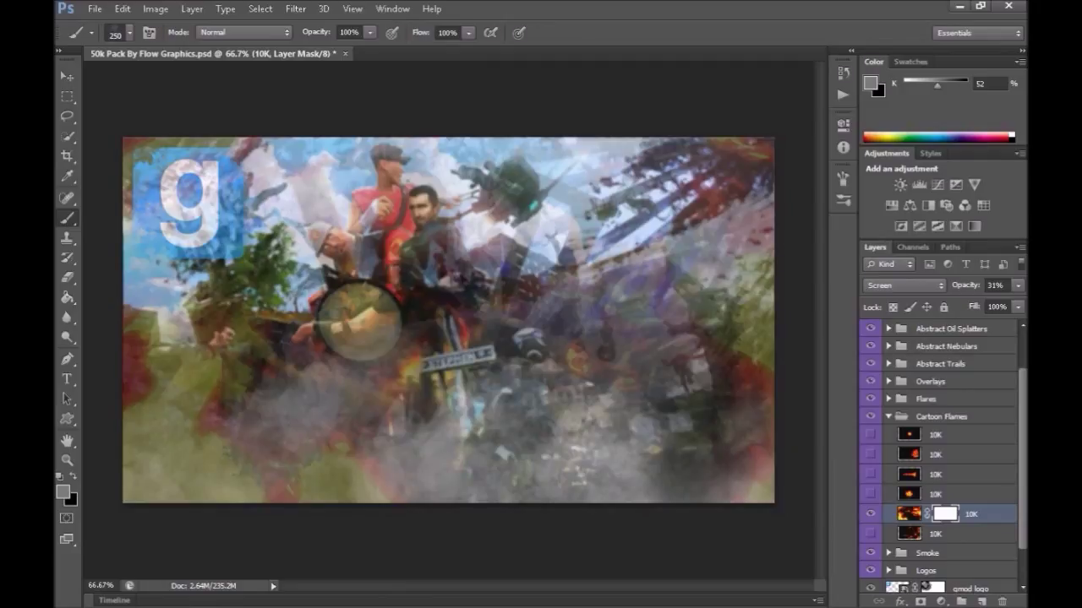
pyautogui.moveTo(727, 288); pyautogui.dragTo(511, 347)
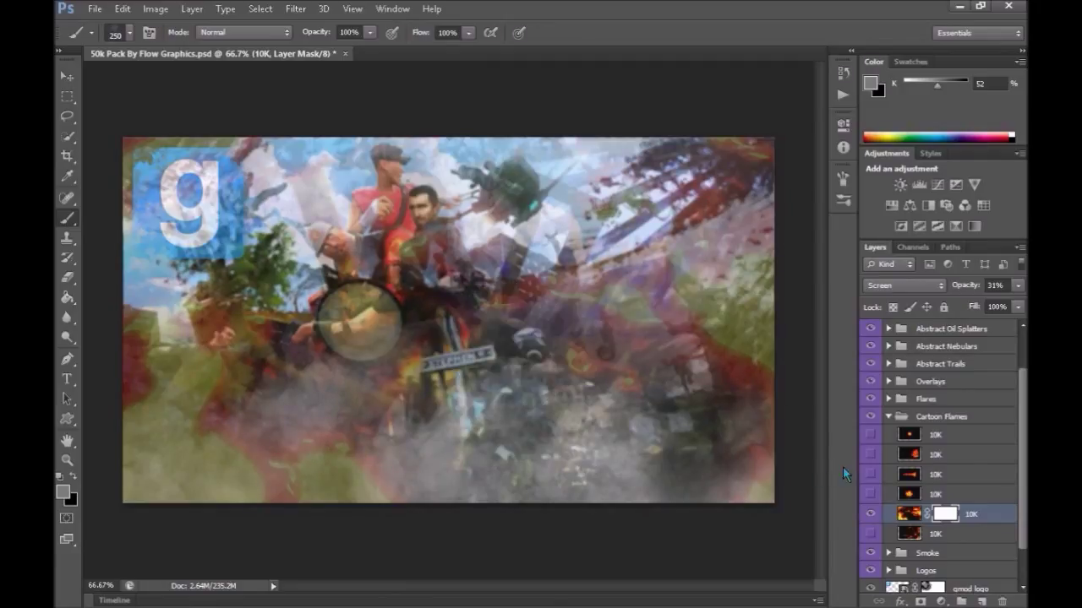
pyautogui.rightClick(946, 516)
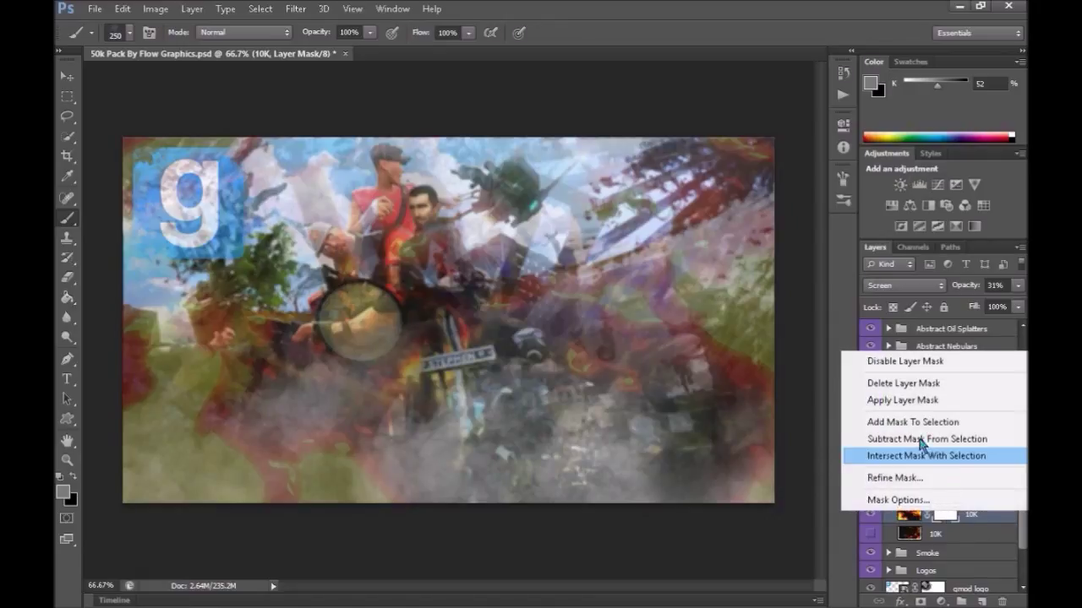
# Step: Delete the flames mask, move that layer above its group, and show the explosion burst layer
pyautogui.click(902, 382)
pyautogui.moveTo(944, 516); pyautogui.dragTo(898, 412)
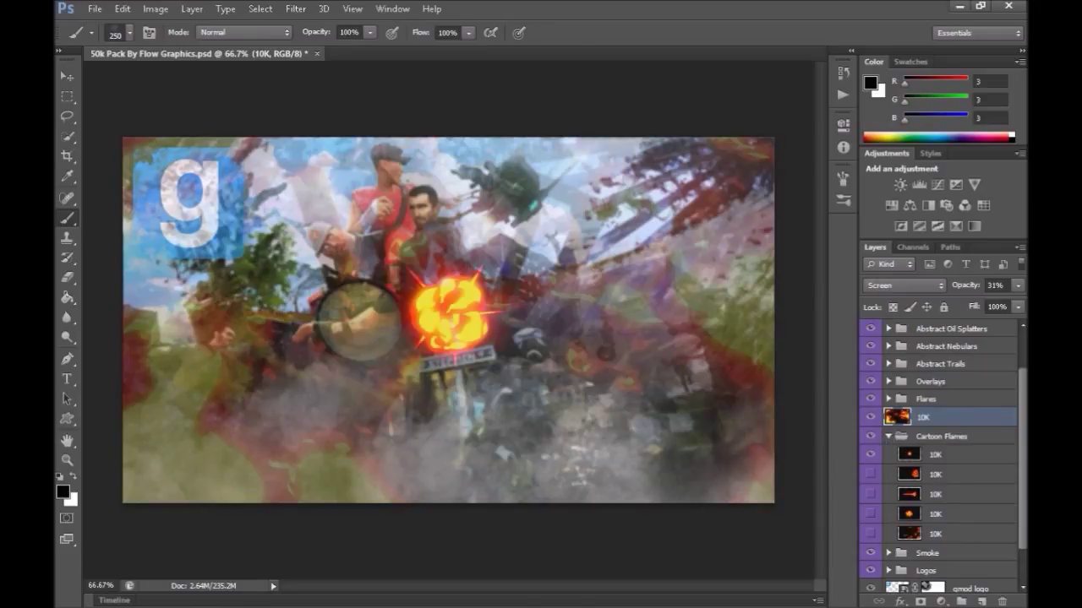
pyautogui.click(935, 455)
pyautogui.press('v')
pyautogui.moveTo(453, 336); pyautogui.dragTo(357, 340)
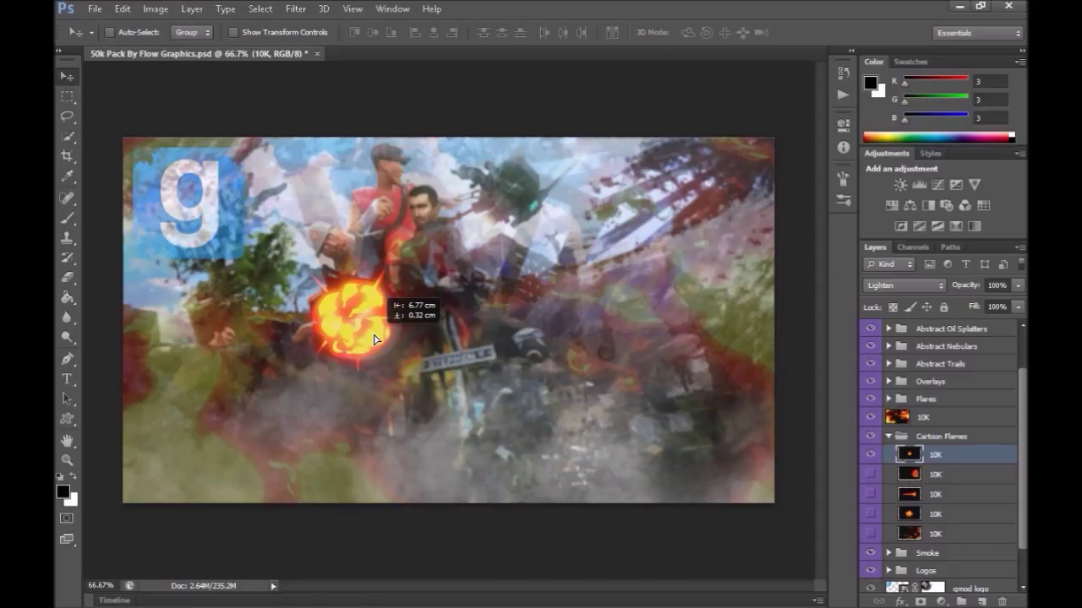
# Step: Fine-tune the explosion burst's position at the banner centre, just above the street sign
pyautogui.press('z')
pyautogui.moveTo(340, 320)
pyautogui.mouseDown()
pyautogui.moveTo(403, 318)
pyautogui.moveTo(418, 333)
pyautogui.moveTo(427, 319)
pyautogui.mouseUp()
pyautogui.press('h')
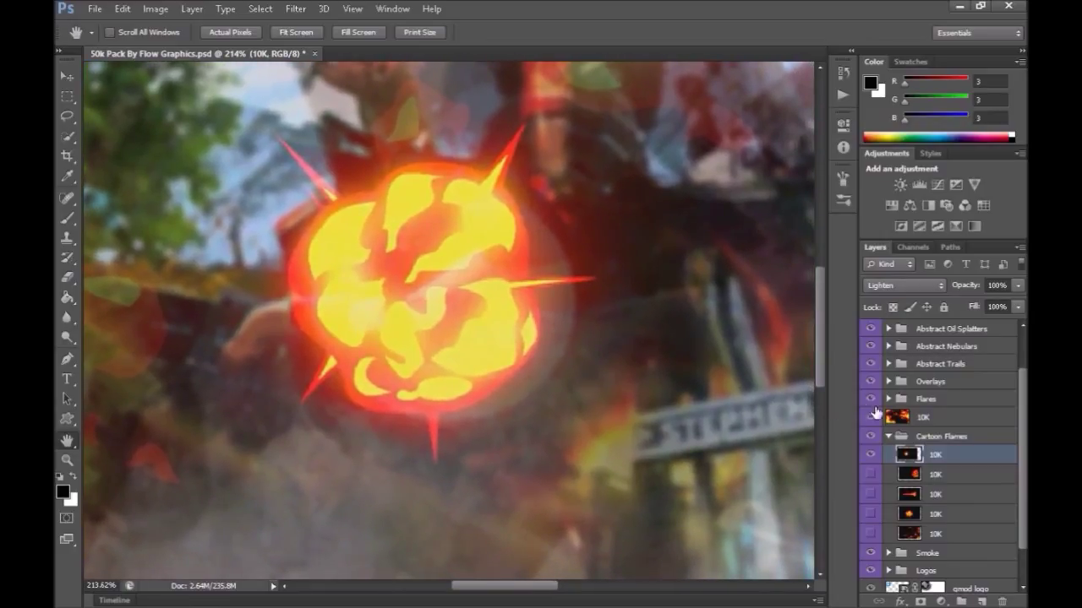
pyautogui.press('v')
pyautogui.moveTo(442, 295); pyautogui.dragTo(467, 306)
pyautogui.hotkey('ctrl', 't')
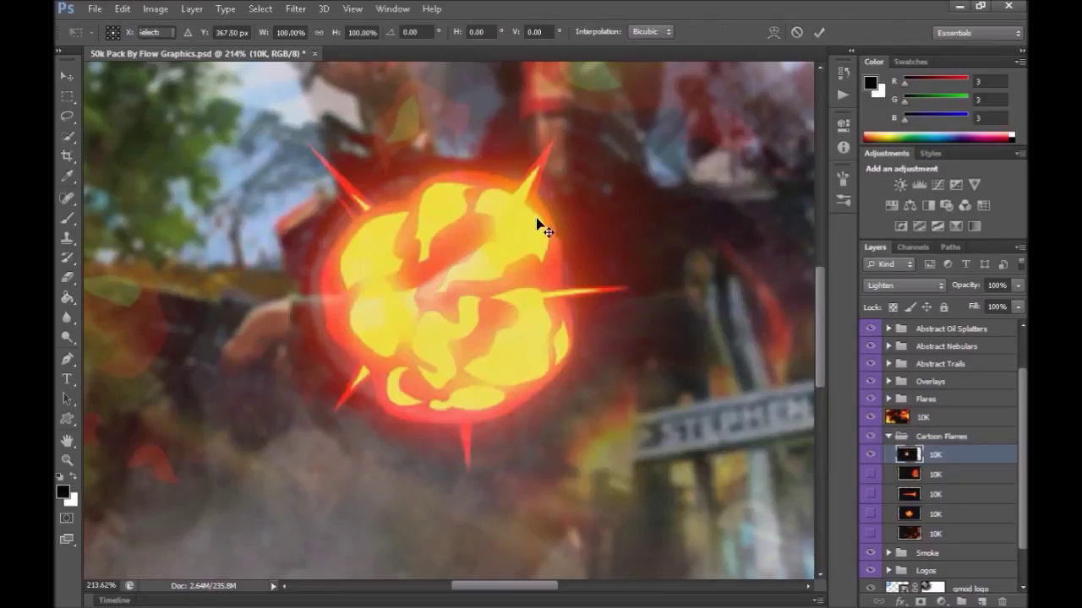
pyautogui.press('Return')
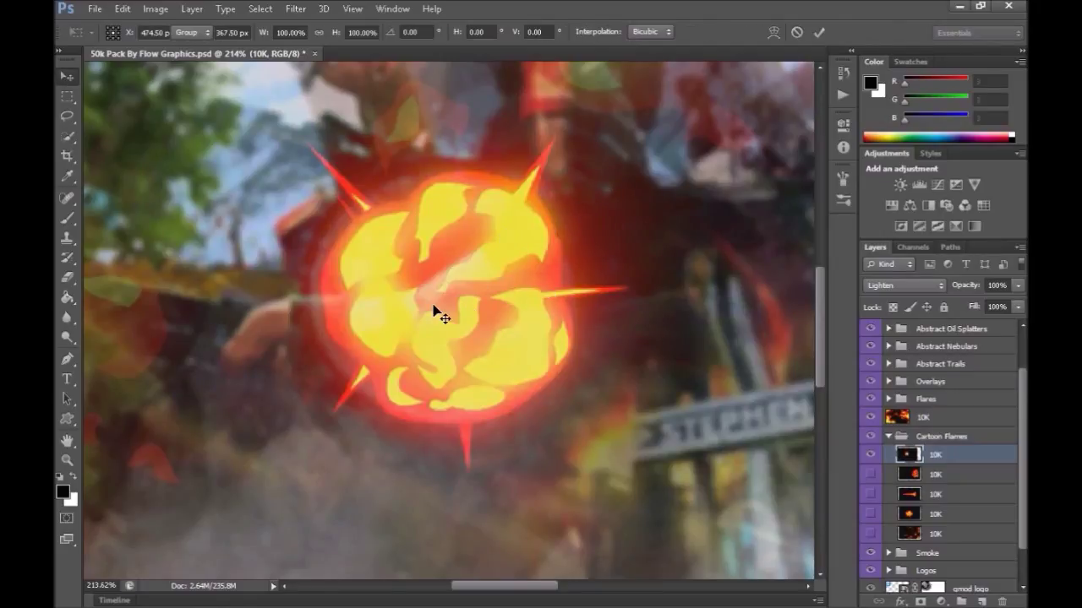
pyautogui.press('z')
pyautogui.moveTo(533, 293); pyautogui.dragTo(486, 293)
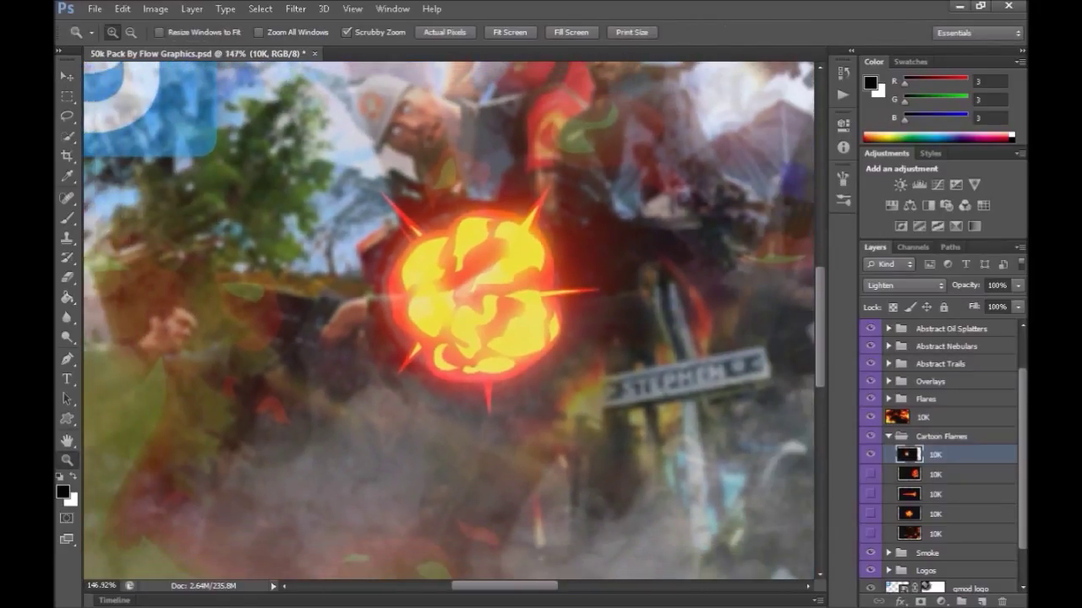
pyautogui.press('h')
pyautogui.moveTo(552, 295); pyautogui.dragTo(522, 295)
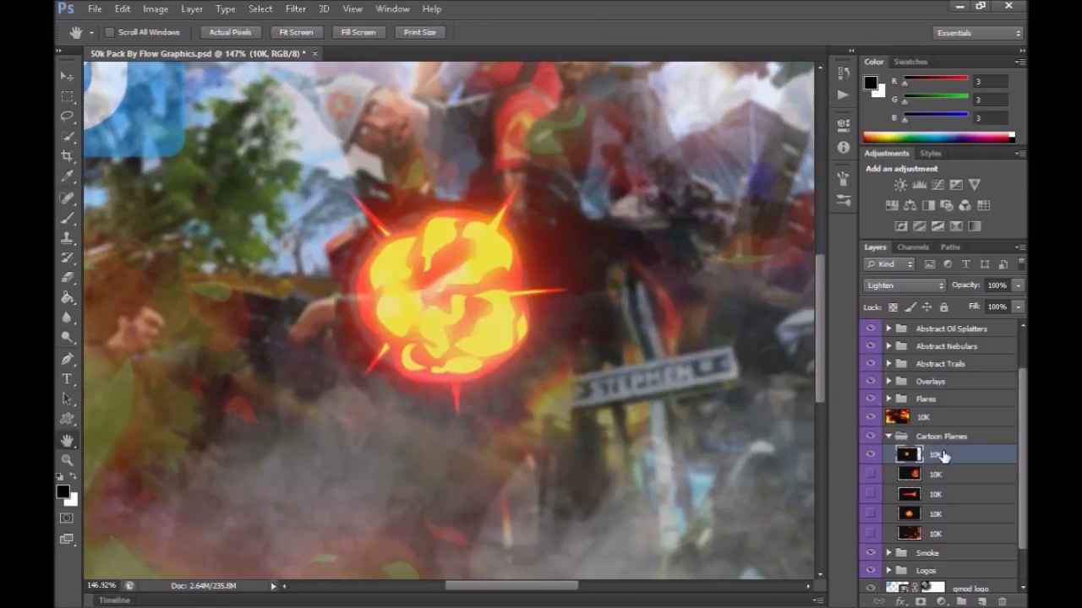
pyautogui.click(75, 97)
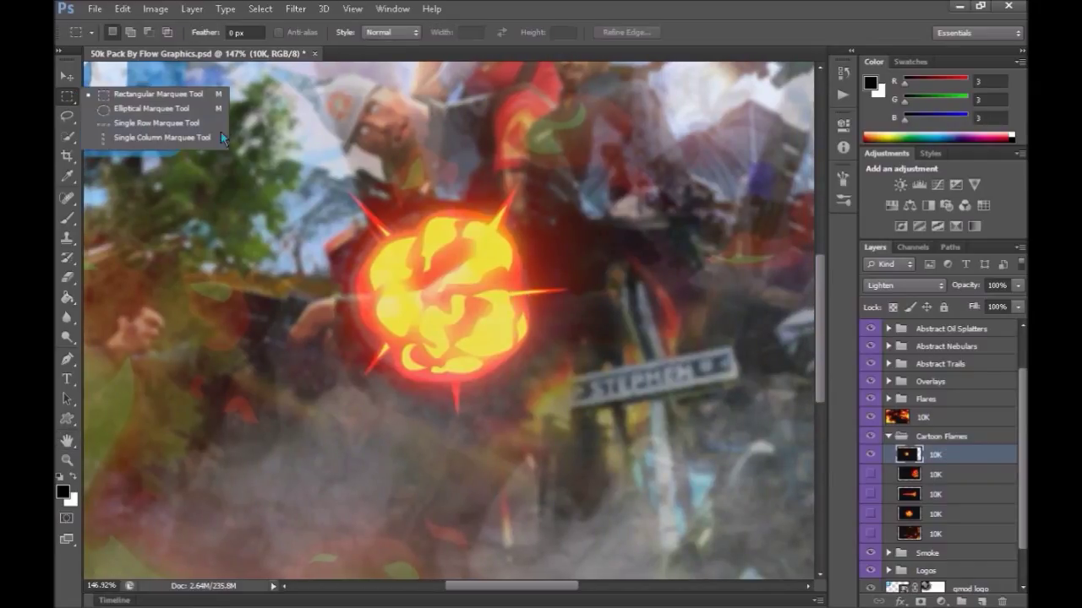
# Step: Select a rectangle around the explosion and free-transform the burst to about 81% by 90%
pyautogui.click(117, 95)
pyautogui.moveTo(177, 130)
pyautogui.mouseDown()
pyautogui.moveTo(718, 502)
pyautogui.moveTo(572, 420)
pyautogui.mouseUp()
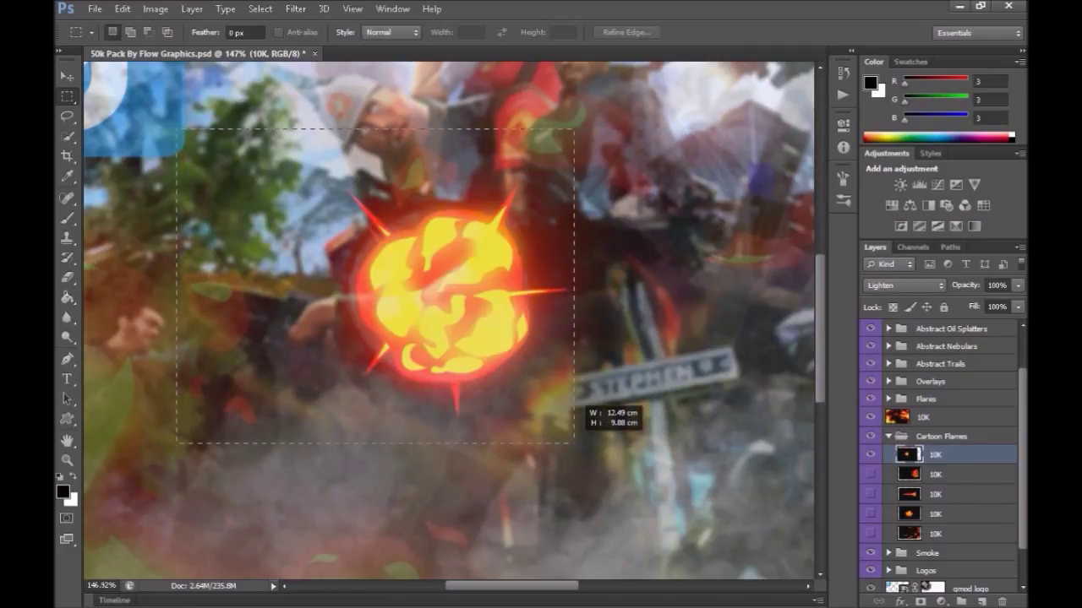
pyautogui.rightClick(381, 252)
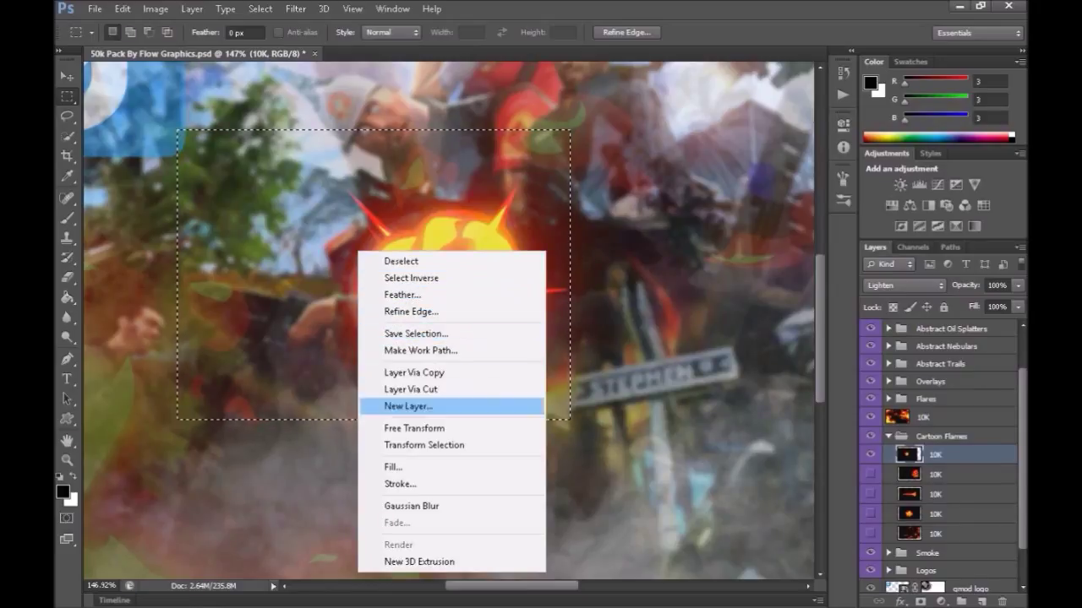
pyautogui.click(414, 428)
pyautogui.moveTo(177, 130)
pyautogui.mouseDown()
pyautogui.moveTo(235, 155)
pyautogui.moveTo(165, 132)
pyautogui.mouseUp()
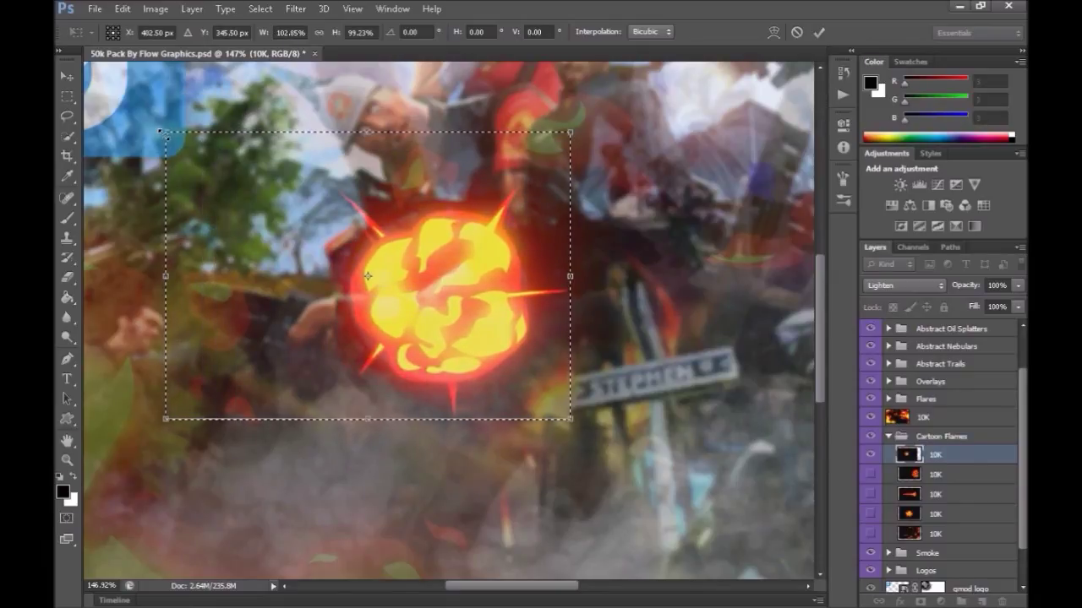
pyautogui.press('Return')
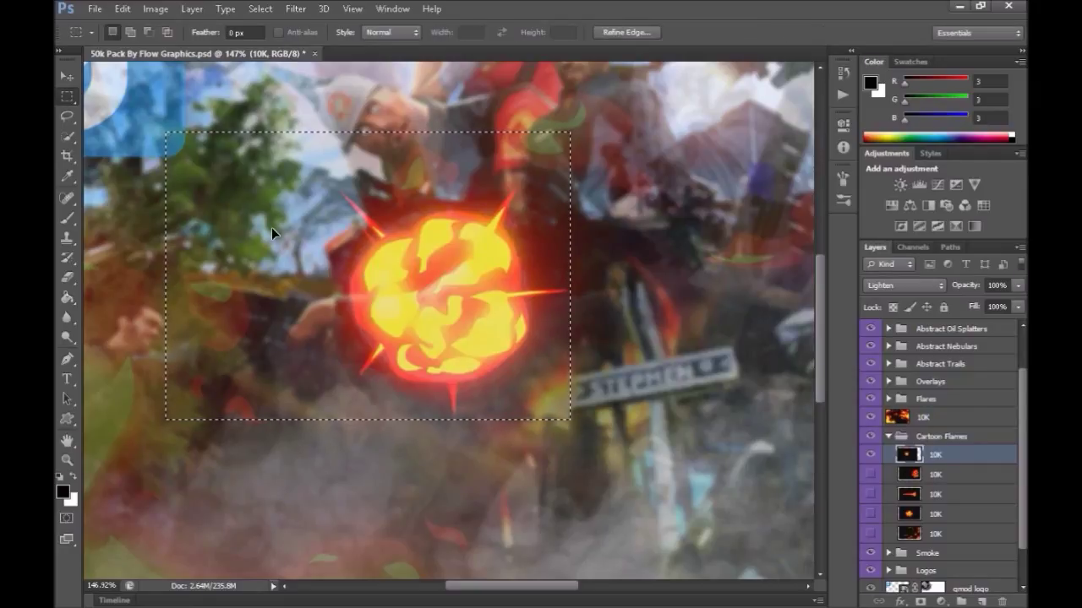
pyautogui.rightClick(272, 227)
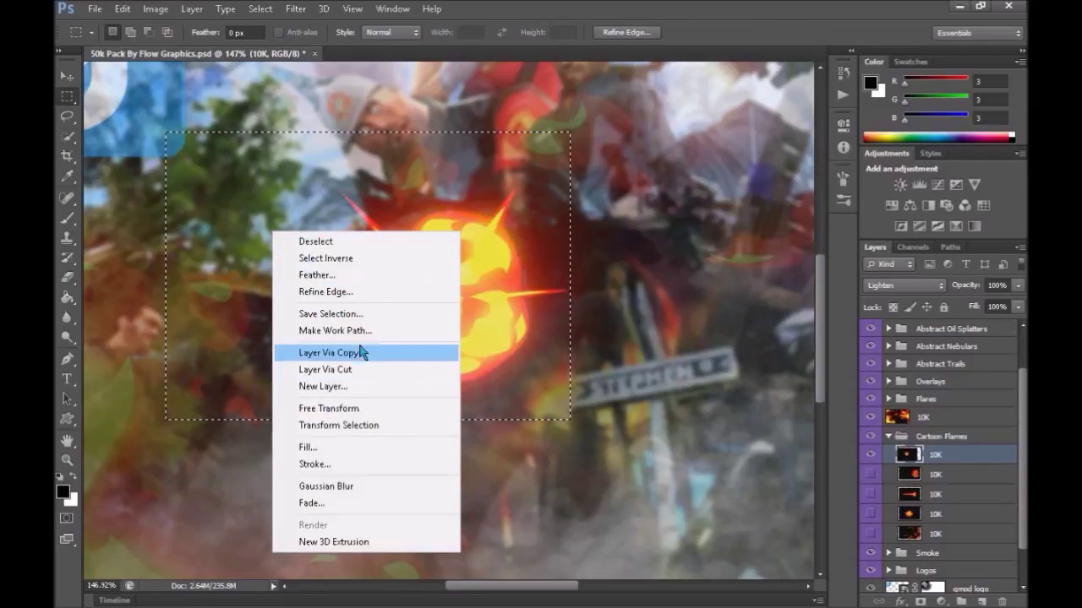
pyautogui.click(338, 314)
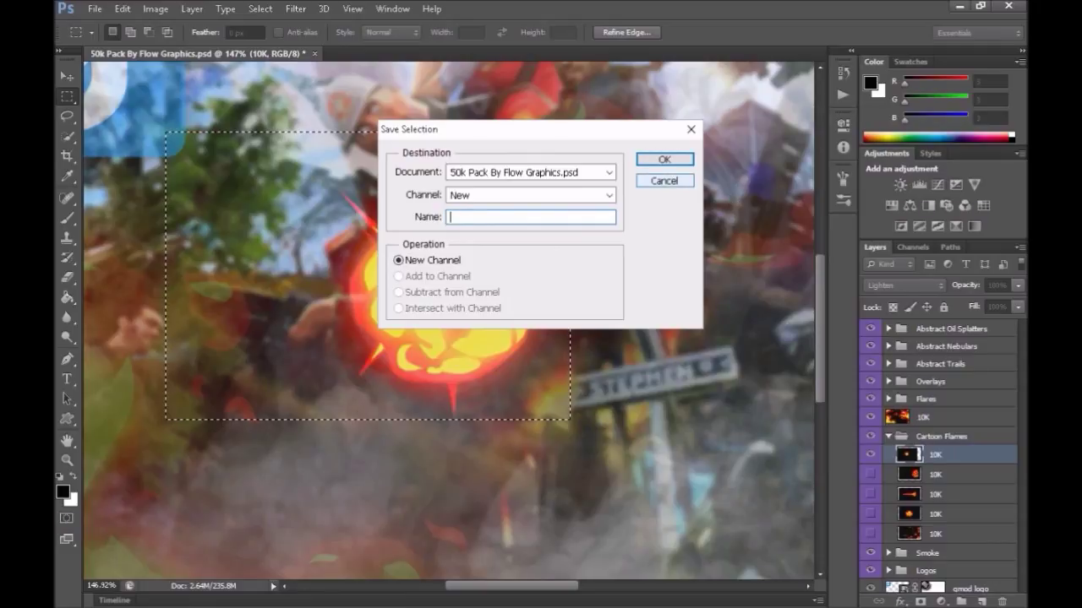
pyautogui.press('Escape')
# Step: Reshape the selection outline around the flame and cut it onto a new Layer 1
pyautogui.rightClick(468, 220)
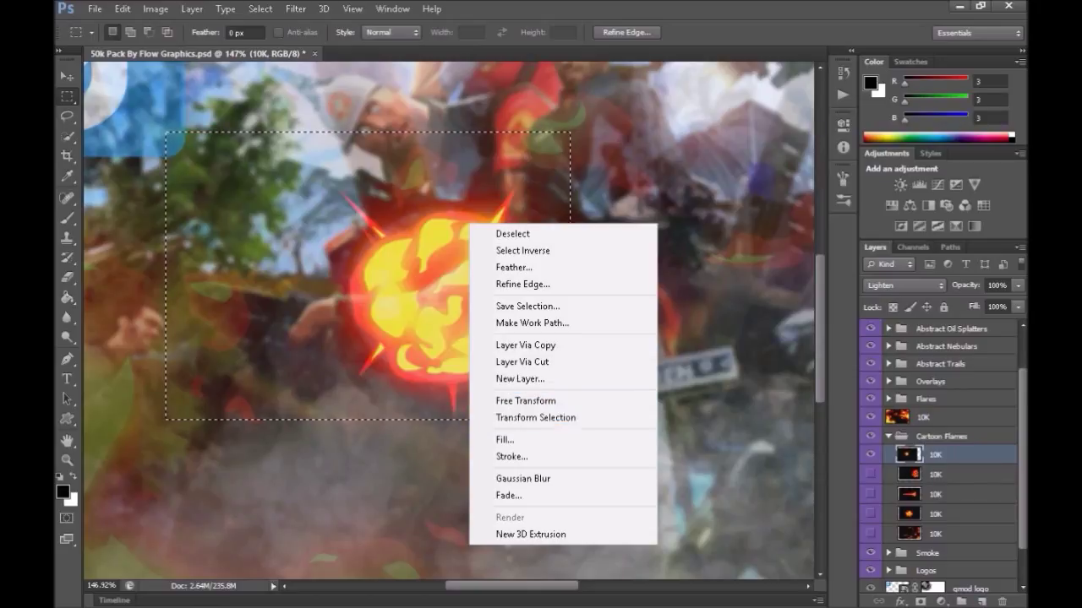
pyautogui.click(536, 417)
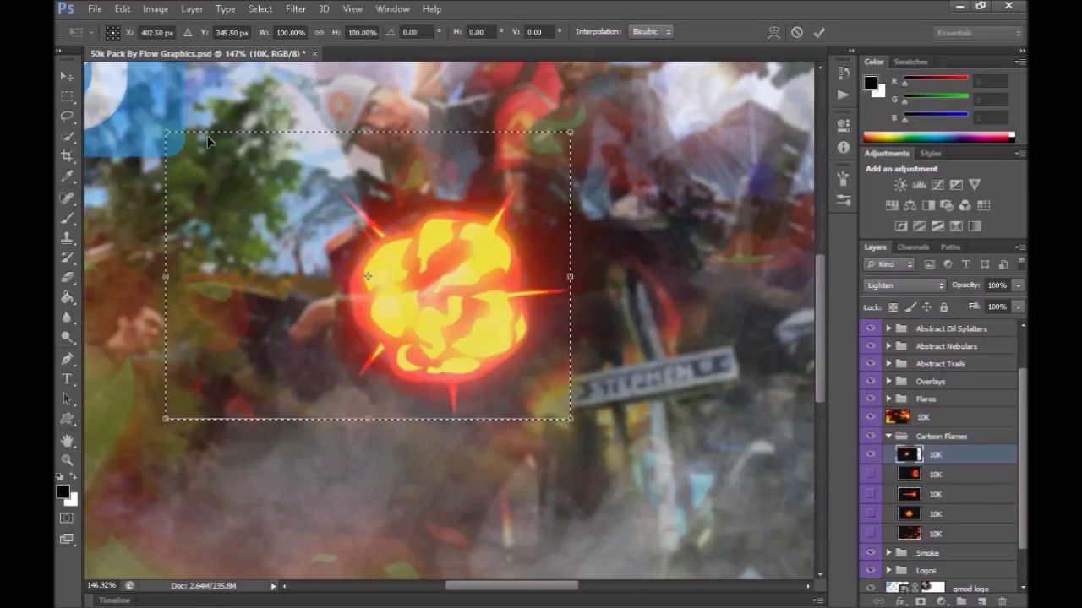
pyautogui.moveTo(165, 133)
pyautogui.mouseDown()
pyautogui.moveTo(320, 180)
pyautogui.moveTo(279, 150)
pyautogui.mouseUp()
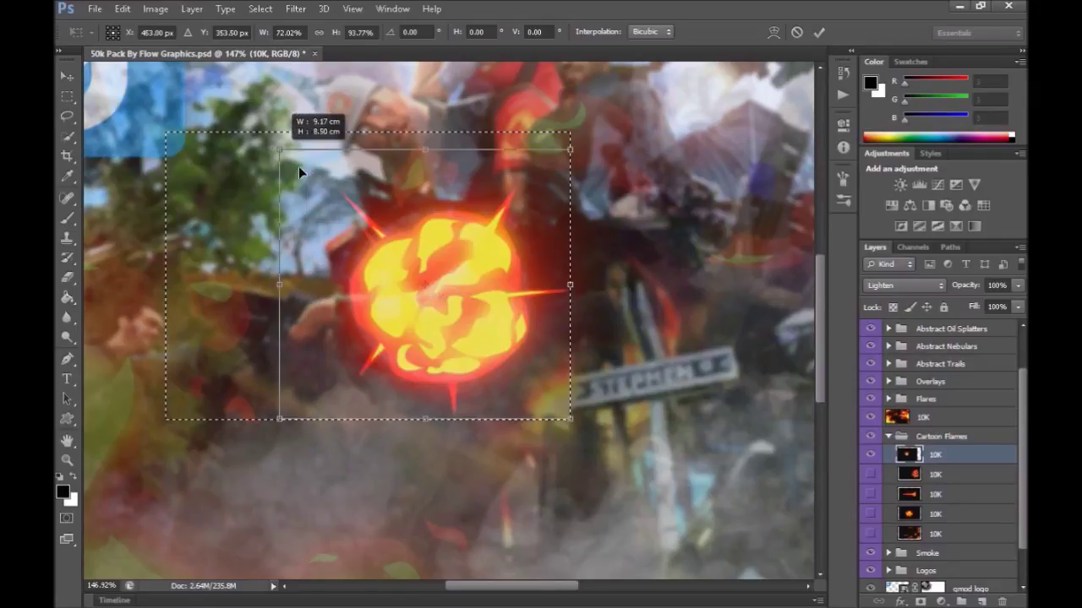
pyautogui.moveTo(576, 429); pyautogui.dragTo(608, 437)
pyautogui.rightClick(485, 337)
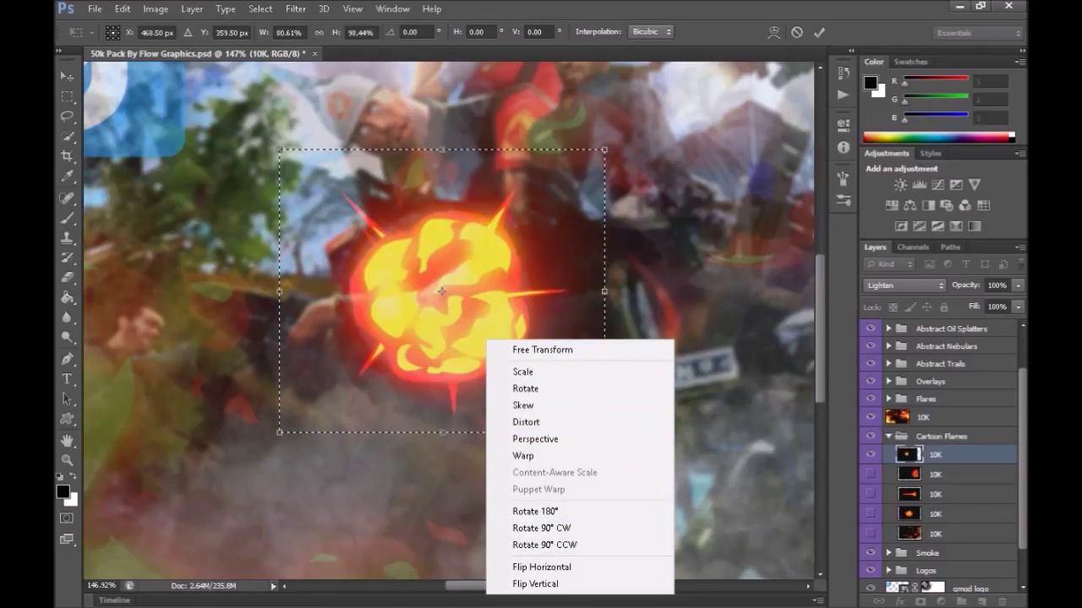
pyautogui.click(353, 303)
pyautogui.rightClick(354, 303)
pyautogui.click(374, 243)
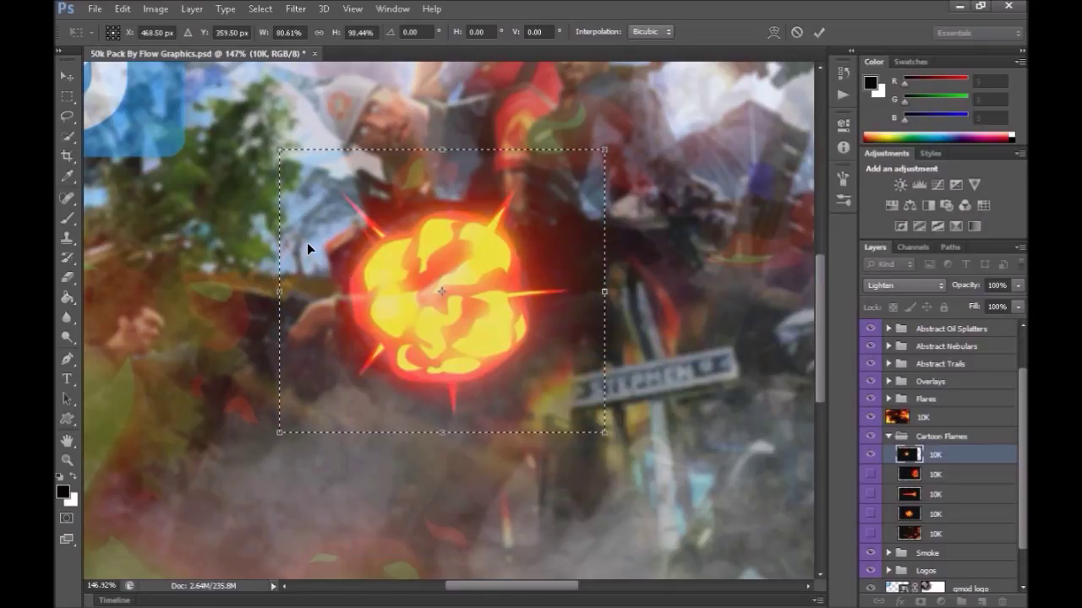
pyautogui.rightClick(320, 240)
pyautogui.click(335, 244)
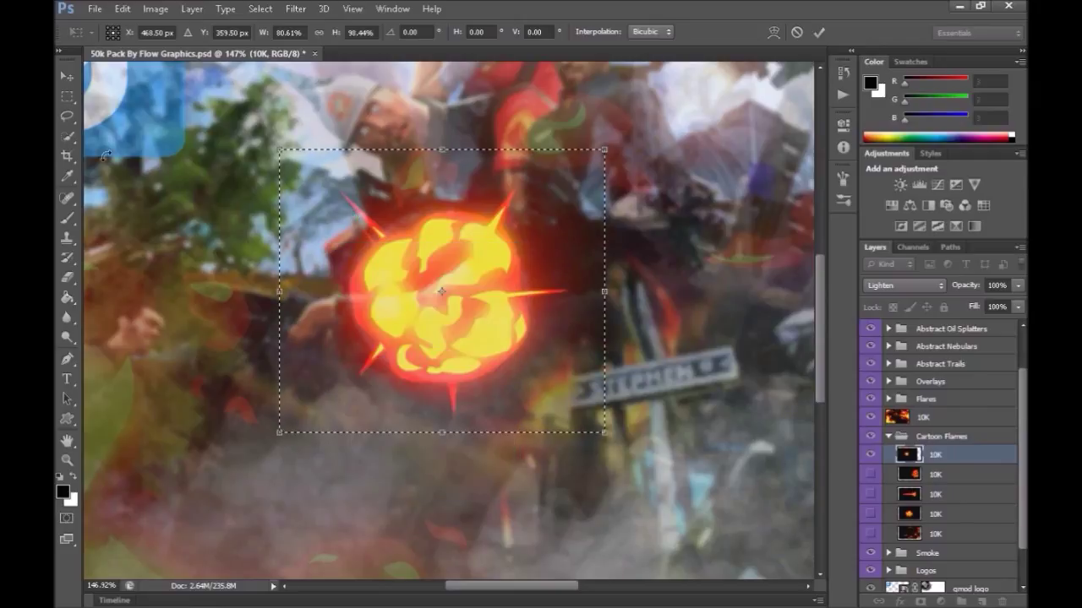
pyautogui.click(67, 96)
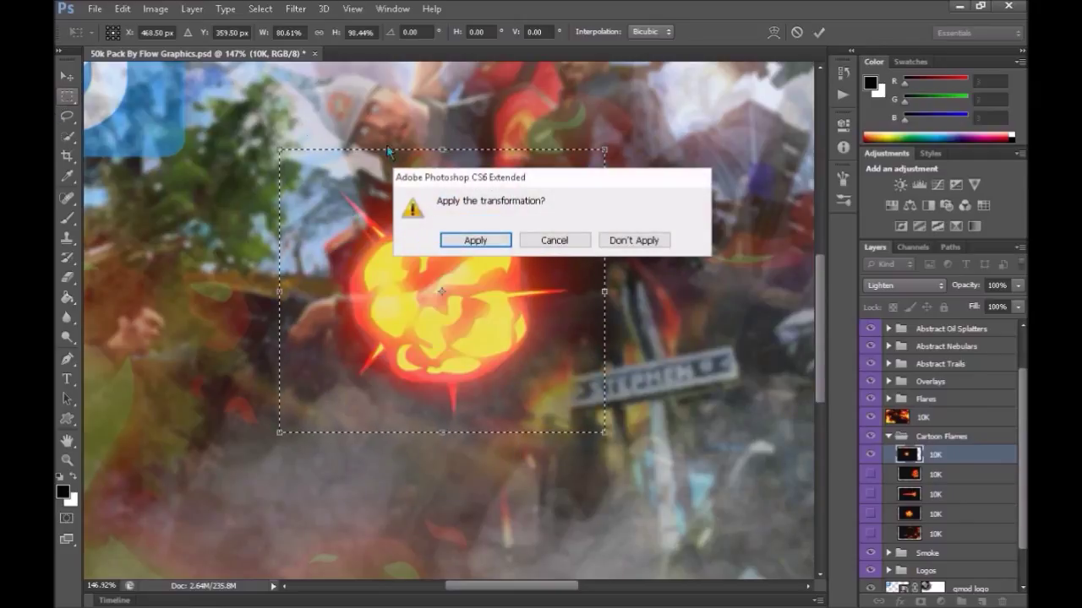
pyautogui.click(476, 241)
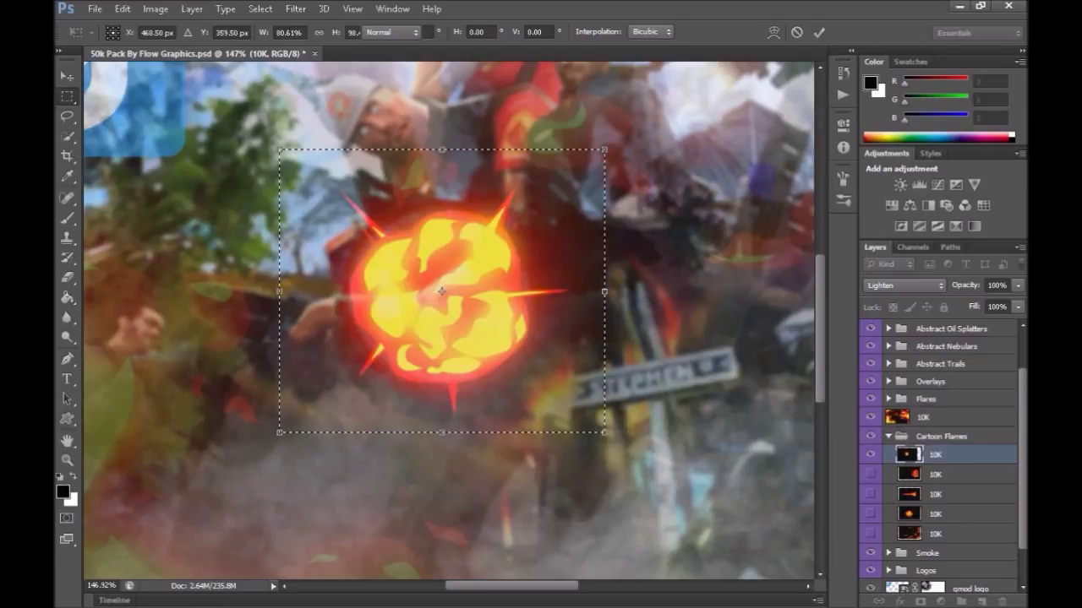
pyautogui.rightClick(458, 342)
pyautogui.click(562, 388)
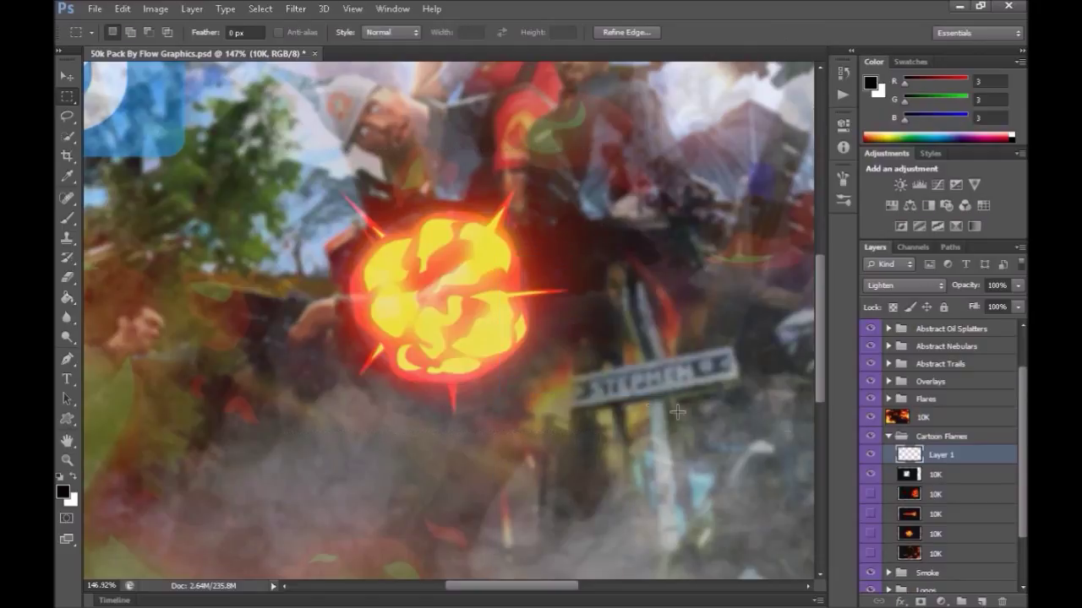
# Step: Delete the leftover 10K layer below Layer 1 and zoom in on the flame
pyautogui.click(942, 474)
pyautogui.press('Delete')
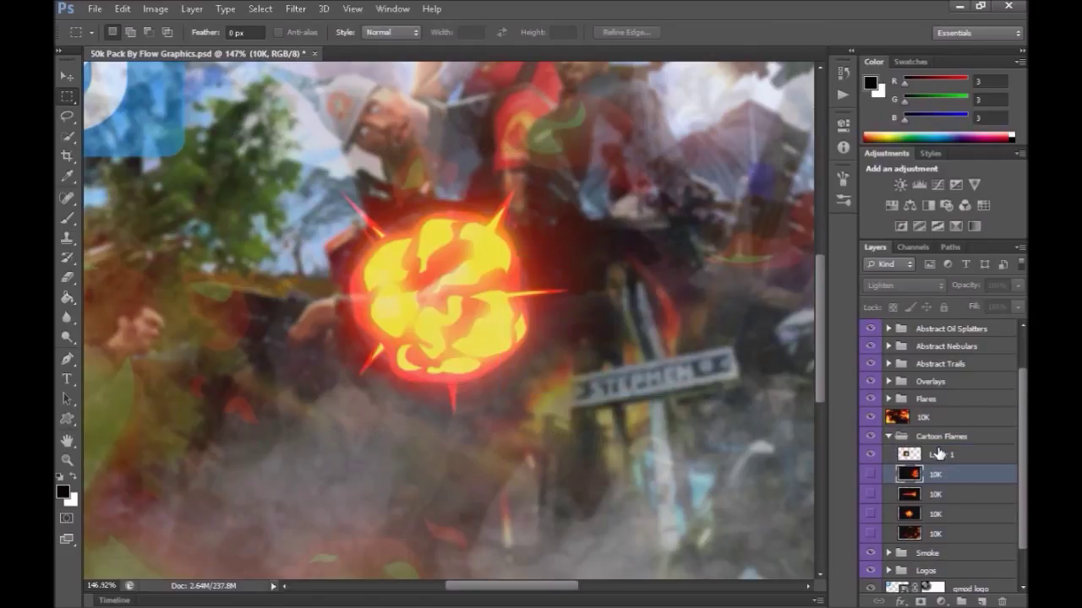
pyautogui.click(938, 455)
pyautogui.press('z')
pyautogui.moveTo(471, 306)
pyautogui.mouseDown()
pyautogui.moveTo(499, 306)
pyautogui.moveTo(517, 357)
pyautogui.moveTo(530, 374)
pyautogui.moveTo(495, 309)
pyautogui.moveTo(539, 375)
pyautogui.mouseUp()
pyautogui.press('h')
pyautogui.press('v')
# Step: Enlarge Layer 1's flame slightly and shift it up and to the right
pyautogui.hotkey('ctrl', 't')
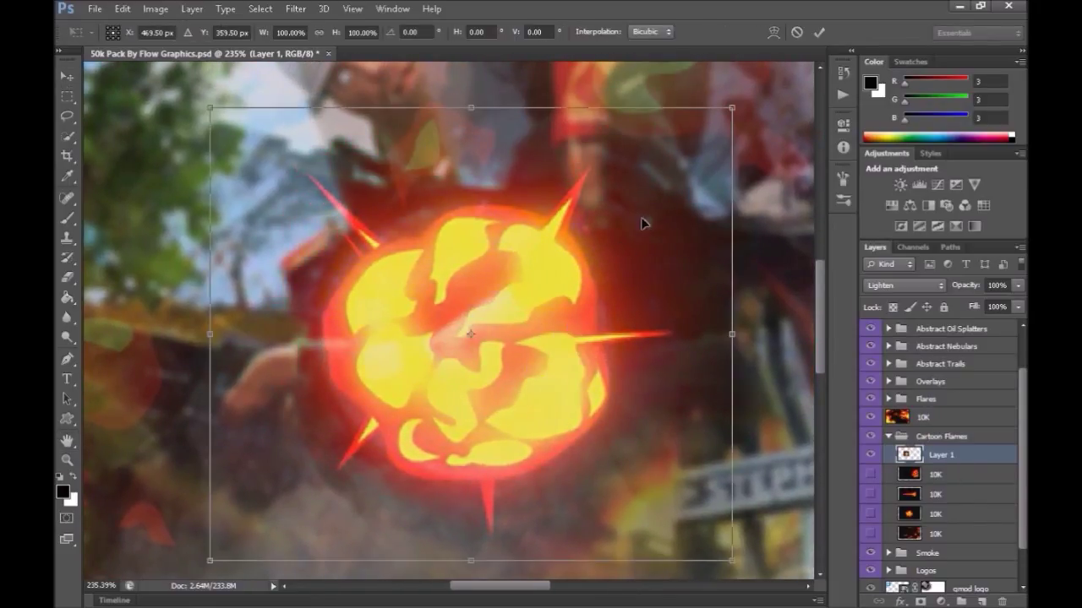
pyautogui.moveTo(735, 106); pyautogui.dragTo(687, 145)
pyautogui.moveTo(515, 332); pyautogui.dragTo(524, 305)
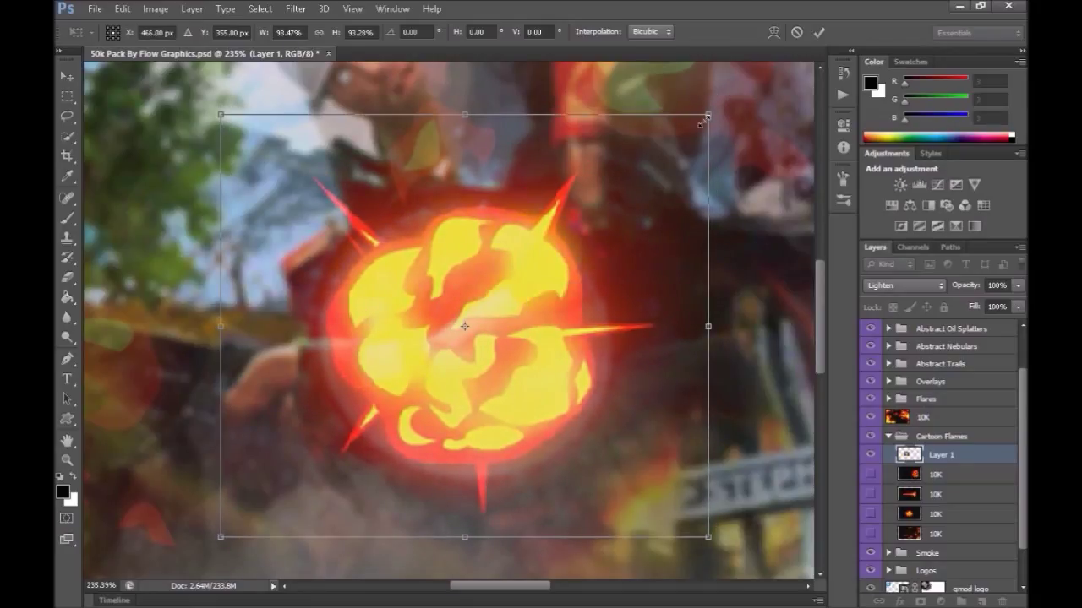
pyautogui.moveTo(708, 114); pyautogui.dragTo(727, 98)
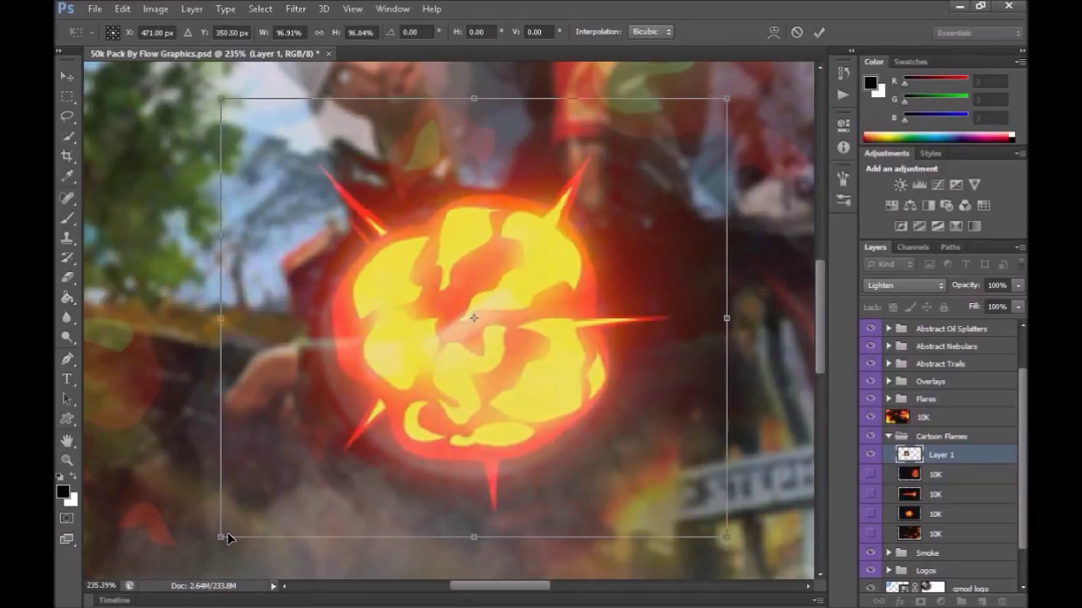
pyautogui.moveTo(221, 536); pyautogui.dragTo(192, 561)
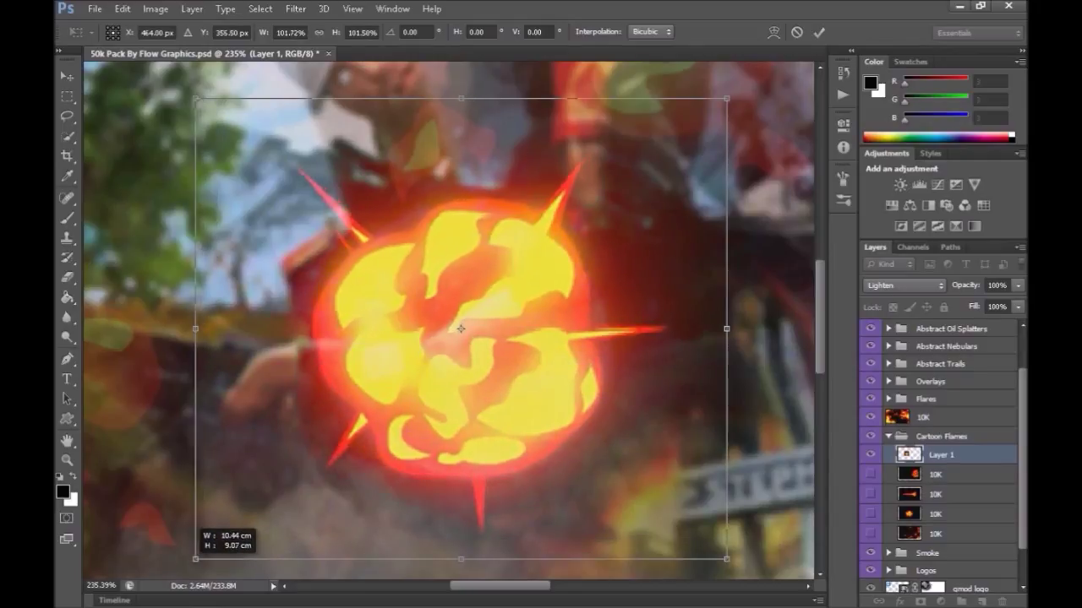
pyautogui.press('Return')
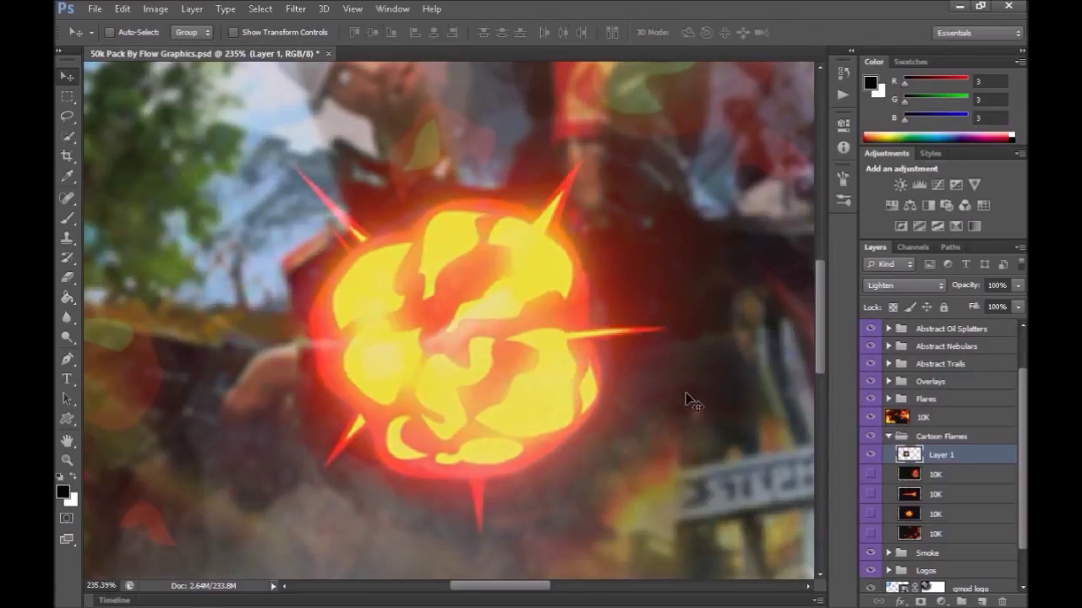
pyautogui.click(904, 285)
# Step: After trying Screen and Lighter Color, set Layer 1 to Lighten at 89% and add a mask
pyautogui.click(908, 128)
pyautogui.click(902, 290)
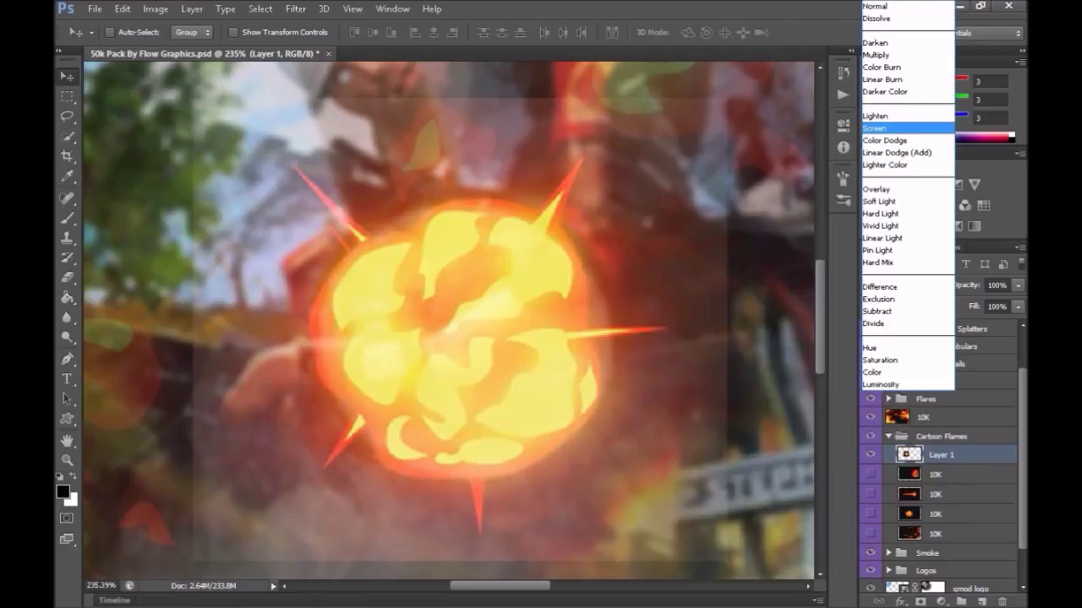
pyautogui.click(885, 165)
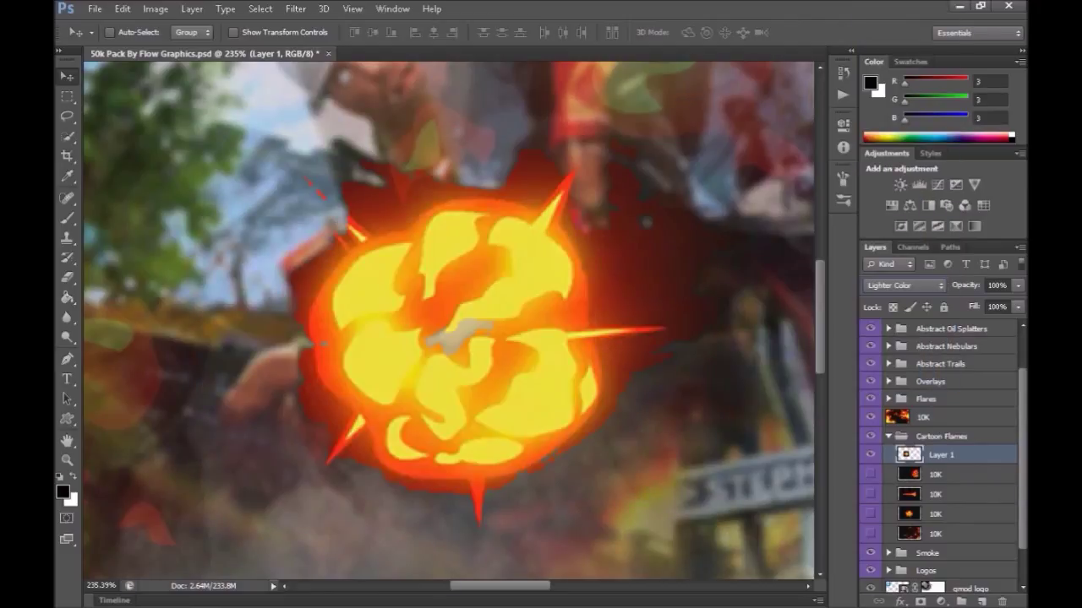
pyautogui.press('Up')
pyautogui.press('Up')
pyautogui.press('Up')
pyautogui.press('Up')
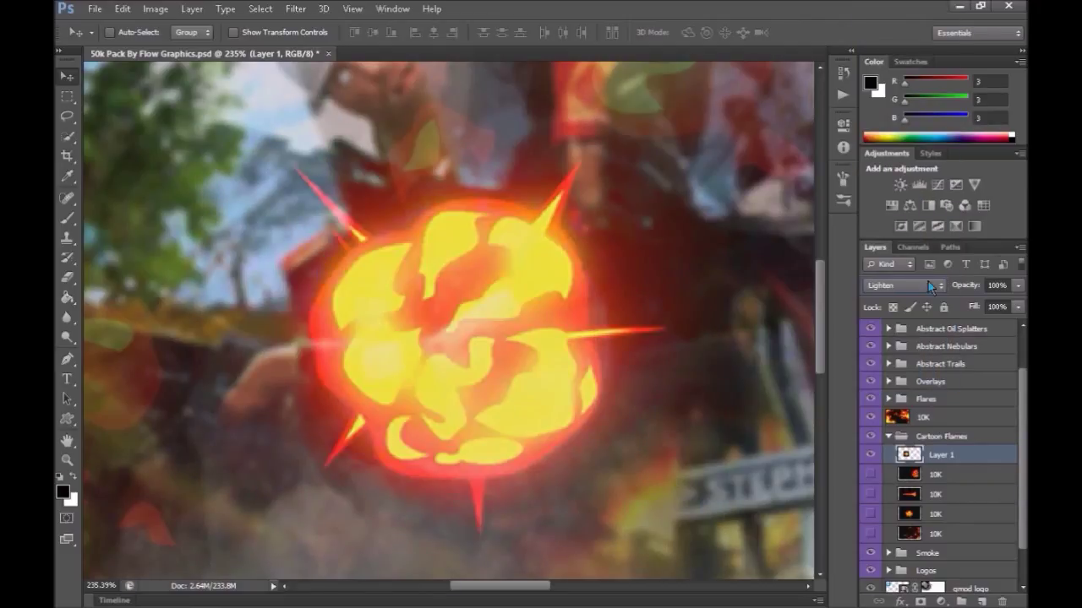
pyautogui.click(941, 285)
pyautogui.click(898, 121)
pyautogui.moveTo(972, 307); pyautogui.dragTo(1009, 302)
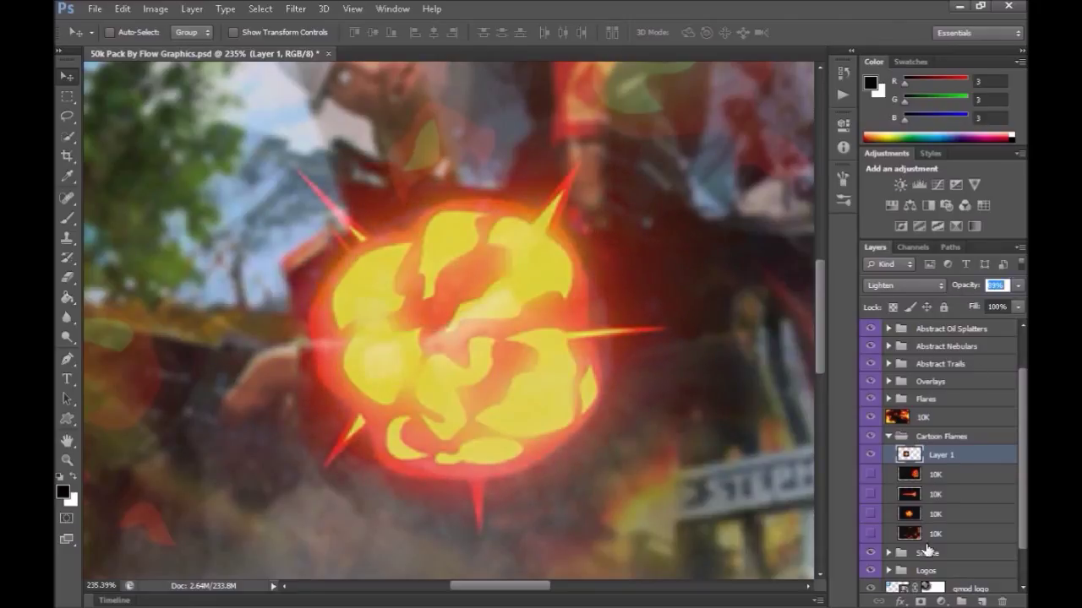
pyautogui.click(914, 601)
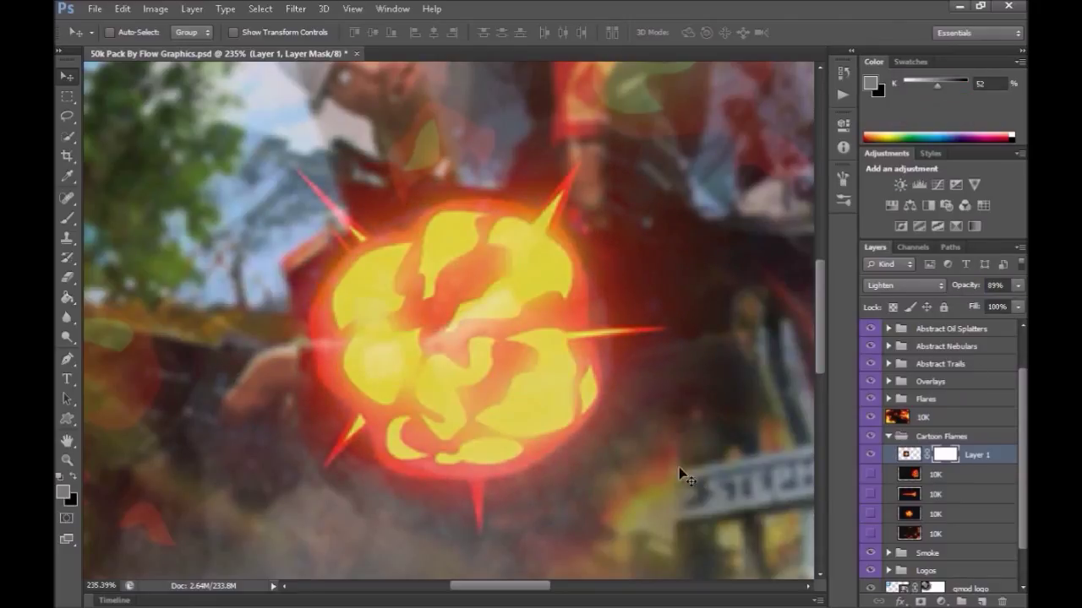
# Step: Paint Layer 1's mask with a soft round brush, fading the upper-right spike and softening the centre
pyautogui.press('b')
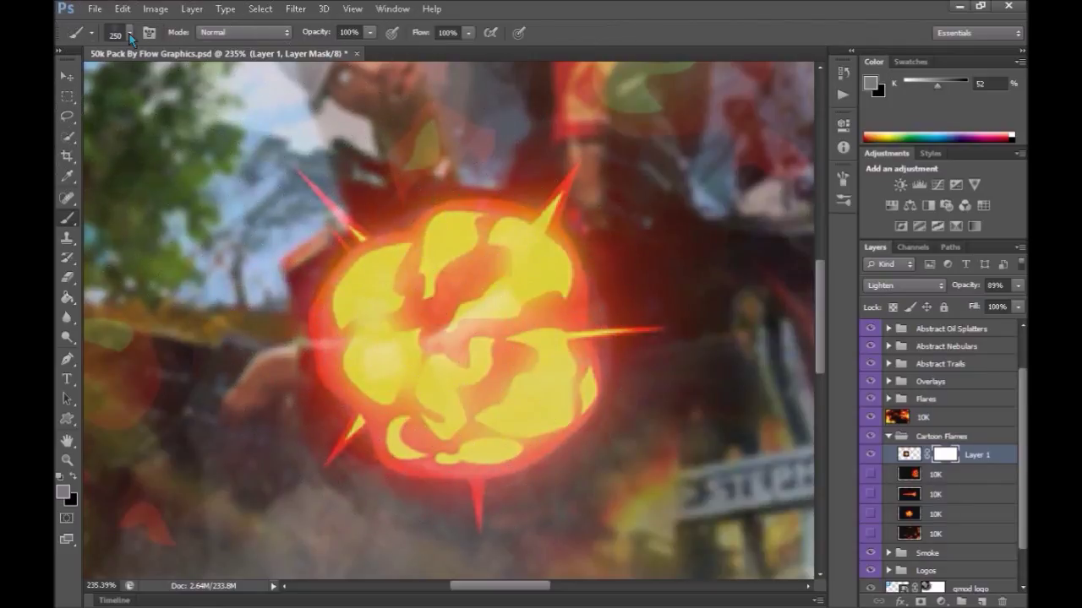
pyautogui.click(129, 33)
pyautogui.click(91, 151)
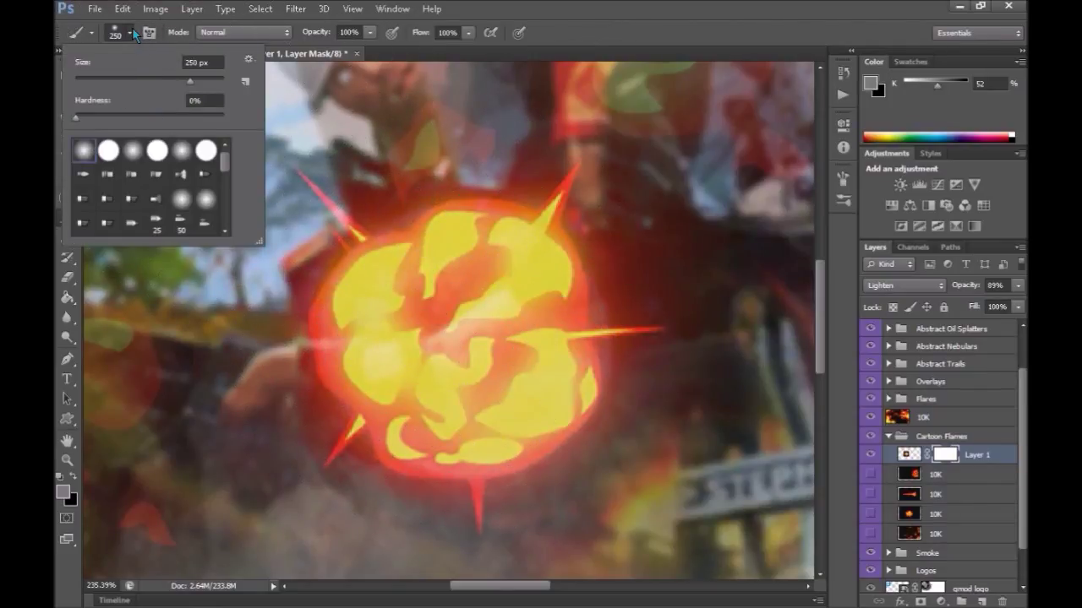
pyautogui.click(133, 33)
pyautogui.press('[')
pyautogui.press('[')
pyautogui.press('[')
pyautogui.press('[')
pyautogui.press('[')
pyautogui.press('[')
pyautogui.moveTo(580, 161)
pyautogui.mouseDown()
pyautogui.moveTo(724, 363)
pyautogui.moveTo(459, 447)
pyautogui.moveTo(301, 145)
pyautogui.moveTo(712, 213)
pyautogui.mouseUp()
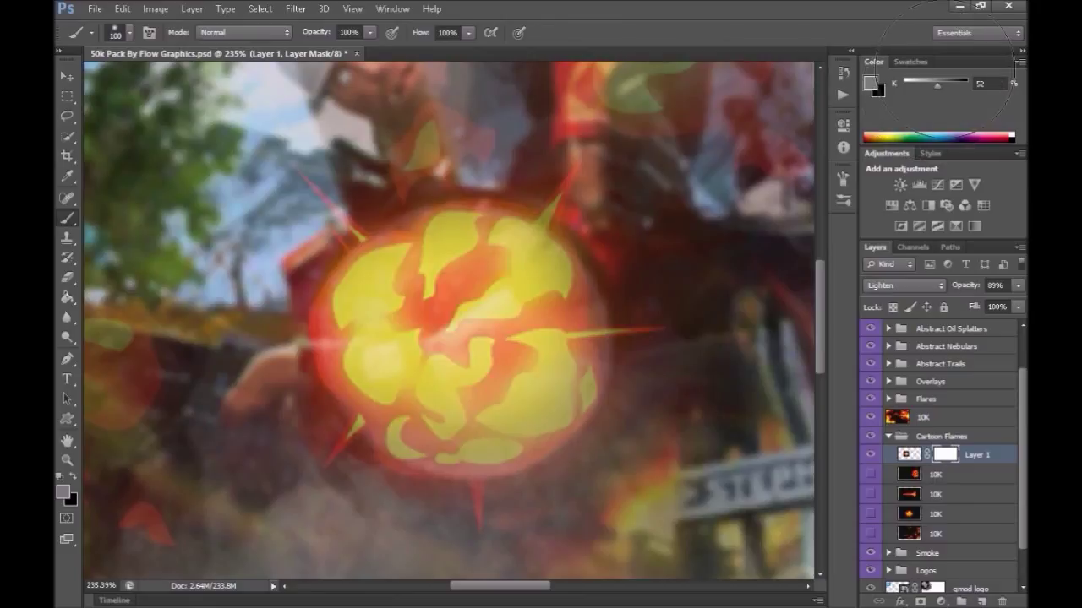
pyautogui.moveTo(545, 249); pyautogui.dragTo(562, 264)
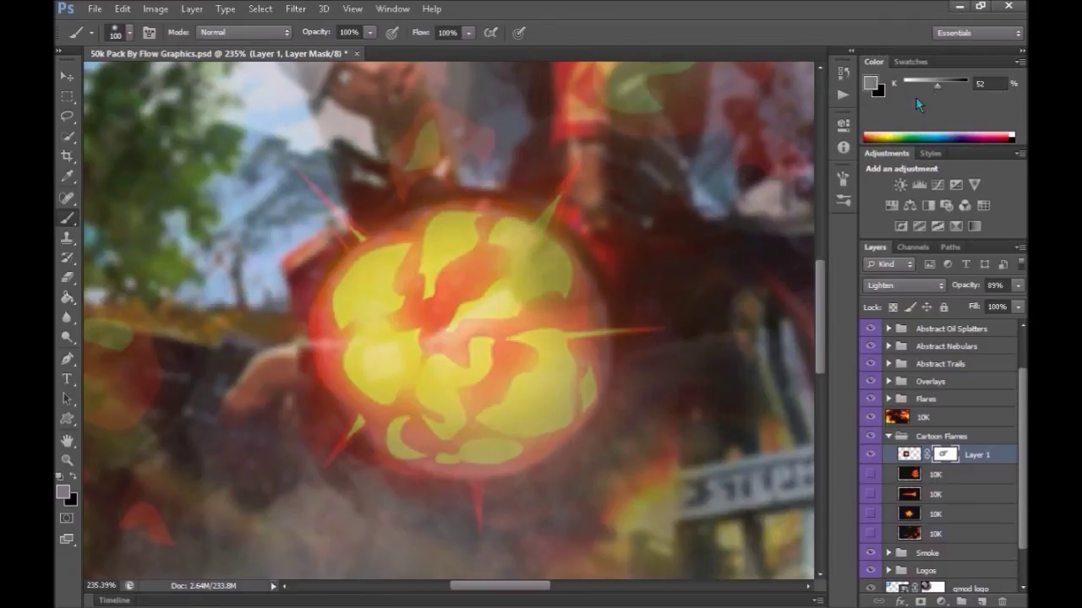
pyautogui.moveTo(933, 87); pyautogui.dragTo(911, 85)
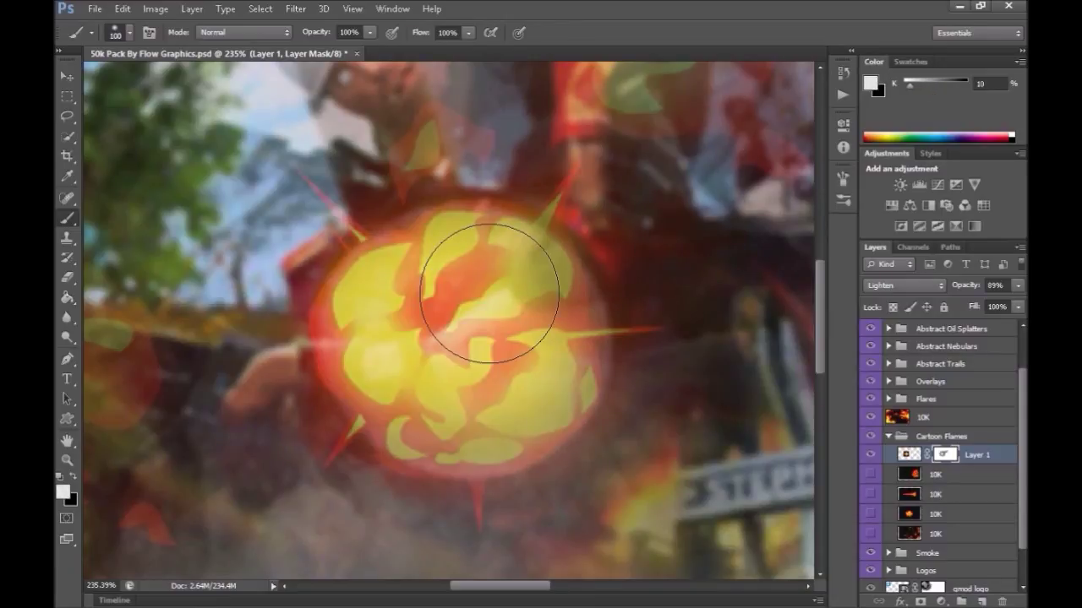
pyautogui.moveTo(429, 320)
pyautogui.mouseDown()
pyautogui.moveTo(483, 345)
pyautogui.moveTo(435, 309)
pyautogui.moveTo(495, 362)
pyautogui.mouseUp()
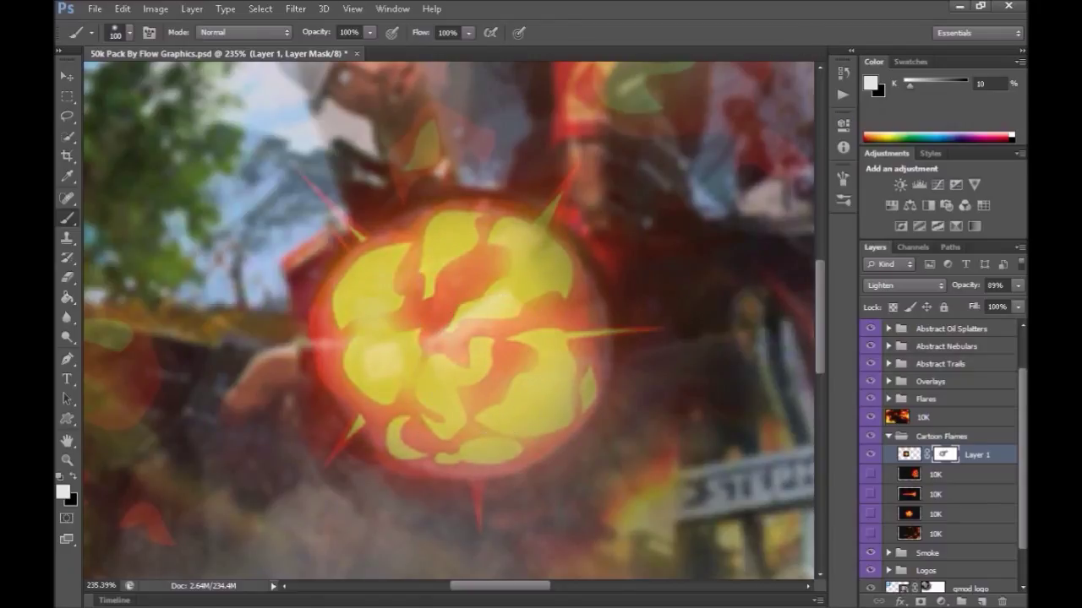
pyautogui.moveTo(908, 83); pyautogui.dragTo(903, 83)
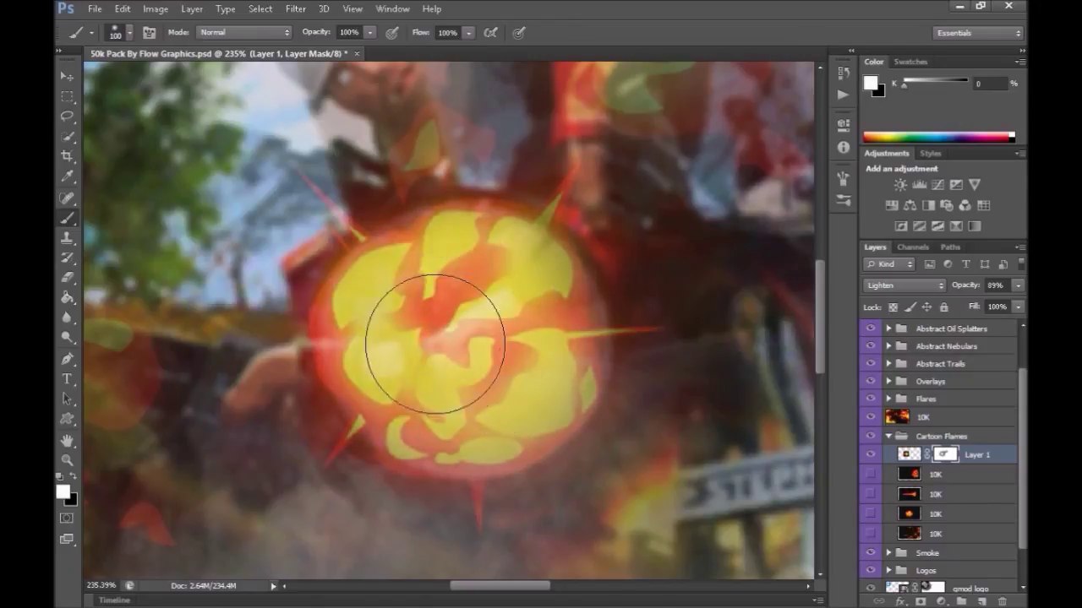
pyautogui.moveTo(417, 348); pyautogui.dragTo(496, 326)
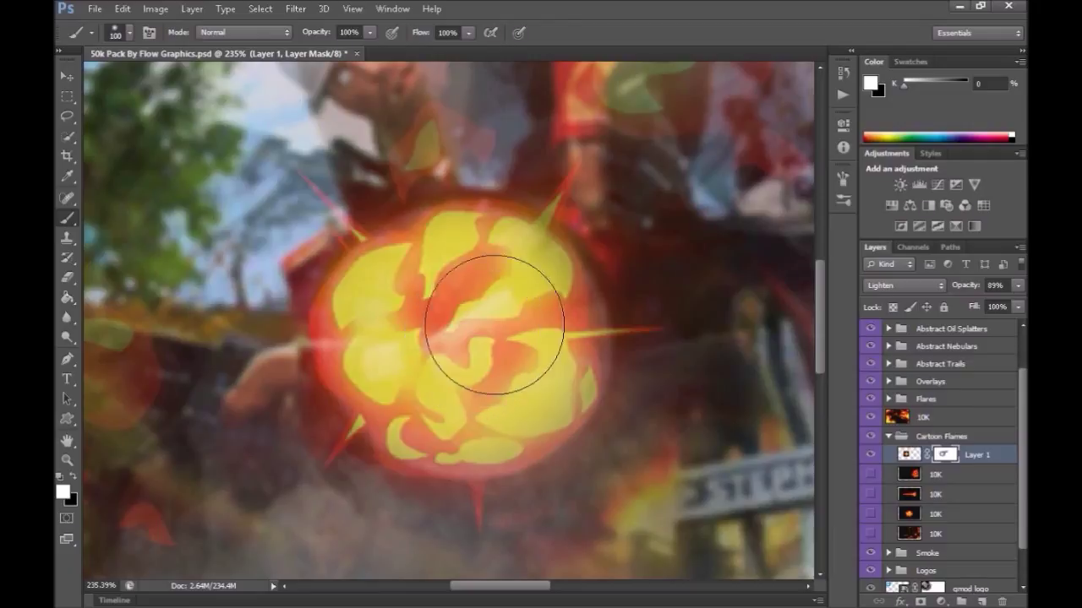
# Step: Move Layer 1 above the Cartoon Flames group and show the bottom 10K flames layer
pyautogui.press('z')
pyautogui.moveTo(649, 292)
pyautogui.mouseDown()
pyautogui.moveTo(442, 309)
pyautogui.moveTo(568, 293)
pyautogui.mouseUp()
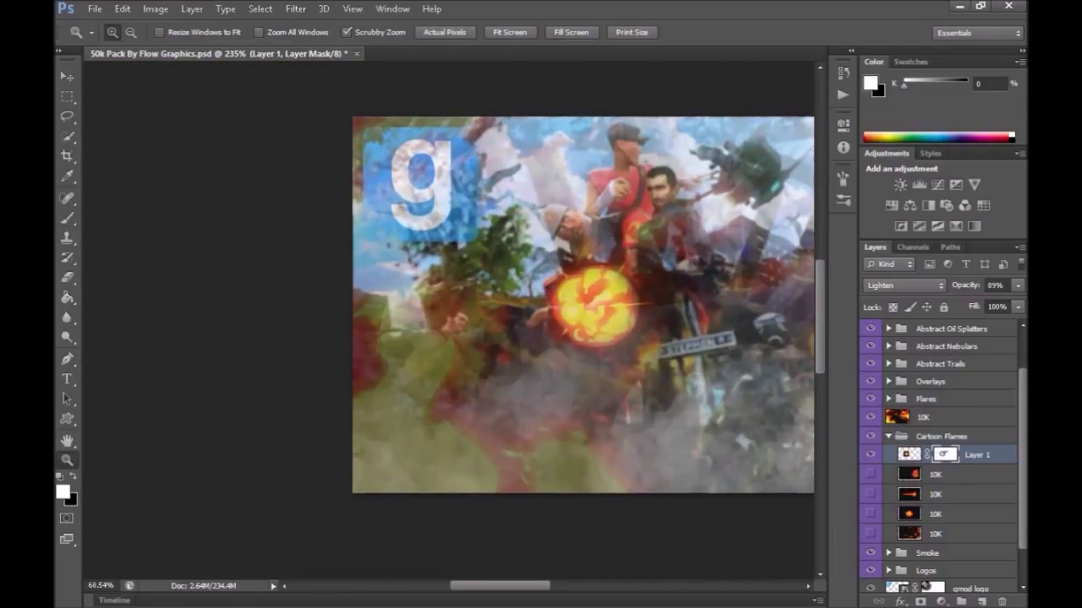
pyautogui.press('h')
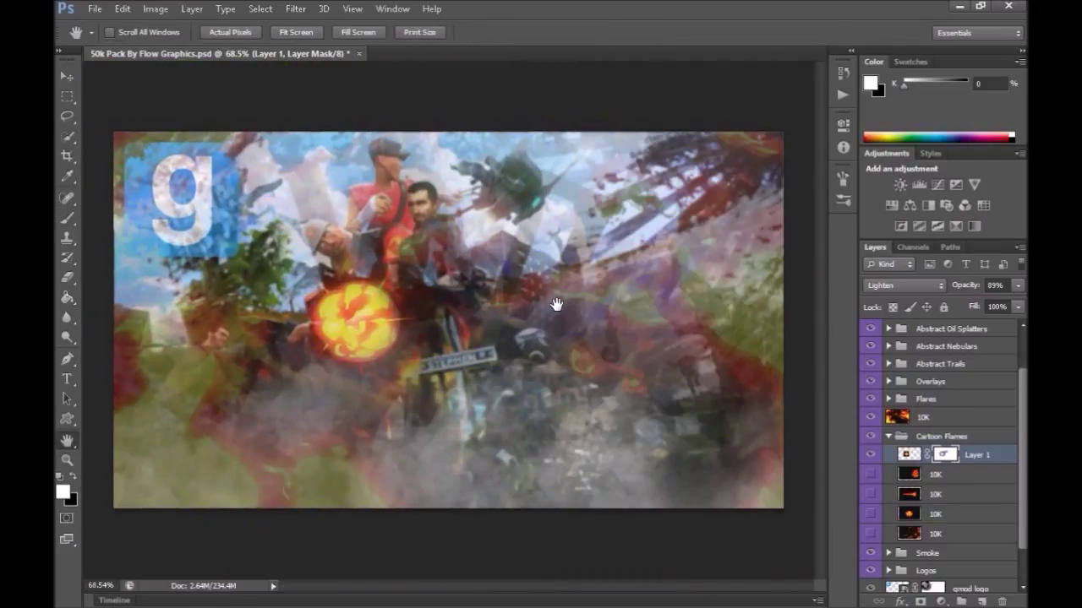
pyautogui.click(908, 454)
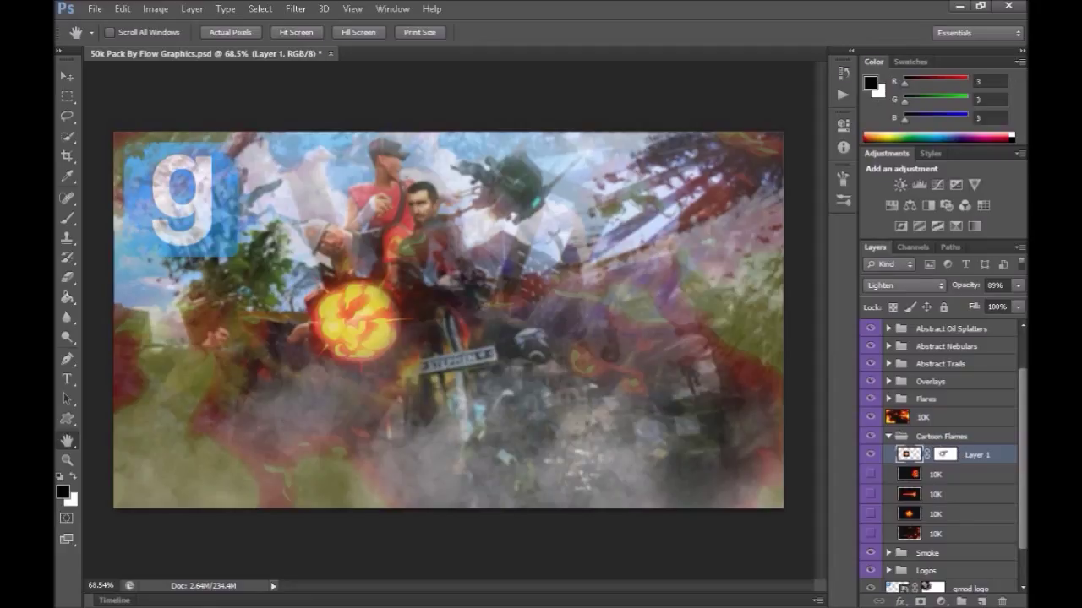
pyautogui.click(942, 455)
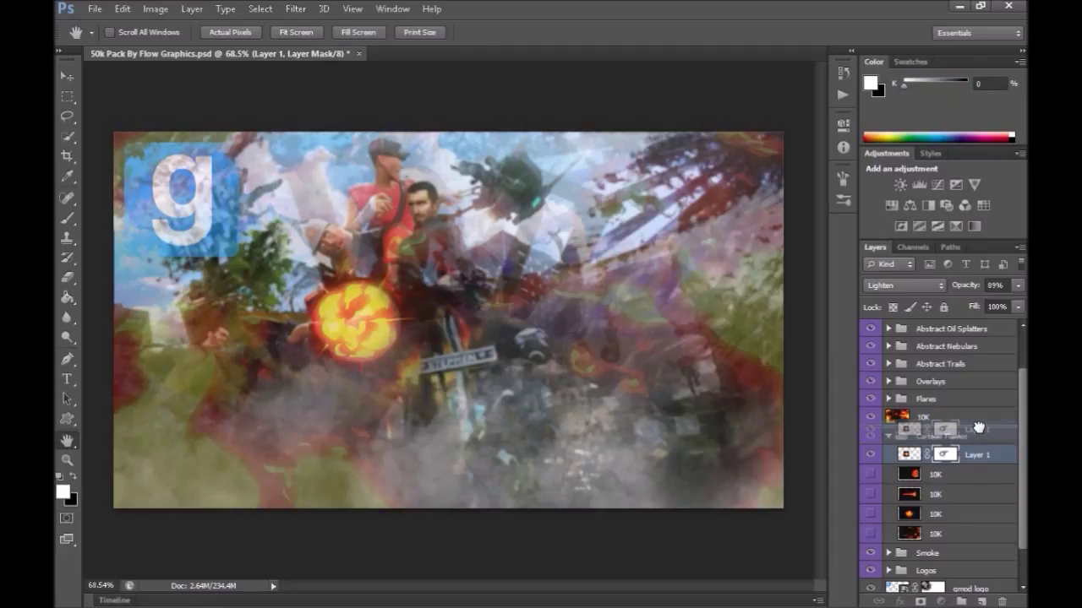
pyautogui.moveTo(943, 455); pyautogui.dragTo(947, 431)
pyautogui.click(896, 437)
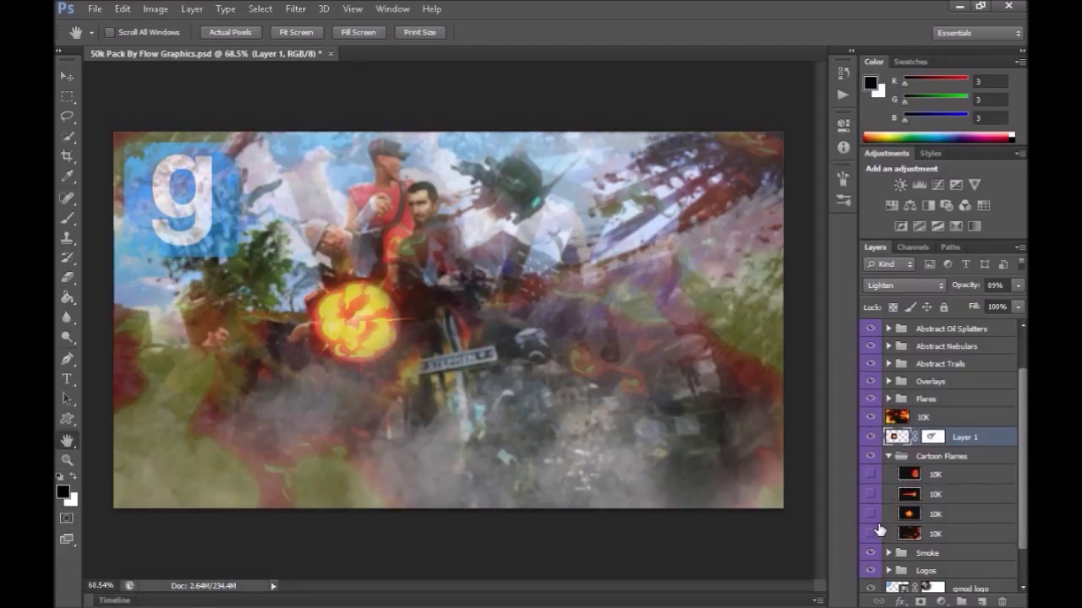
pyautogui.click(875, 531)
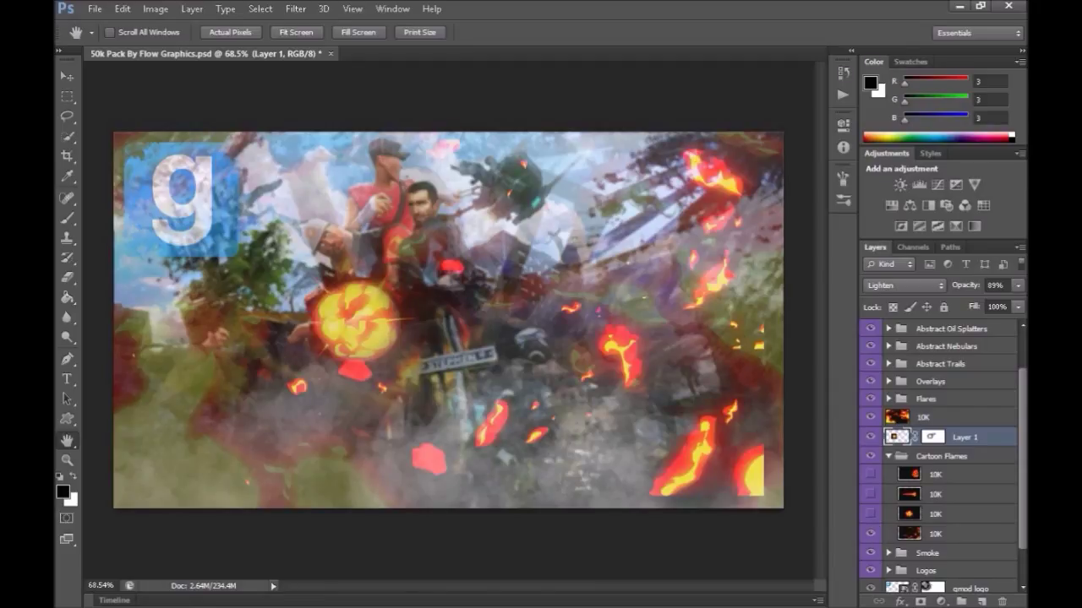
# Step: Scale the bottom 10K flames layer up to about 108%
pyautogui.click(933, 533)
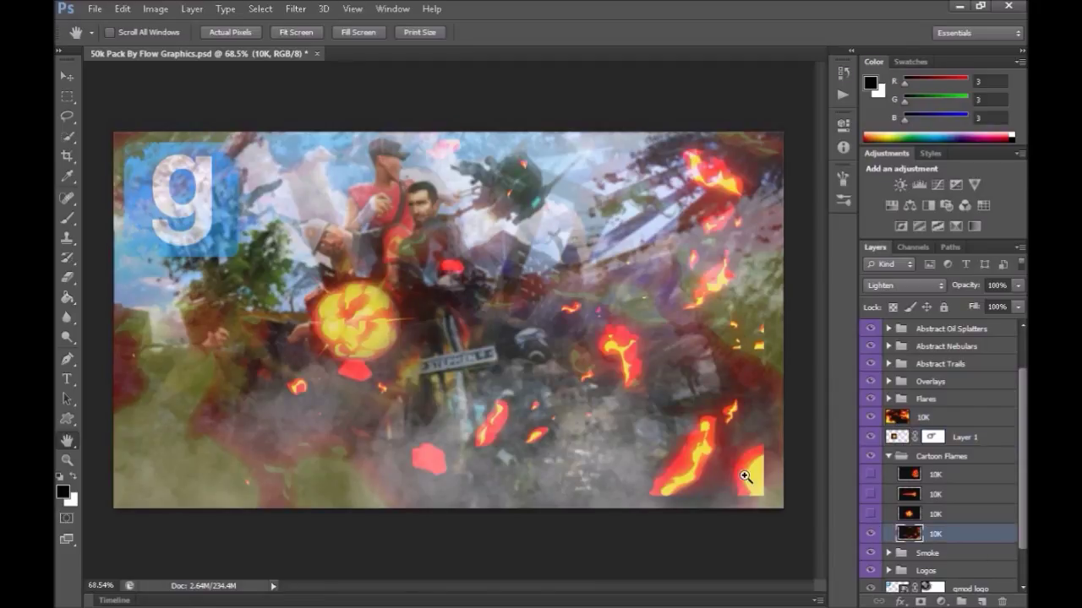
pyautogui.hotkey('ctrl', 't')
pyautogui.moveTo(764, 499); pyautogui.dragTo(787, 508)
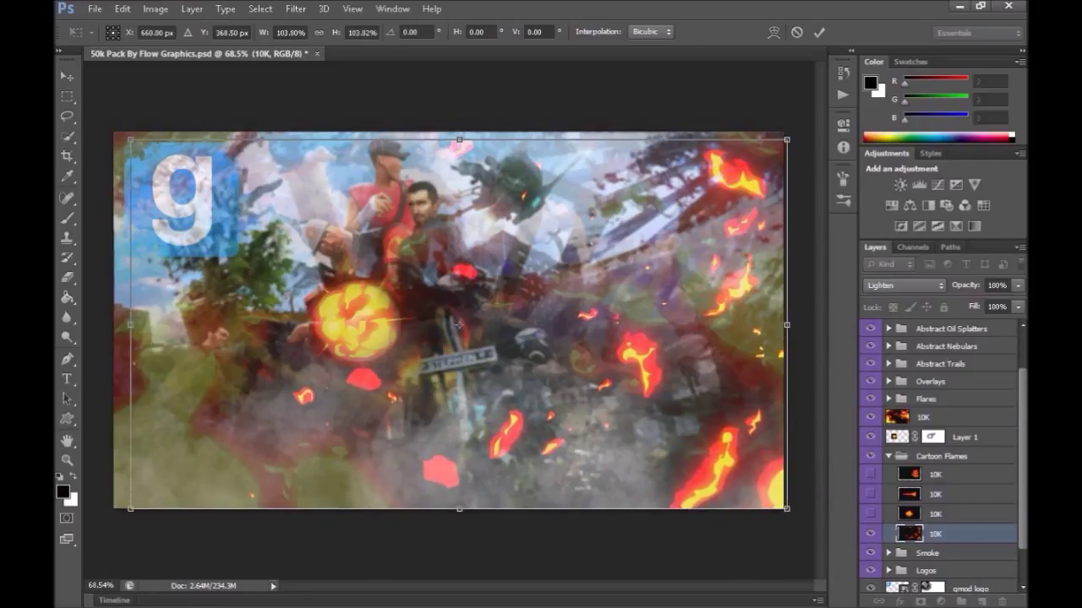
pyautogui.moveTo(125, 136); pyautogui.dragTo(102, 126)
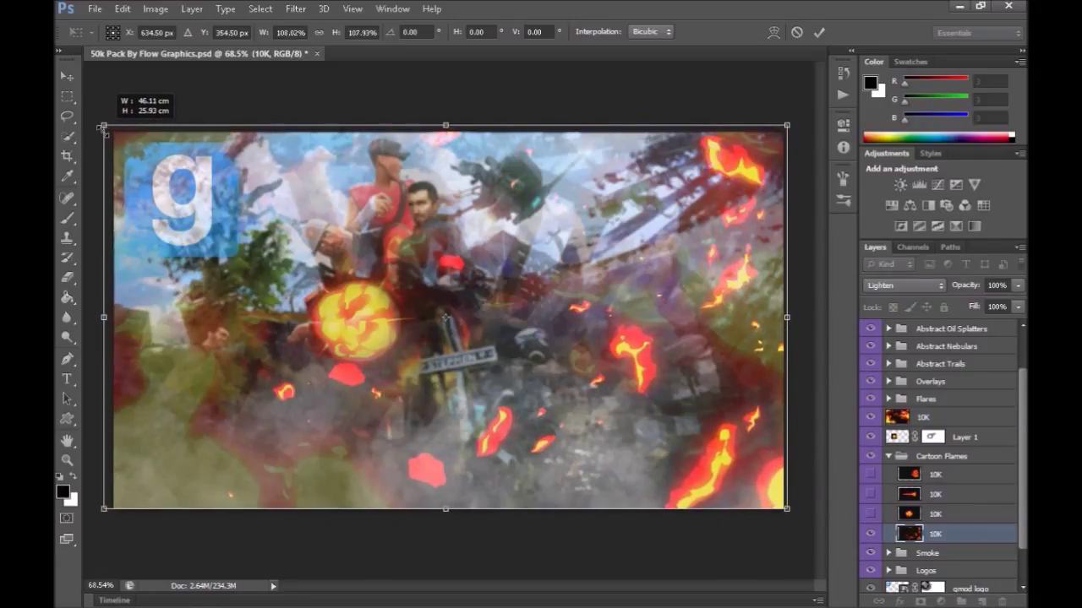
pyautogui.press('Return')
pyautogui.press('h')
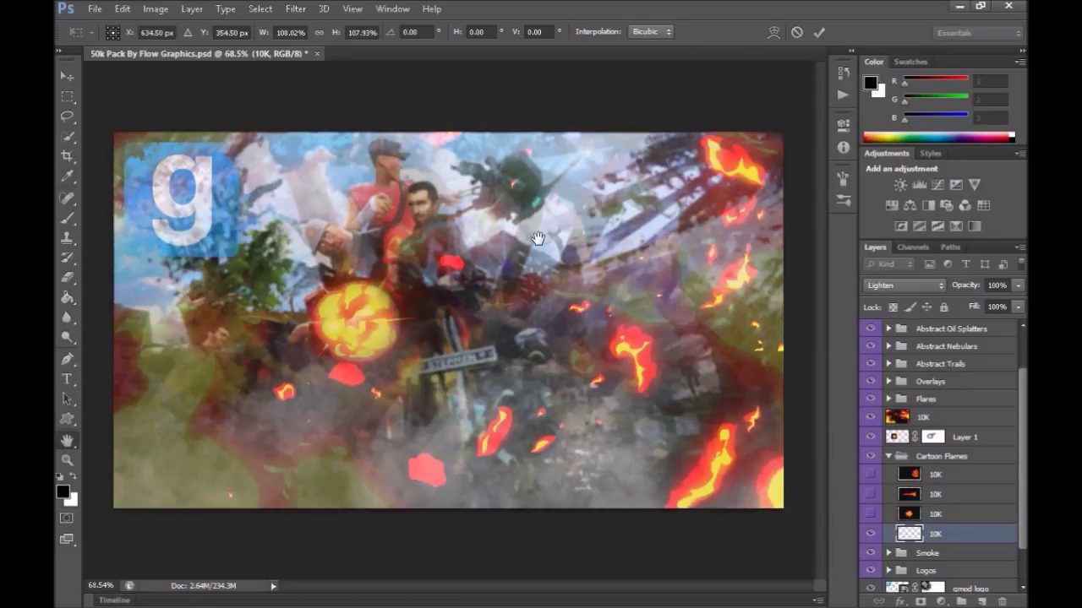
# Step: Blend the scattered flames with Screen at 43% opacity and add a layer mask
pyautogui.click(920, 286)
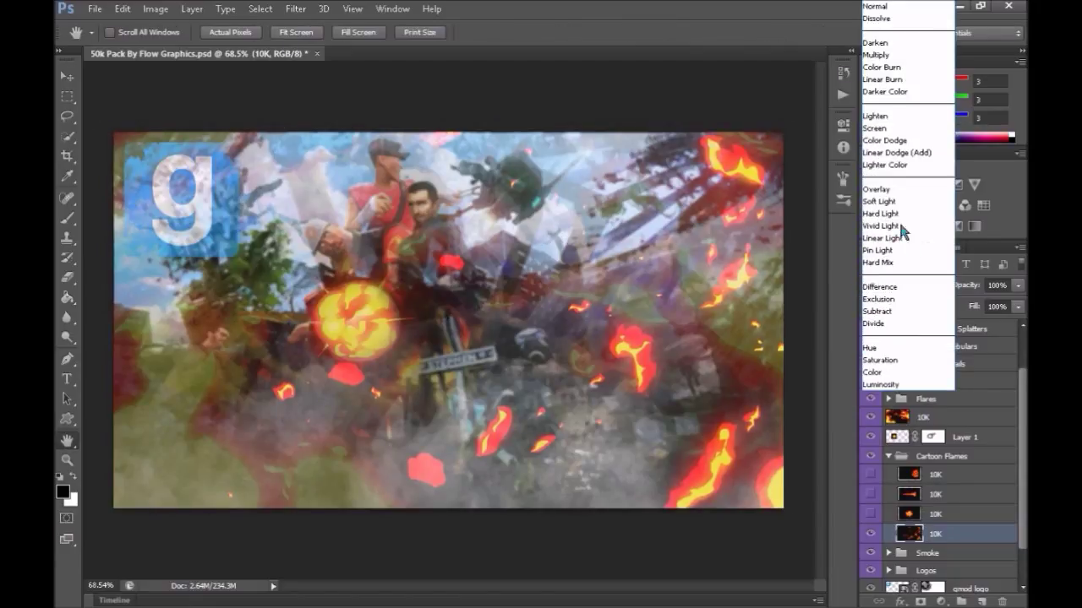
pyautogui.click(896, 127)
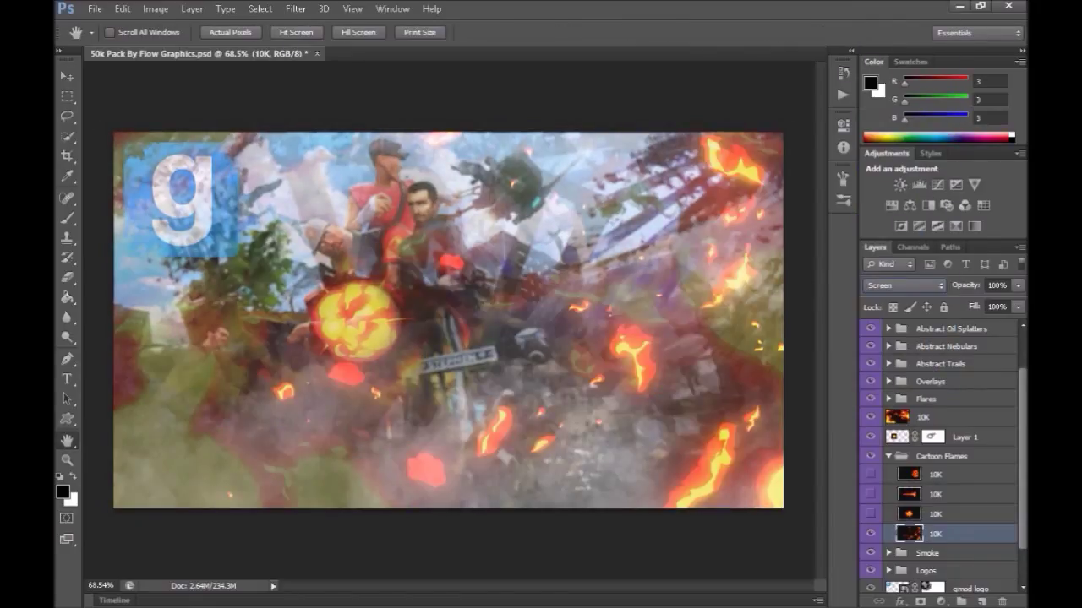
pyautogui.click(1018, 284)
pyautogui.moveTo(1019, 303); pyautogui.dragTo(973, 302)
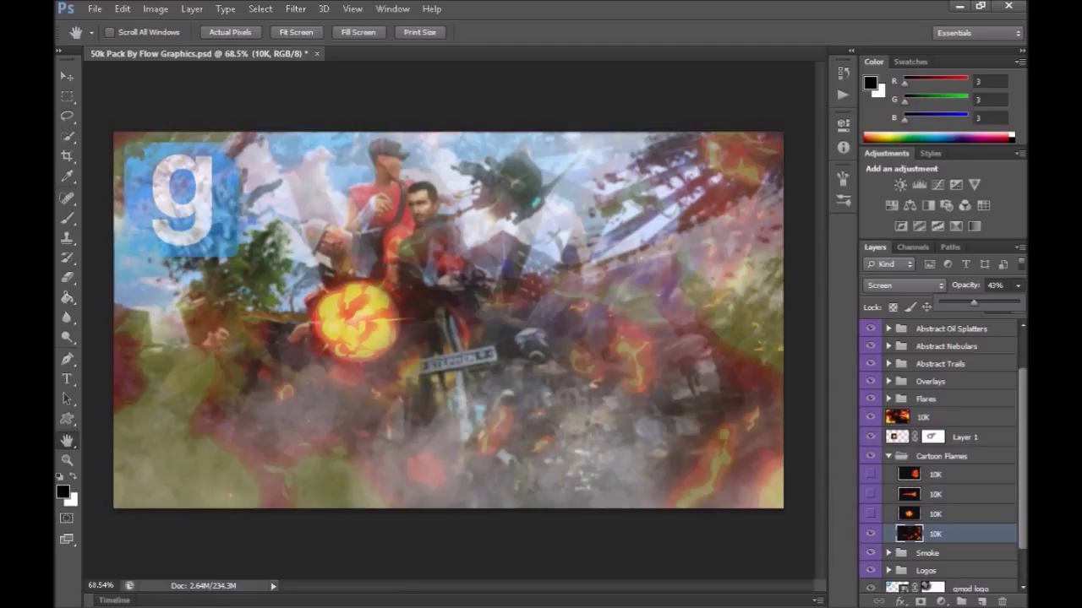
pyautogui.click(1016, 285)
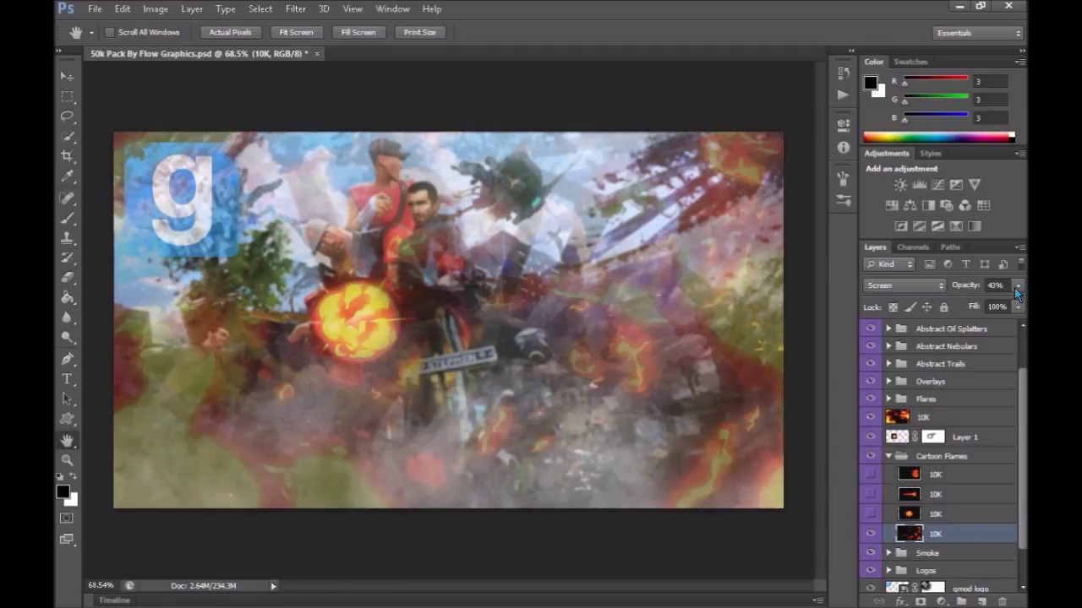
pyautogui.click(920, 601)
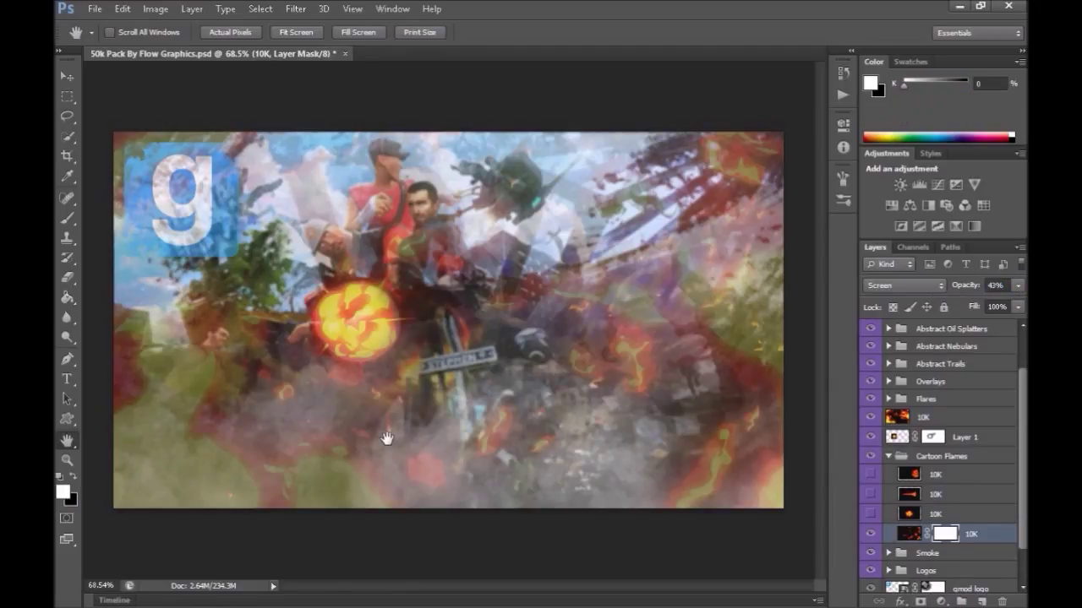
# Step: Paint black on the 10K layer mask to hide flames at lower left, lower right and middle
pyautogui.press('b')
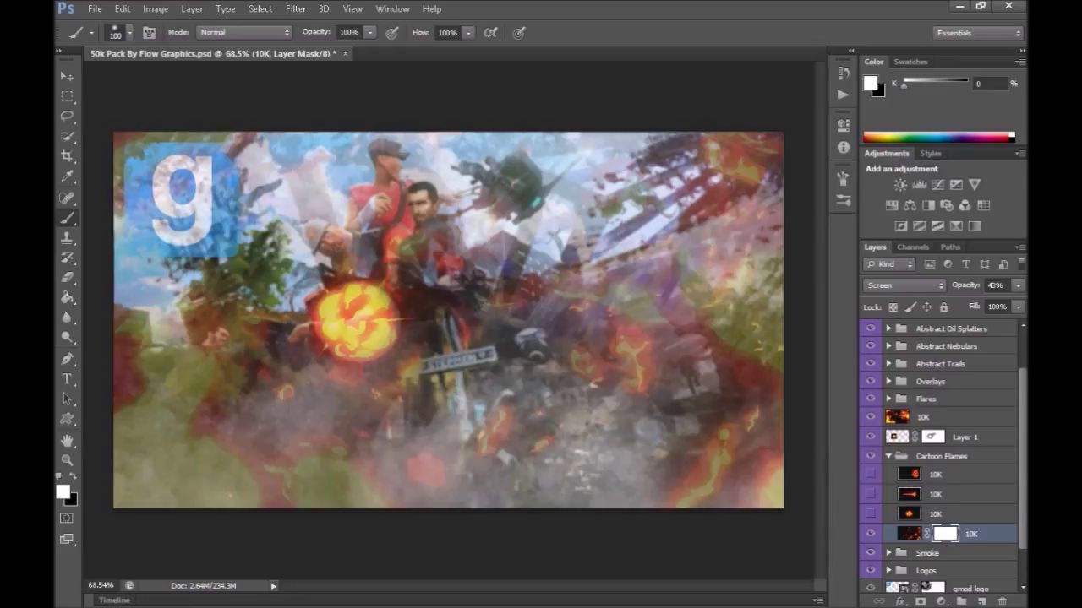
pyautogui.press('x')
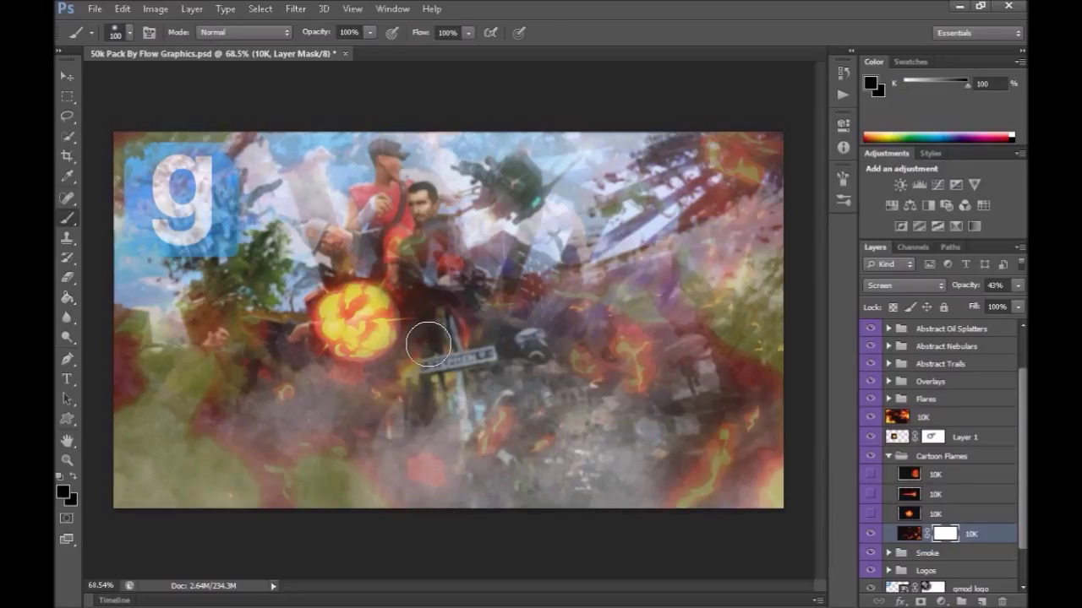
pyautogui.moveTo(274, 411); pyautogui.dragTo(287, 392)
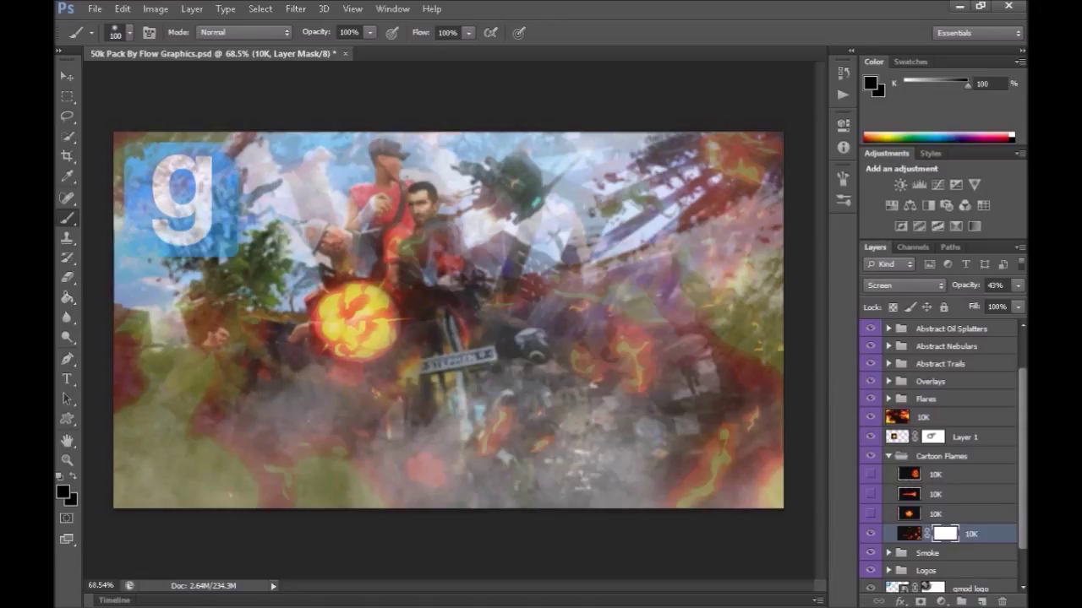
pyautogui.moveTo(478, 453)
pyautogui.mouseDown()
pyautogui.moveTo(511, 406)
pyautogui.moveTo(554, 448)
pyautogui.mouseUp()
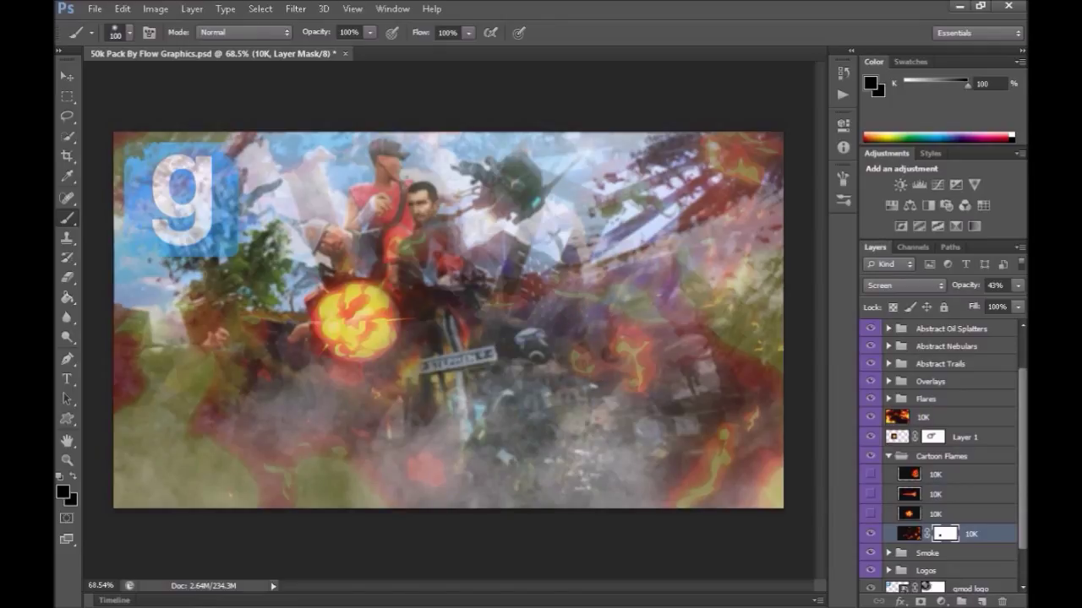
pyautogui.moveTo(423, 253); pyautogui.dragTo(480, 267)
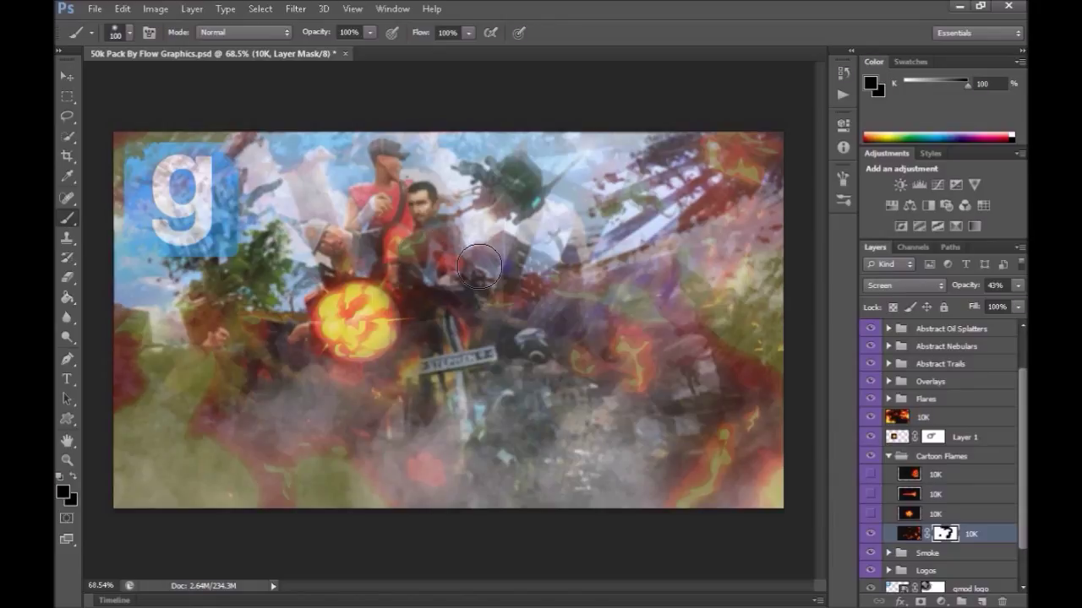
# Step: Move the 10K layer below Layer 1, delete the Cartoon Flames group, and restore Smoke and Logos
pyautogui.moveTo(972, 534); pyautogui.dragTo(967, 449)
pyautogui.click(888, 477)
pyautogui.click(932, 495)
pyautogui.press('Delete')
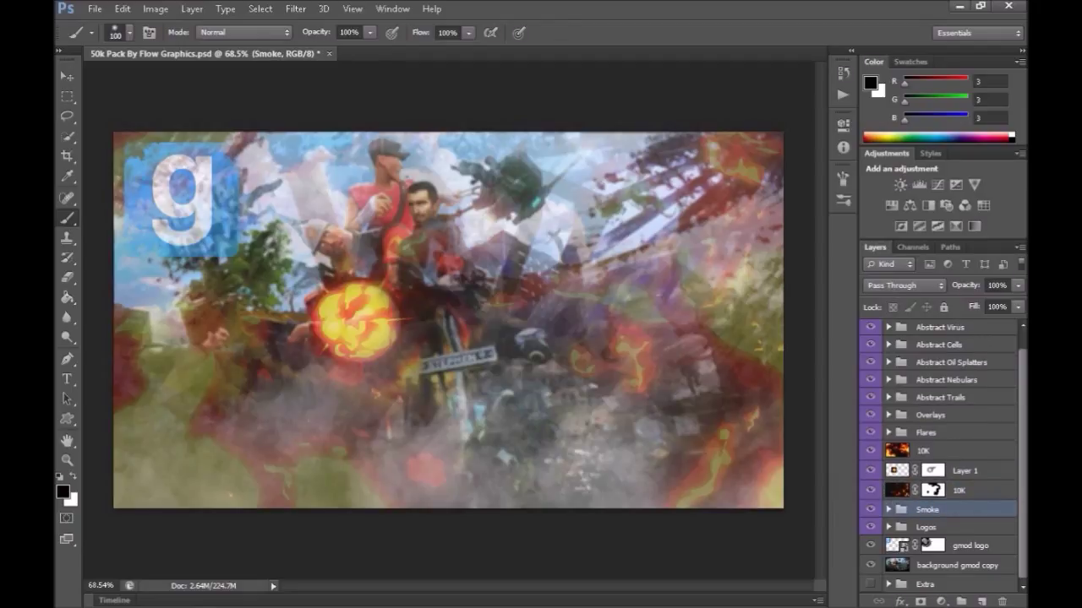
pyautogui.press('Delete')
pyautogui.press('Delete')
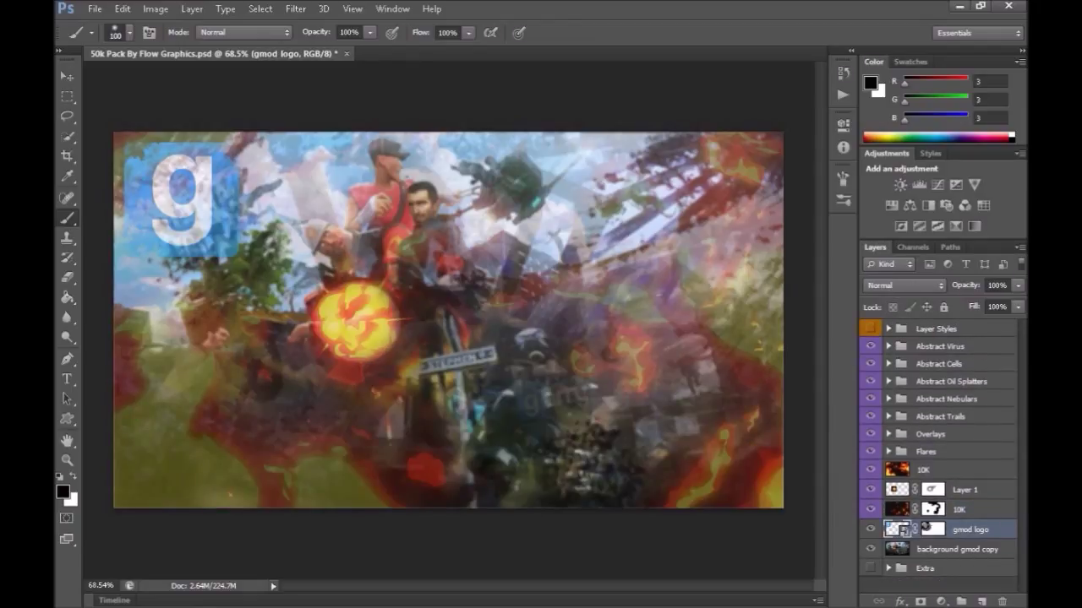
pyautogui.hotkey('ctrl', 'alt', 'z')
pyautogui.hotkey('ctrl', 'alt', 'z')
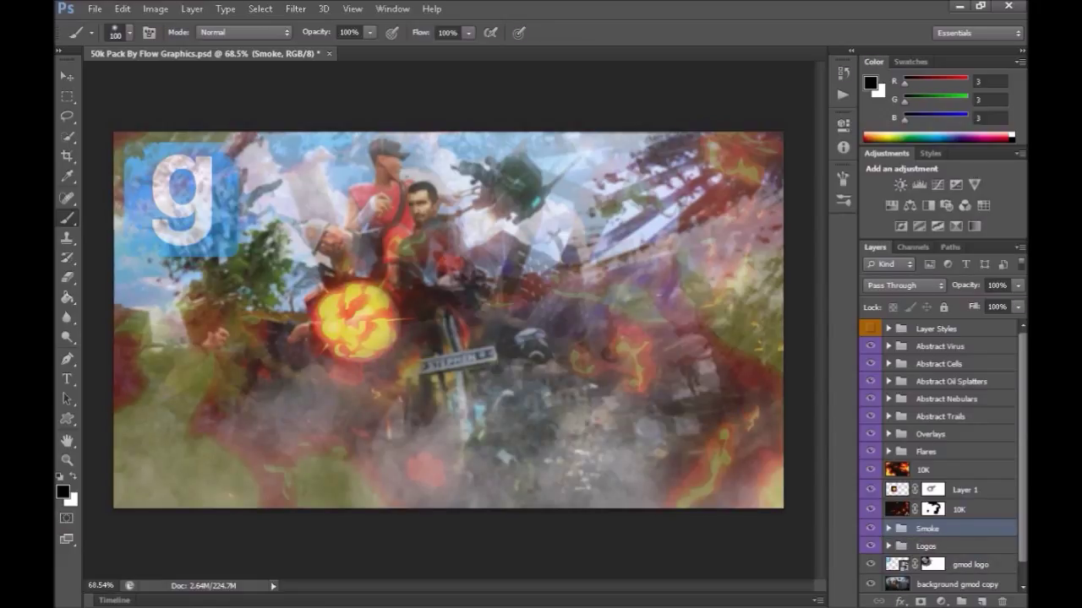
pyautogui.click(888, 452)
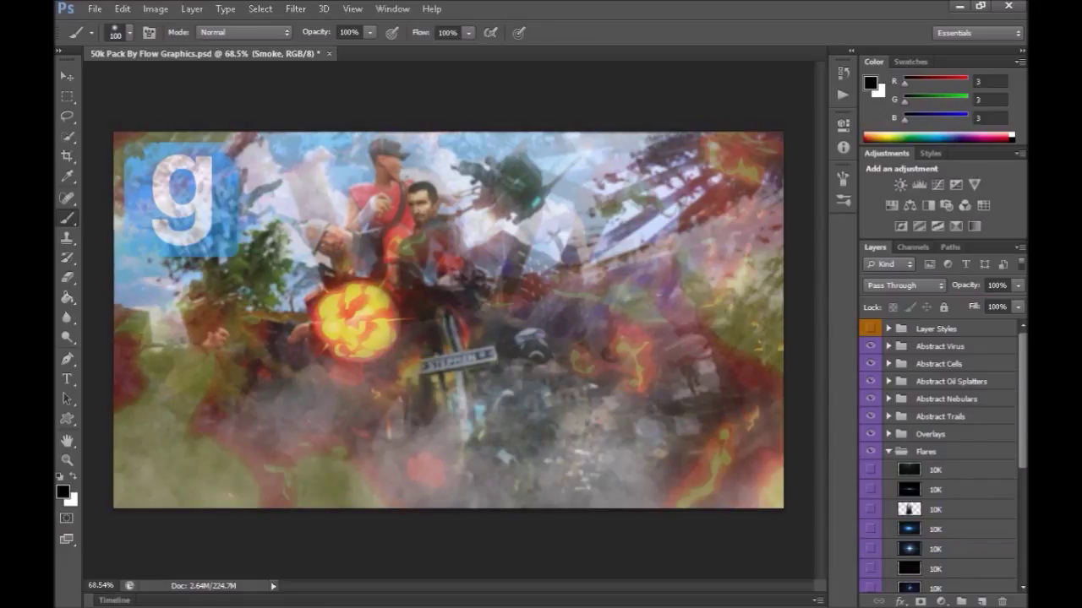
pyautogui.click(888, 451)
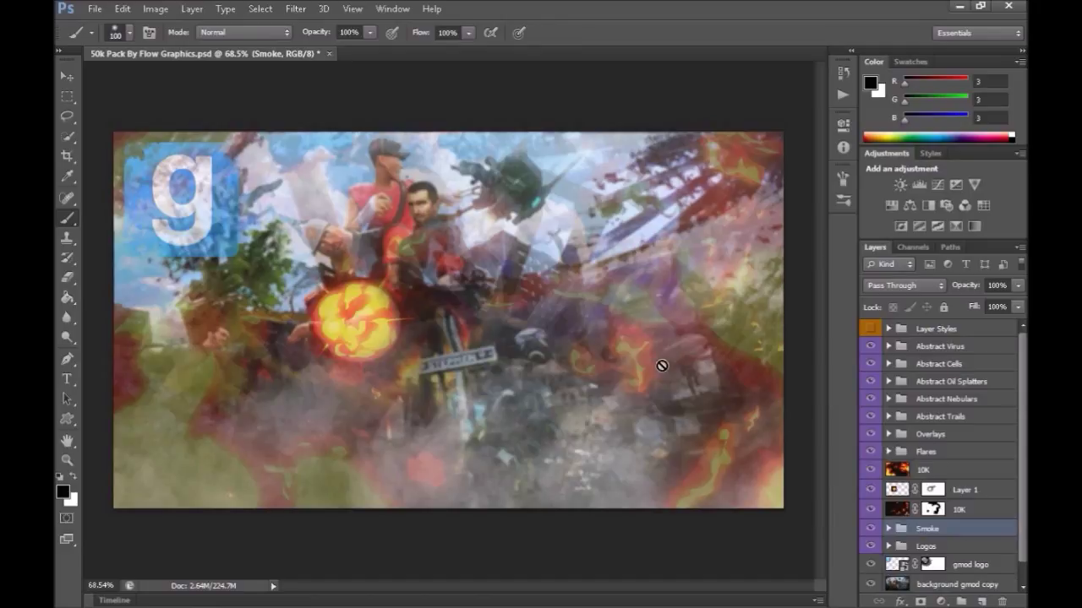
# Step: Add a text layer reading 'Gmod', 'DarkRP', 'SERVER' on three lines beside the logo
pyautogui.press('t')
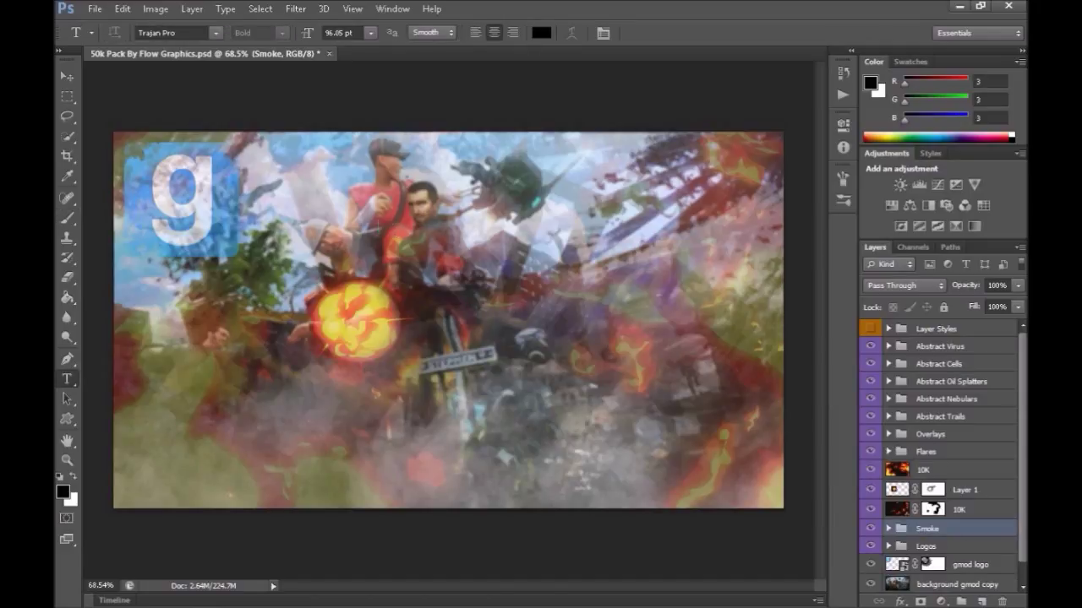
pyautogui.click(380, 204)
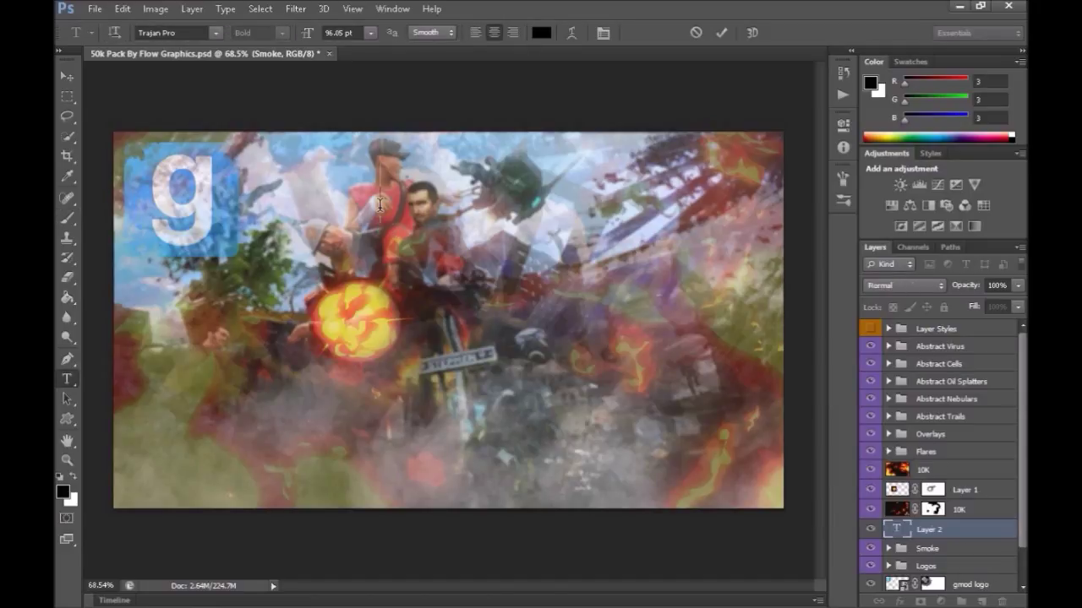
pyautogui.write('Gmod')
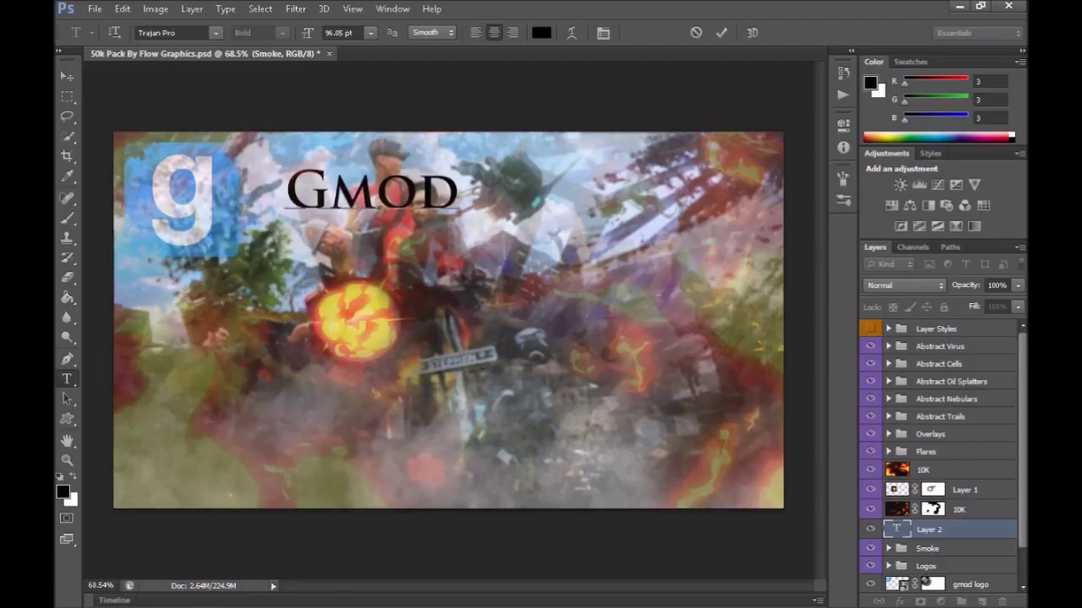
pyautogui.press('Return')
pyautogui.write('DarkRP')
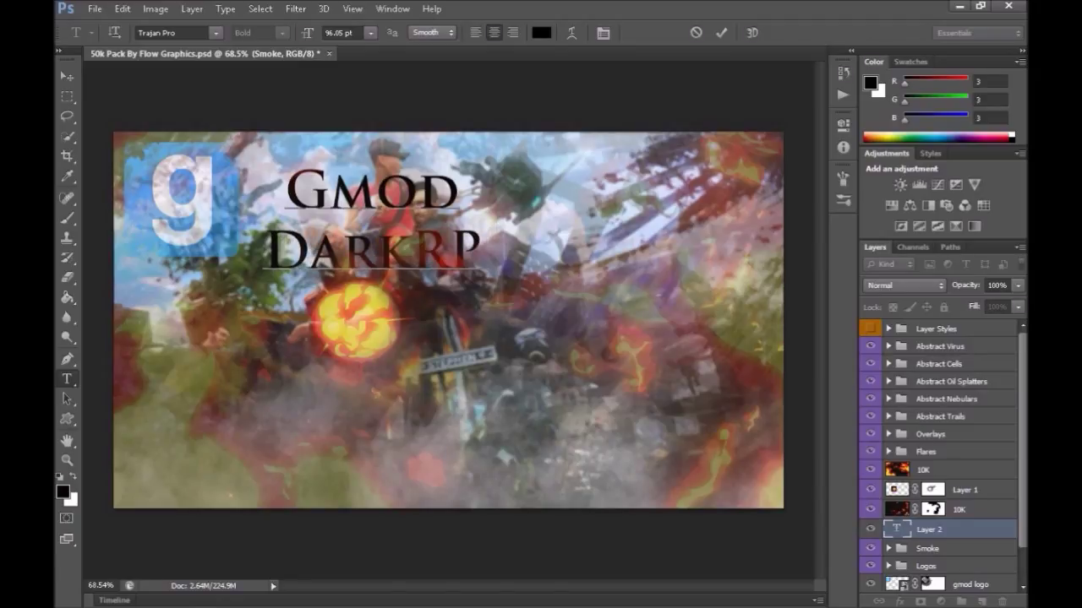
pyautogui.press('BackSpace')
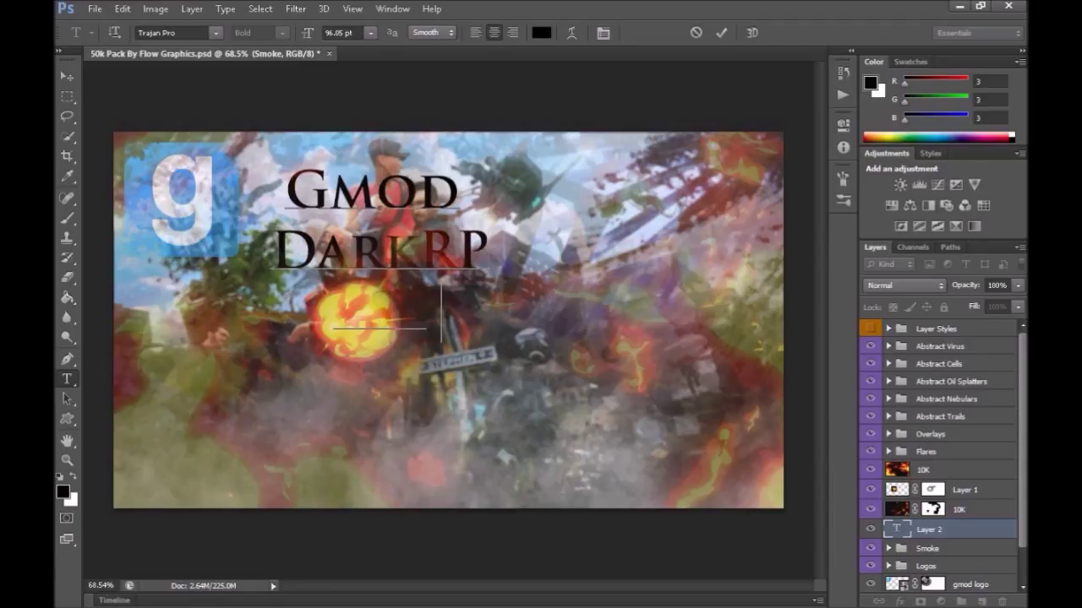
pyautogui.press('BackSpace')
pyautogui.press('BackSpace')
pyautogui.press('BackSpace')
pyautogui.write('SERVER')
pyautogui.click(928, 531)
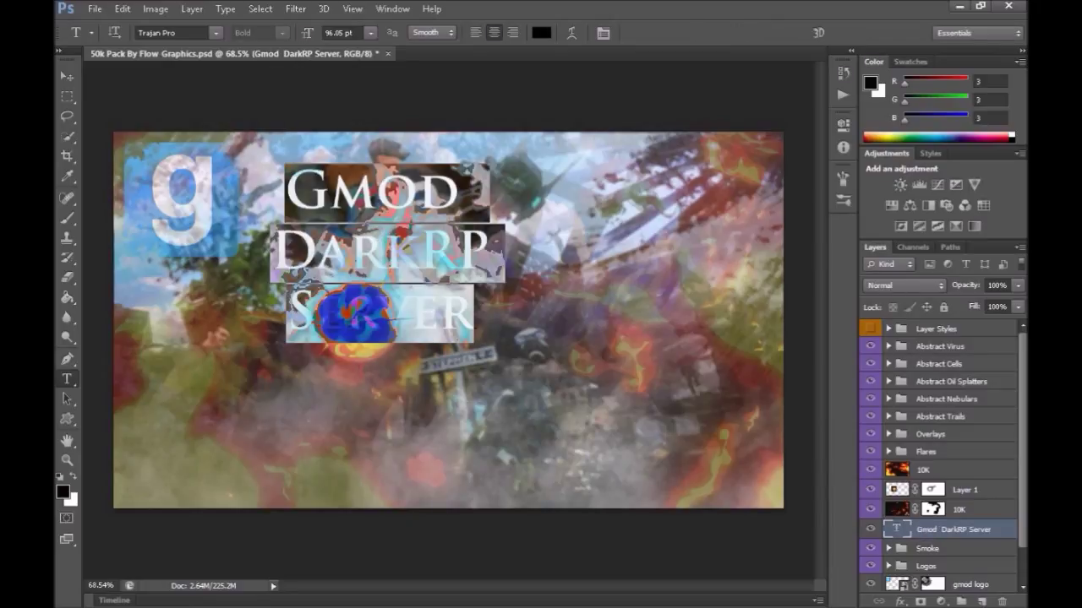
# Step: Set the title's font to Real Stones Rough at 141.05 pt
pyautogui.click(216, 32)
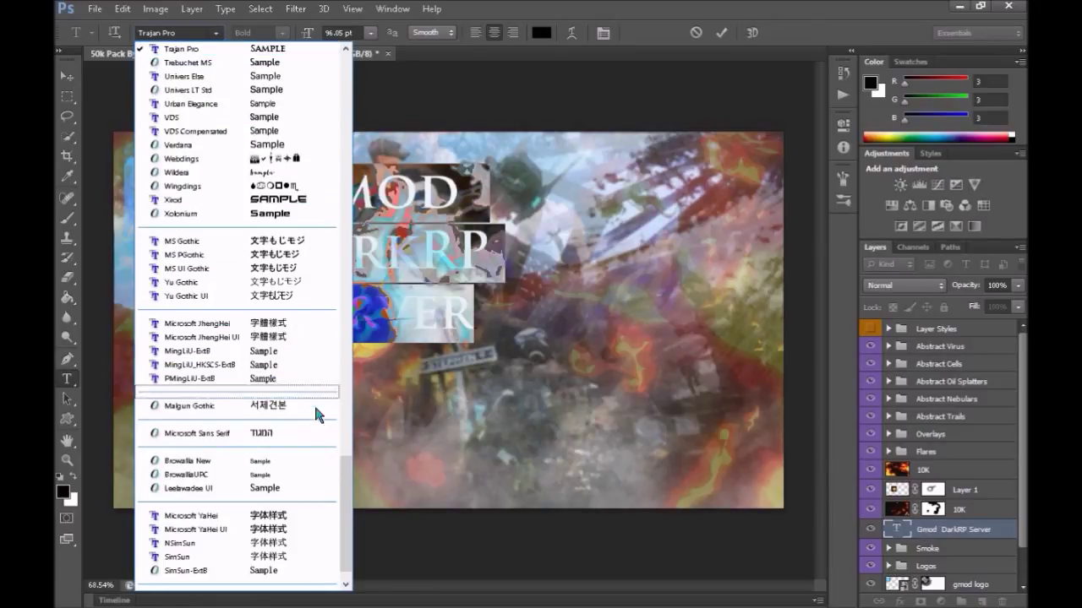
pyautogui.moveTo(346, 515); pyautogui.dragTo(345, 401)
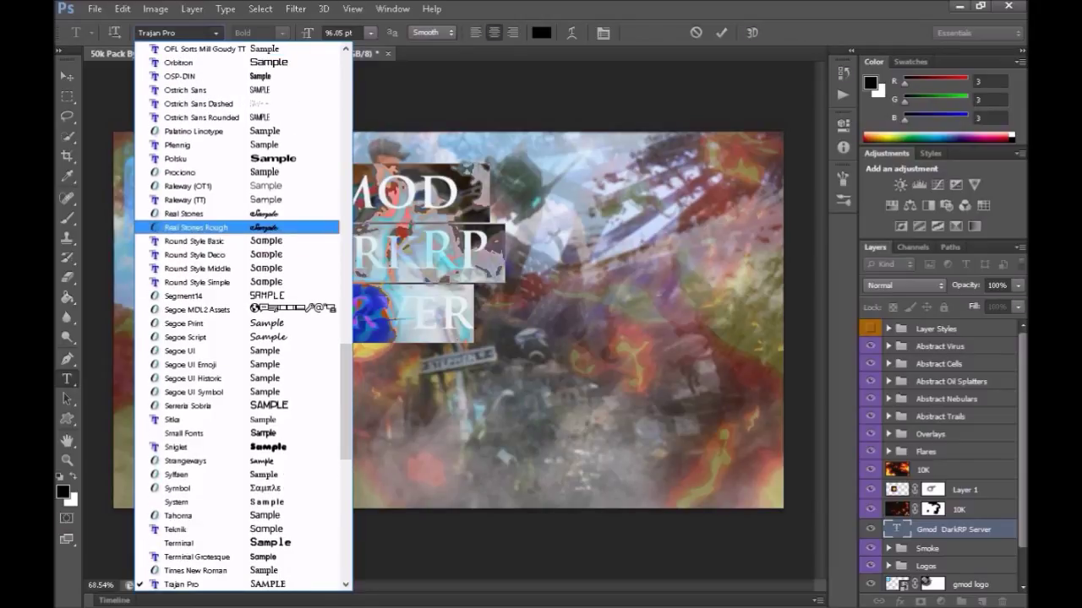
pyautogui.click(196, 228)
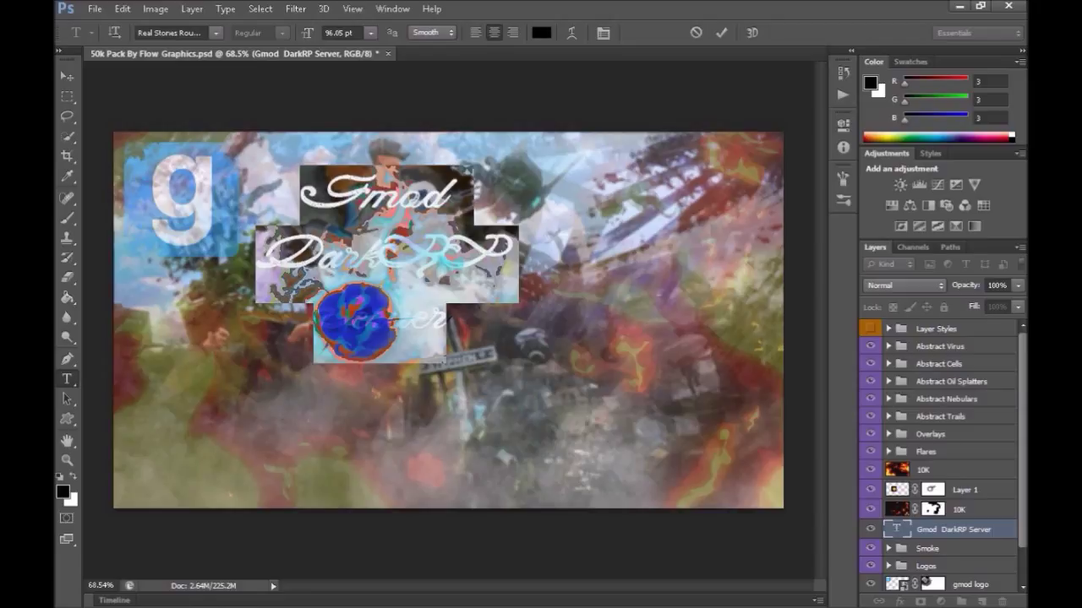
pyautogui.click(329, 32)
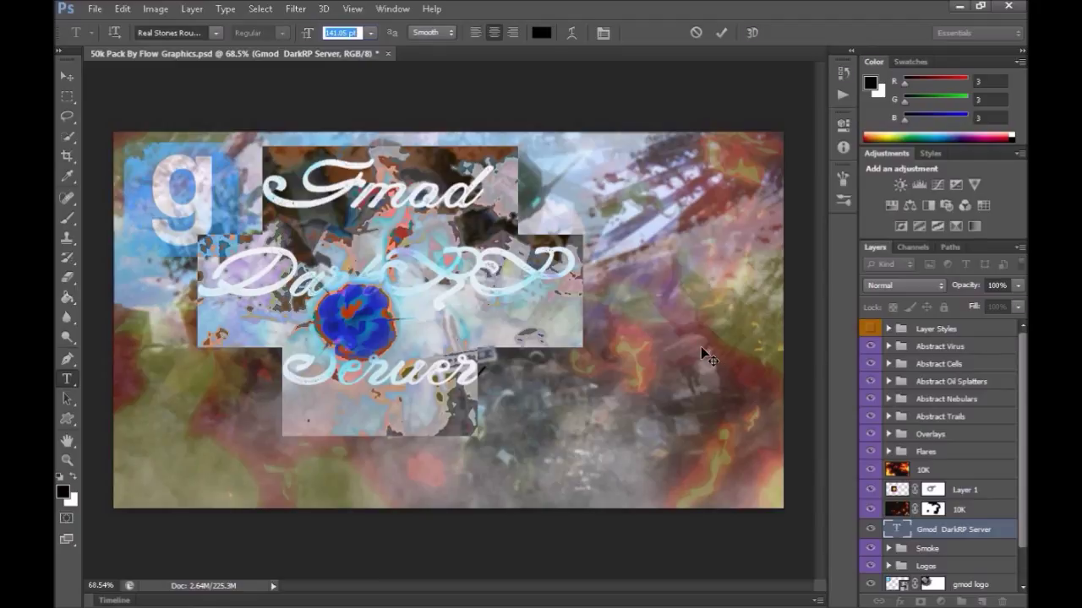
pyautogui.press('Return')
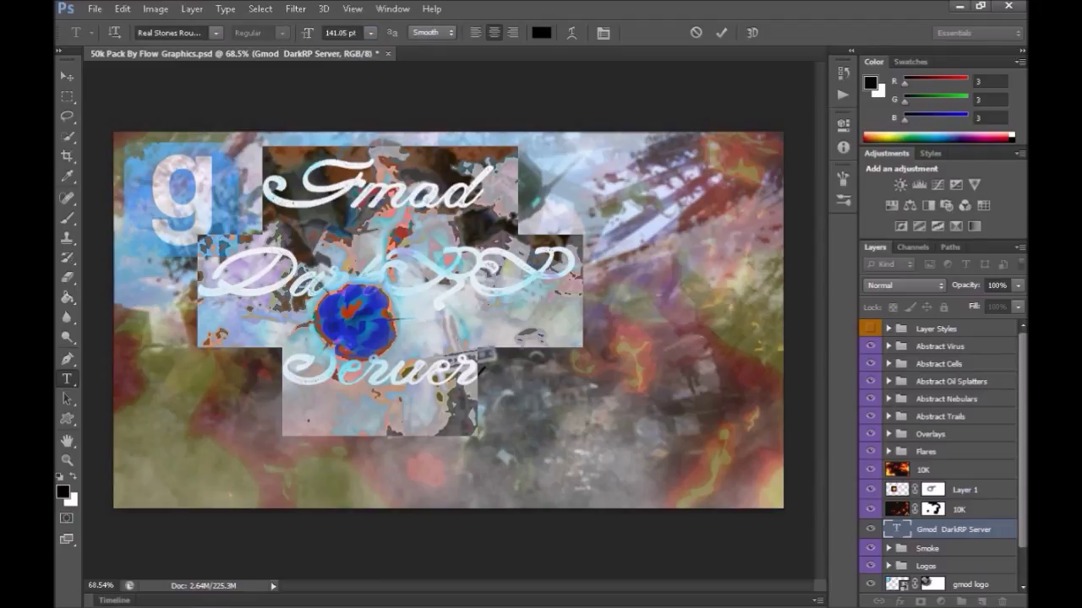
# Step: Commit the title, drag it down and right, and centre it horizontally on the canvas
pyautogui.click(959, 535)
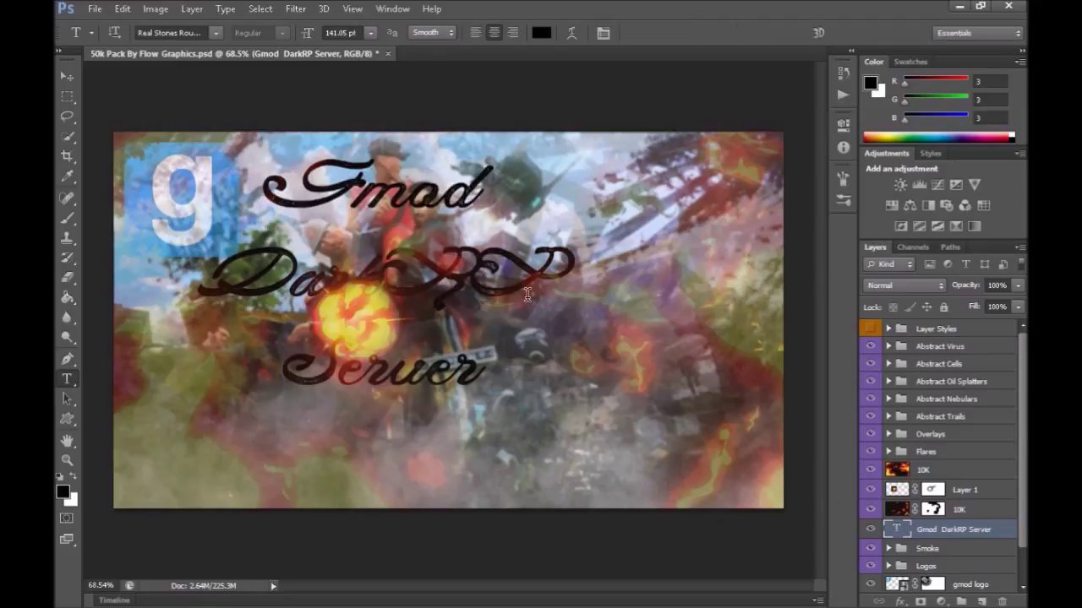
pyautogui.press('v')
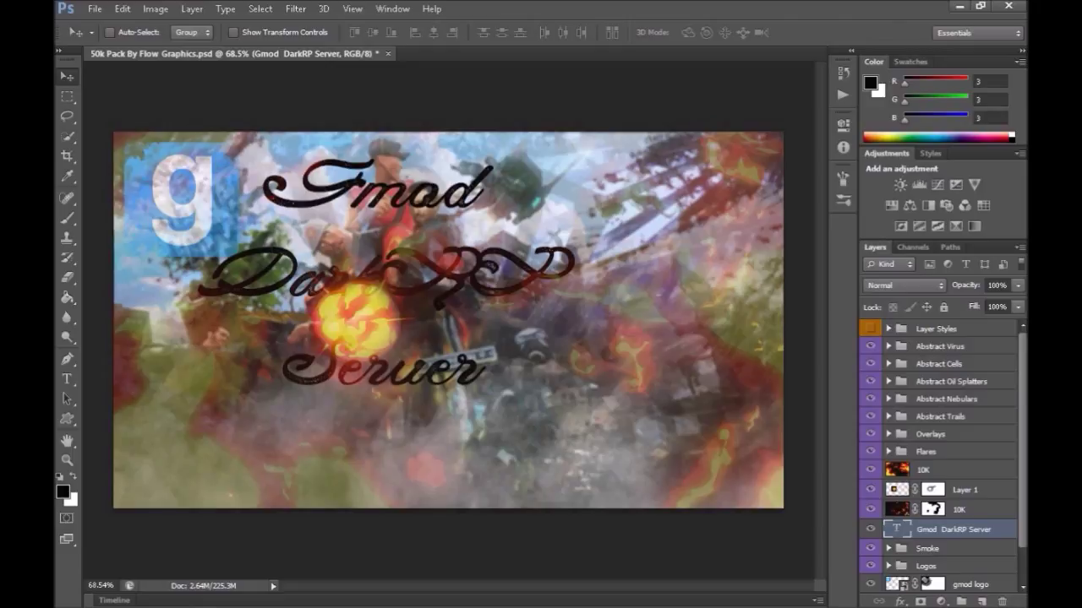
pyautogui.moveTo(440, 269); pyautogui.dragTo(496, 304)
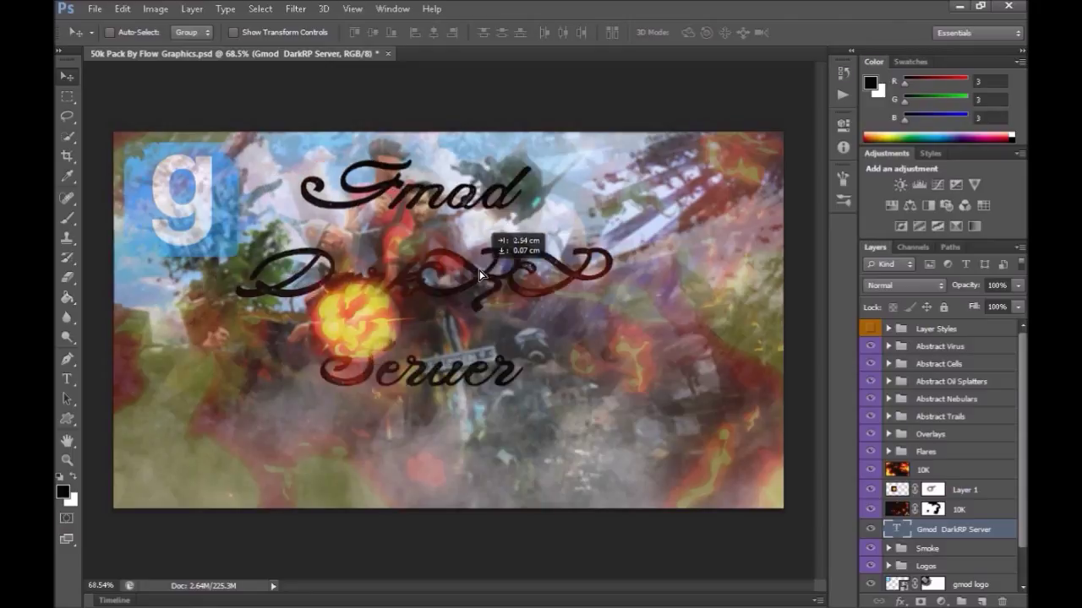
pyautogui.hotkey('ctrl', 'a')
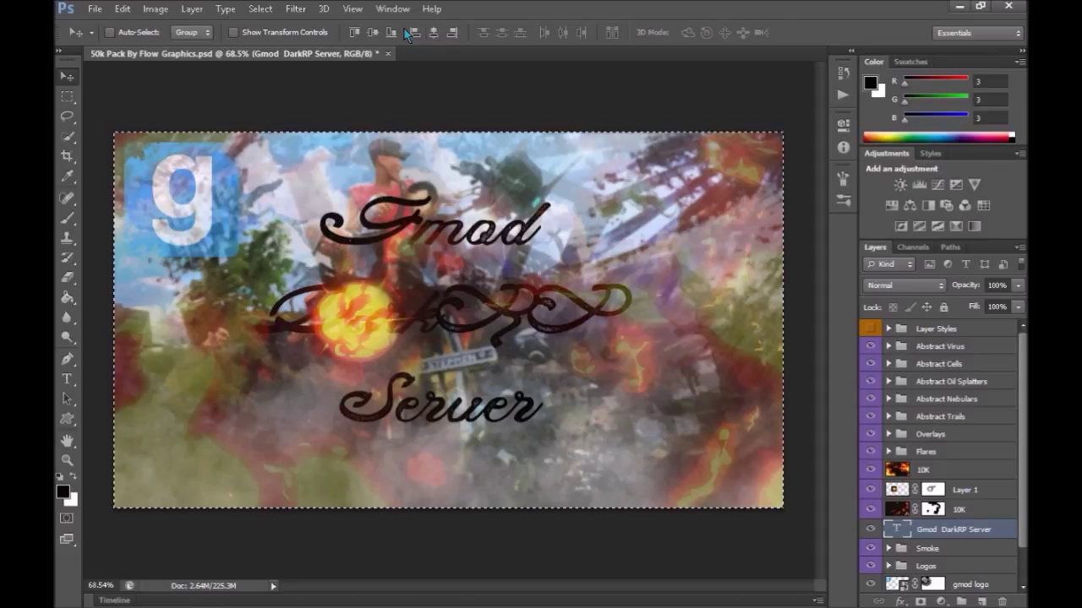
pyautogui.click(376, 33)
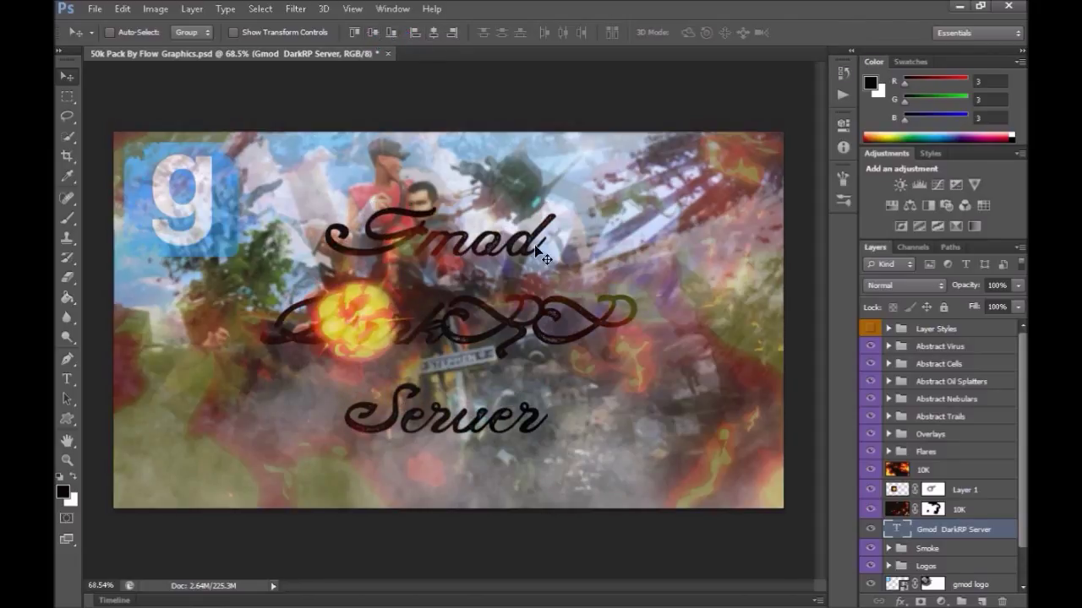
pyautogui.hotkey('ctrl', 'd')
pyautogui.press('t')
pyautogui.click(538, 419)
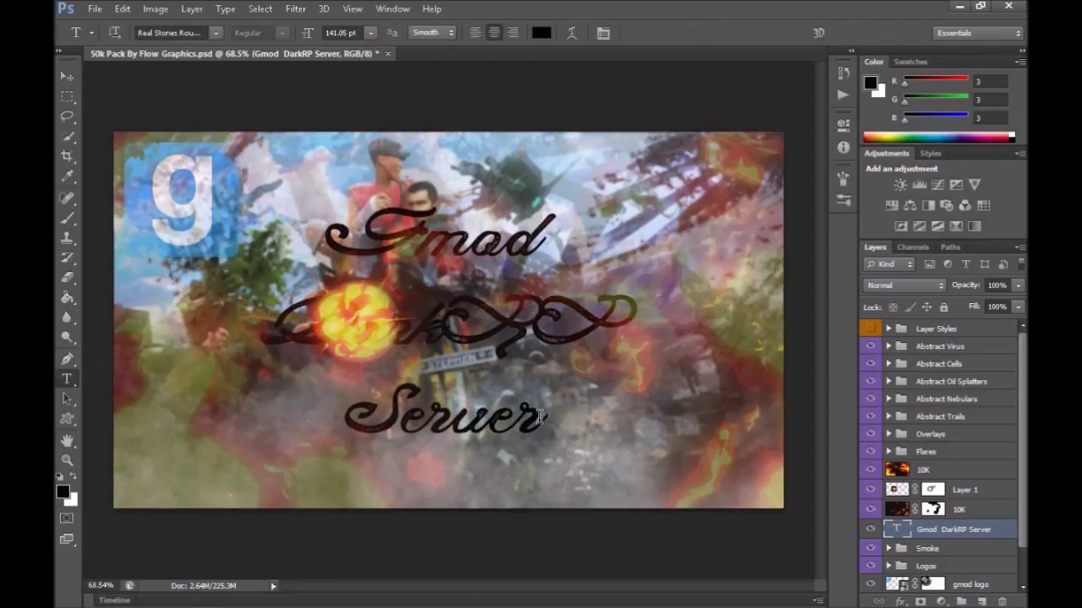
# Step: Resize all the title text to 183.05 pt and put the text layer into Free Transform
pyautogui.hotkey('ctrl', 'a')
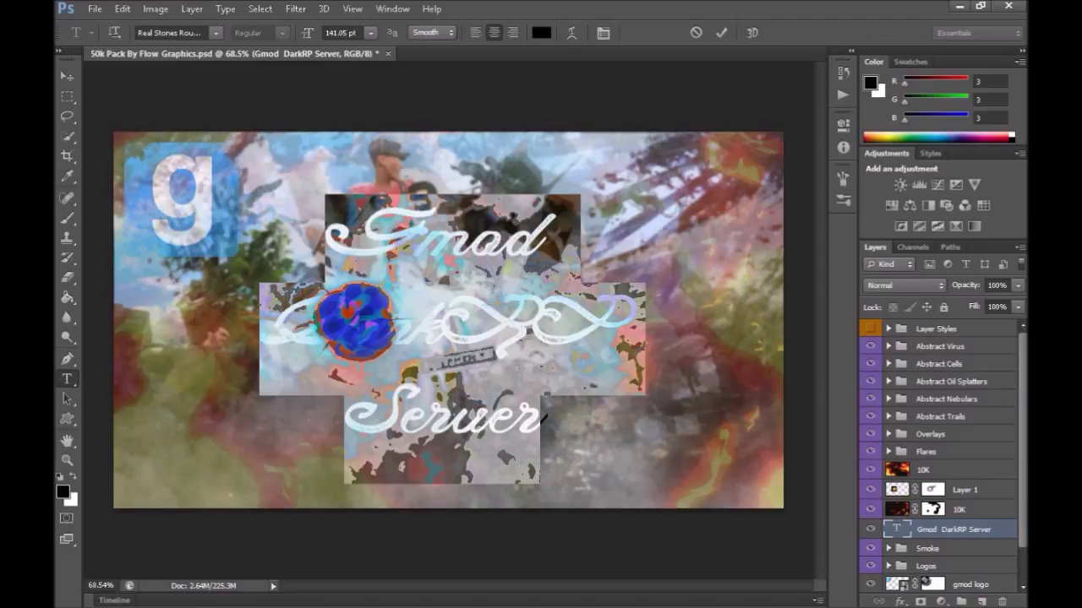
pyautogui.click(350, 225)
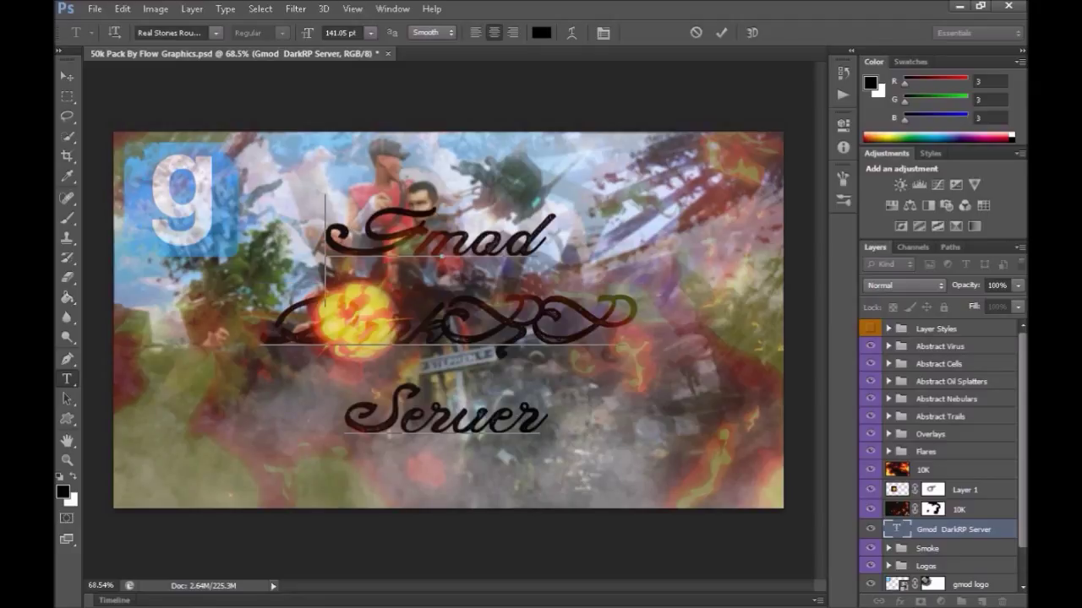
pyautogui.hotkey('ctrl', 'a')
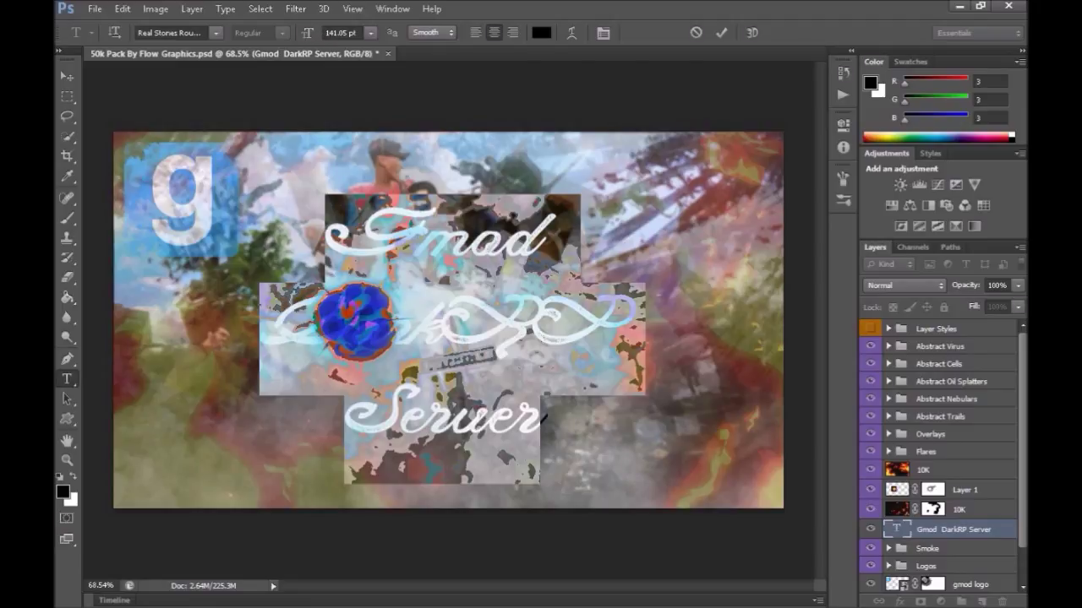
pyautogui.write('183.05')
pyautogui.press('Return')
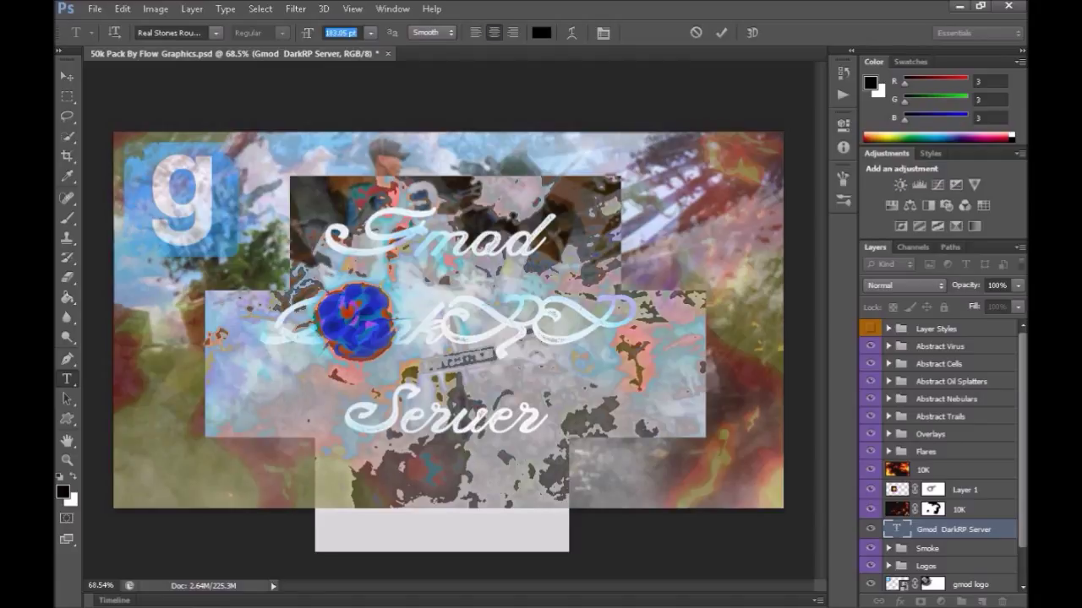
pyautogui.click(341, 34)
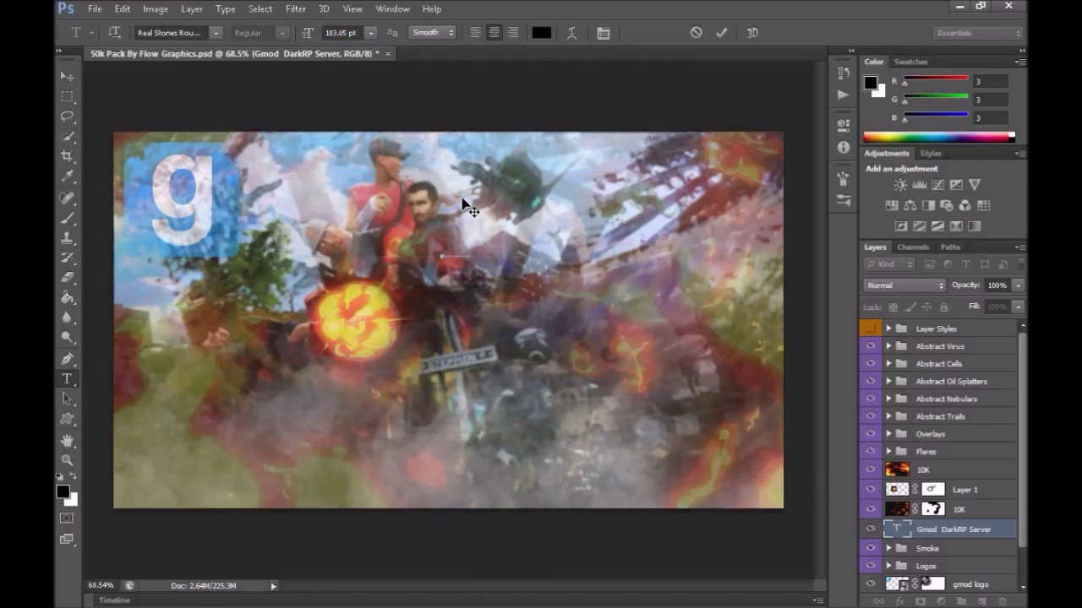
pyautogui.hotkey('ctrl', 't')
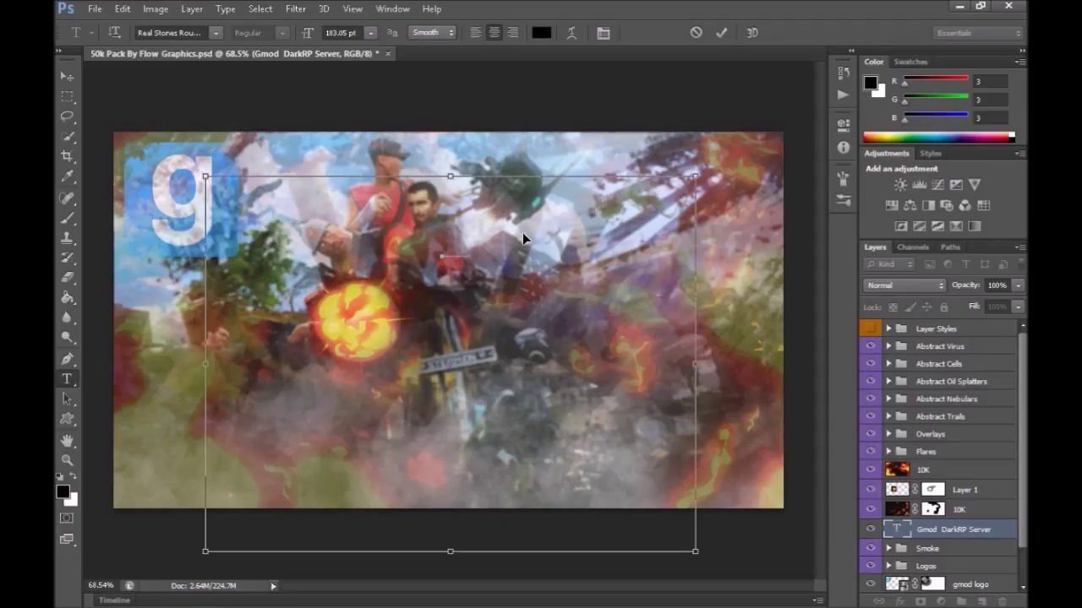
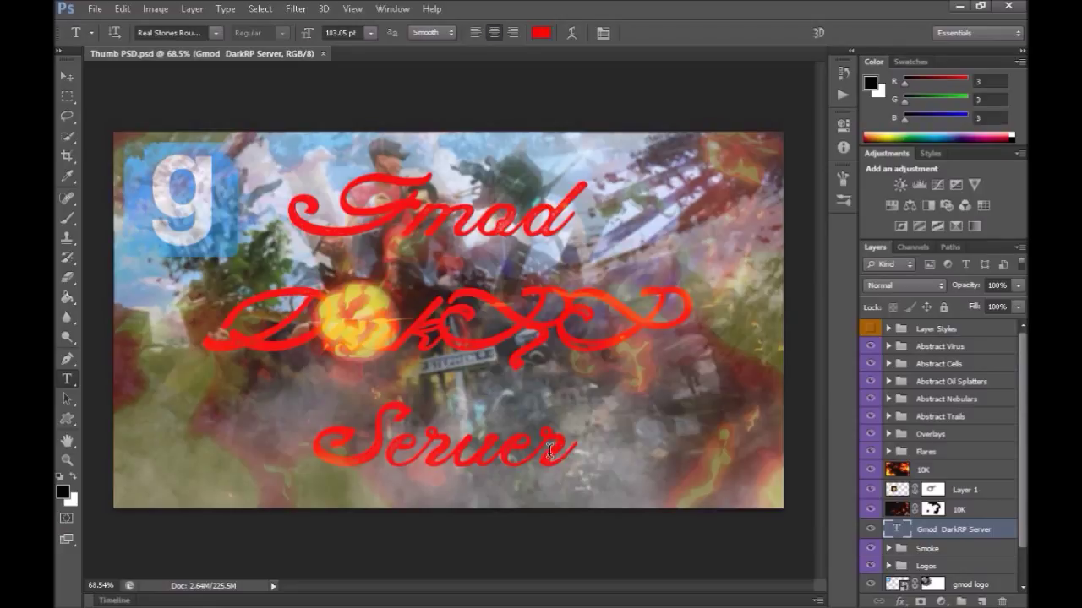
# Step: Commit the red title text edit and duplicate the Gmod DarkRP Server text layer
pyautogui.moveTo(565, 438); pyautogui.dragTo(262, 188)
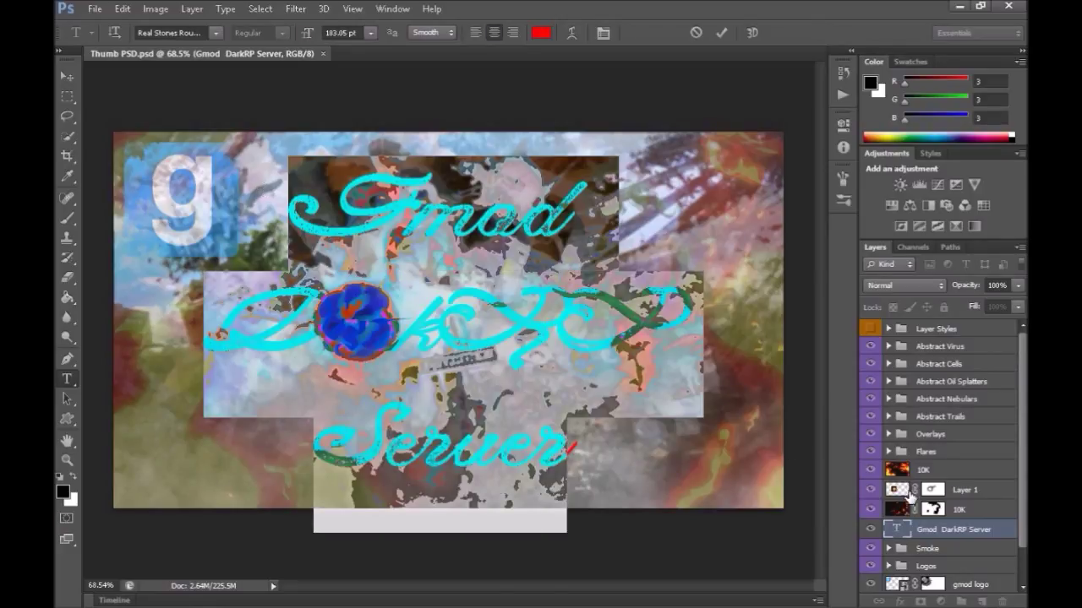
pyautogui.hotkey('ctrl', 'h')
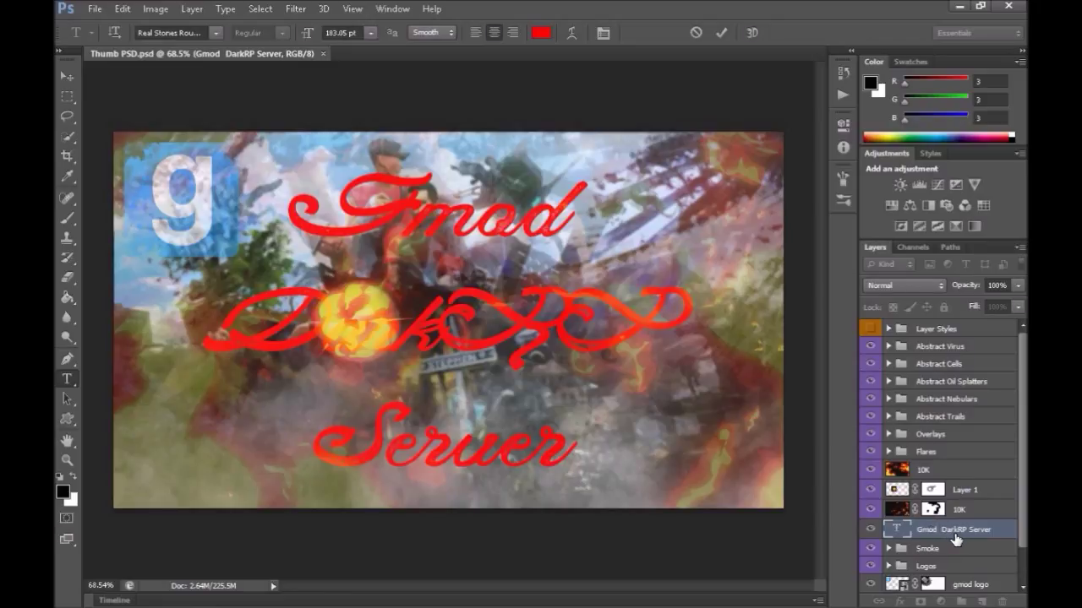
pyautogui.click(963, 530)
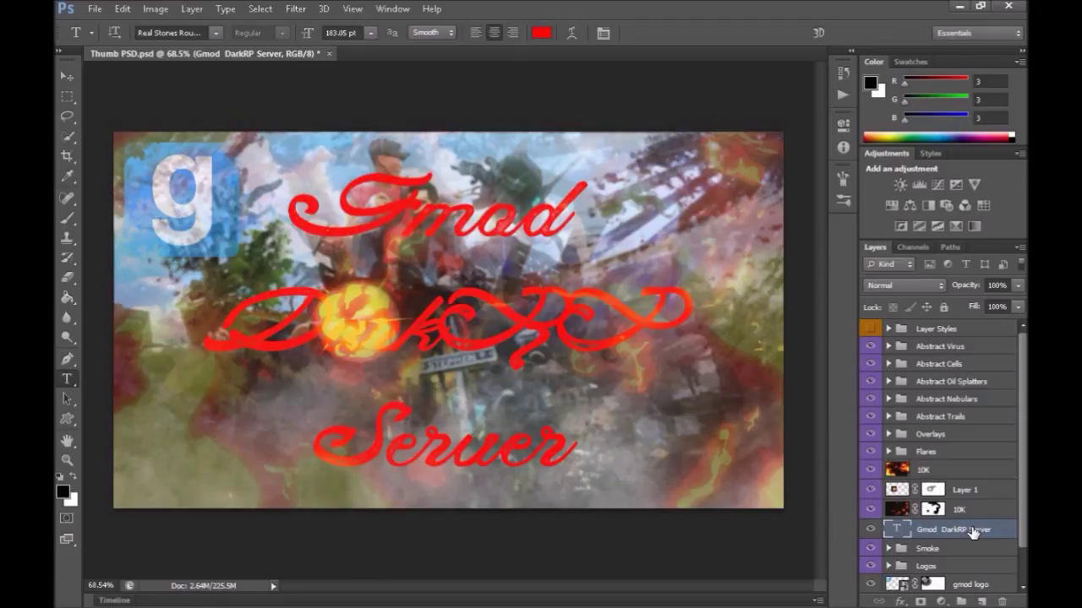
pyautogui.moveTo(974, 530); pyautogui.dragTo(982, 601)
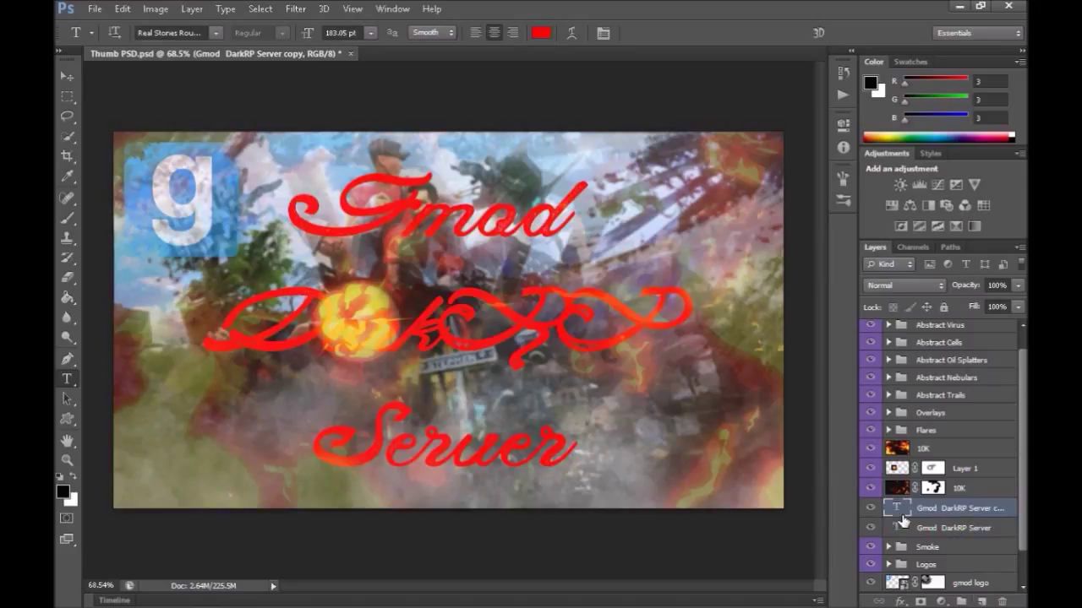
# Step: Rasterize the original Gmod DarkRP Server layer and apply a 15-pixel Gaussian Blur
pyautogui.click(903, 524)
pyautogui.click(295, 9)
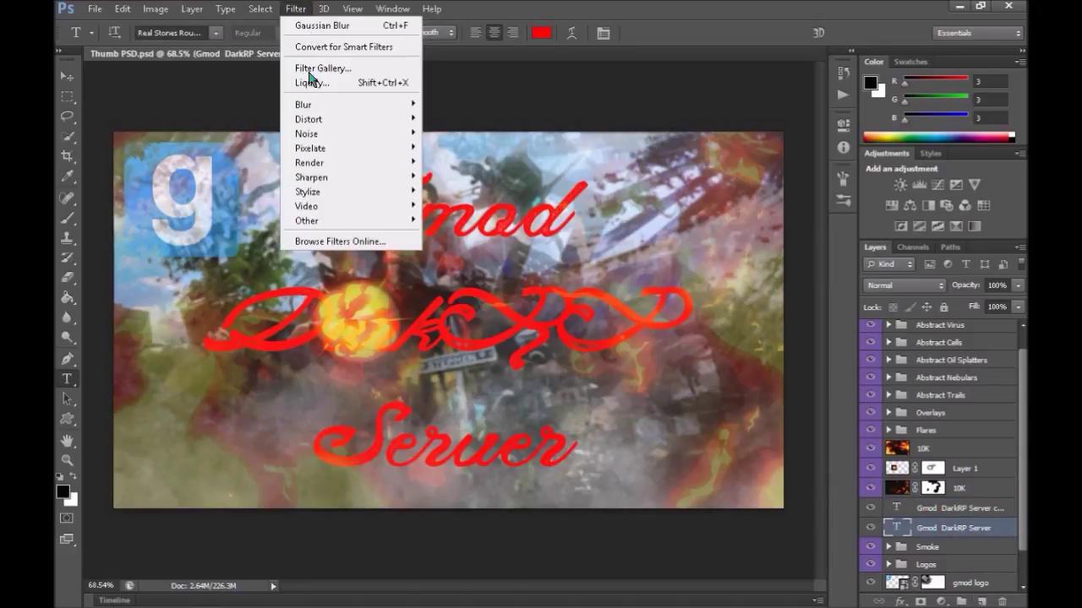
pyautogui.click(218, 196)
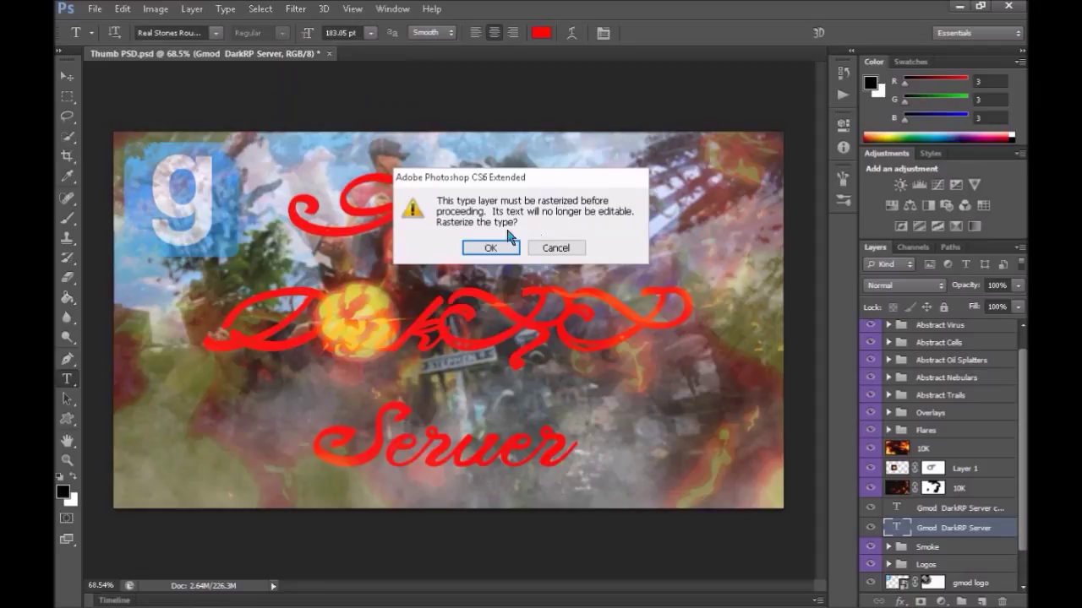
pyautogui.click(491, 247)
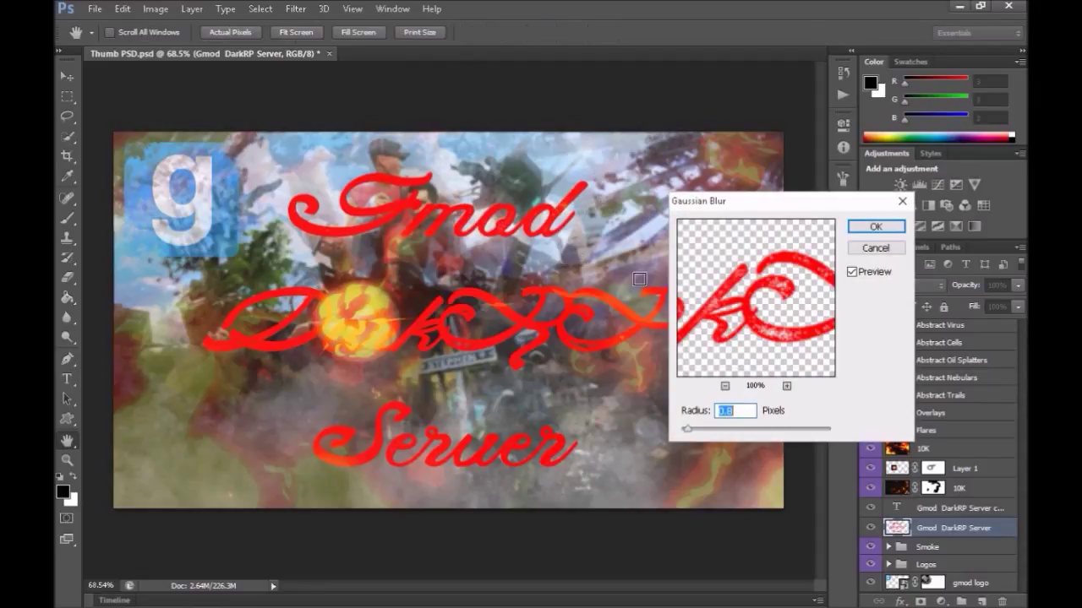
pyautogui.write('1')
pyautogui.write('5')
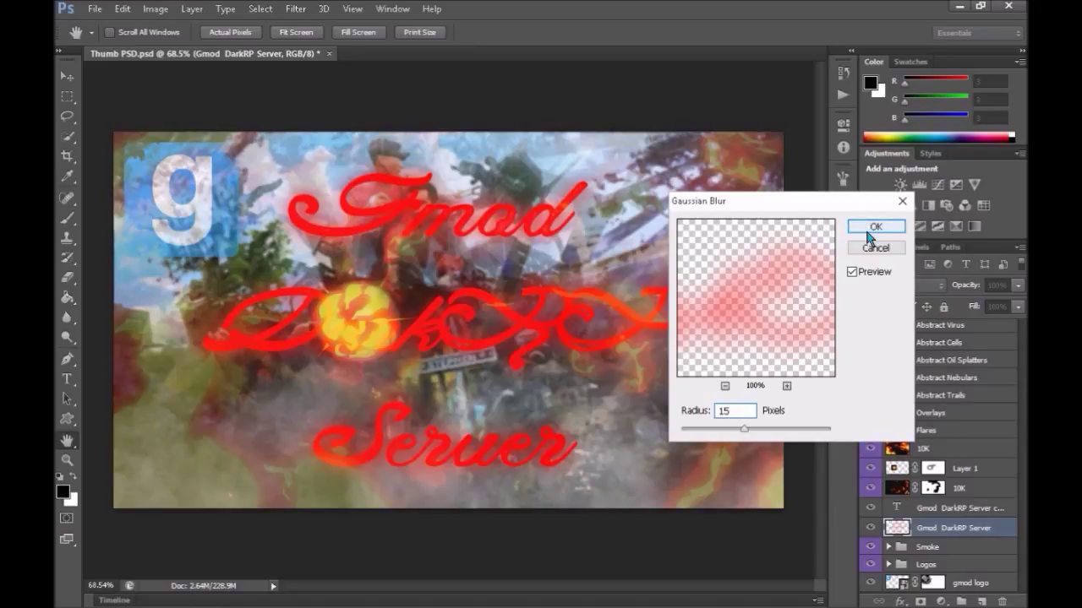
pyautogui.click(868, 234)
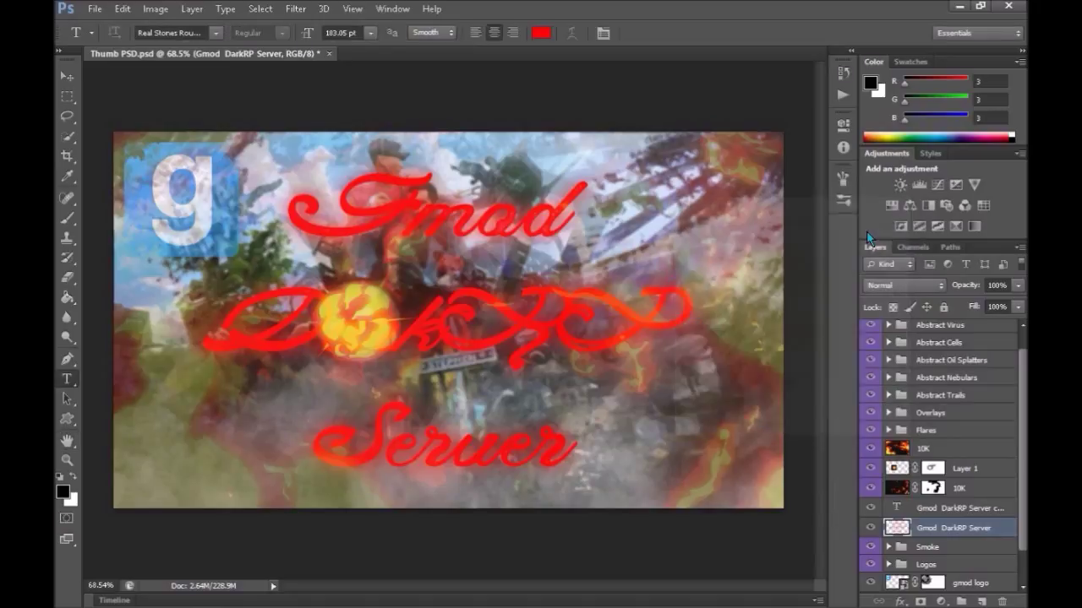
# Step: Add a 3 px black stroke to the Gmod DarkRP Server copy layer
pyautogui.click(938, 509)
pyautogui.rightClick(943, 511)
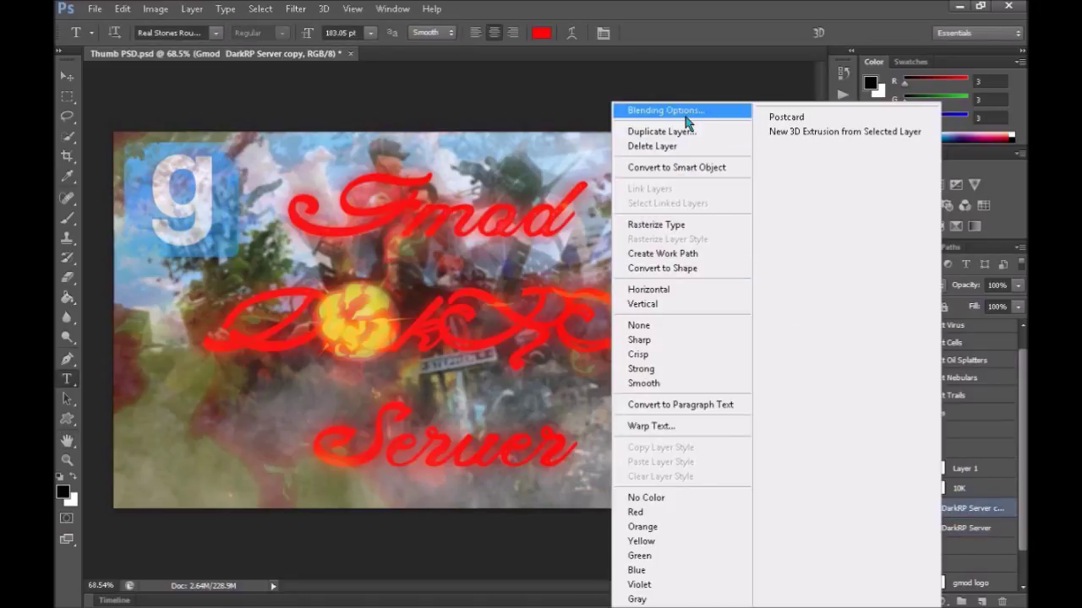
pyautogui.click(686, 113)
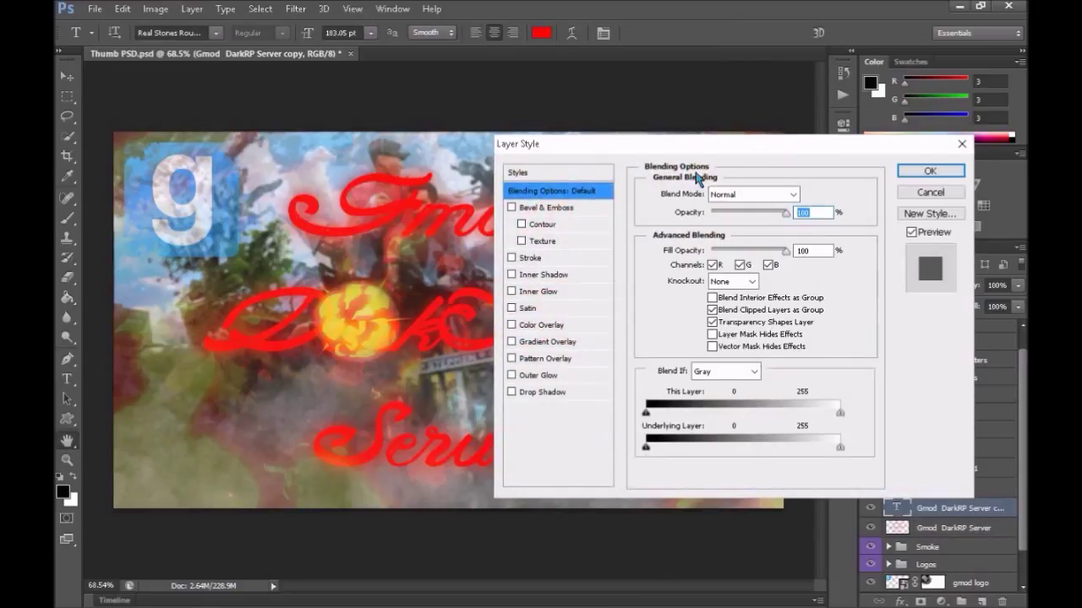
pyautogui.click(536, 259)
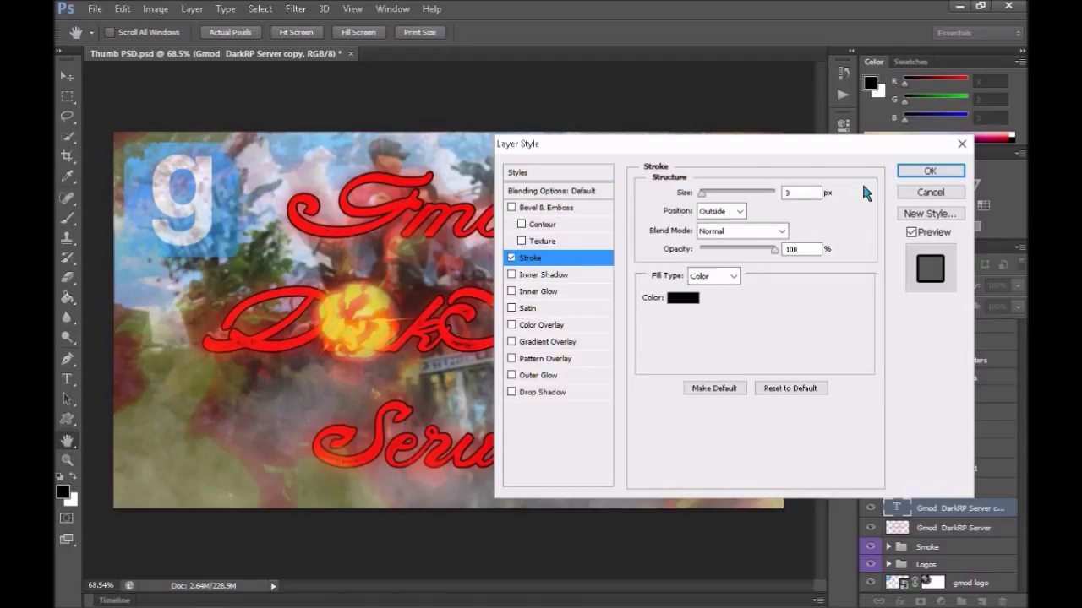
pyautogui.click(923, 173)
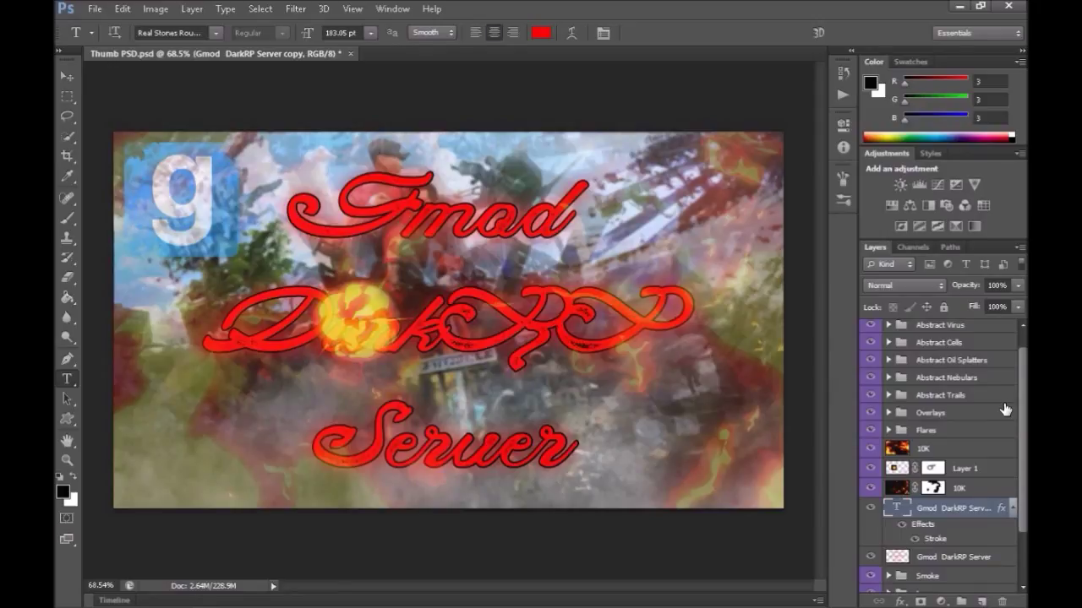
# Step: Merge the stroked copy with its blurred glow layer and move it below Flares
pyautogui.click(1014, 508)
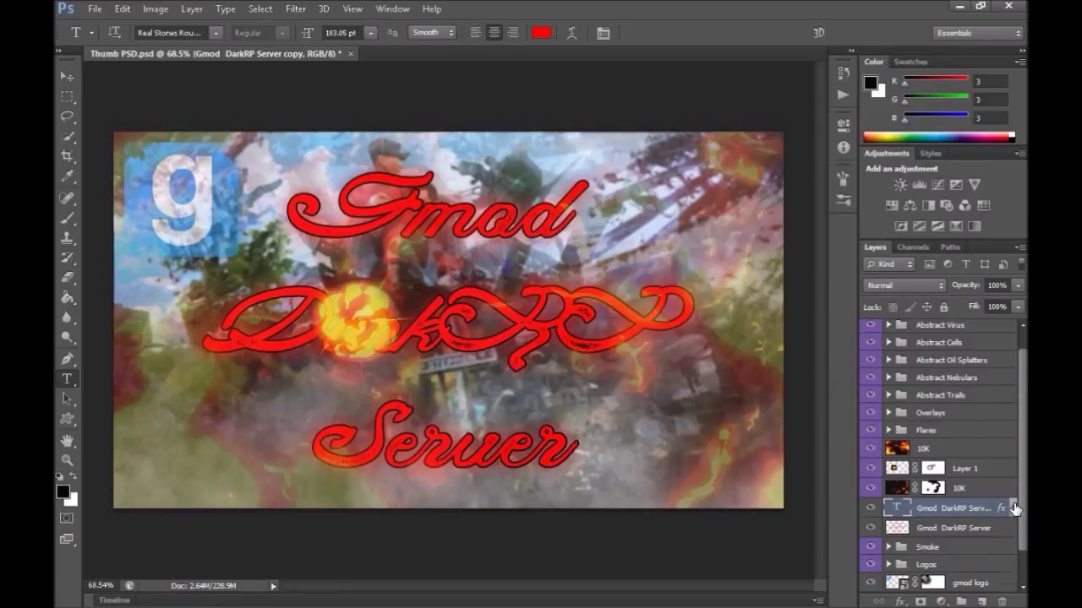
pyautogui.keyDown('shift'); pyautogui.click(944, 528); pyautogui.keyUp('shift')
pyautogui.hotkey('ctrl', 'e')
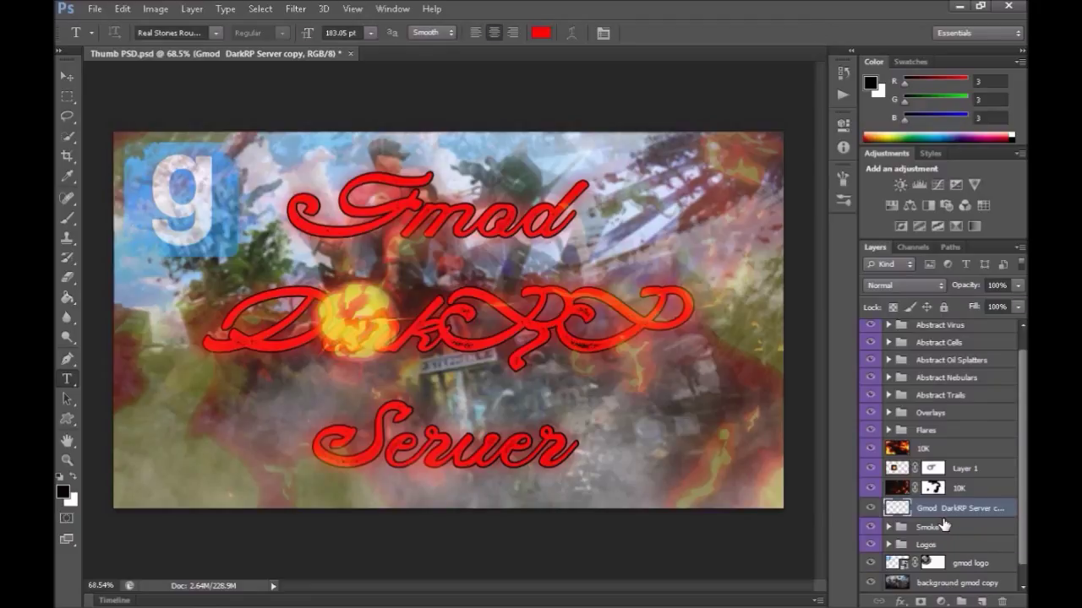
pyautogui.moveTo(944, 509); pyautogui.dragTo(946, 445)
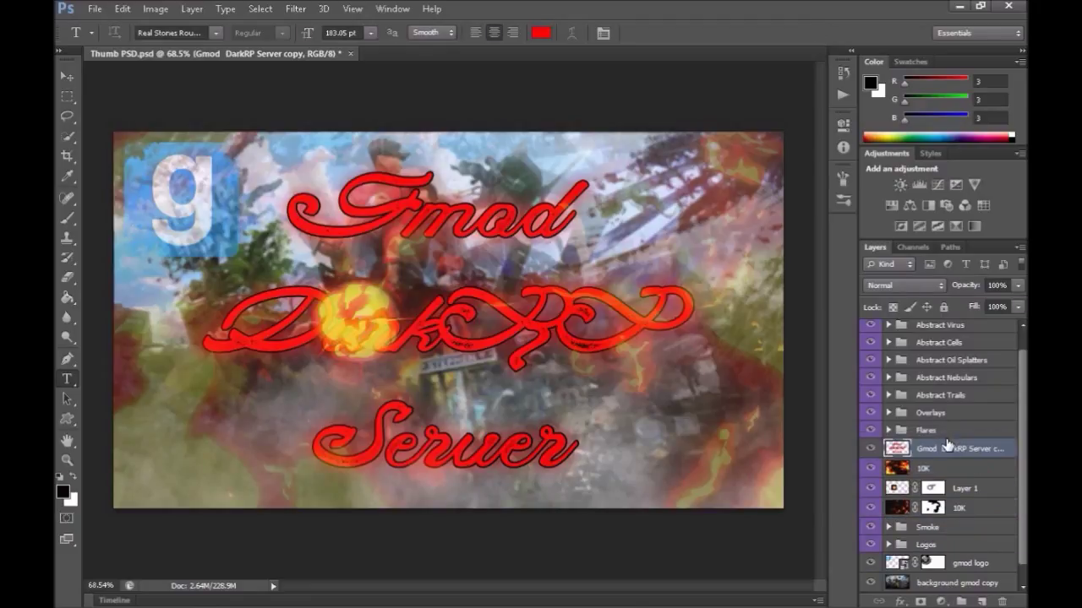
pyautogui.scroll(1, 966, 517)
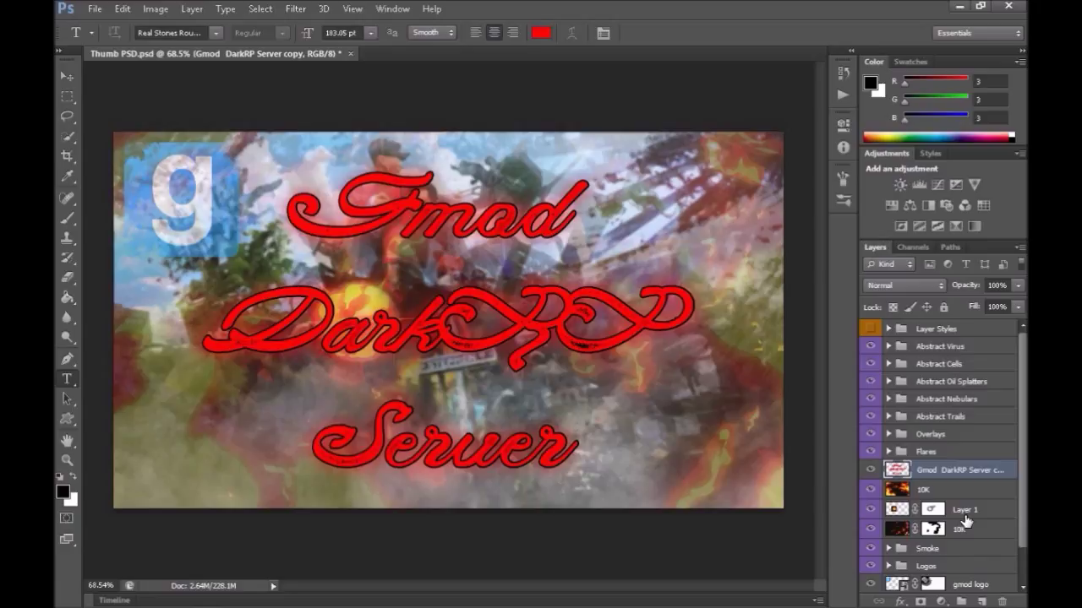
pyautogui.click(888, 451)
# Step: Try the first flare, then show the horizontal streak flare and move it down across DarkRP
pyautogui.click(872, 472)
pyautogui.click(872, 470)
pyautogui.click(873, 488)
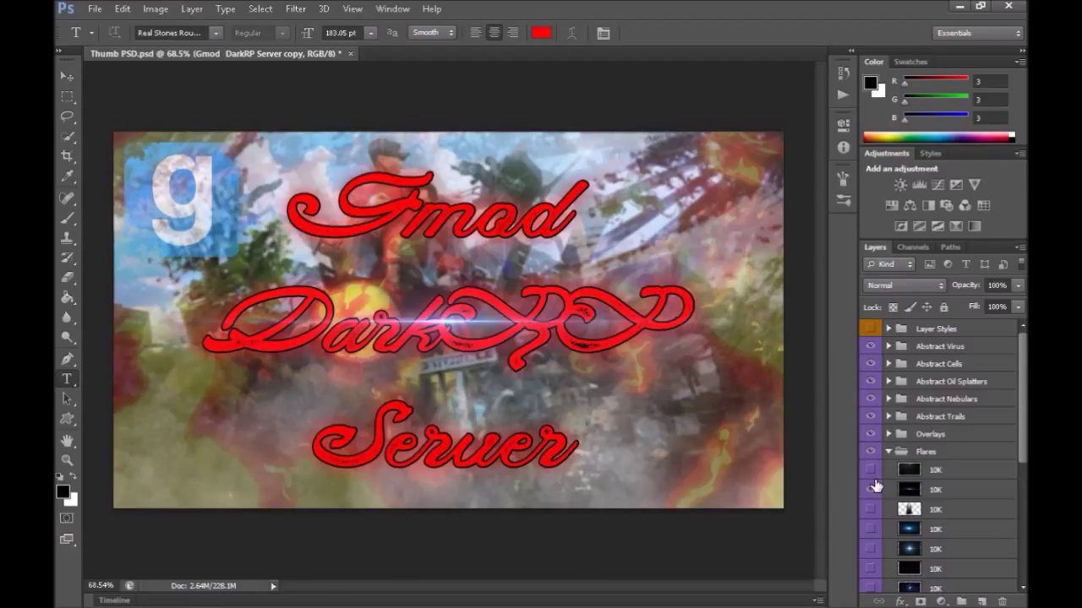
pyautogui.click(909, 492)
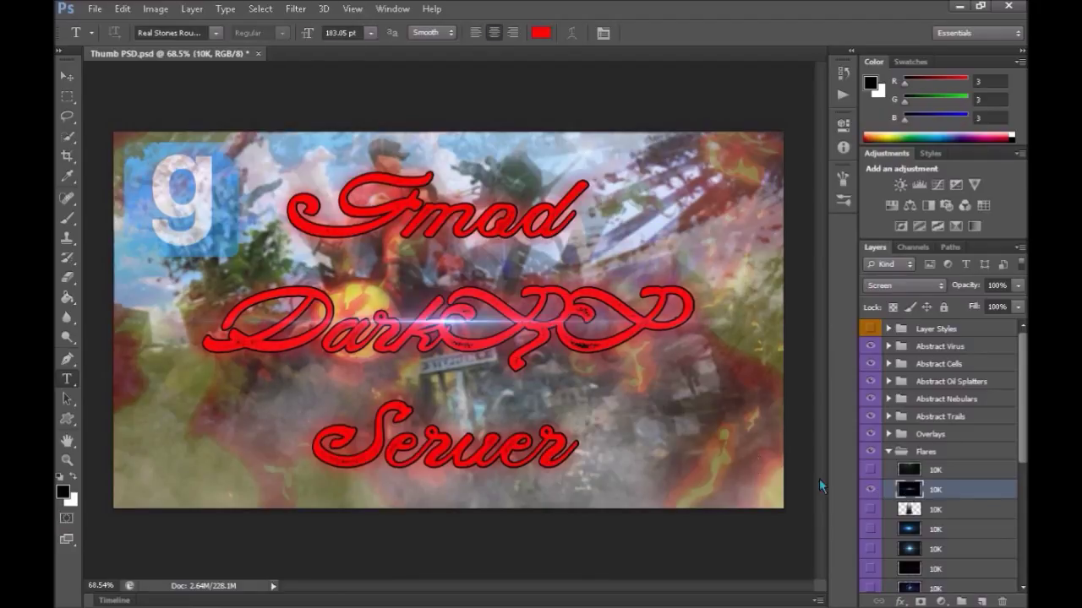
pyautogui.press('v')
pyautogui.moveTo(482, 323); pyautogui.dragTo(482, 367)
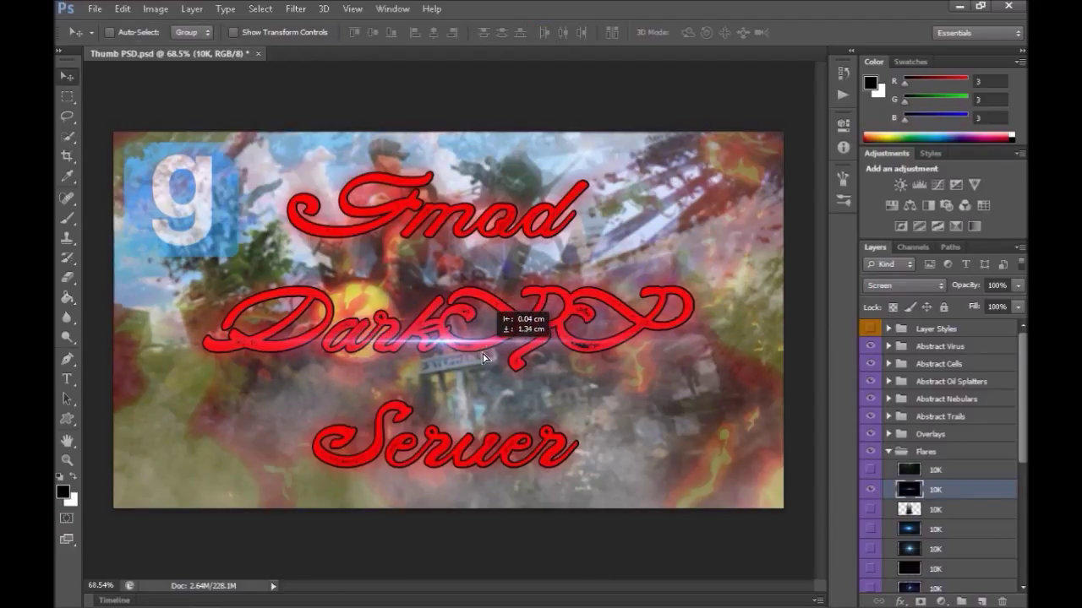
# Step: Preview another flare, then move the bright blue flare above DarkRP and hide it again
pyautogui.click(872, 529)
pyautogui.click(871, 529)
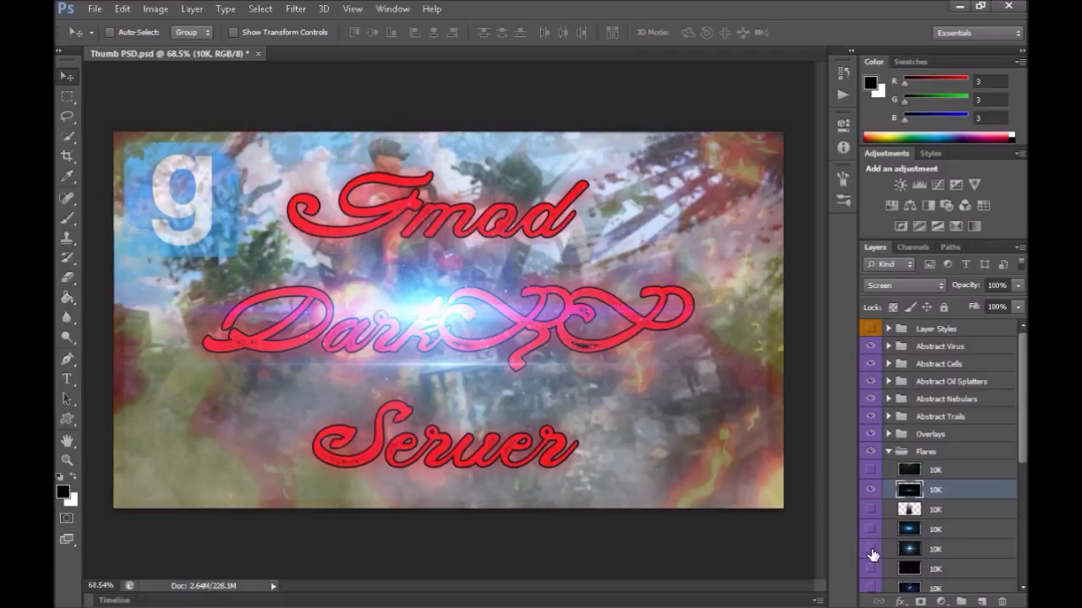
pyautogui.click(871, 549)
pyautogui.click(915, 551)
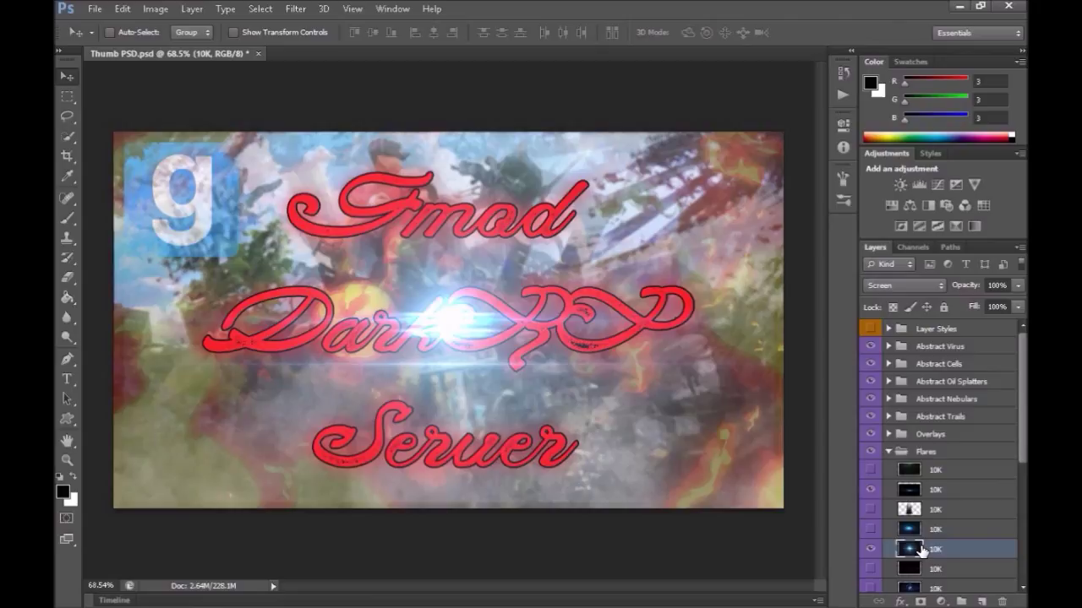
pyautogui.moveTo(479, 327); pyautogui.dragTo(479, 283)
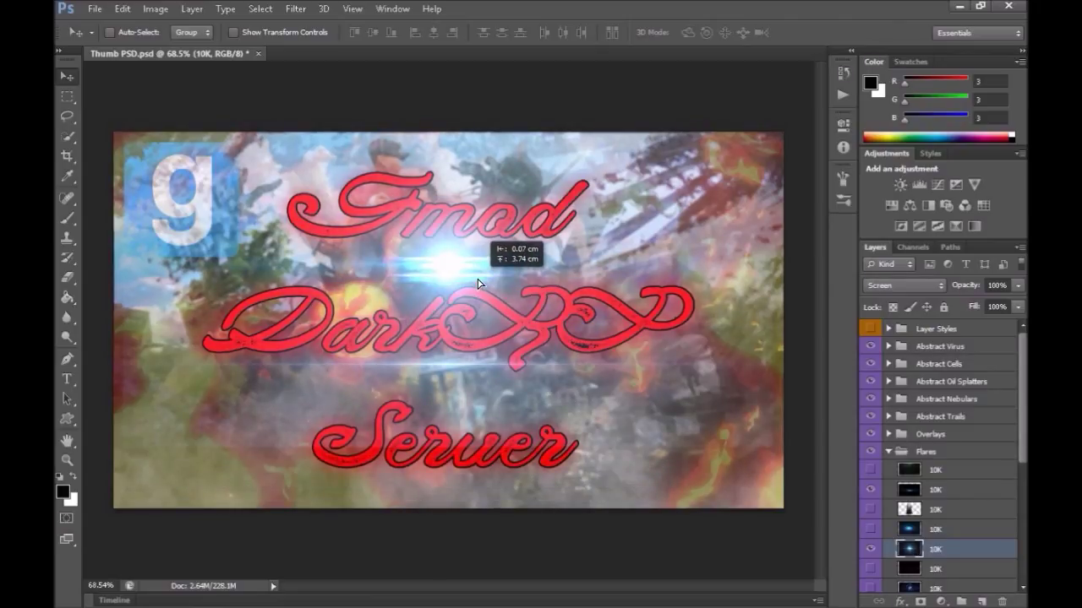
pyautogui.moveTo(478, 283); pyautogui.dragTo(479, 285)
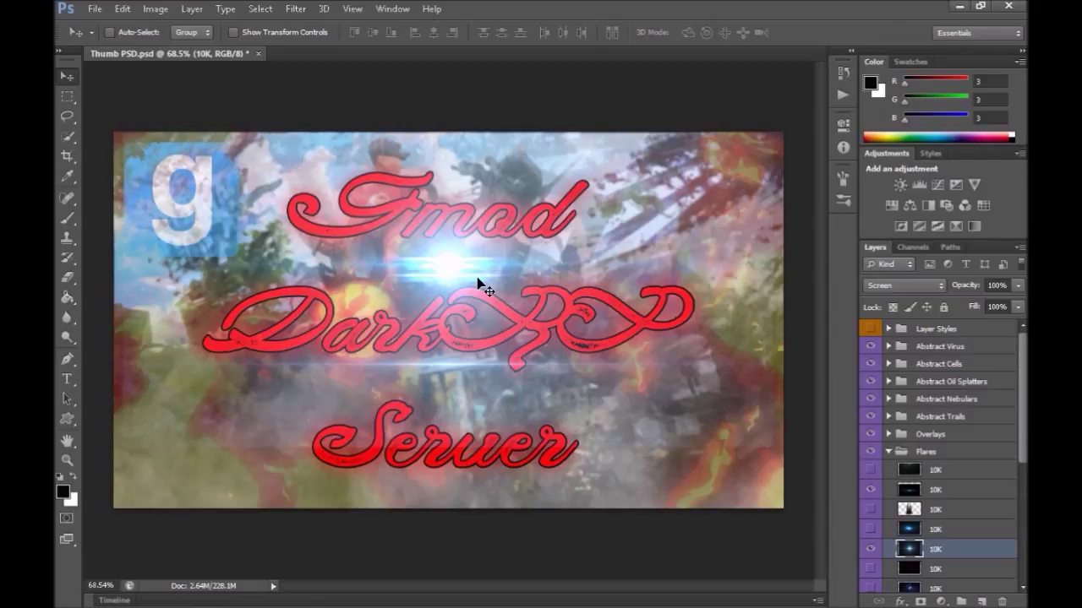
pyautogui.click(871, 549)
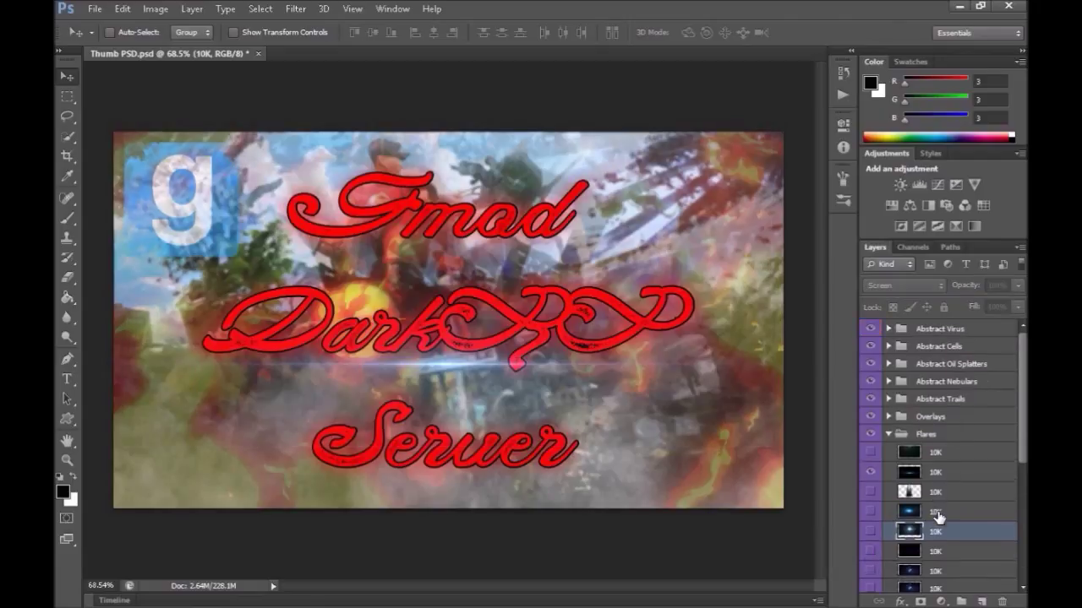
# Step: Preview the ring and light-rays flares, then collapse Flares and expand the Overlays group
pyautogui.scroll(-2, 872, 556)
pyautogui.click(871, 553)
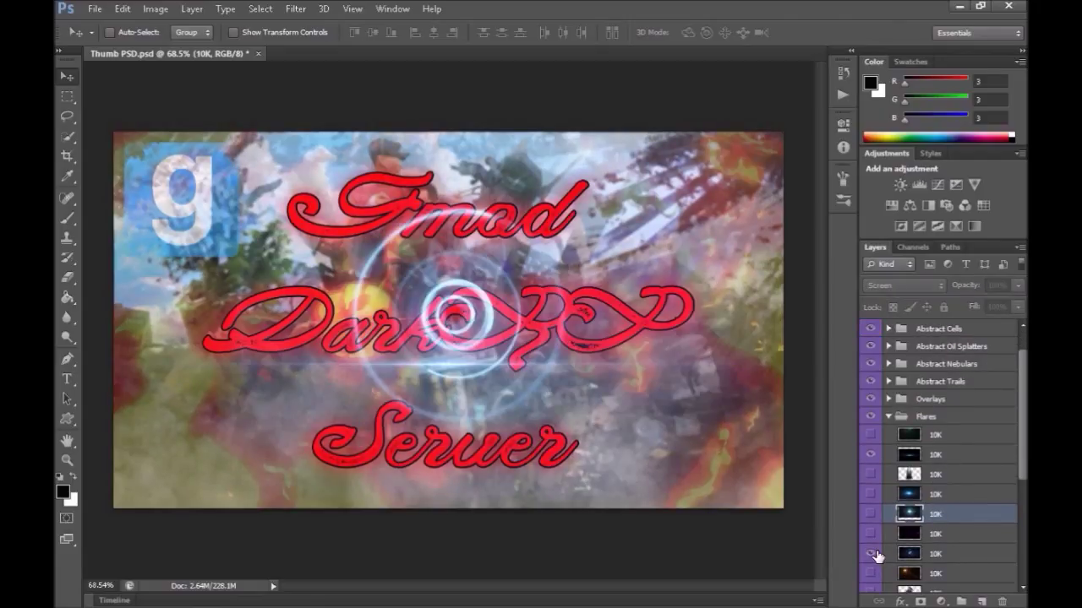
pyautogui.click(872, 555)
pyautogui.scroll(-2, 879, 575)
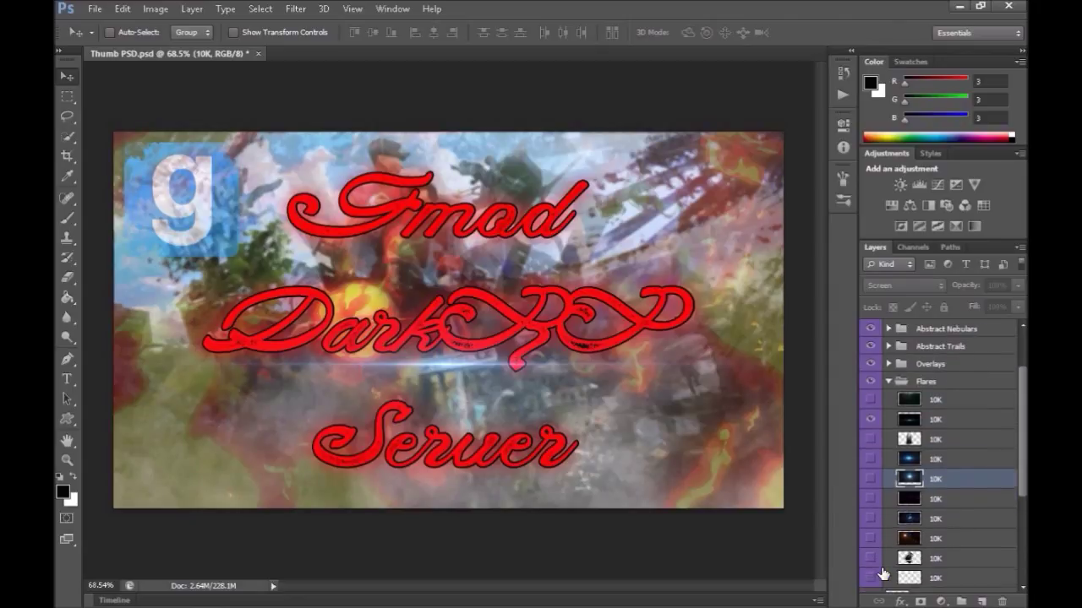
pyautogui.scroll(-1, 882, 574)
pyautogui.click(871, 558)
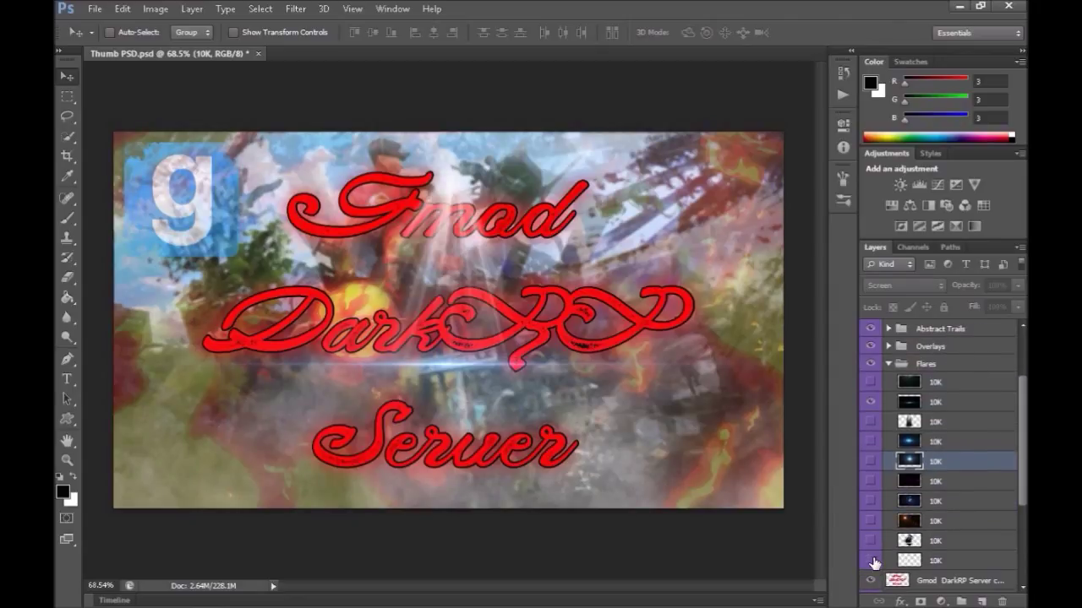
pyautogui.click(871, 560)
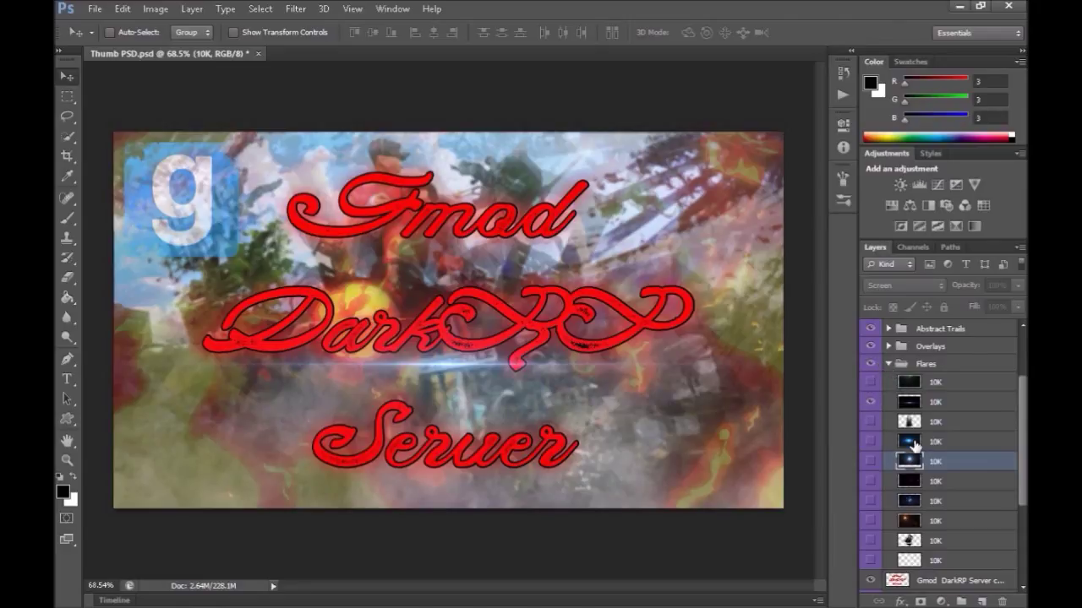
pyautogui.scroll(1, 888, 376)
pyautogui.click(889, 382)
pyautogui.click(888, 416)
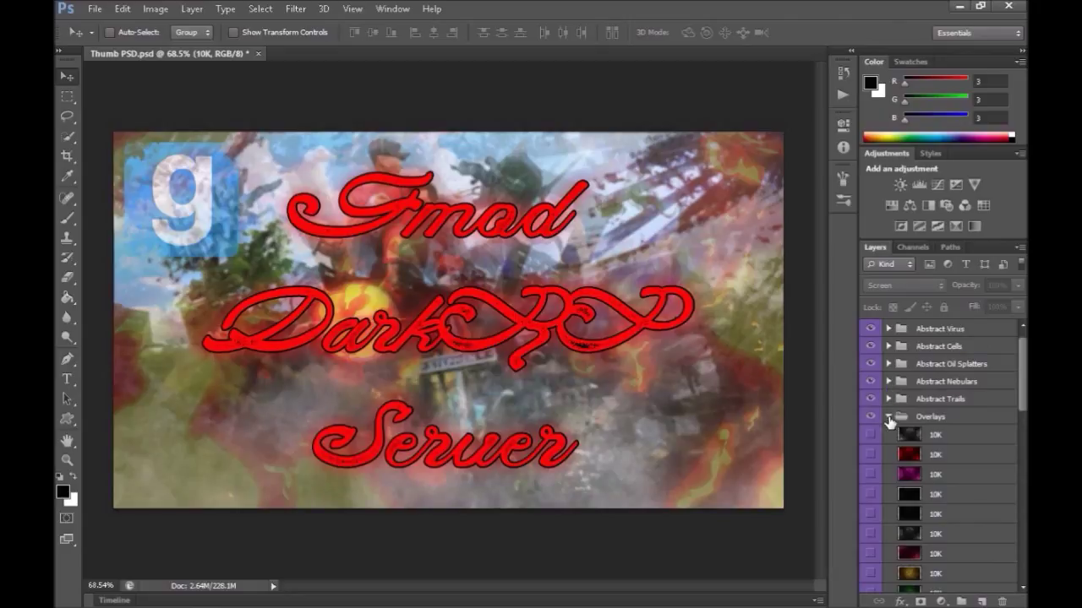
# Step: Show the first overlay texture, enlarge it to about 107%, and move it beneath the title layers
pyautogui.click(872, 438)
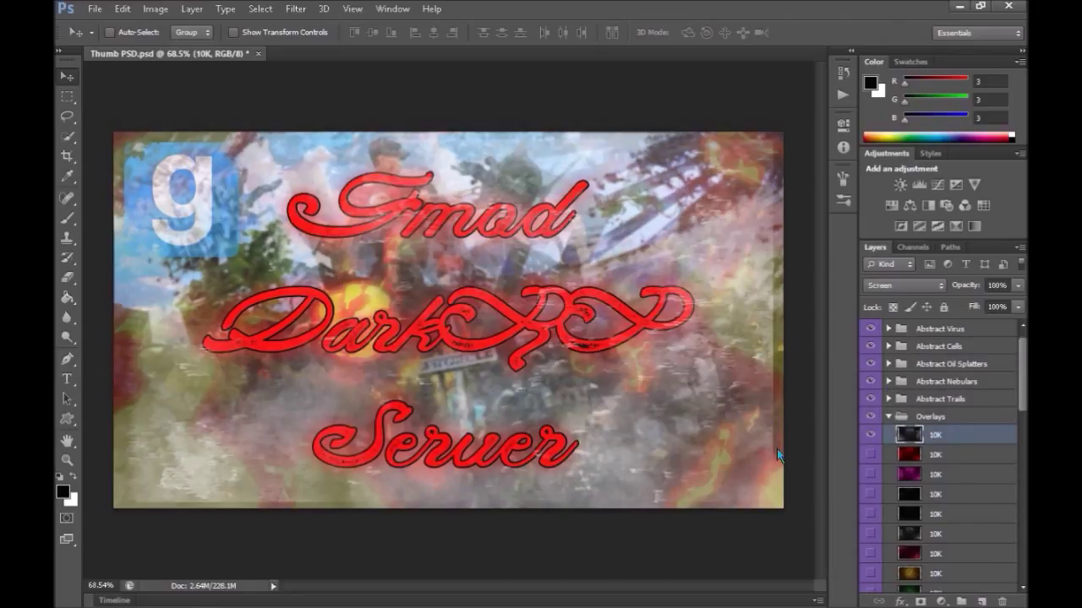
pyautogui.hotkey('ctrl', 't')
pyautogui.moveTo(776, 504); pyautogui.dragTo(788, 510)
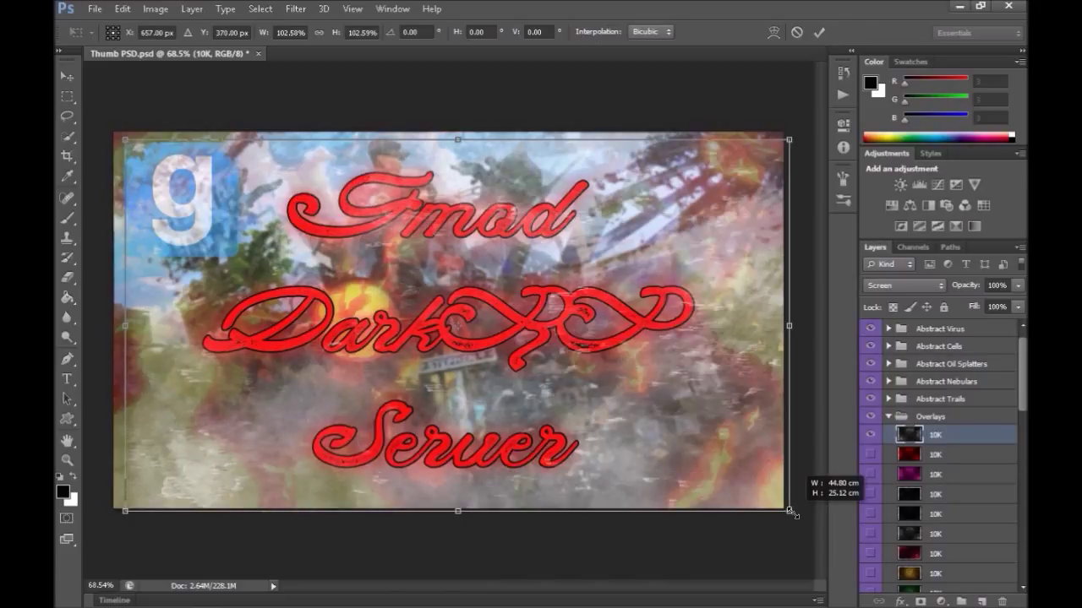
pyautogui.moveTo(125, 141); pyautogui.dragTo(97, 123)
pyautogui.press('Return')
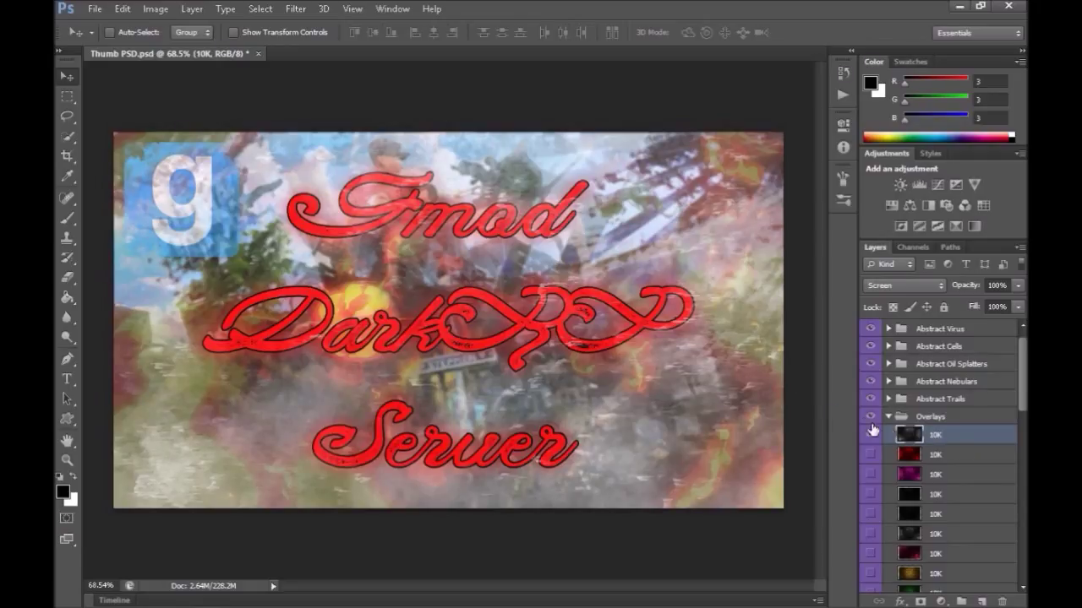
pyautogui.moveTo(927, 437); pyautogui.dragTo(933, 594)
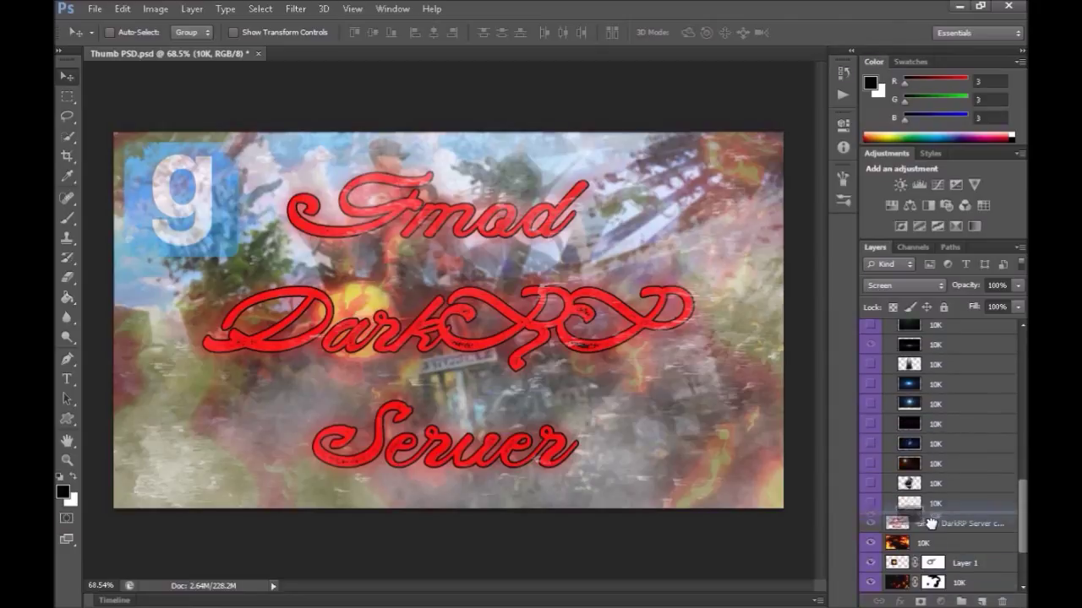
pyautogui.moveTo(933, 594)
pyautogui.mouseDown()
pyautogui.moveTo(931, 523)
pyautogui.moveTo(926, 556)
pyautogui.mouseUp()
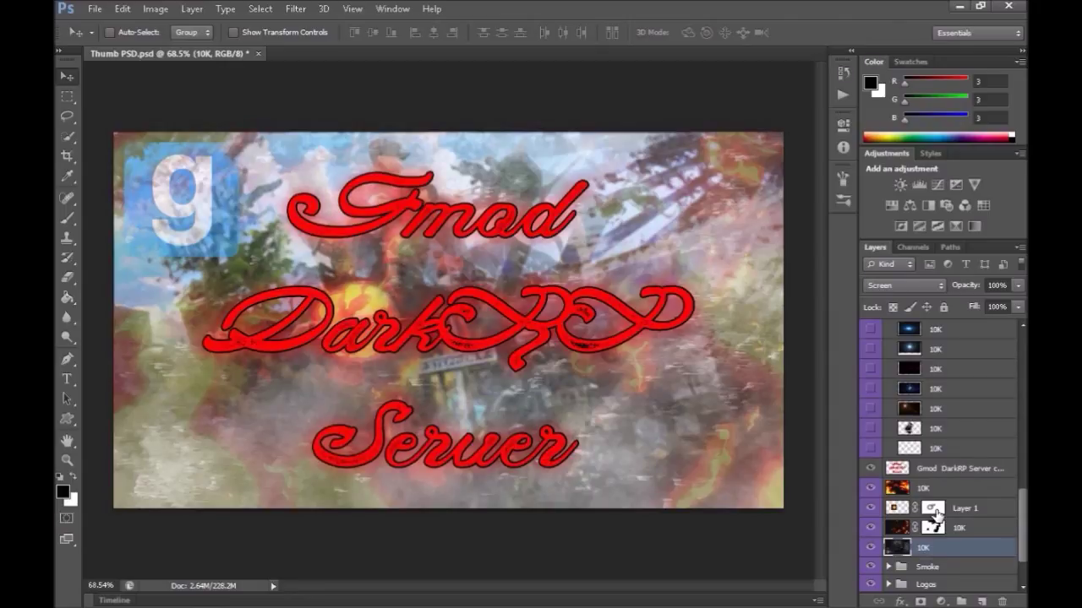
# Step: Enlarge the first red 10K overlay to about 107% and place it beneath the masked 10K layer
pyautogui.scroll(3, 936, 514)
pyautogui.scroll(3, 934, 507)
pyautogui.scroll(3, 934, 503)
pyautogui.scroll(3, 934, 500)
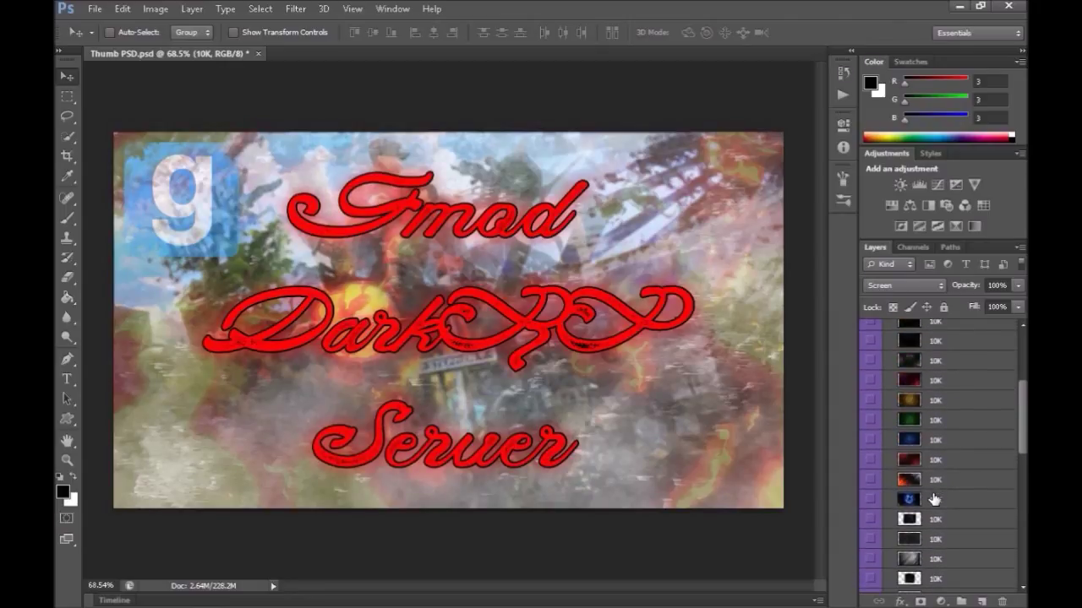
pyautogui.scroll(4, 934, 499)
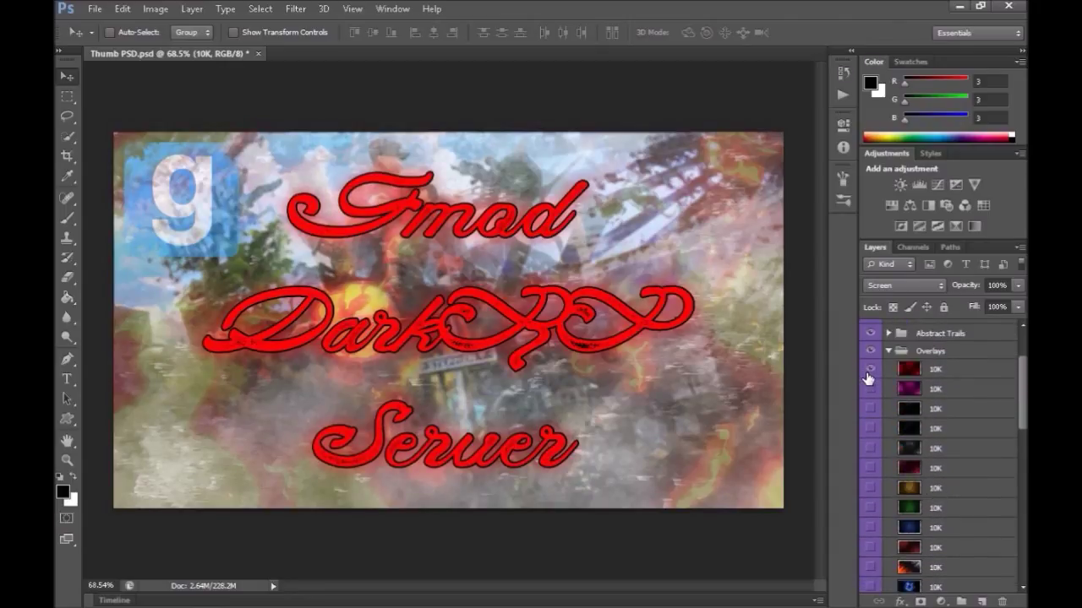
pyautogui.click(869, 370)
pyautogui.moveTo(926, 376); pyautogui.dragTo(895, 399)
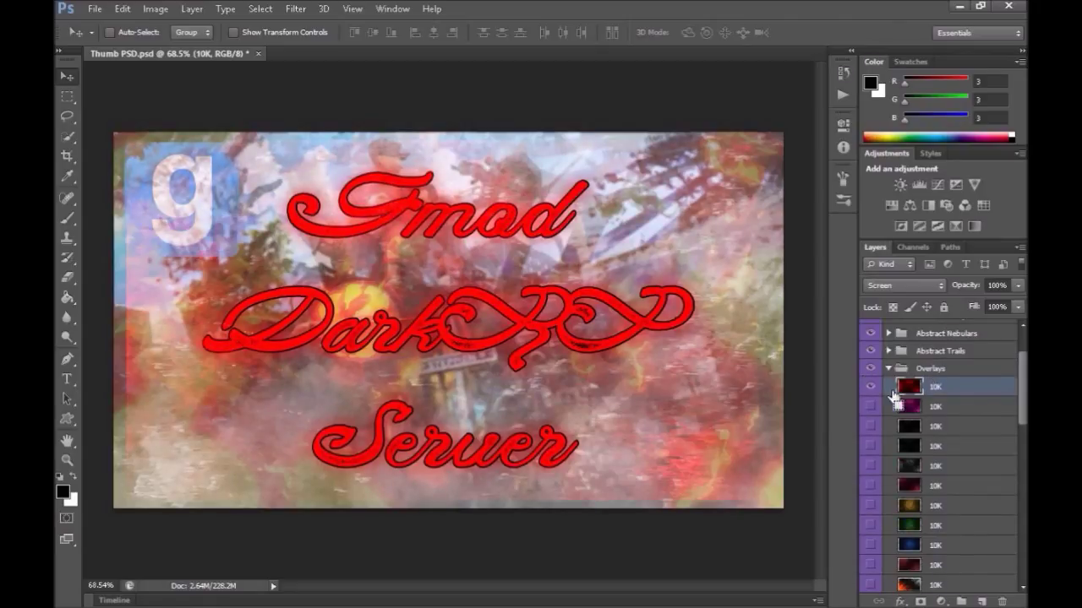
pyautogui.hotkey('ctrl', 't')
pyautogui.moveTo(789, 511); pyautogui.dragTo(796, 516)
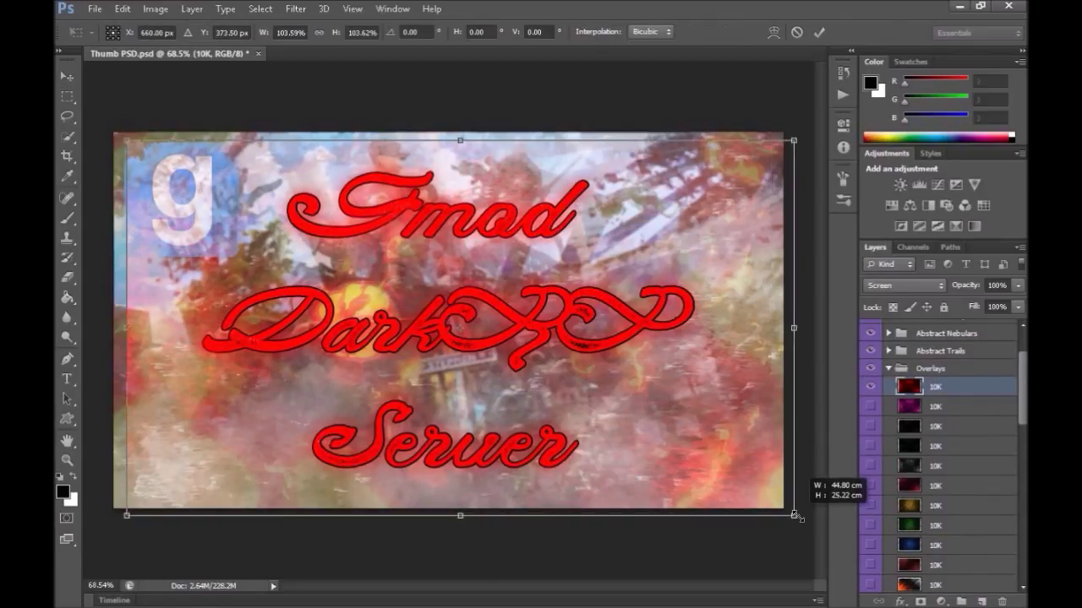
pyautogui.moveTo(108, 134); pyautogui.dragTo(104, 127)
pyautogui.press('Return')
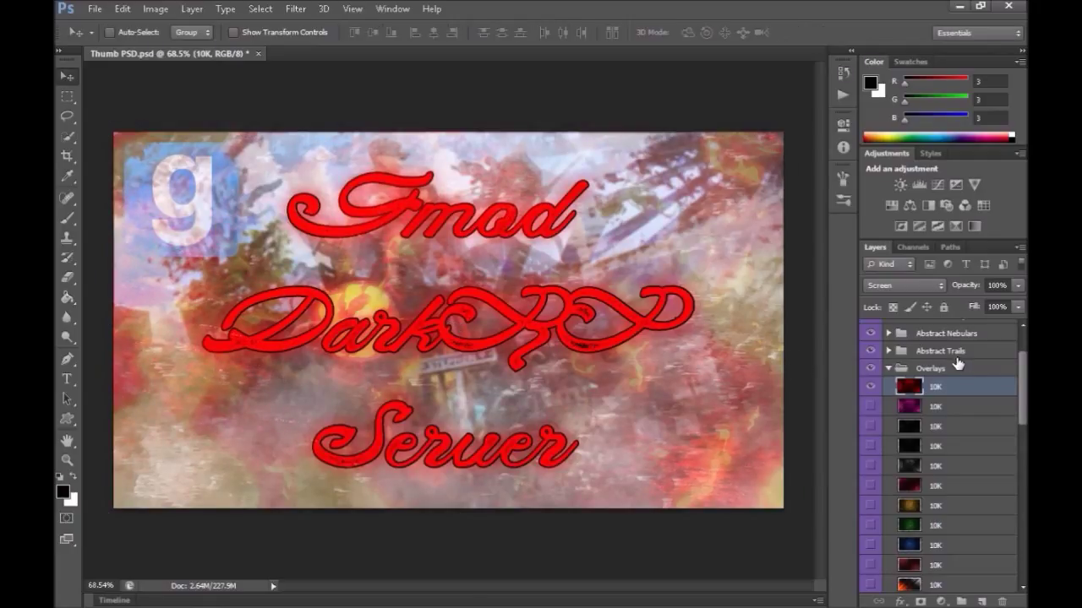
pyautogui.moveTo(923, 533)
pyautogui.mouseDown()
pyautogui.moveTo(919, 601)
pyautogui.moveTo(956, 547)
pyautogui.mouseUp()
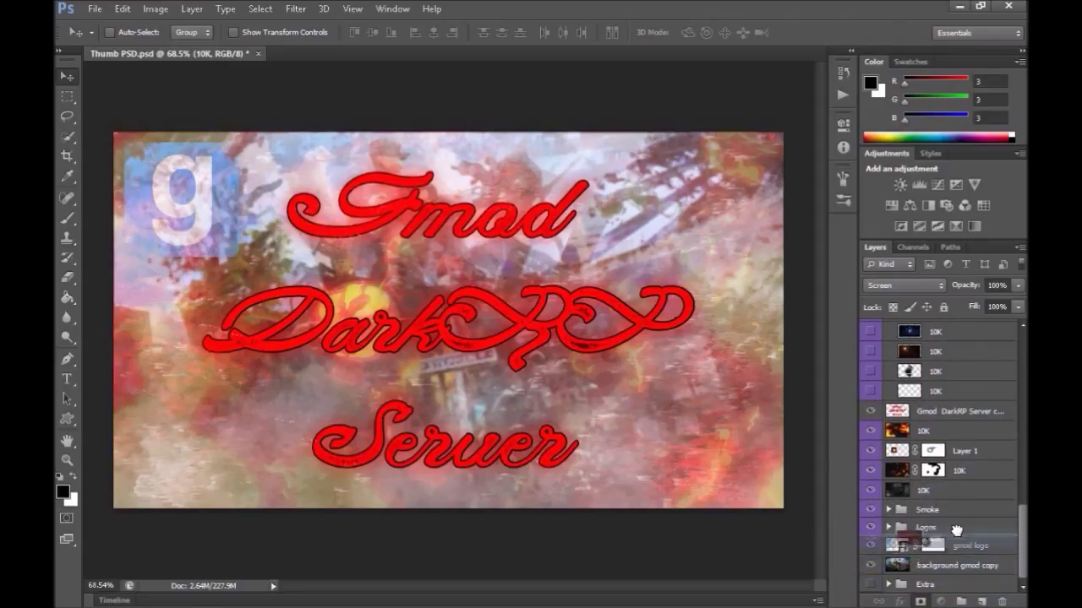
pyautogui.moveTo(956, 547); pyautogui.dragTo(965, 481)
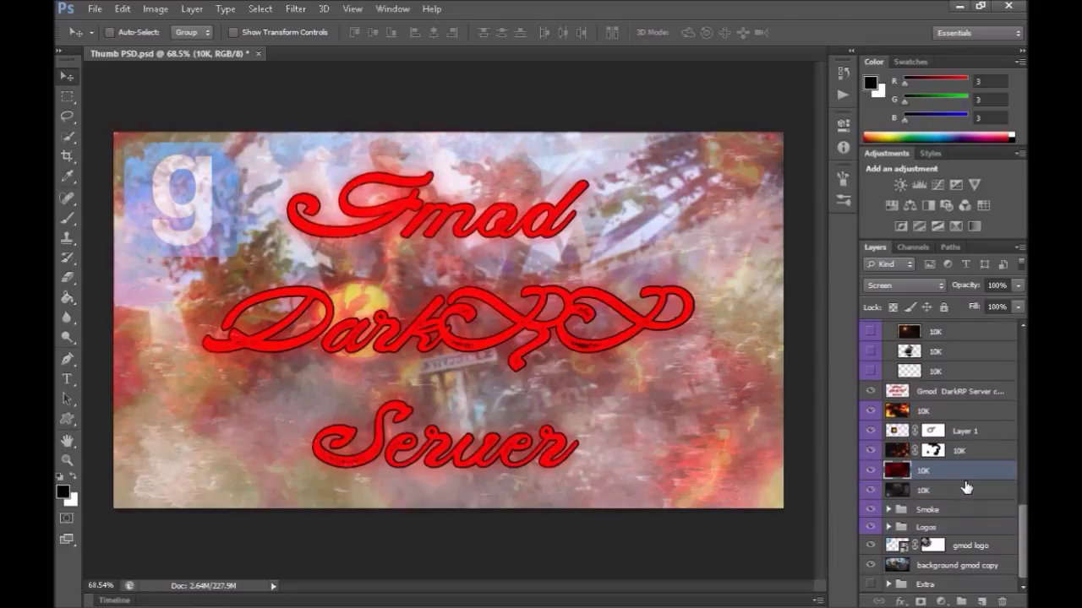
# Step: Preview the diagonal light streak and green-yellow textures, then collapse the Flares and Overlays groups
pyautogui.scroll(10, 958, 483)
pyautogui.scroll(1, 921, 478)
pyautogui.click(889, 473)
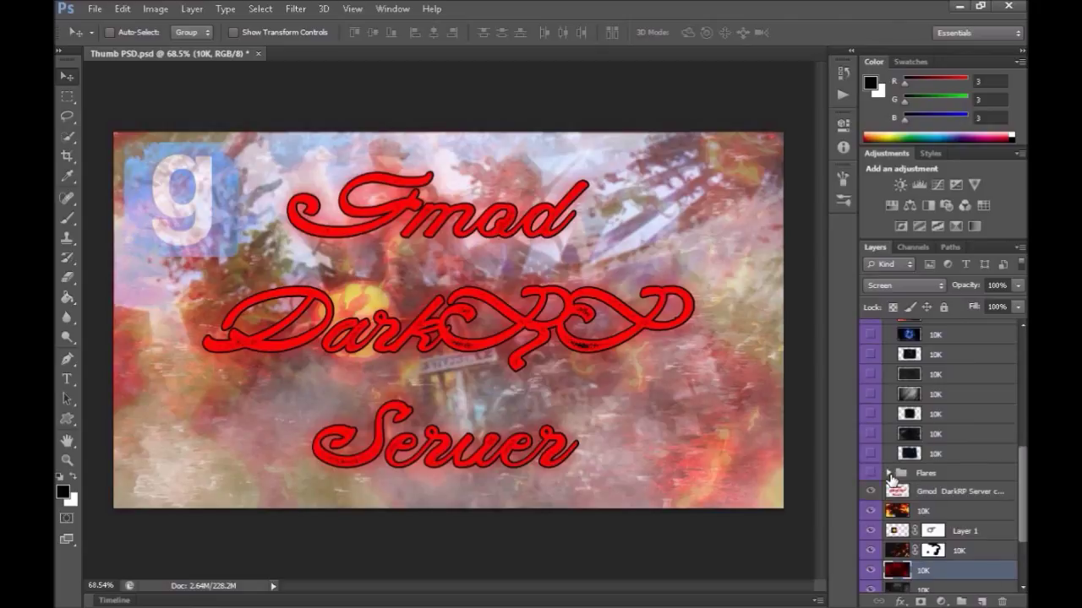
pyautogui.click(871, 394)
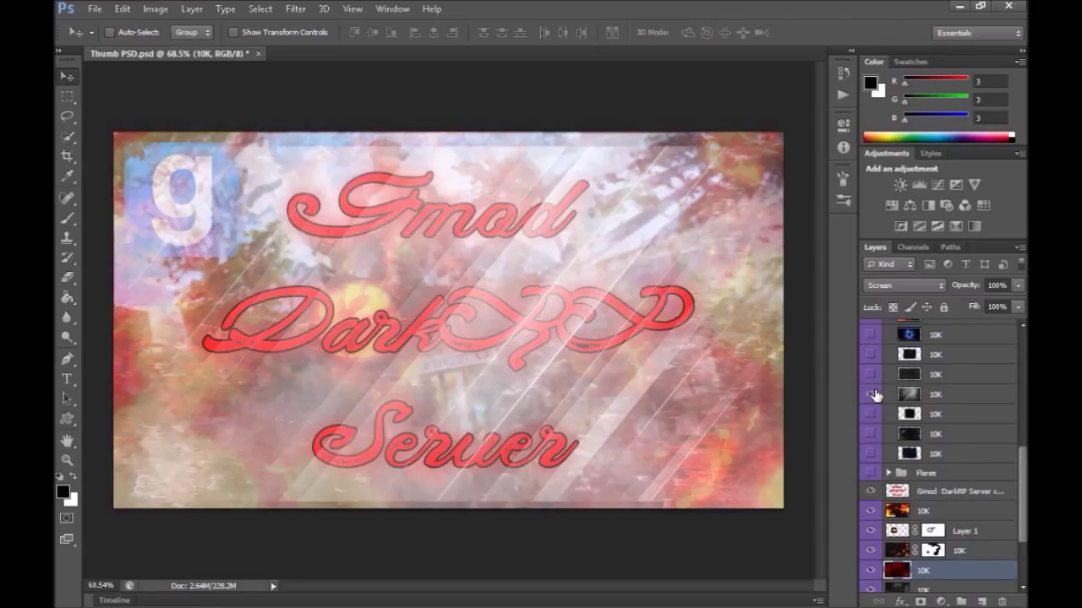
pyautogui.click(871, 391)
pyautogui.scroll(4, 877, 381)
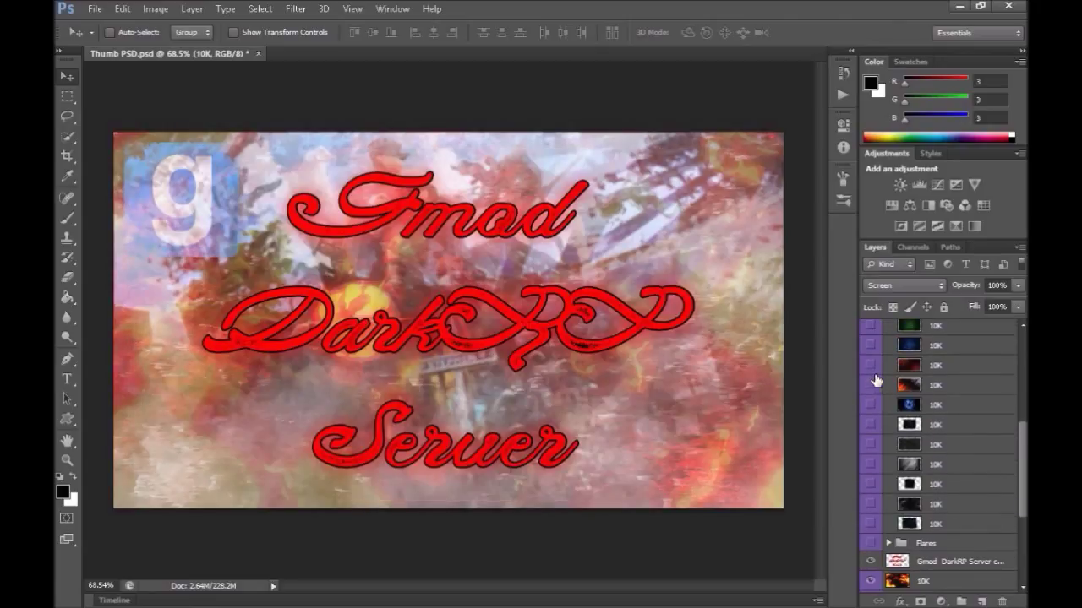
pyautogui.scroll(2, 875, 370)
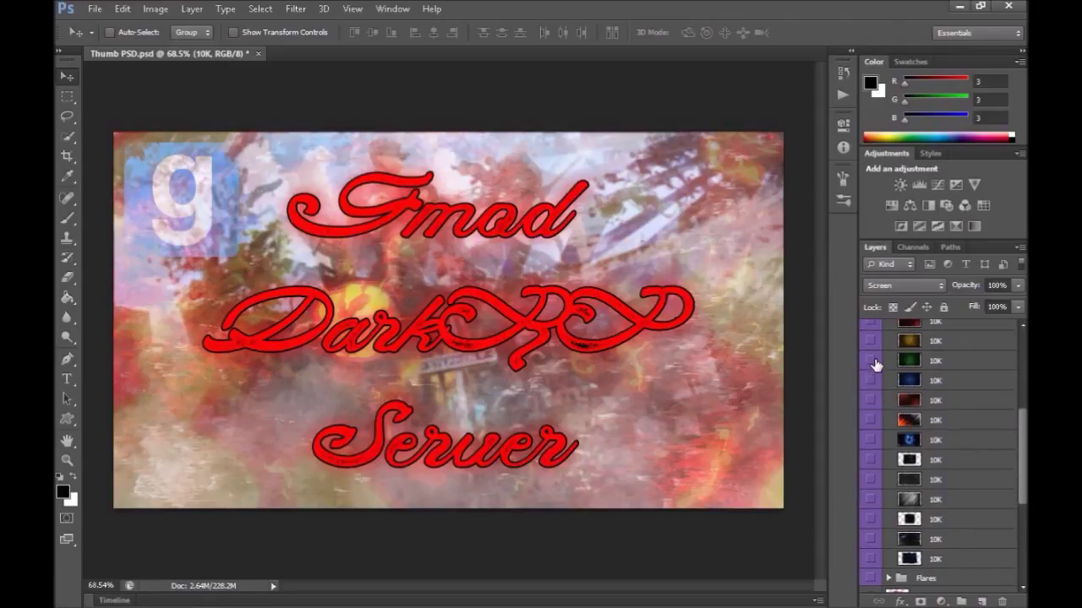
pyautogui.click(873, 361)
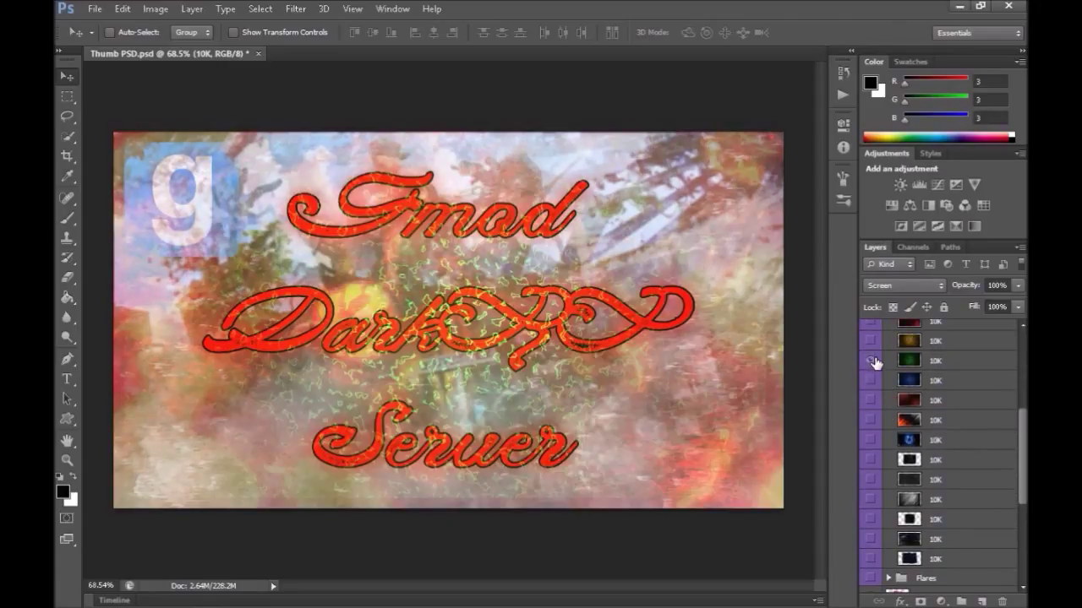
pyautogui.click(873, 361)
pyautogui.scroll(5, 877, 372)
pyautogui.scroll(5, 881, 379)
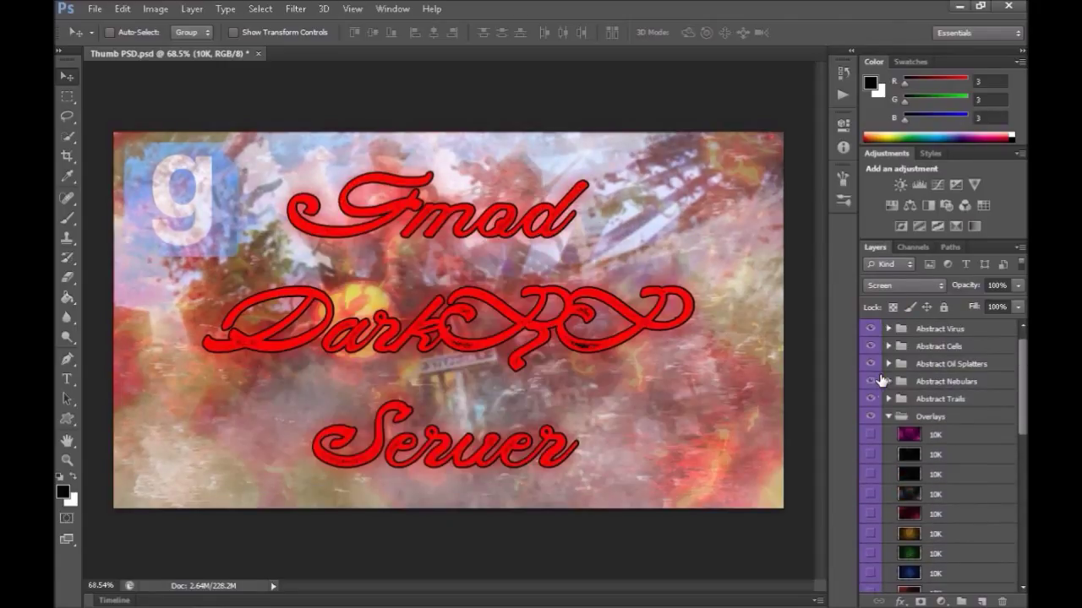
pyautogui.click(888, 417)
pyautogui.scroll(1, 891, 380)
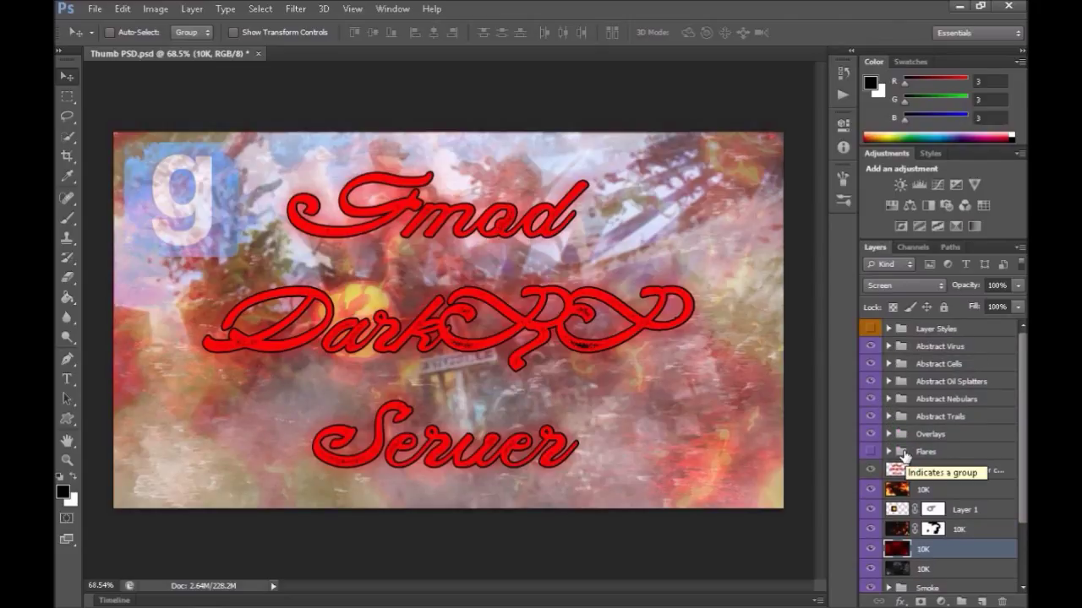
pyautogui.scroll(-4, 904, 457)
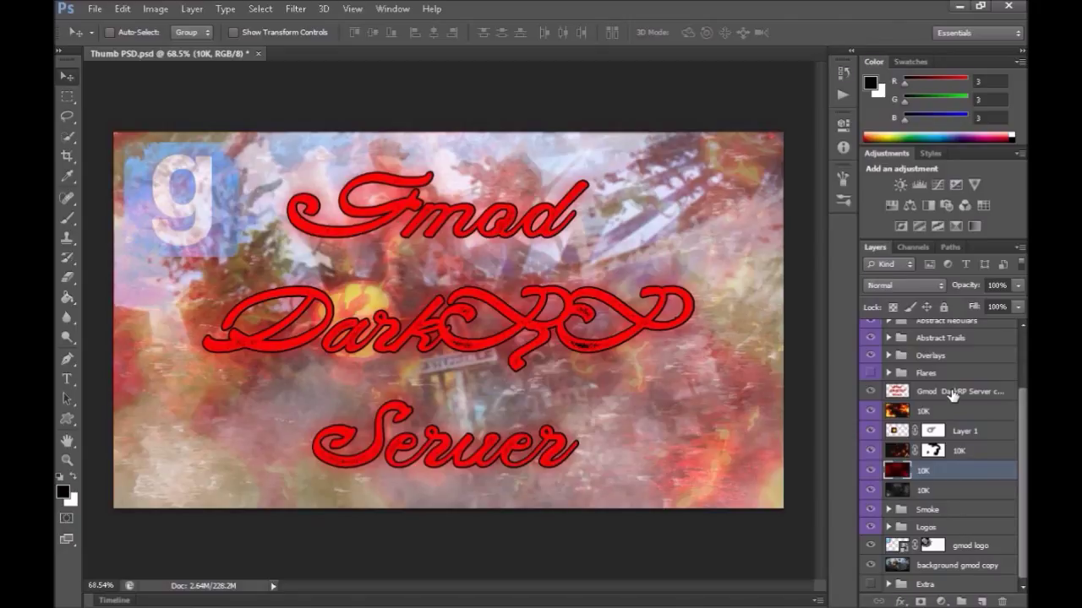
# Step: Try Lighten, Screen and Overlay blend modes on the title copy and test its stacking position
pyautogui.click(952, 393)
pyautogui.click(921, 288)
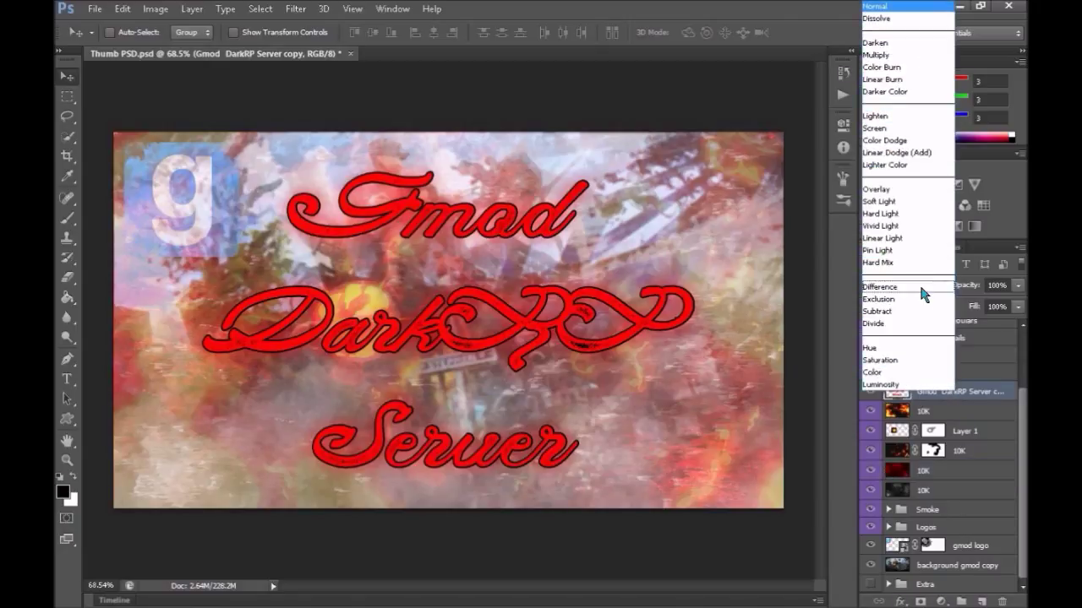
pyautogui.click(886, 125)
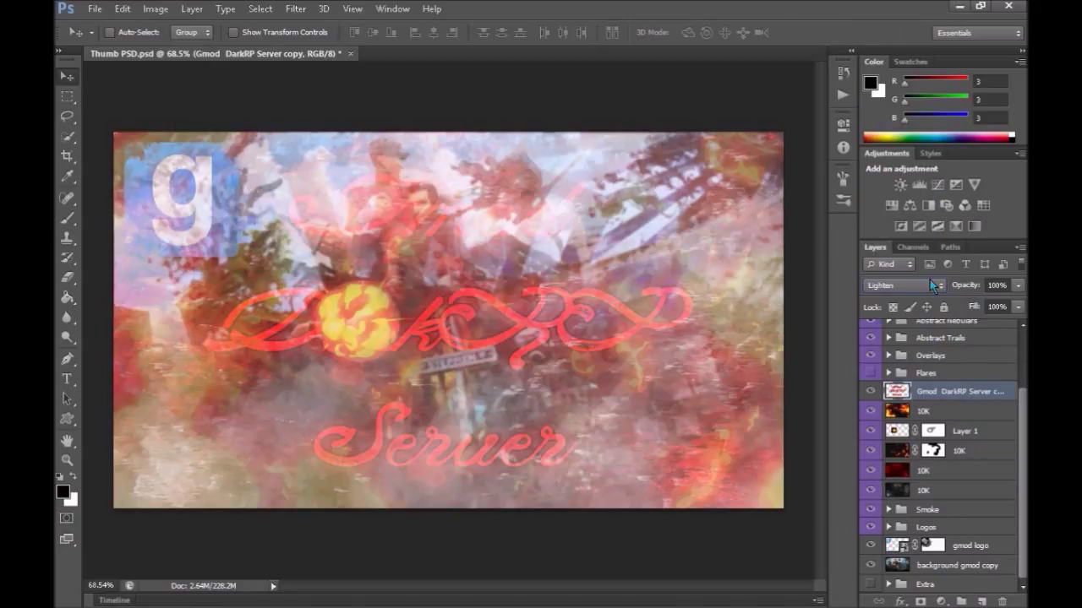
pyautogui.click(908, 284)
pyautogui.click(889, 127)
pyautogui.click(891, 288)
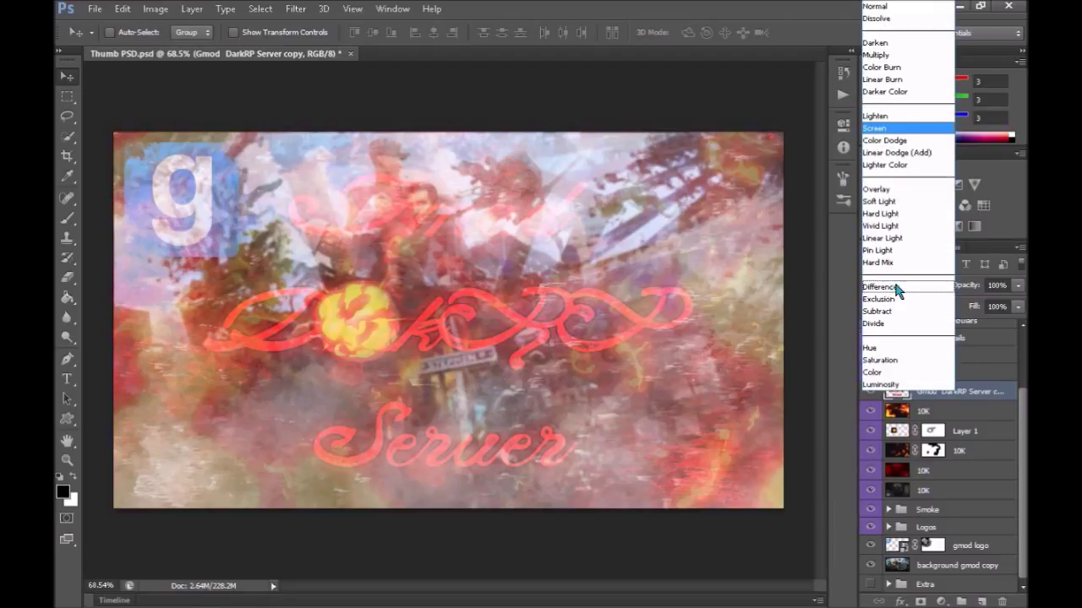
pyautogui.click(886, 189)
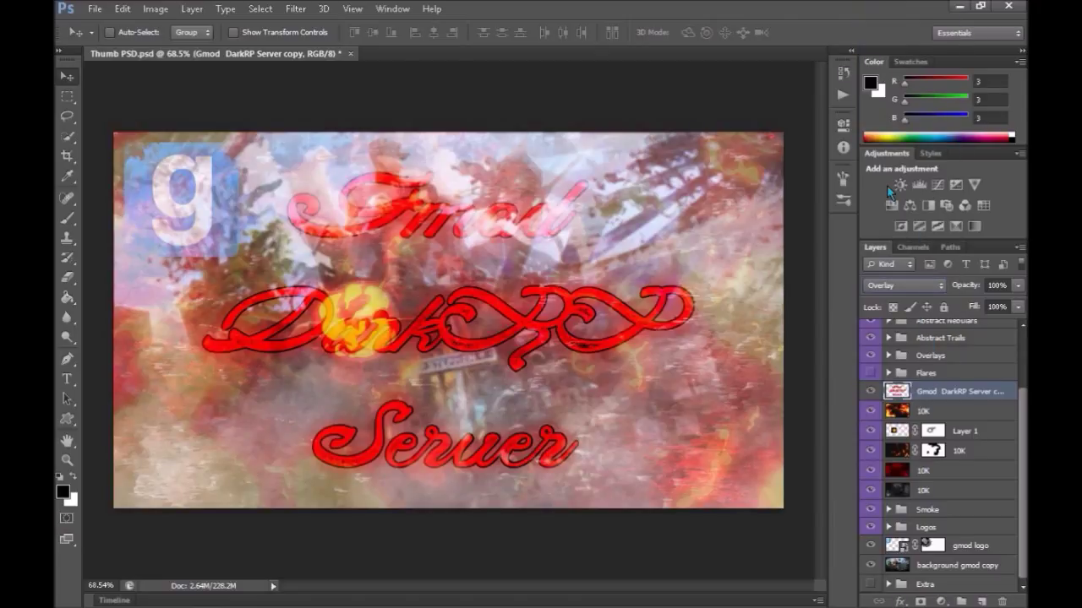
pyautogui.scroll(2, 959, 456)
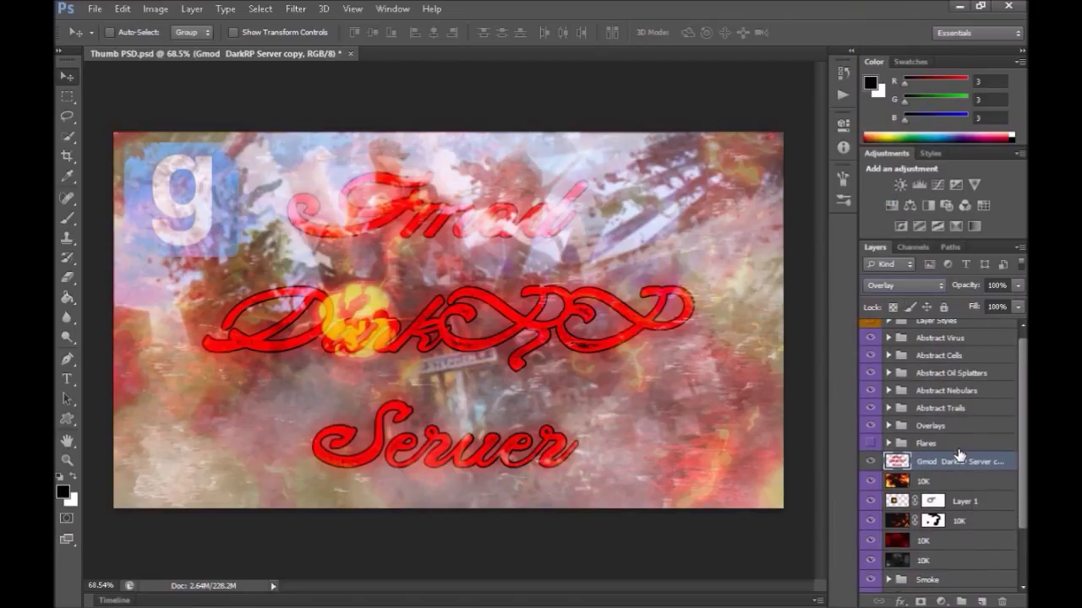
pyautogui.scroll(1, 959, 458)
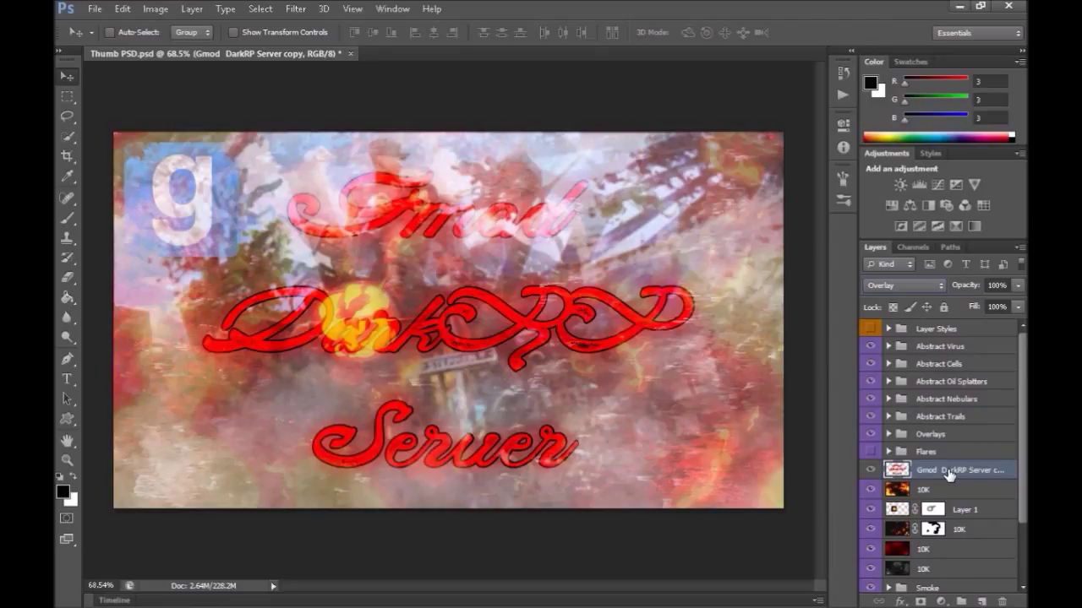
pyautogui.scroll(-3, 949, 476)
pyautogui.moveTo(947, 416); pyautogui.dragTo(941, 522)
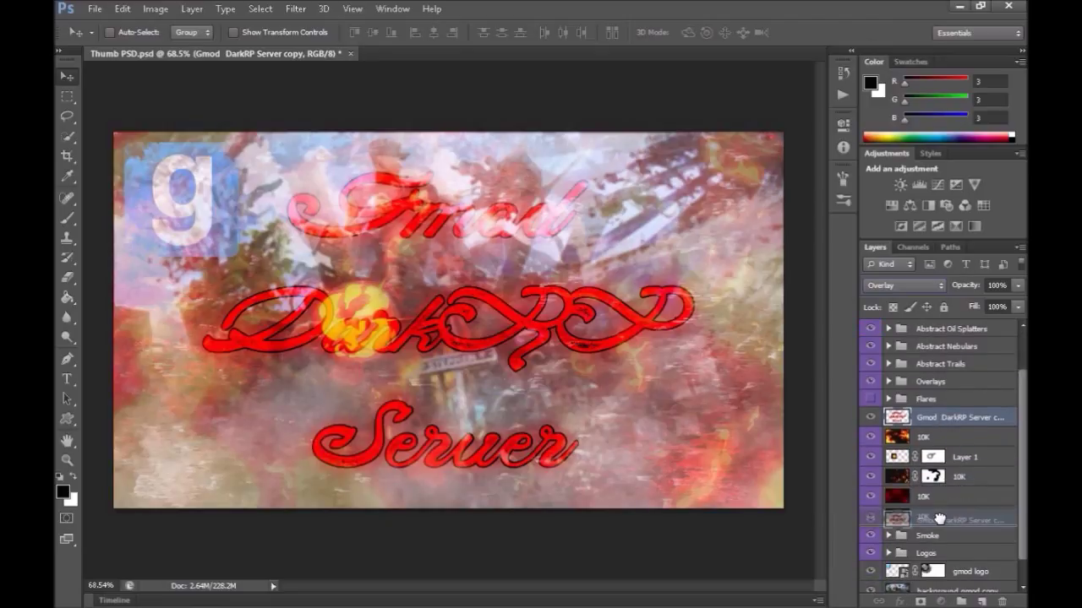
pyautogui.moveTo(935, 500); pyautogui.dragTo(944, 407)
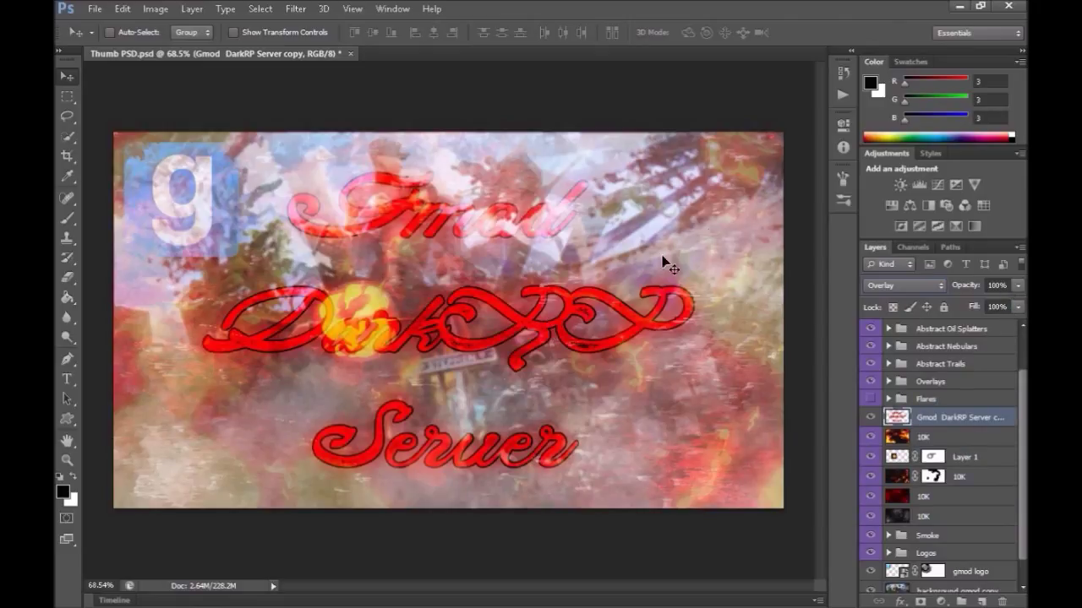
# Step: Set the title copy back to Normal blending at 85% opacity
pyautogui.click(921, 288)
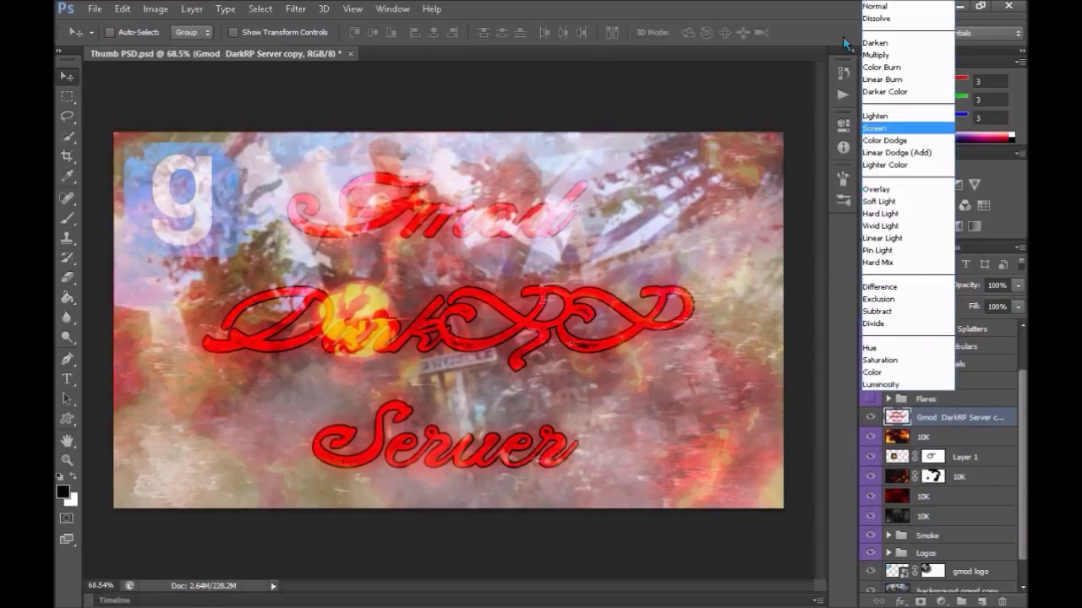
pyautogui.click(886, 7)
pyautogui.click(1017, 285)
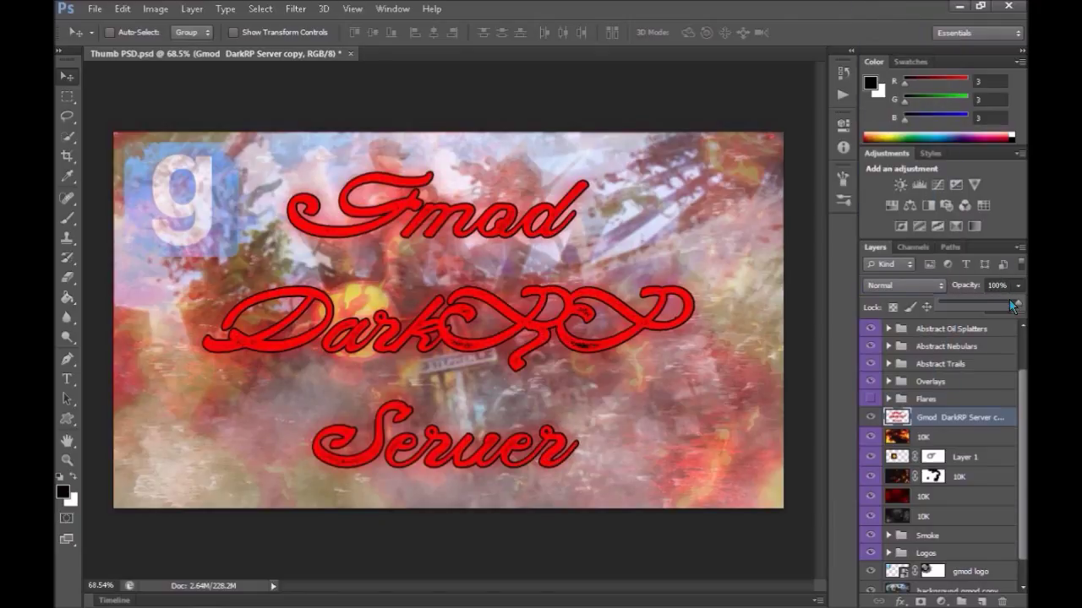
pyautogui.moveTo(992, 306); pyautogui.dragTo(1005, 306)
pyautogui.press('Return')
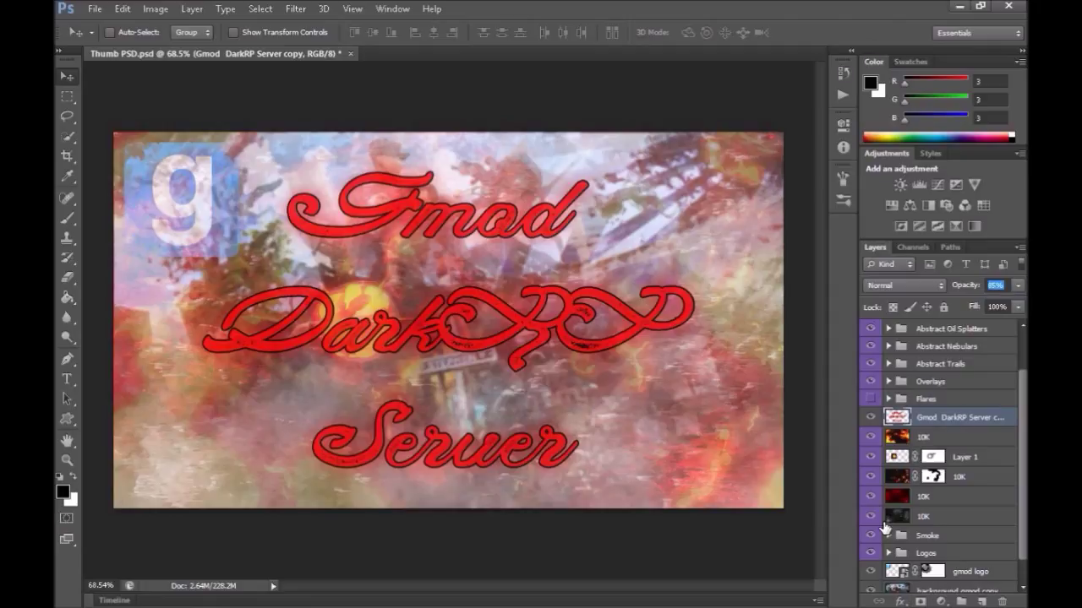
# Step: Add a white layer mask to the title copy and pick a 300 px splatter brush
pyautogui.hotkey('ctrl', 'alt', 'm')
pyautogui.press('g')
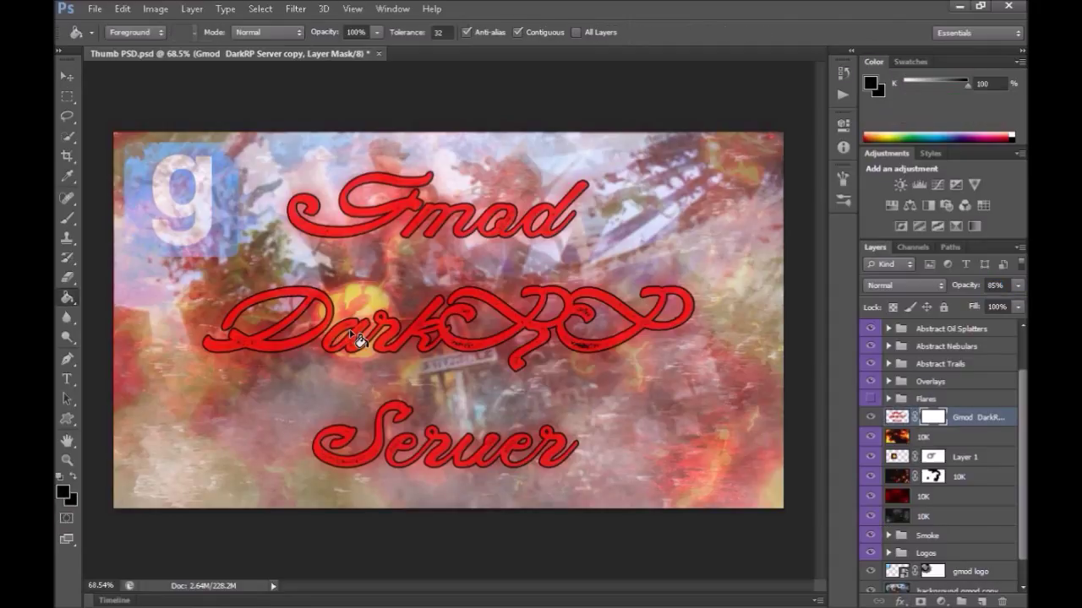
pyautogui.press('b')
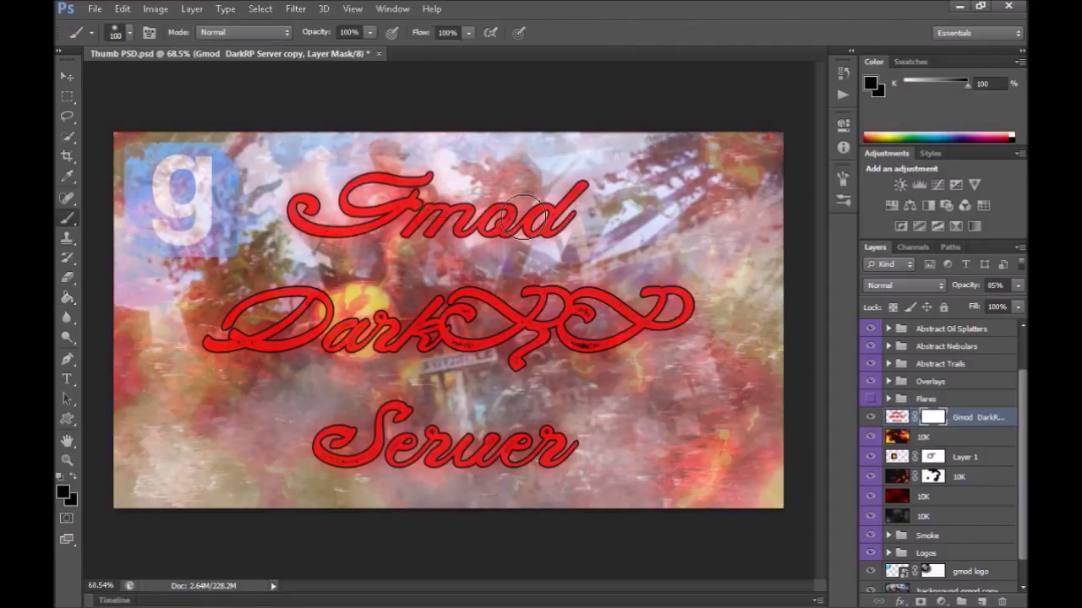
pyautogui.click(128, 34)
pyautogui.scroll(-3, 153, 194)
pyautogui.scroll(-3, 152, 194)
pyautogui.scroll(-3, 160, 220)
pyautogui.scroll(-1, 161, 234)
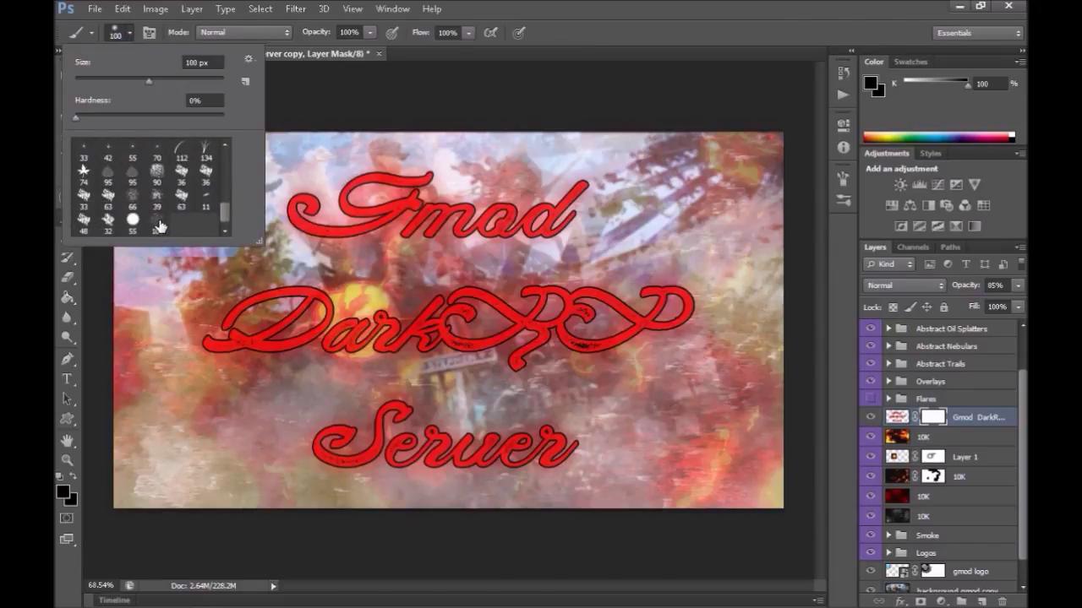
pyautogui.click(128, 34)
pyautogui.press(']')
pyautogui.press(']')
pyautogui.press(']')
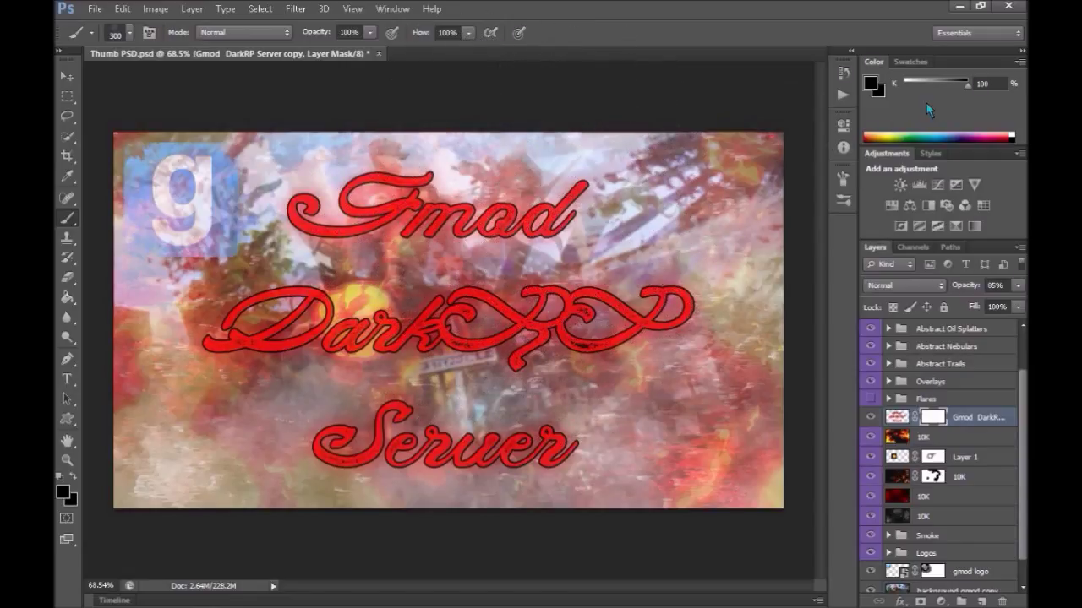
# Step: Paint 61% grey splatter strokes on the mask to fade parts of Gmod and Server
pyautogui.moveTo(944, 87); pyautogui.dragTo(942, 84)
pyautogui.moveTo(503, 203); pyautogui.dragTo(659, 199)
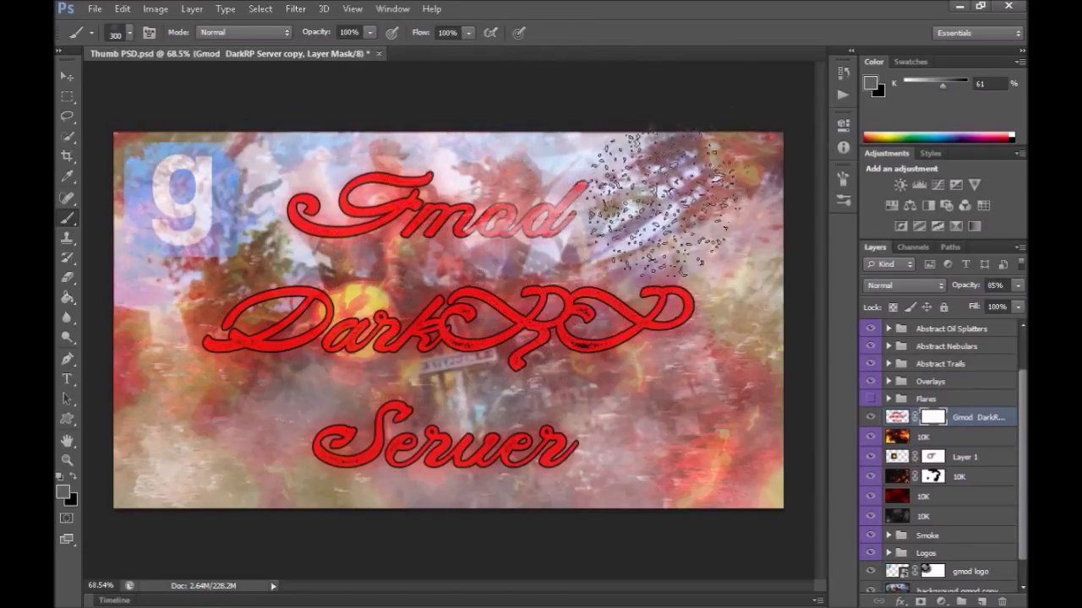
pyautogui.moveTo(646, 312)
pyautogui.mouseDown()
pyautogui.moveTo(355, 423)
pyautogui.moveTo(127, 440)
pyautogui.moveTo(122, 351)
pyautogui.moveTo(367, 178)
pyautogui.mouseUp()
pyautogui.click(368, 180)
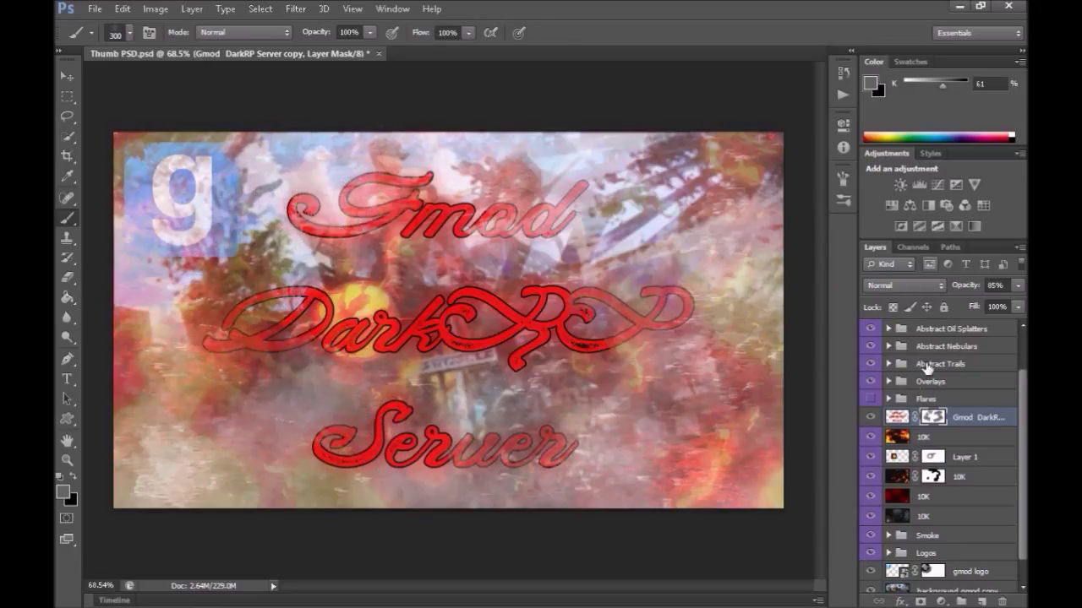
# Step: Raise the title layer's opacity to 100% and return to editing its mask
pyautogui.hotkey('ctrl', '2')
pyautogui.click(1002, 286)
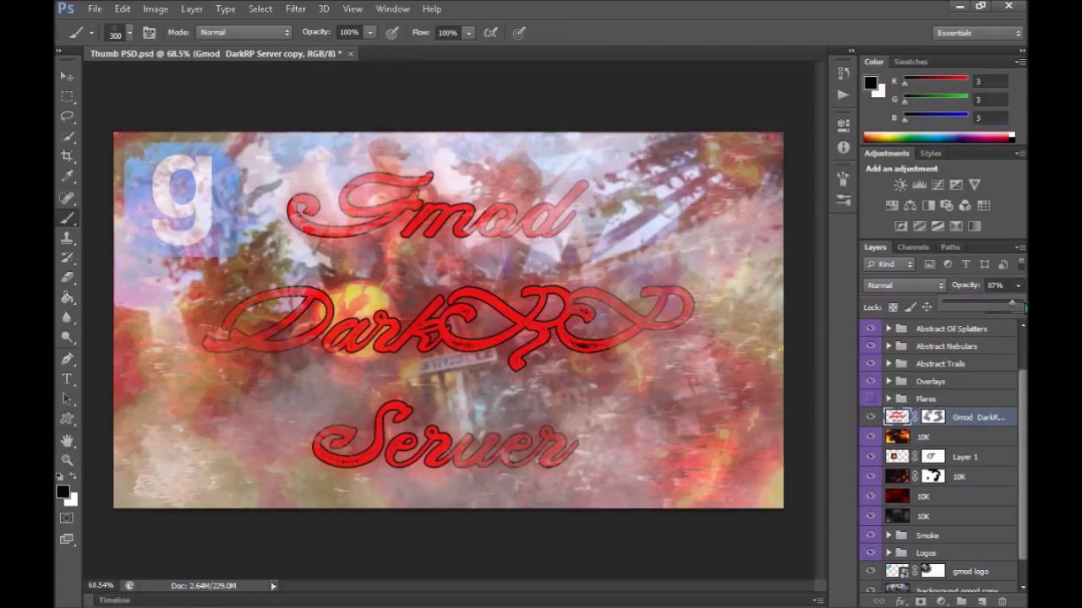
pyautogui.moveTo(1019, 302); pyautogui.dragTo(1025, 303)
pyautogui.hotkey('ctrl', '\\')
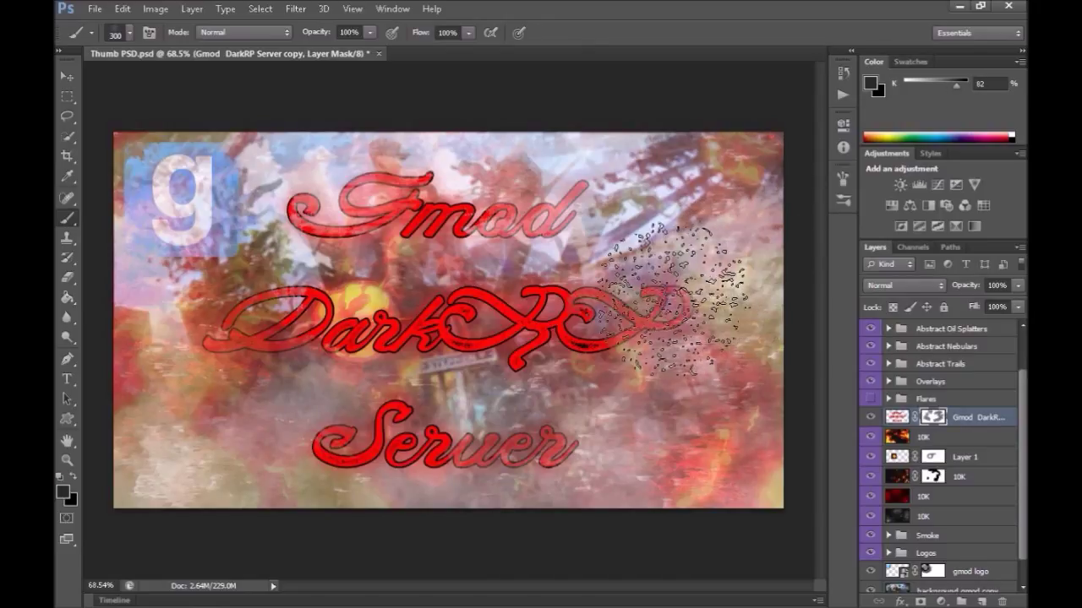
# Step: Splatter-fade the right side and around Dark, then fade across Server in 20% grey
pyautogui.click(712, 281)
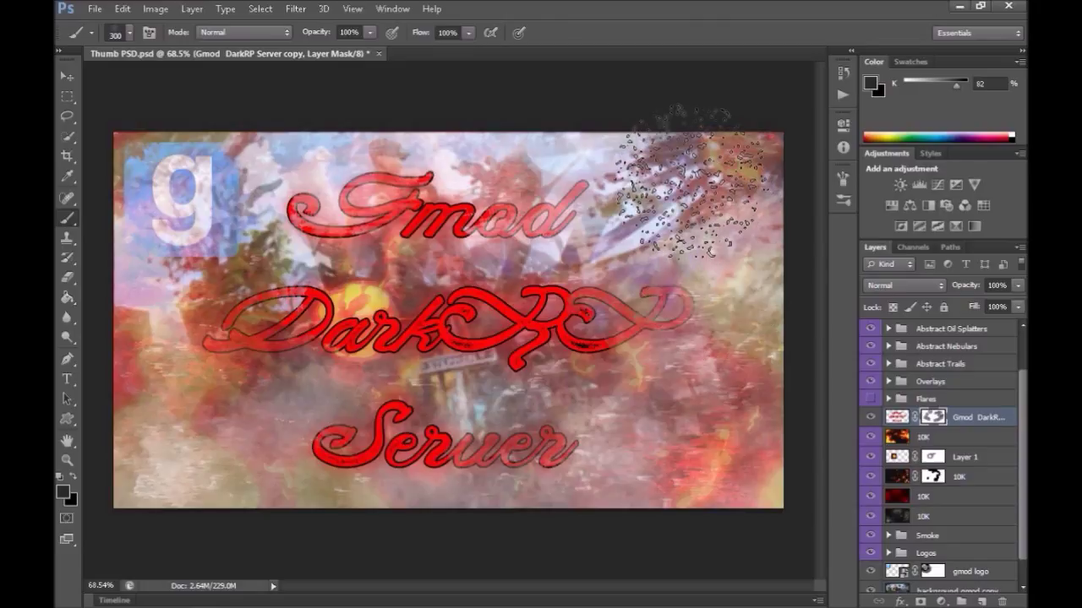
pyautogui.click(528, 262)
pyautogui.moveTo(528, 262); pyautogui.dragTo(406, 266)
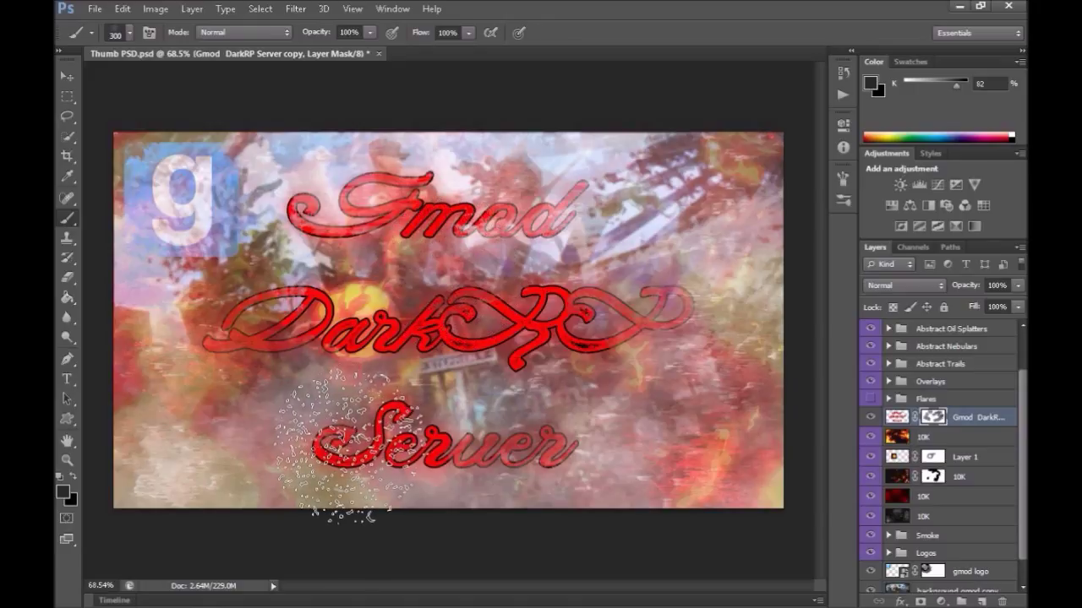
pyautogui.moveTo(900, 87); pyautogui.dragTo(915, 86)
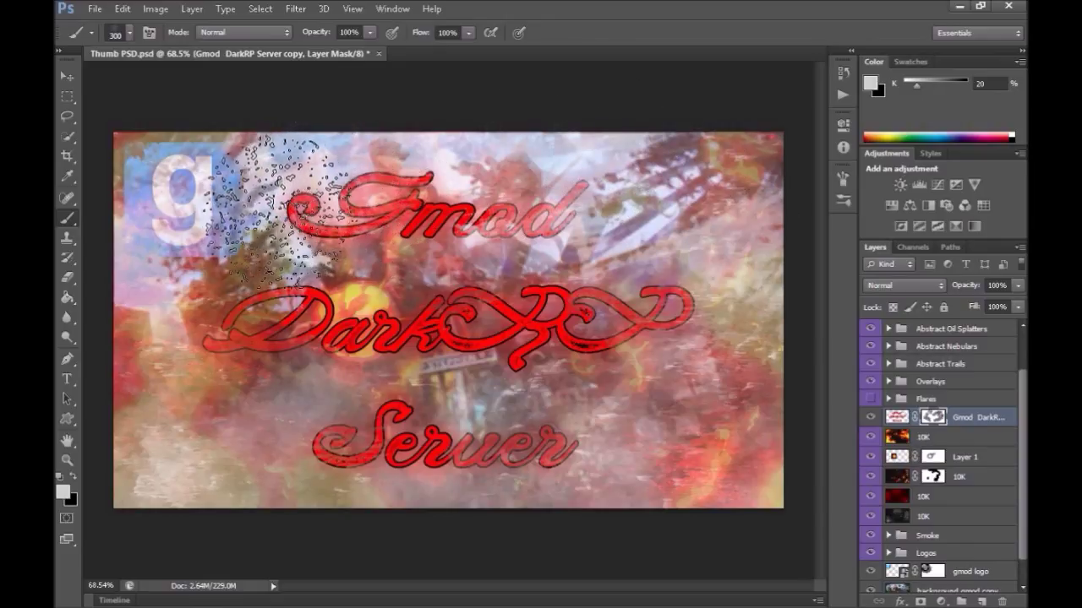
pyautogui.moveTo(322, 431)
pyautogui.mouseDown()
pyautogui.moveTo(558, 423)
pyautogui.moveTo(423, 440)
pyautogui.moveTo(500, 433)
pyautogui.mouseUp()
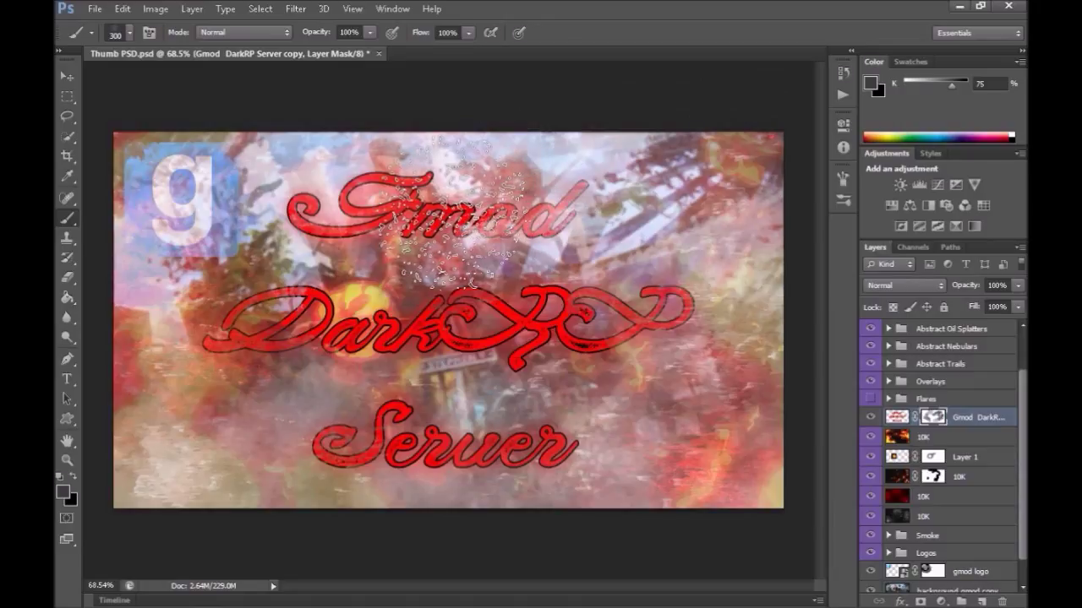
# Step: Stamp a large 1100 px black splatter over the centre of the title on the mask
pyautogui.press(']')
pyautogui.press(']')
pyautogui.press(']')
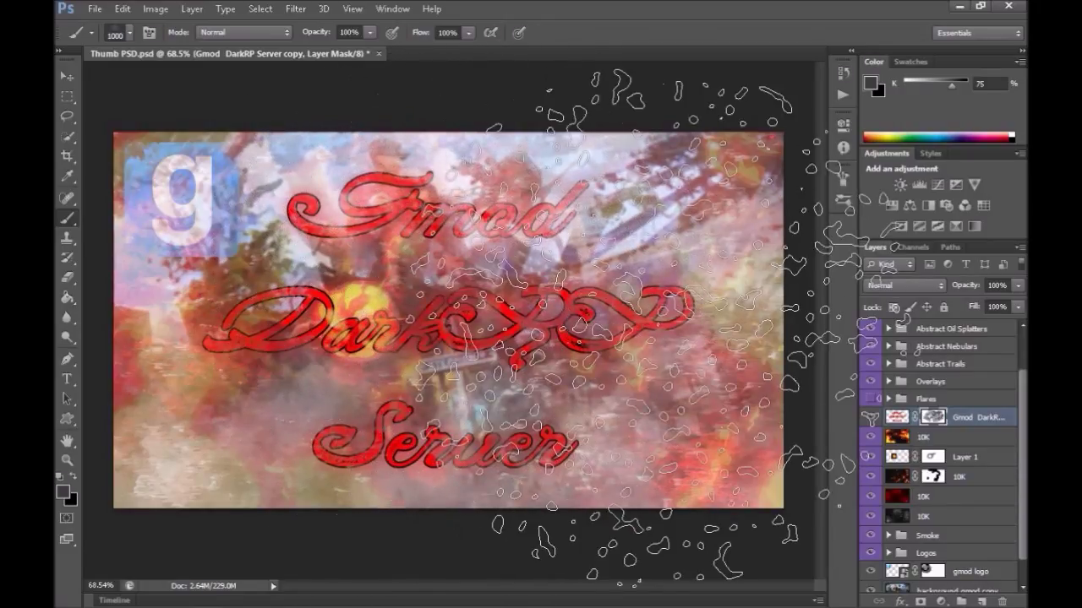
pyautogui.press('[')
pyautogui.press('[')
pyautogui.press('d')
pyautogui.press(']')
pyautogui.press(']')
pyautogui.press(']')
pyautogui.click(477, 325)
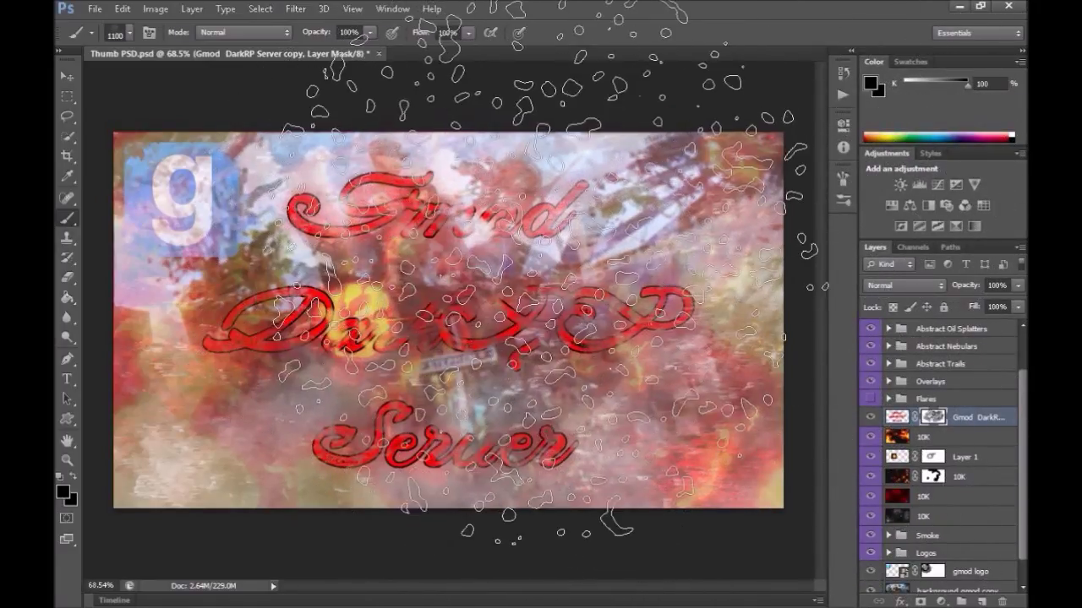
# Step: Paint 50% grey 250 px splatter strokes over Gmod, DarkRP and Server, then start a new text layer
pyautogui.press('[')
pyautogui.press('[')
pyautogui.press('[')
pyautogui.press('[')
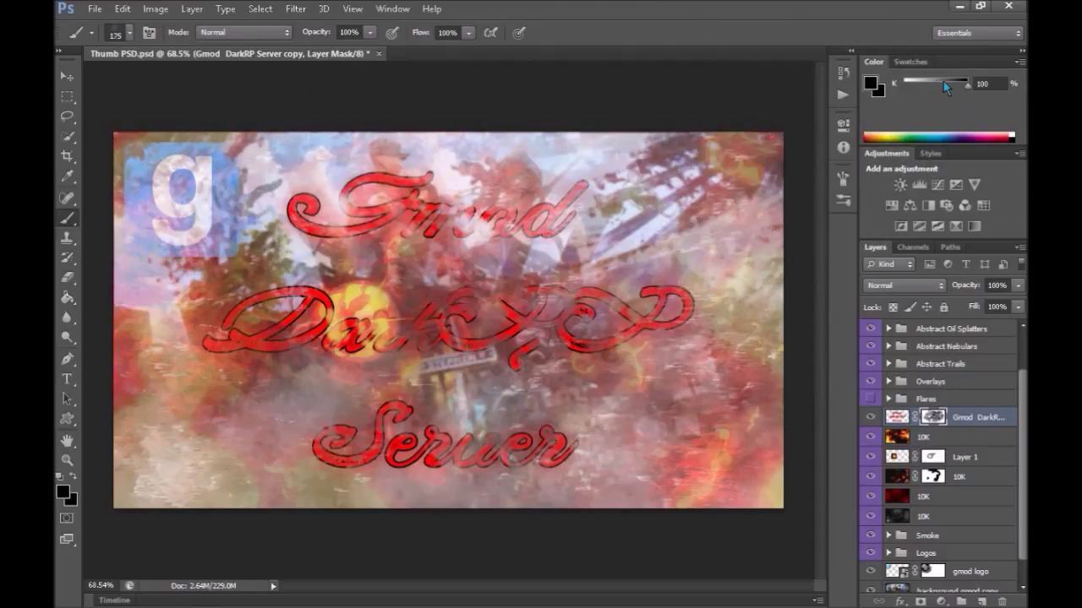
pyautogui.moveTo(965, 88); pyautogui.dragTo(935, 85)
pyautogui.press(']')
pyautogui.press(']')
pyautogui.moveTo(459, 194)
pyautogui.mouseDown()
pyautogui.moveTo(482, 181)
pyautogui.moveTo(398, 144)
pyautogui.moveTo(350, 190)
pyautogui.mouseUp()
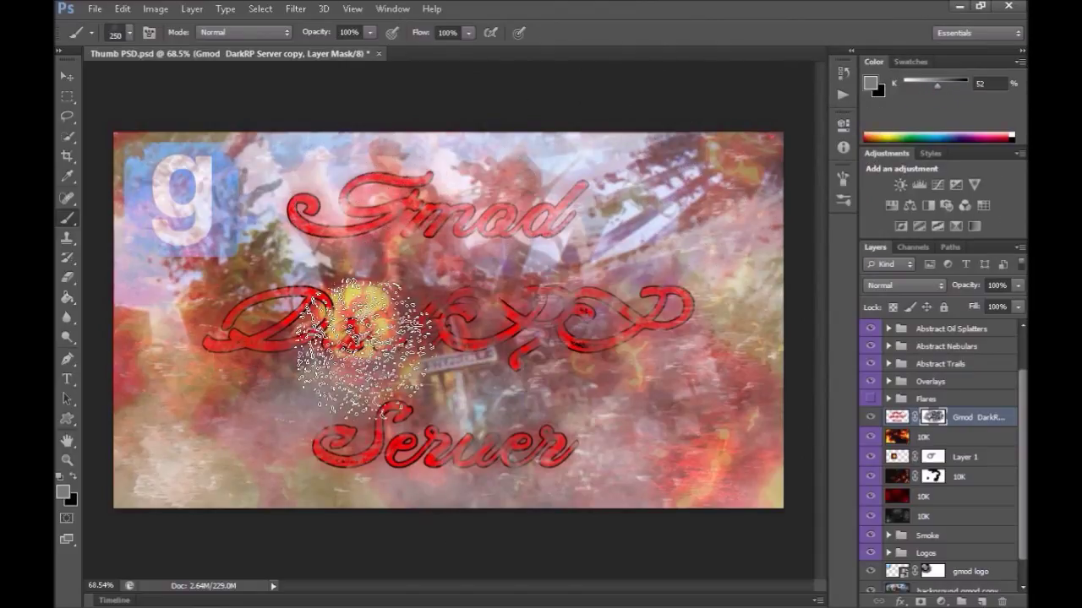
pyautogui.moveTo(456, 334)
pyautogui.mouseDown()
pyautogui.moveTo(367, 309)
pyautogui.moveTo(389, 346)
pyautogui.mouseUp()
pyautogui.moveTo(342, 444); pyautogui.dragTo(576, 419)
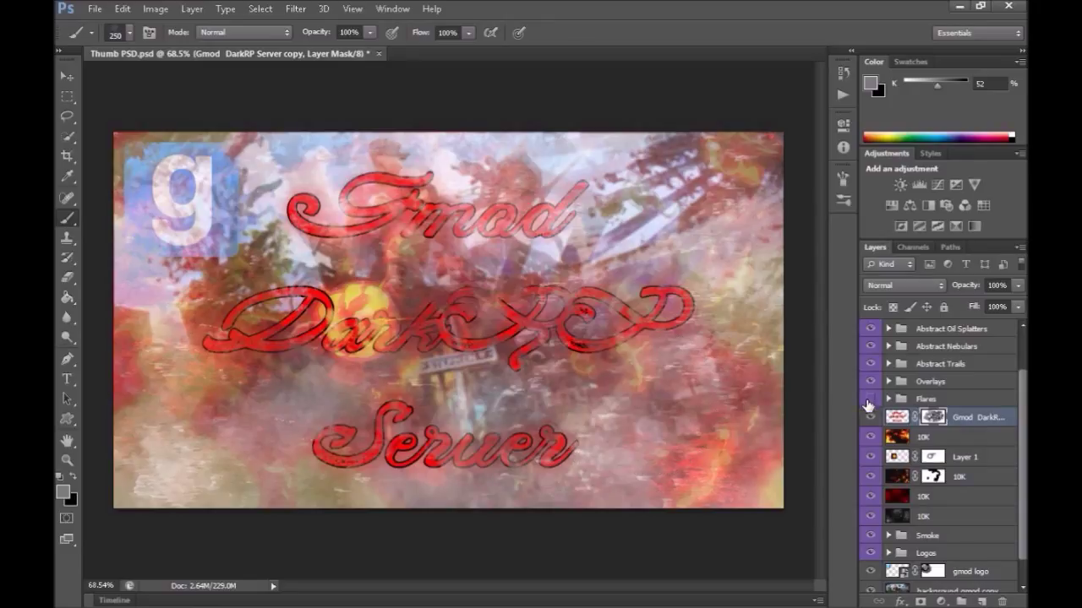
pyautogui.scroll(3, 932, 411)
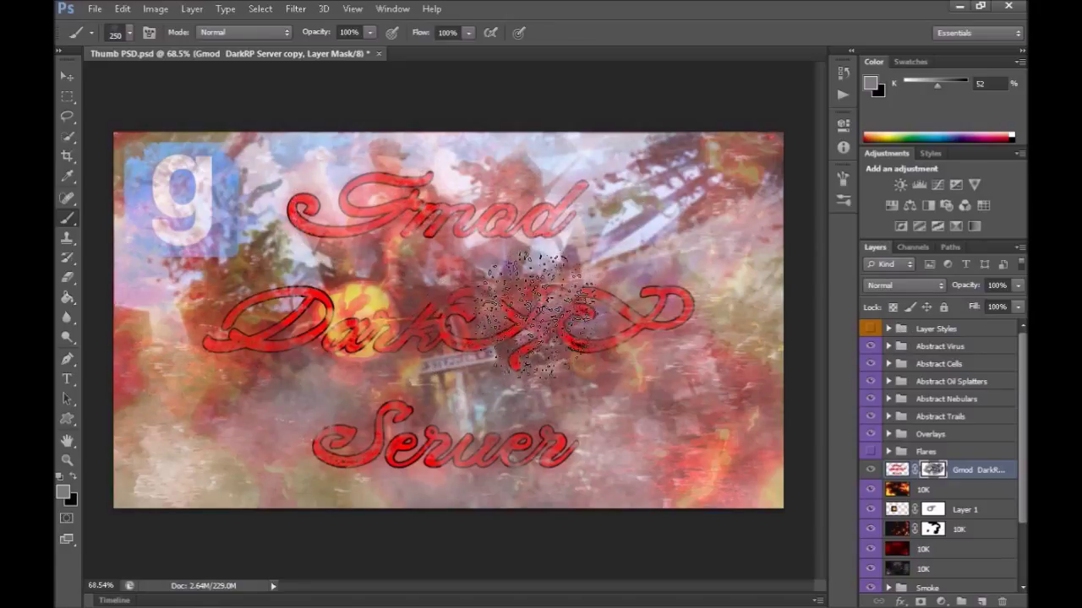
pyautogui.moveTo(325, 292); pyautogui.dragTo(372, 309)
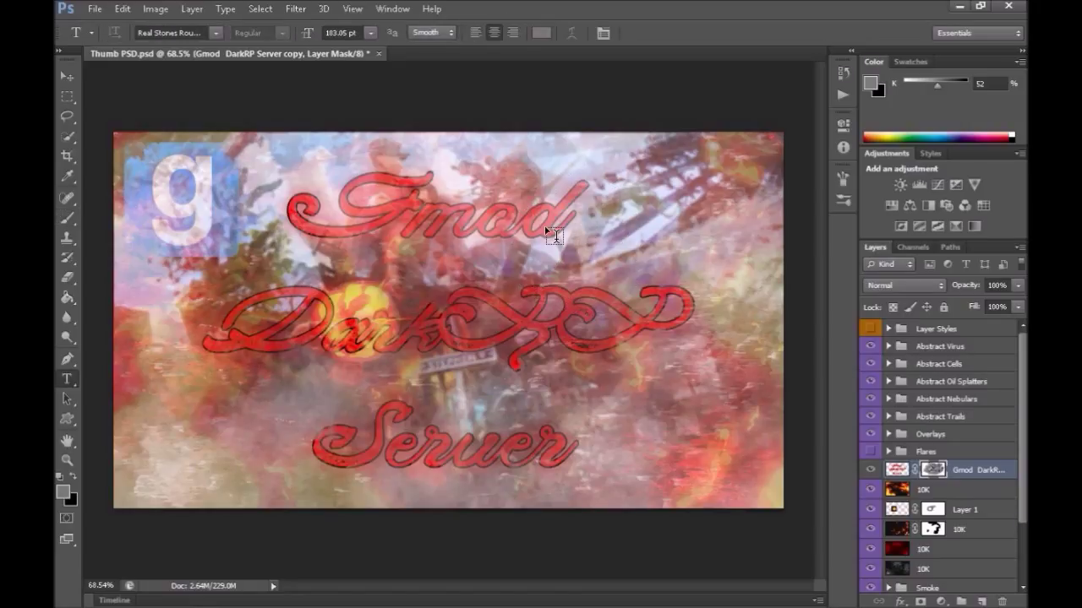
pyautogui.click(545, 249)
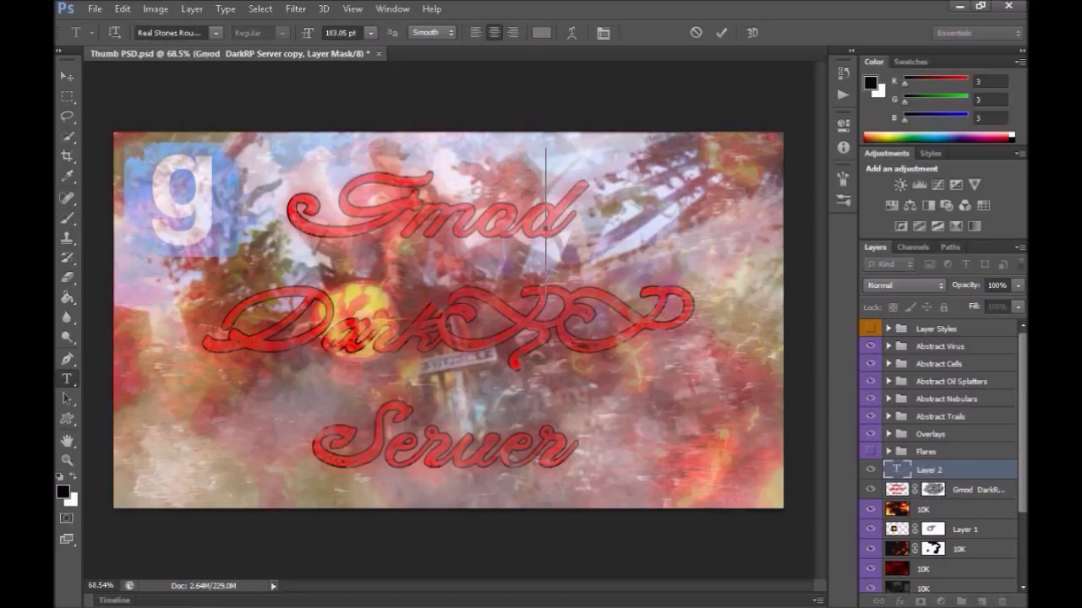
# Step: Paste NEW as text and set its font to Serreria Sobria
pyautogui.click(619, 245)
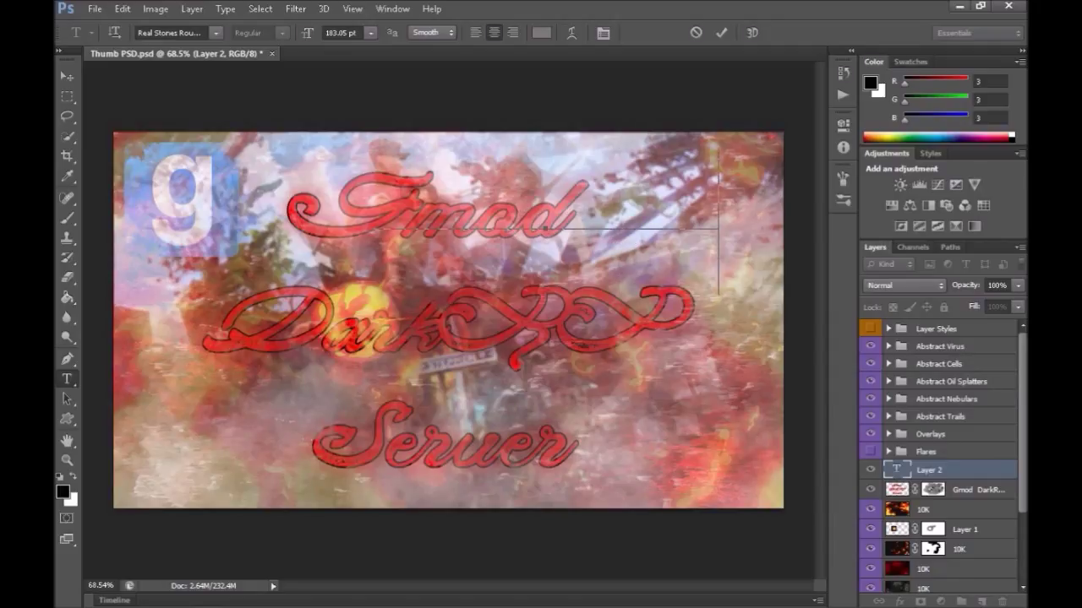
pyautogui.hotkey('ctrl', 'v')
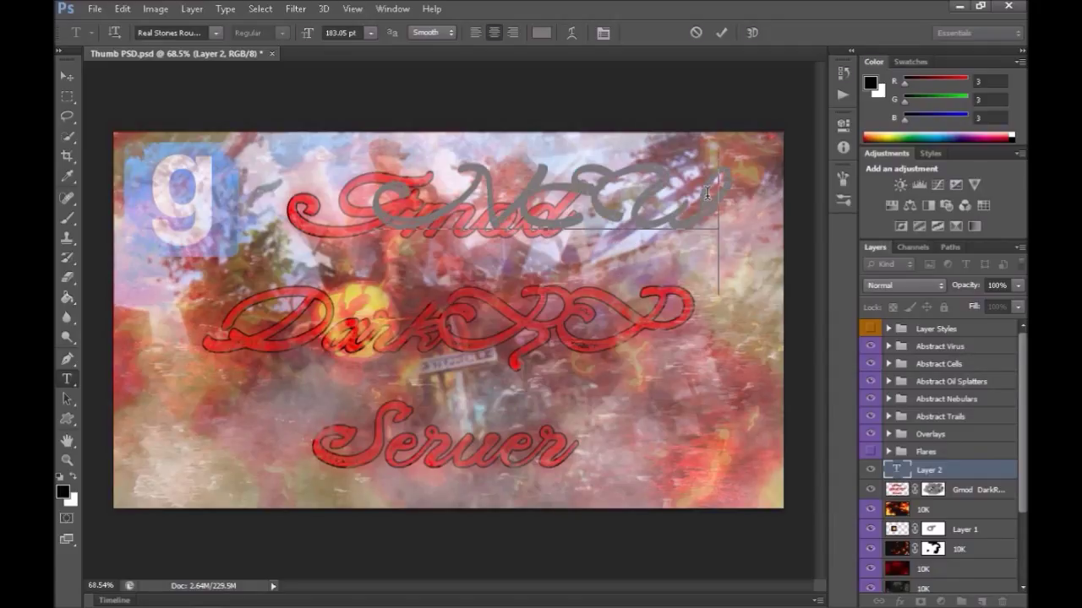
pyautogui.hotkey('ctrl', 'a')
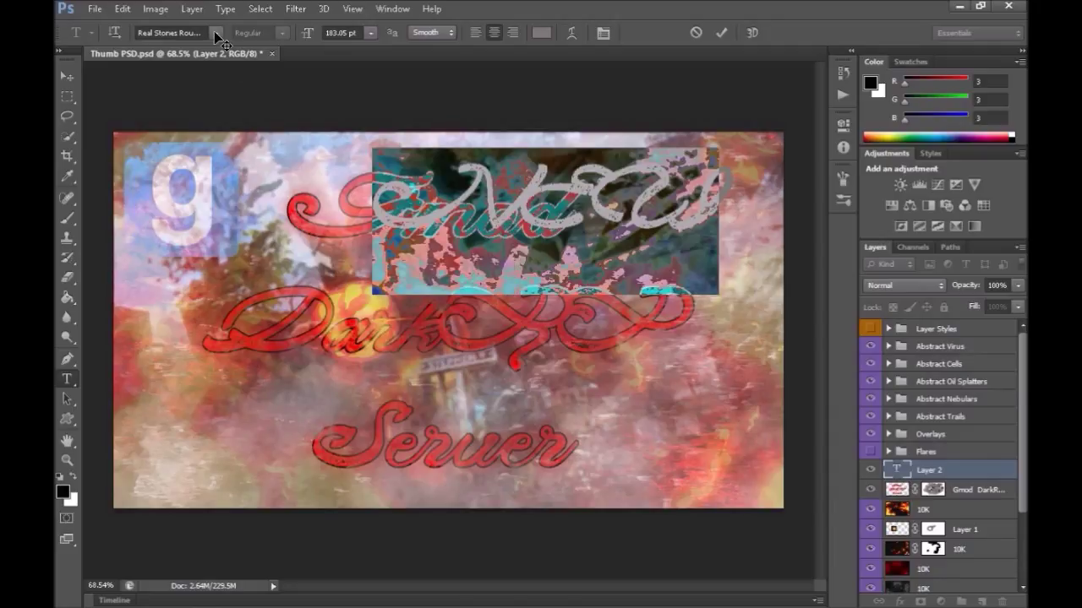
pyautogui.click(216, 34)
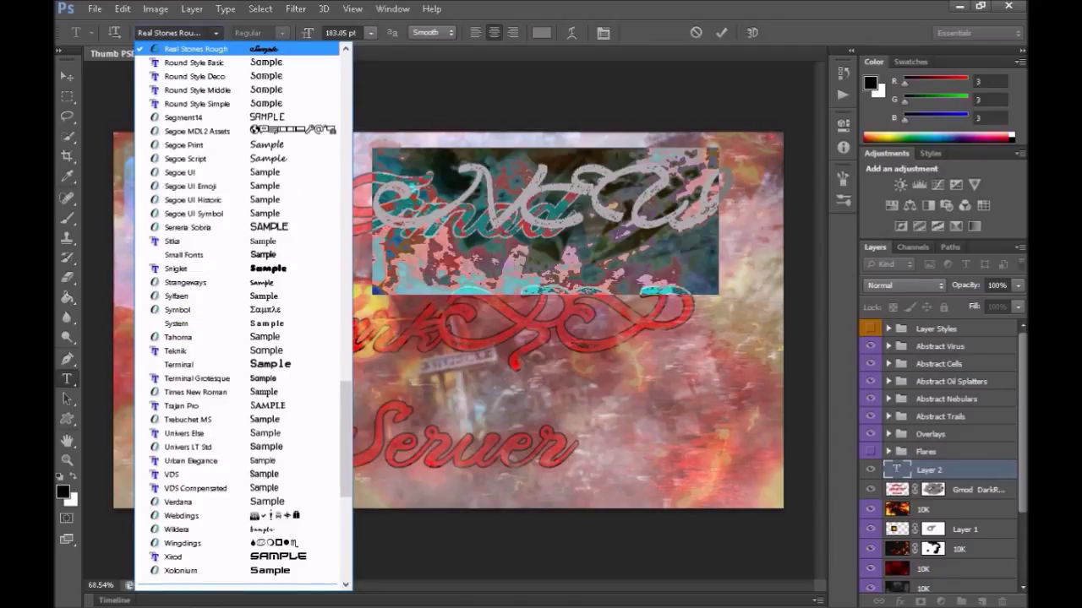
pyautogui.click(186, 227)
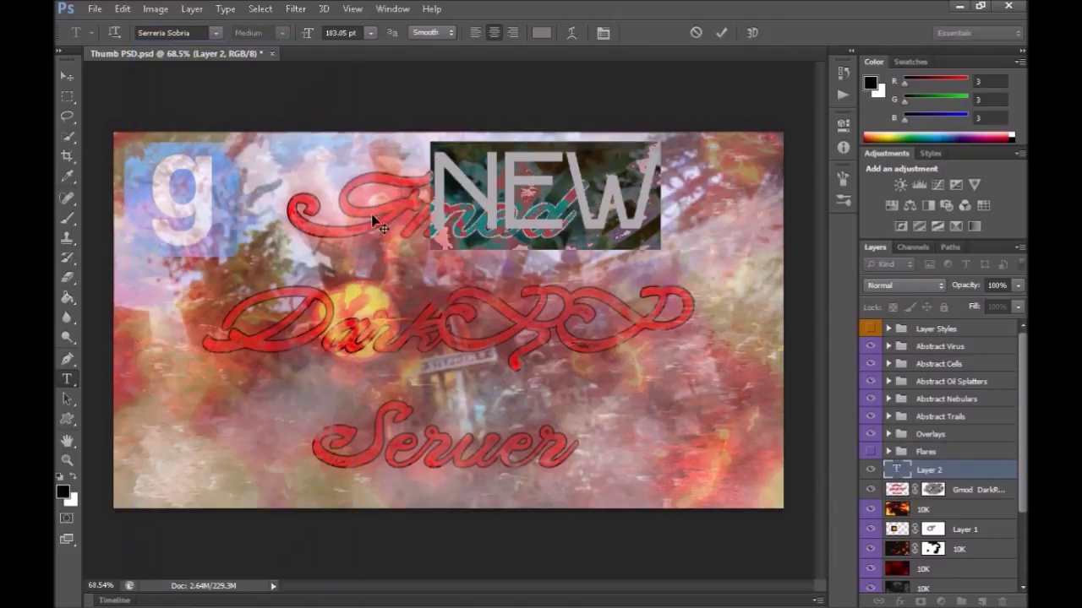
# Step: Move the NEW text down over the Server text and reselect it for editing
pyautogui.click(955, 479)
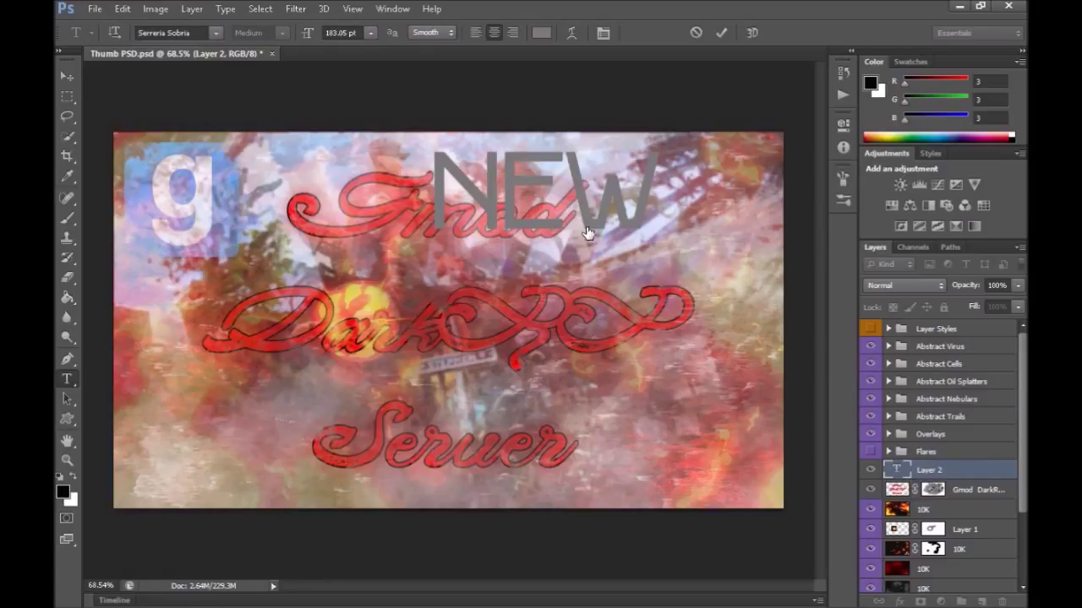
pyautogui.press('v')
pyautogui.moveTo(587, 213); pyautogui.dragTo(605, 449)
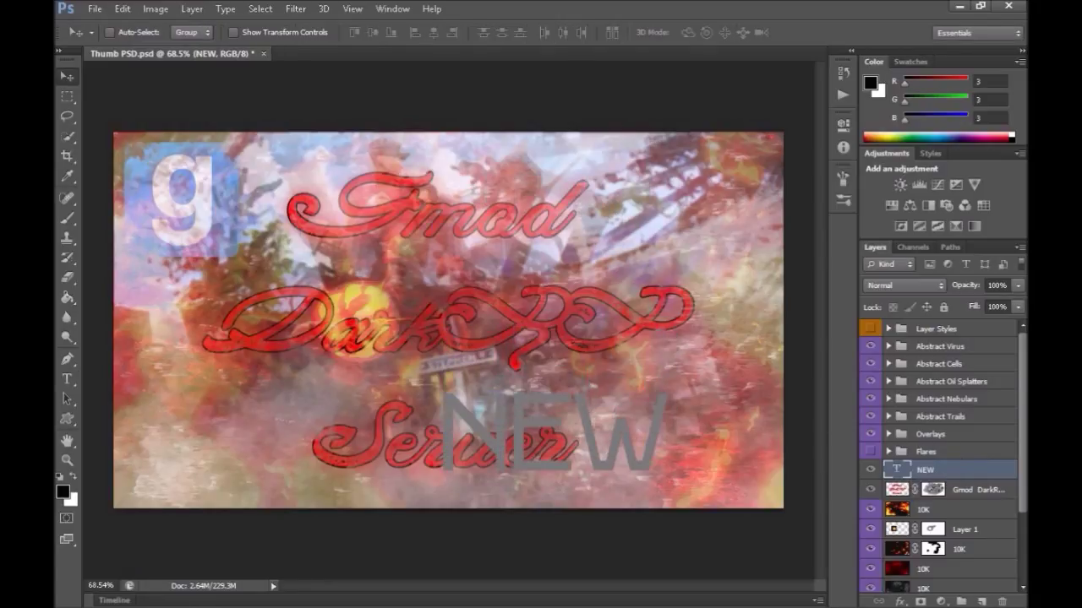
pyautogui.press('t')
pyautogui.doubleClick(454, 445)
pyautogui.click(454, 445)
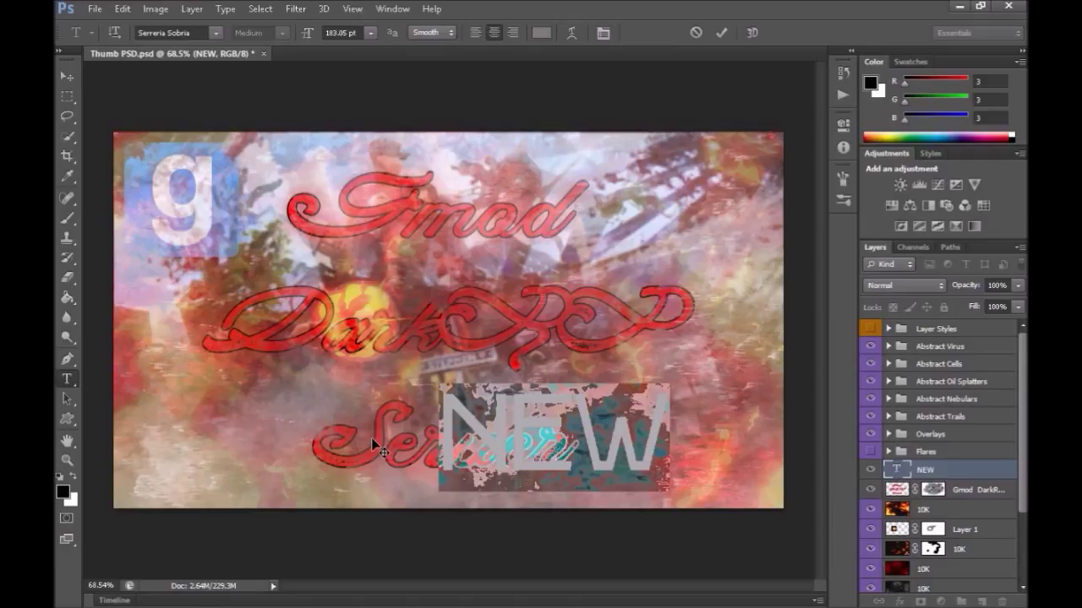
# Step: Set the NEW text colour to bright red ff0200
pyautogui.click(537, 32)
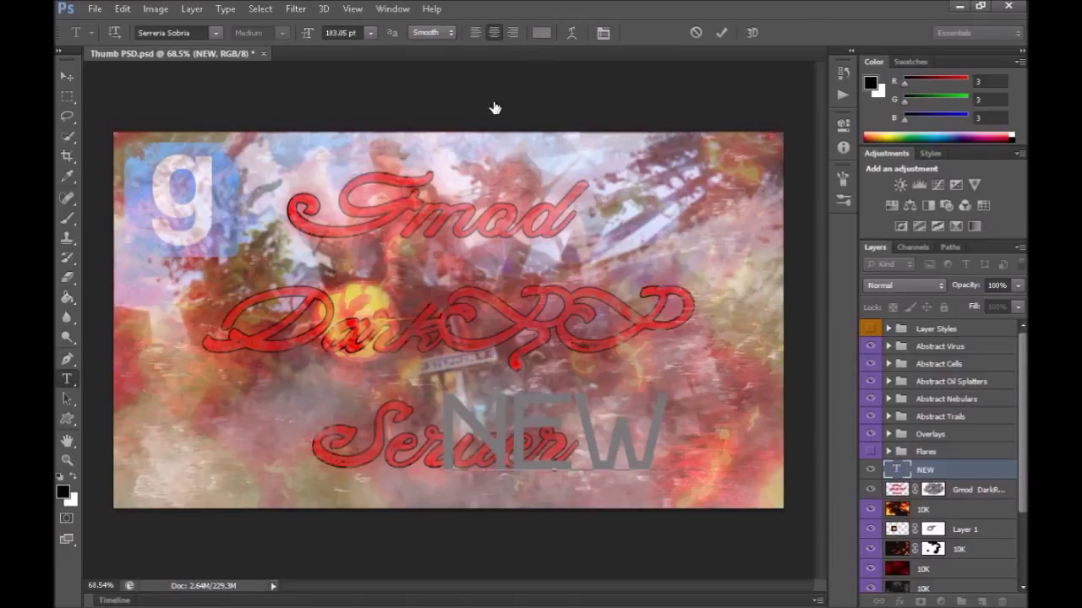
pyautogui.click(741, 234)
pyautogui.click(969, 207)
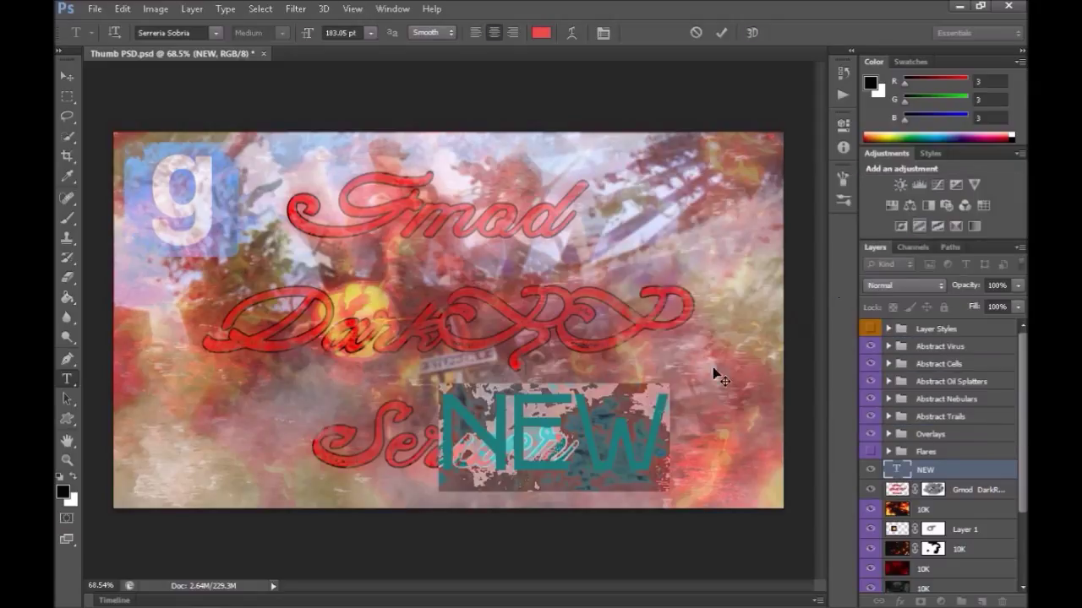
pyautogui.click(537, 33)
pyautogui.click(770, 241)
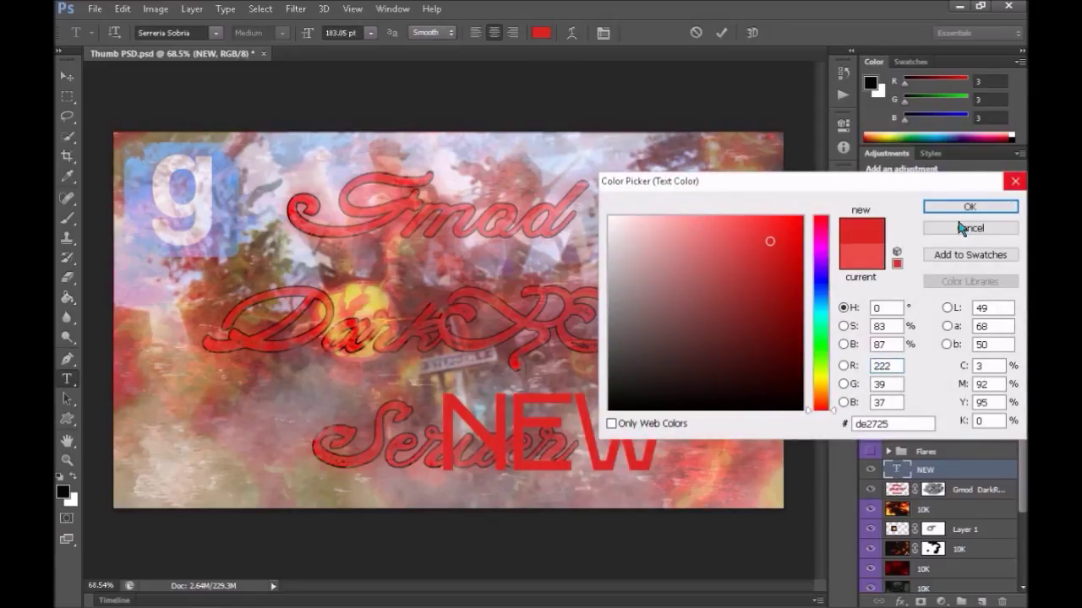
pyautogui.click(802, 217)
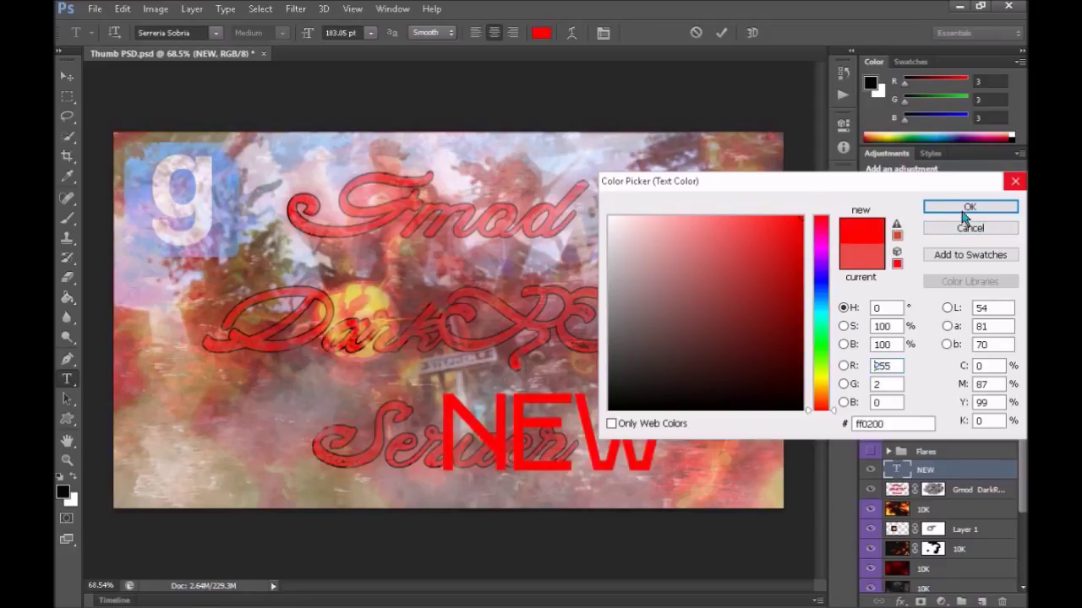
pyautogui.click(968, 207)
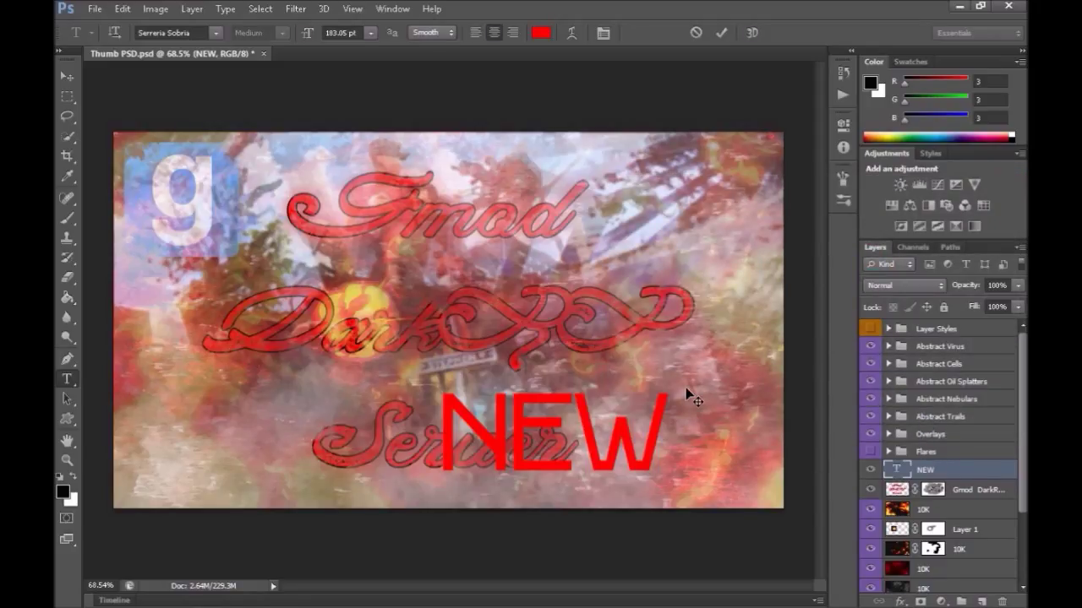
# Step: Enlarge NEW to about 123%, tilt it about 22°, and move it down-right
pyautogui.hotkey('ctrl', 't')
pyautogui.moveTo(655, 342); pyautogui.dragTo(545, 362)
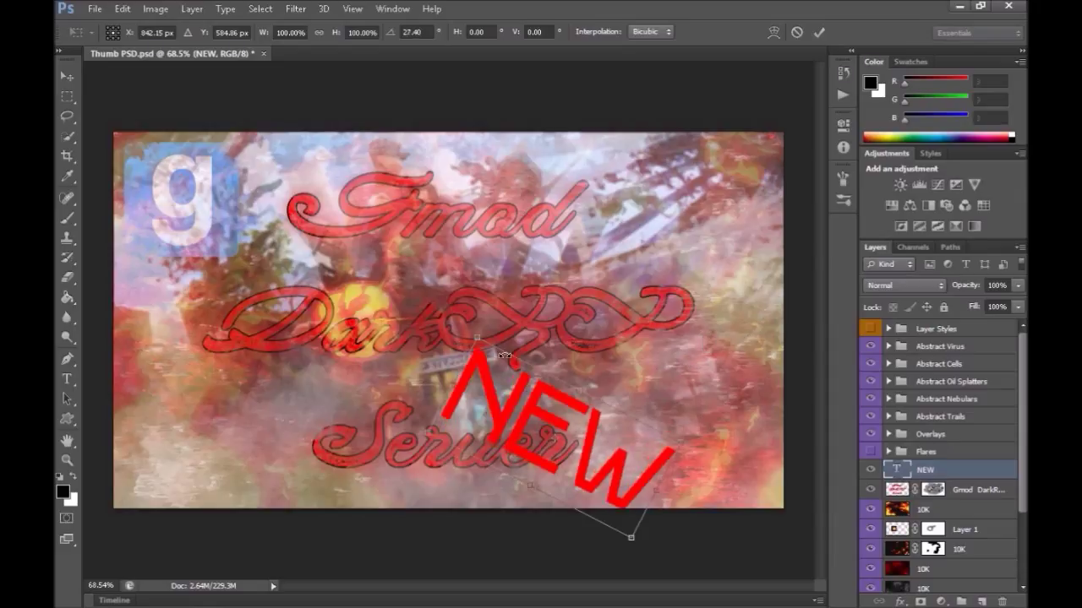
pyautogui.moveTo(477, 338); pyautogui.dragTo(433, 298)
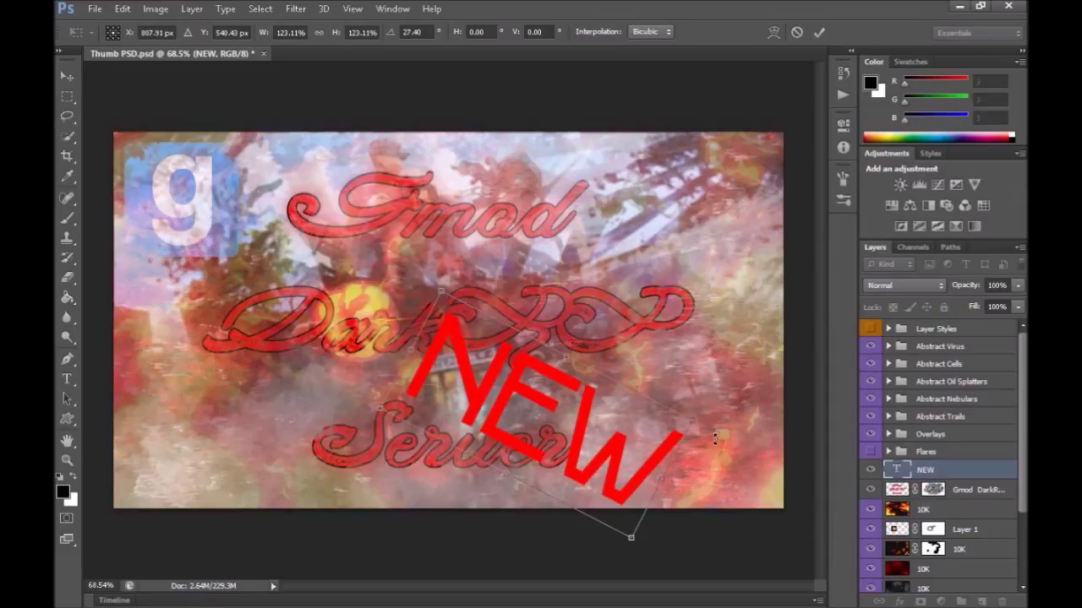
pyautogui.moveTo(744, 414); pyautogui.dragTo(756, 380)
pyautogui.moveTo(597, 457); pyautogui.dragTo(621, 502)
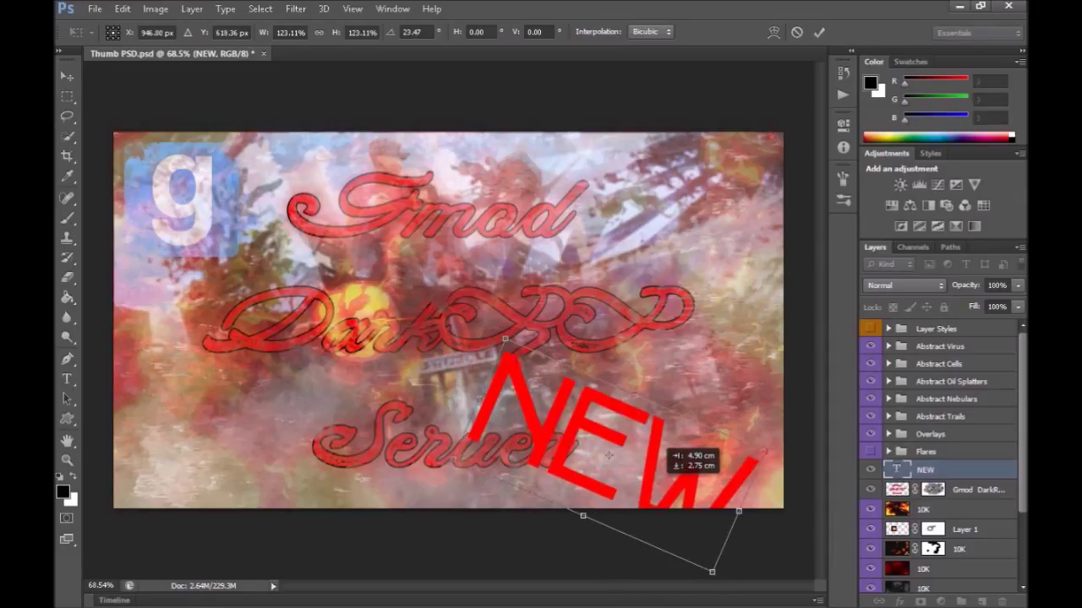
# Step: Fine-tune NEW's tilt and position, apply the transform, and duplicate it as NEW copy
pyautogui.moveTo(760, 403); pyautogui.dragTo(759, 392)
pyautogui.moveTo(694, 455); pyautogui.dragTo(682, 459)
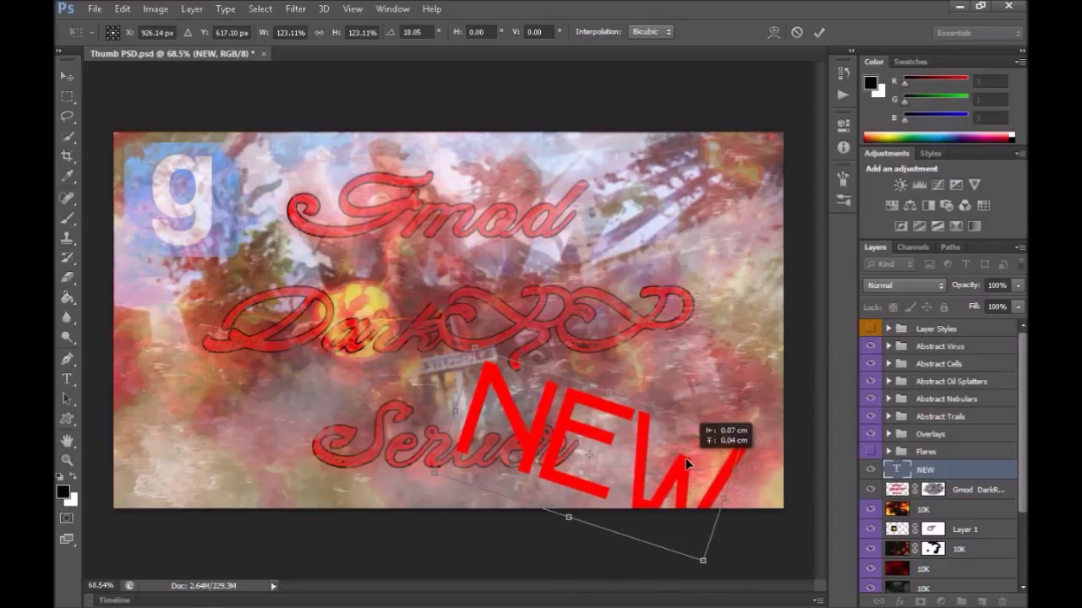
pyautogui.press('t')
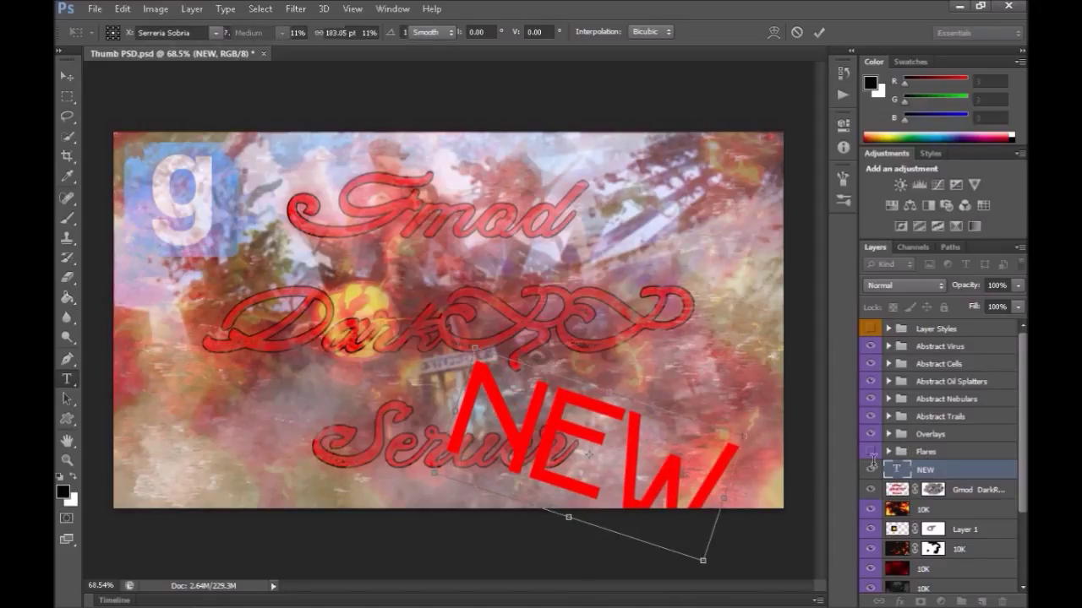
pyautogui.press('Return')
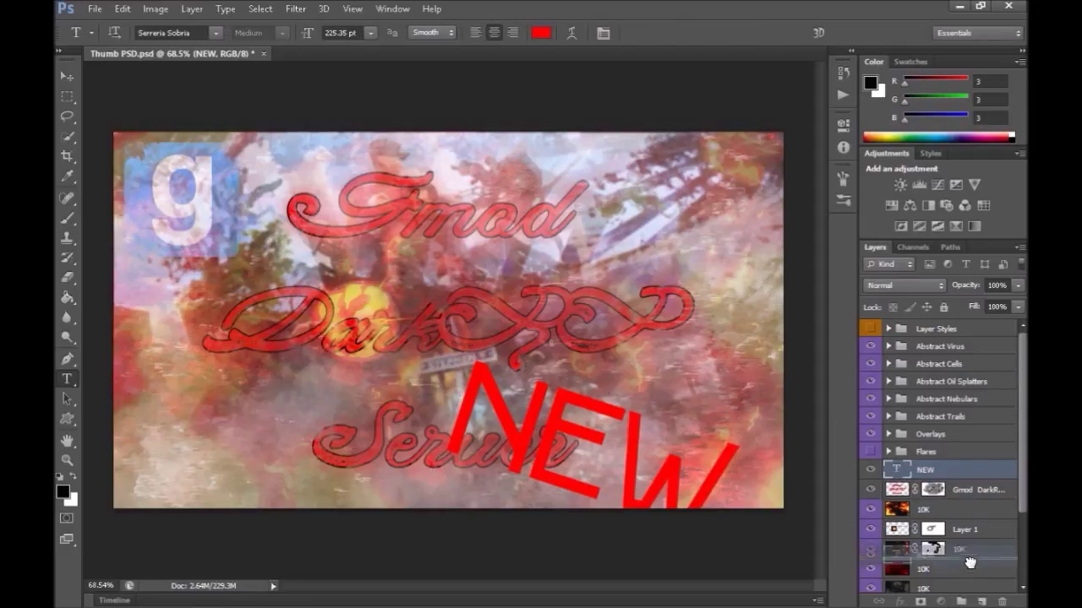
pyautogui.scroll(-1, 982, 583)
pyautogui.moveTo(982, 600); pyautogui.dragTo(980, 601)
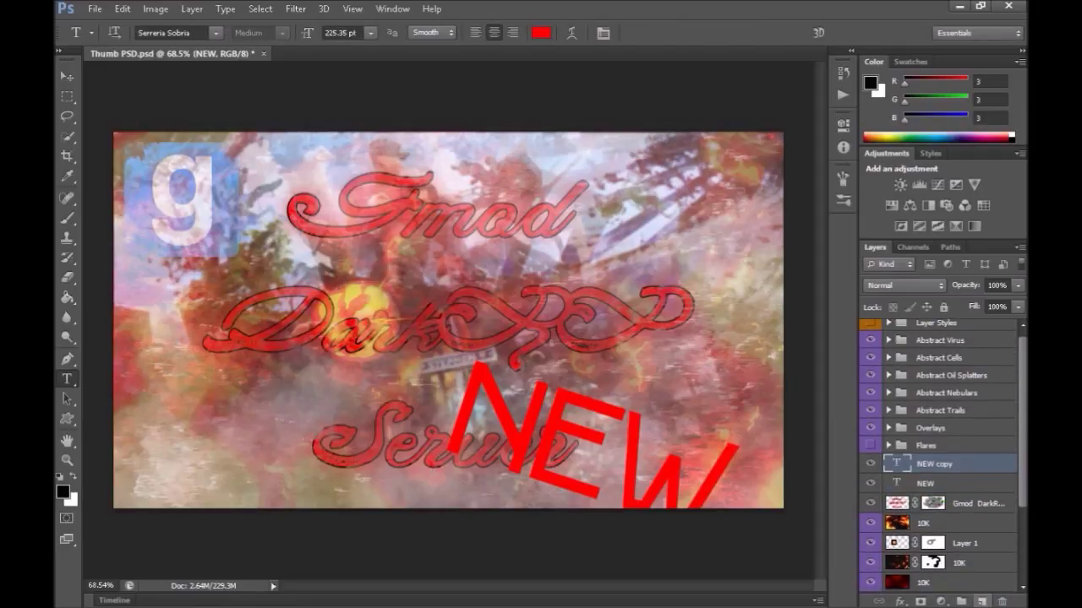
# Step: Rasterize the original NEW layer and apply a Gaussian Blur of radius 10
pyautogui.hotkey('alt', '[')
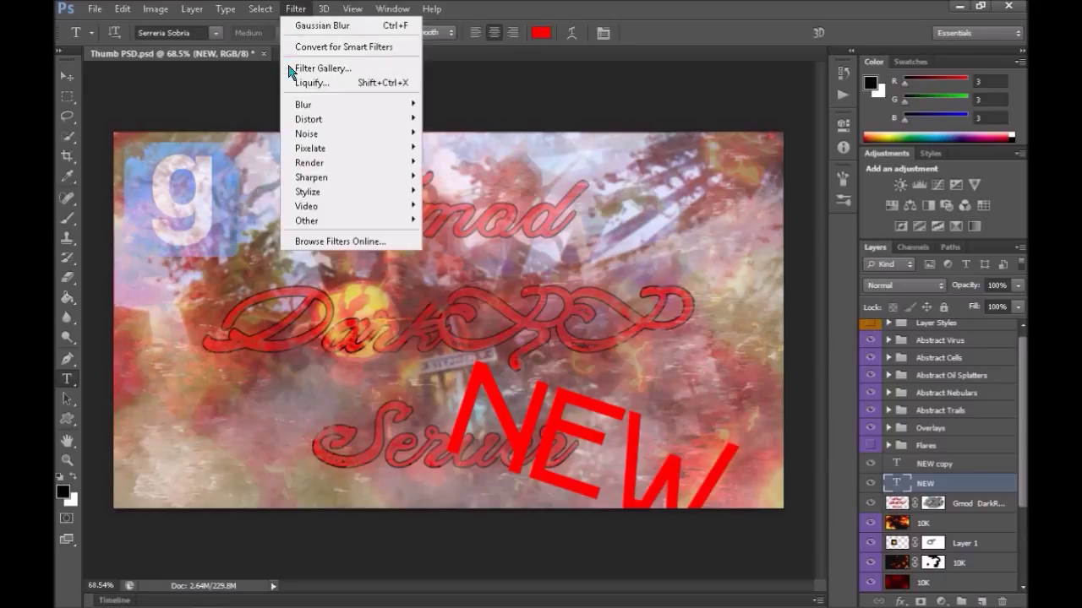
pyautogui.click(296, 8)
pyautogui.moveTo(303, 105)
pyautogui.click(224, 197)
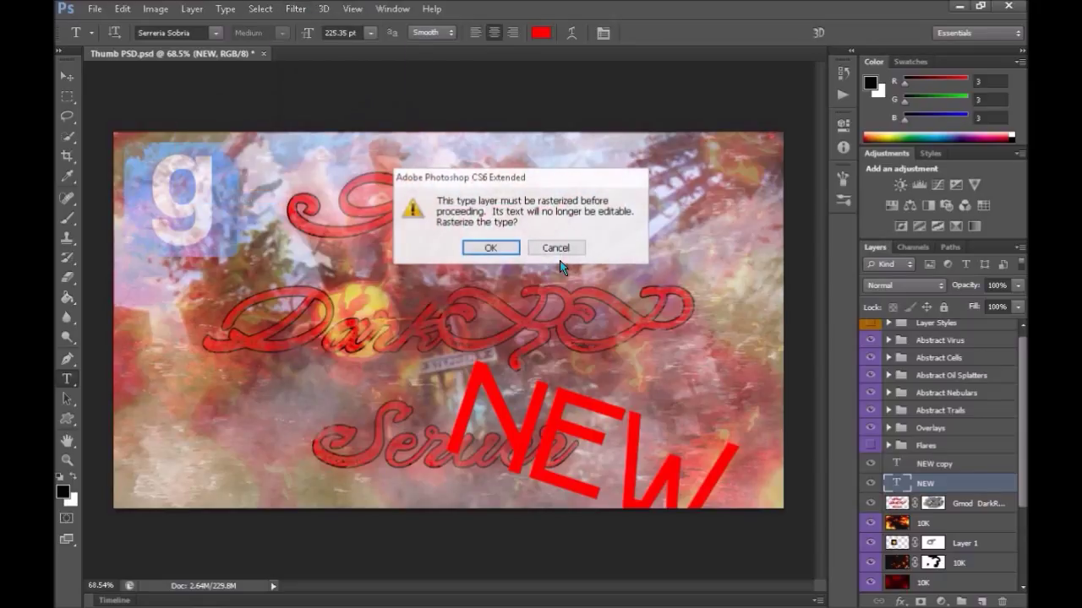
pyautogui.click(485, 247)
pyautogui.write('10')
pyautogui.click(870, 227)
# Step: Give NEW copy a 3 px black stroke and merge it with the blurred NEW layer
pyautogui.click(934, 464)
pyautogui.rightClick(934, 464)
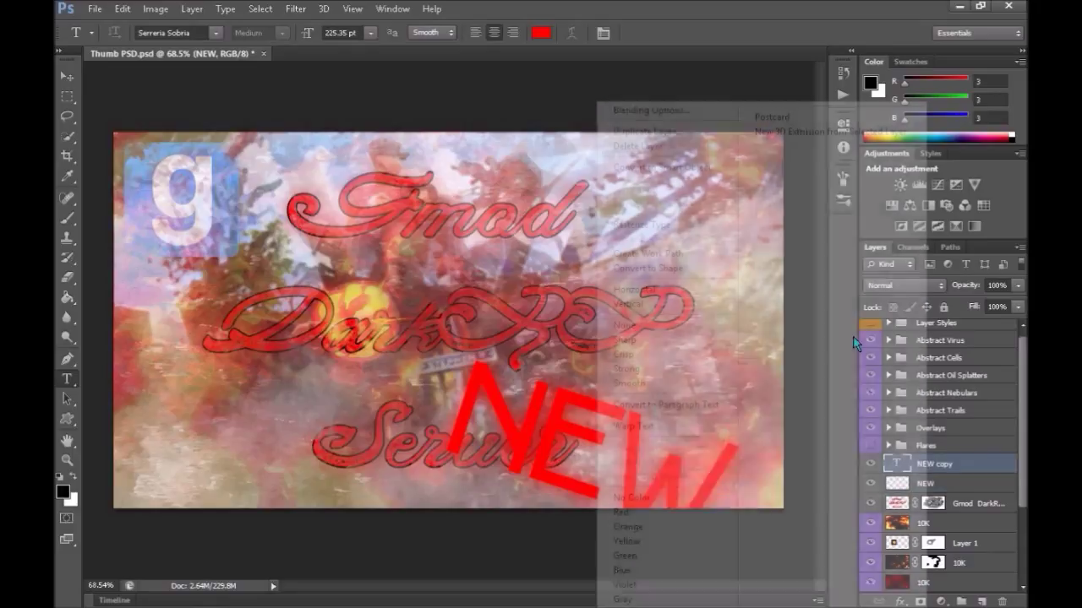
pyautogui.click(651, 110)
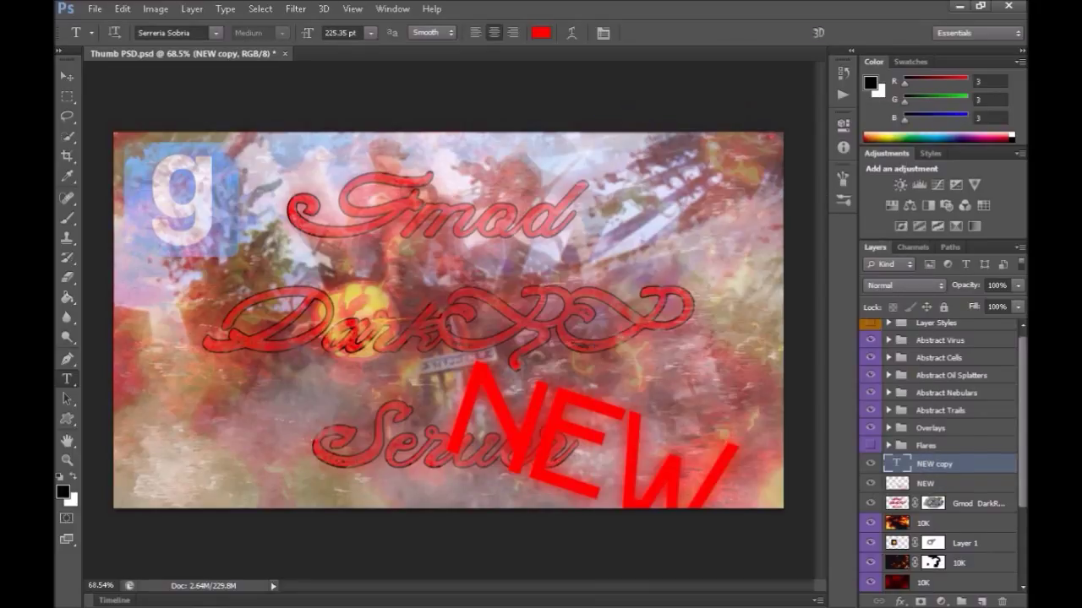
pyautogui.press('h')
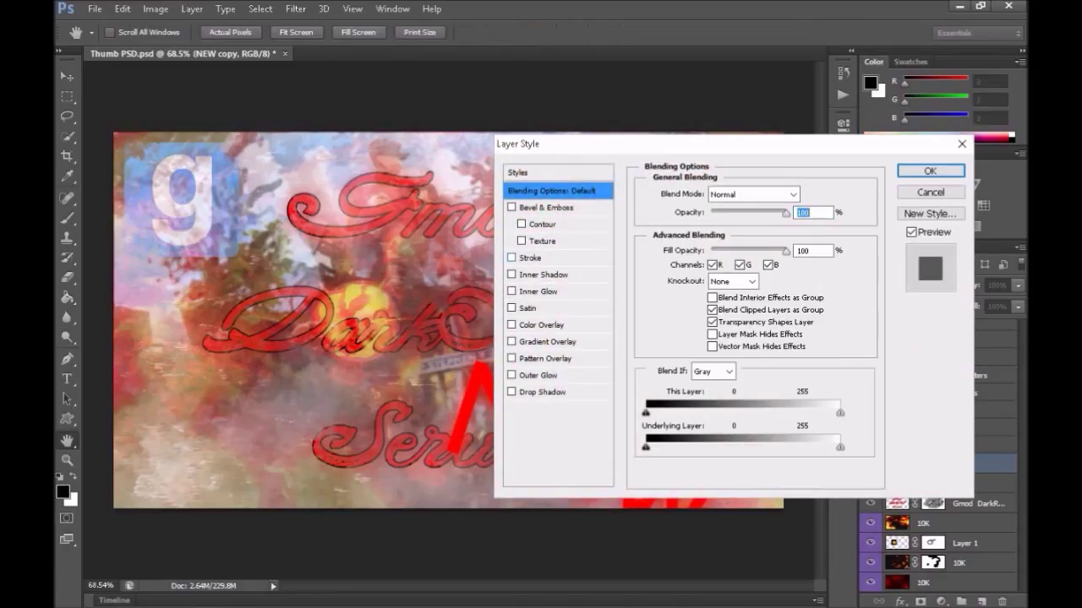
pyautogui.click(530, 258)
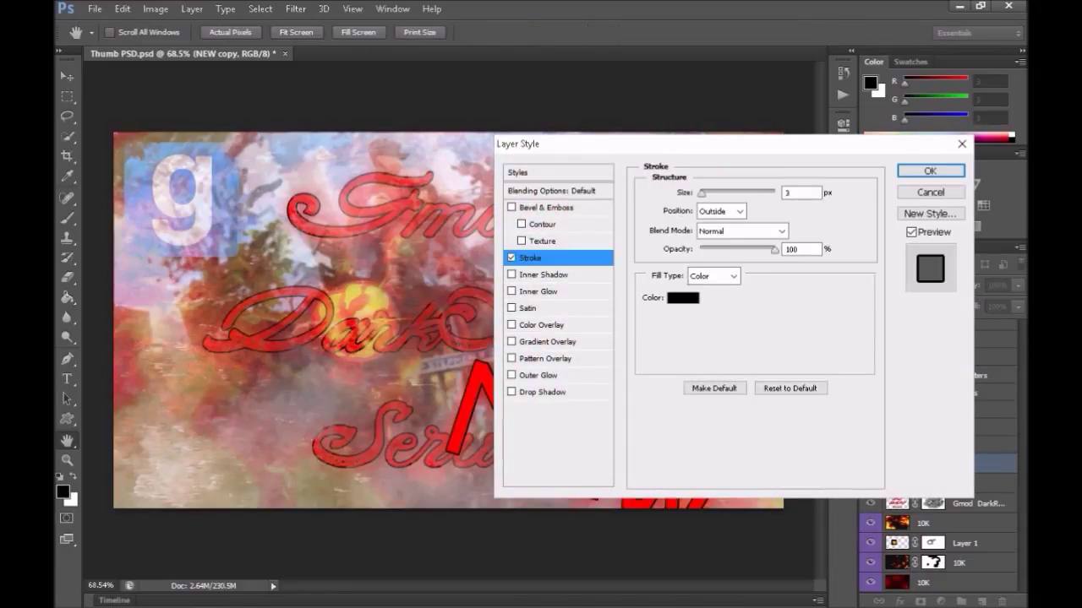
pyautogui.press('Return')
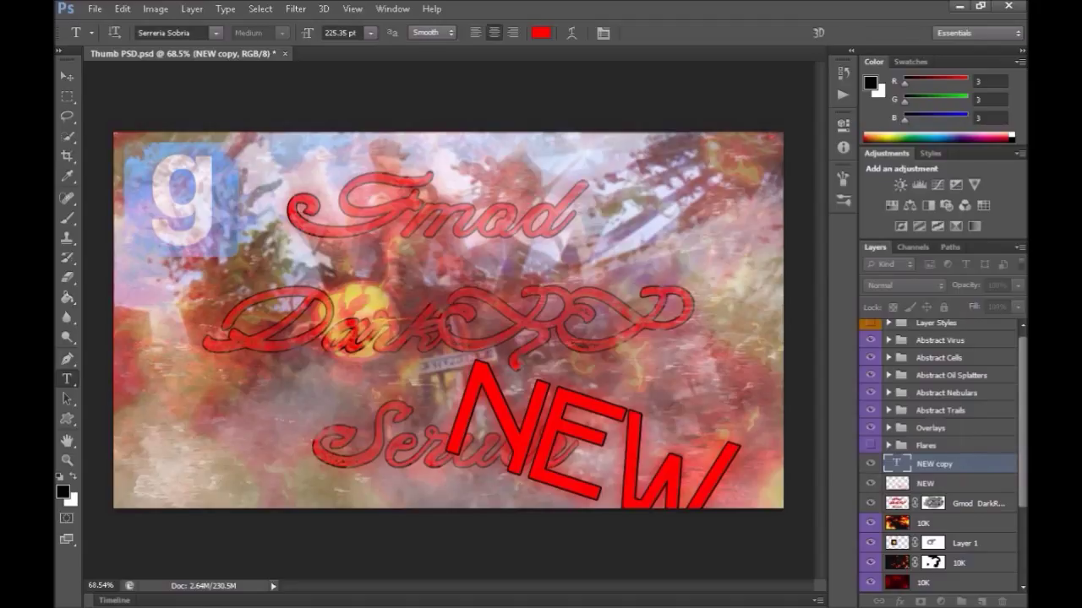
pyautogui.keyDown('shift'); pyautogui.click(925, 513); pyautogui.keyUp('shift')
pyautogui.hotkey('ctrl', 'e')
# Step: Place NEW copy below the title layer, set Lighten blending, and shift it left
pyautogui.moveTo(950, 469); pyautogui.dragTo(948, 493)
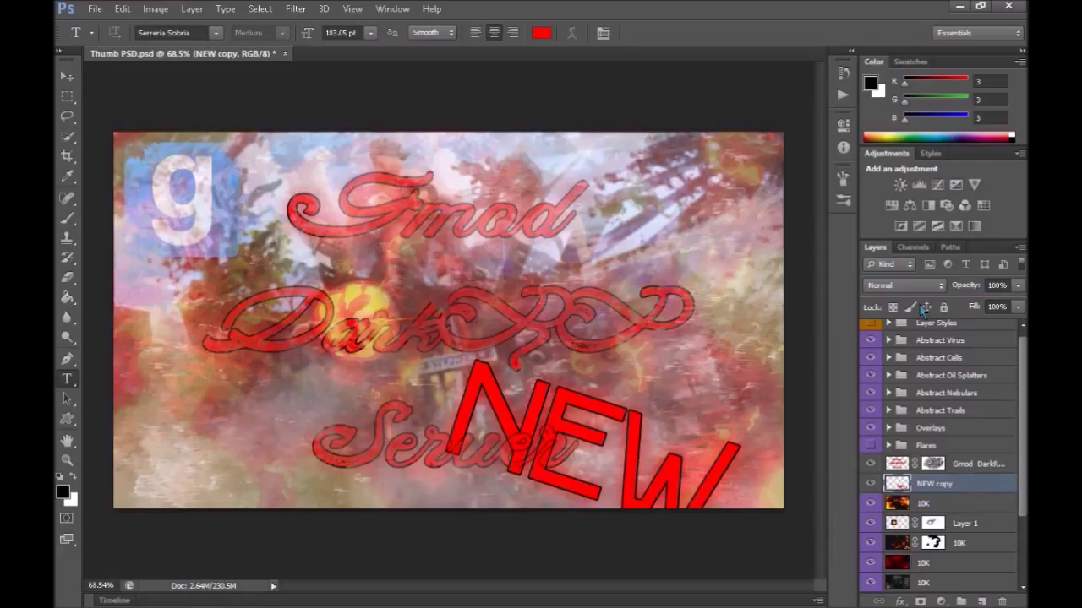
pyautogui.click(912, 288)
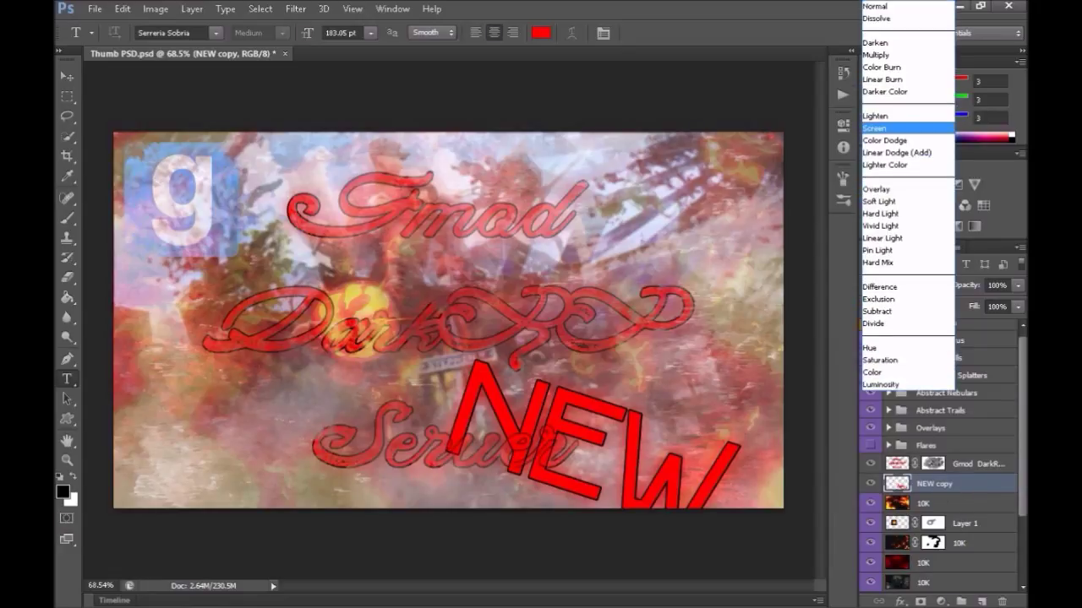
pyautogui.click(879, 115)
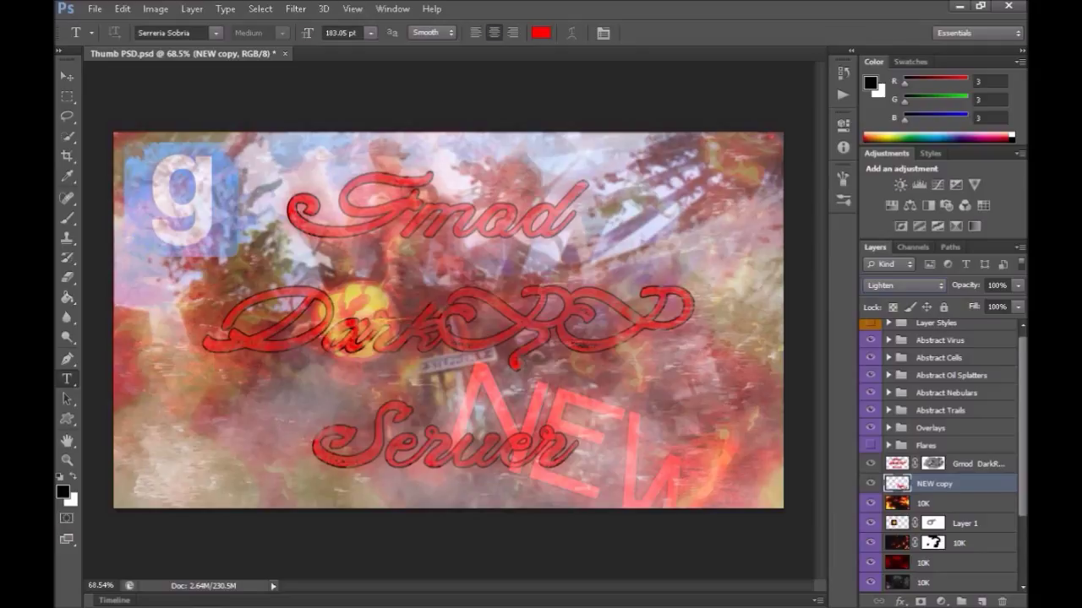
pyautogui.click(64, 76)
pyautogui.moveTo(539, 397)
pyautogui.mouseDown()
pyautogui.moveTo(541, 423)
pyautogui.moveTo(558, 397)
pyautogui.mouseUp()
# Step: Lower NEW copy's opacity to 69% and add a layer mask to the title layer
pyautogui.click(1018, 285)
pyautogui.moveTo(1011, 304); pyautogui.dragTo(994, 304)
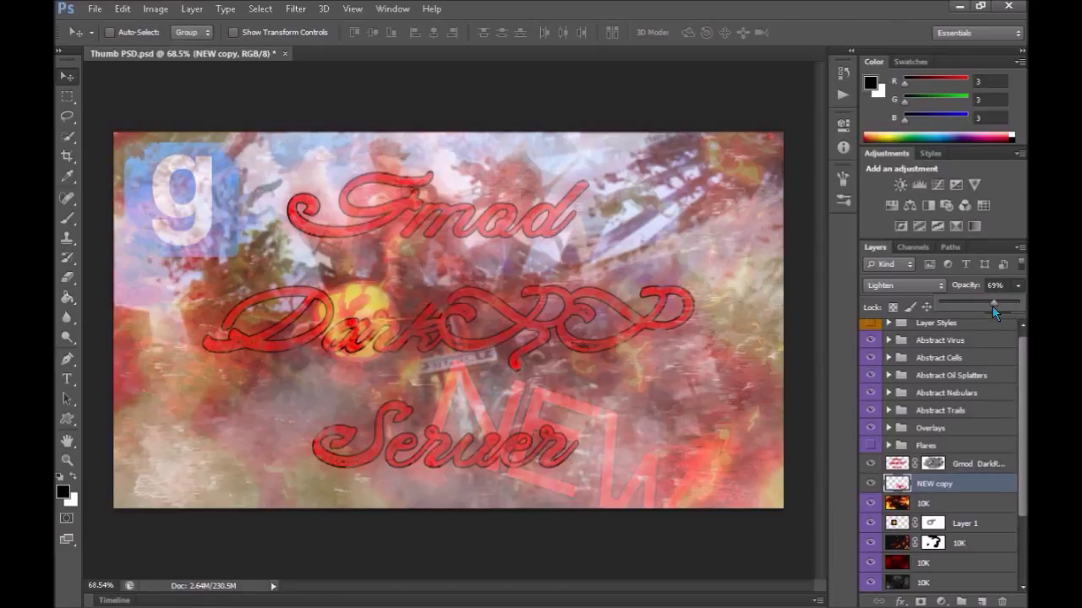
pyautogui.click(952, 479)
pyautogui.hotkey('alt', ']')
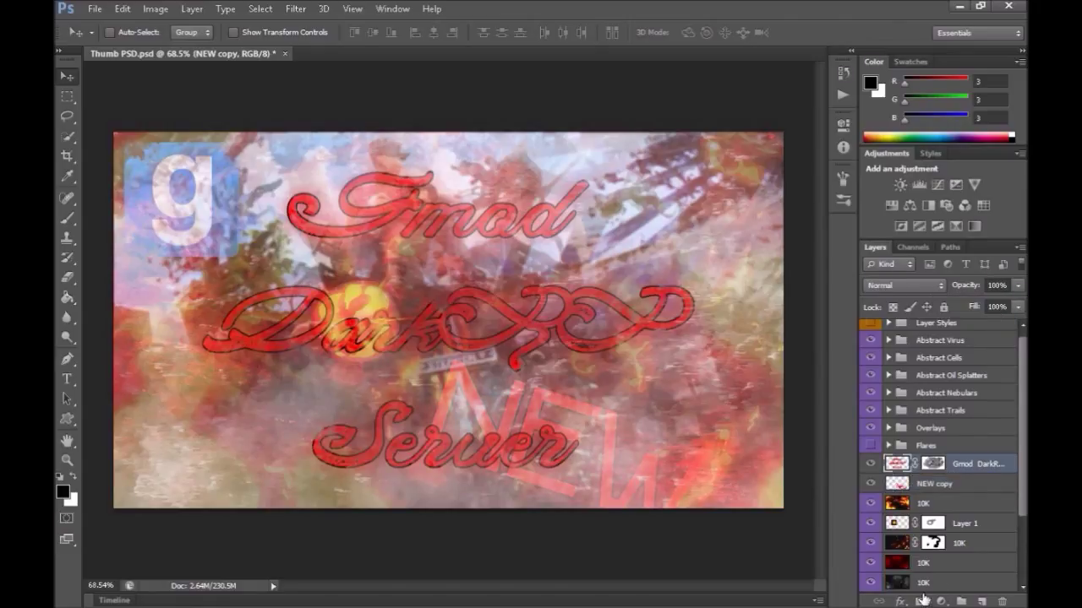
pyautogui.click(920, 600)
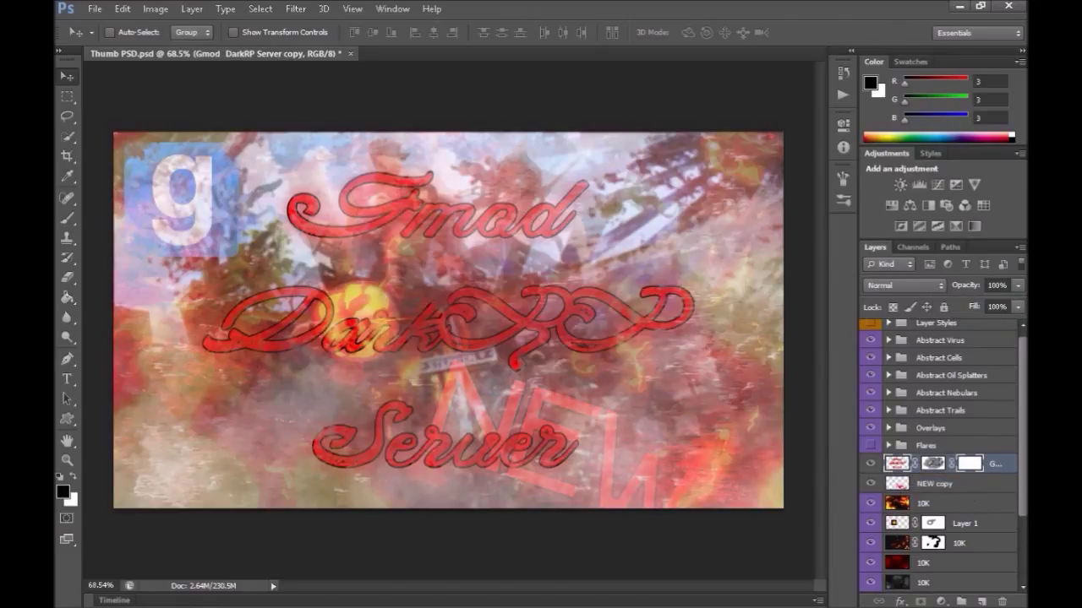
# Step: Delete the unwanted vector mask and move the layer mask onto NEW copy
pyautogui.rightClick(973, 465)
pyautogui.click(928, 495)
pyautogui.moveTo(928, 494); pyautogui.dragTo(930, 485)
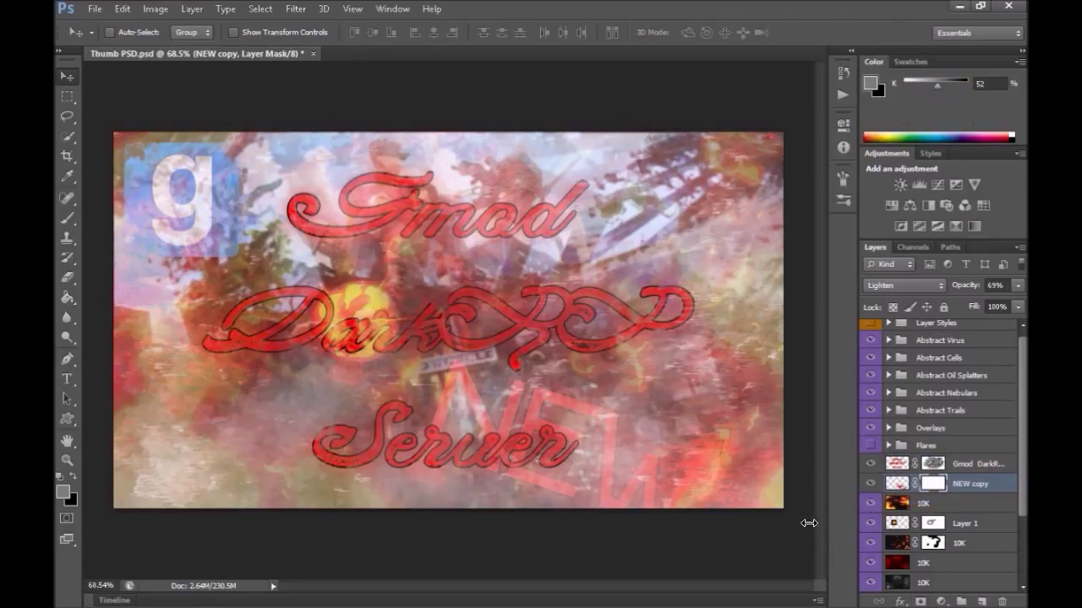
# Step: Paint black on the mask to hide parts of NEW, then restore some with white
pyautogui.press('b')
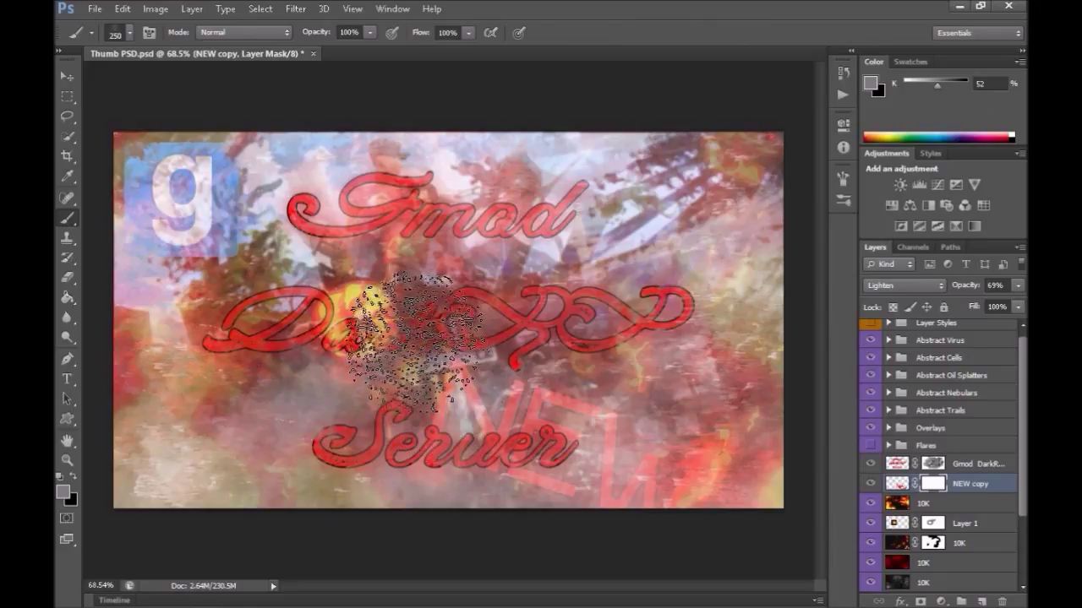
pyautogui.moveTo(935, 85); pyautogui.dragTo(968, 84)
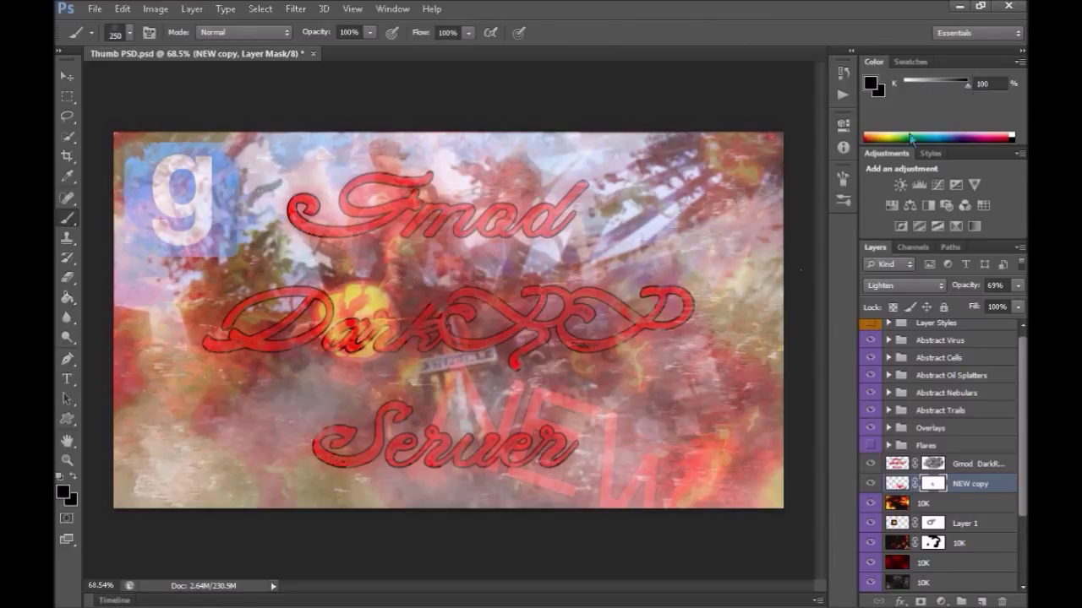
pyautogui.moveTo(461, 381); pyautogui.dragTo(456, 461)
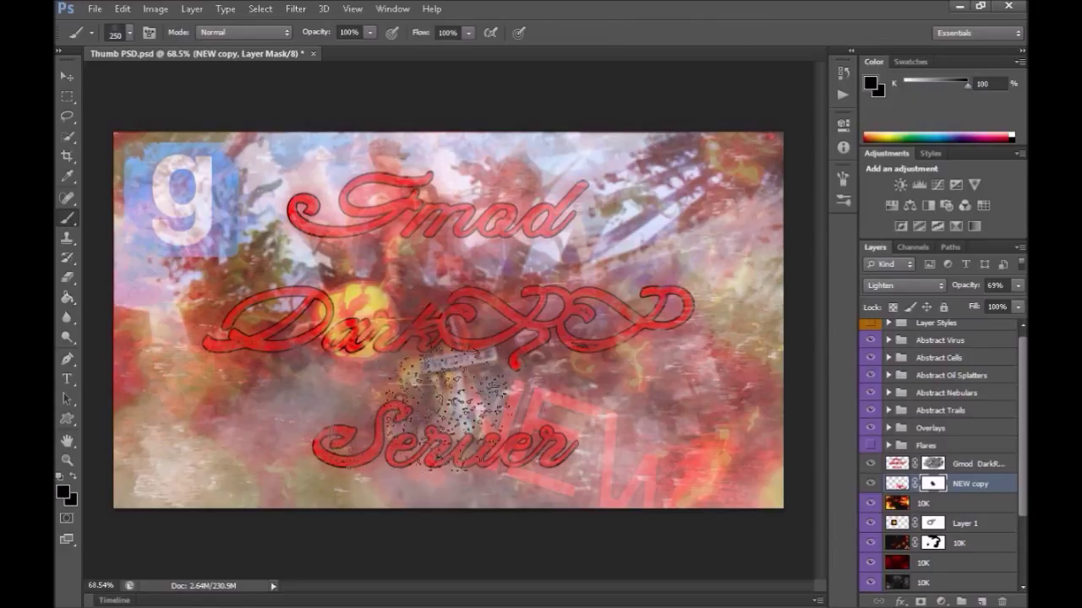
pyautogui.moveTo(778, 459)
pyautogui.mouseDown()
pyautogui.moveTo(634, 523)
pyautogui.moveTo(532, 514)
pyautogui.moveTo(591, 393)
pyautogui.moveTo(571, 381)
pyautogui.moveTo(621, 347)
pyautogui.moveTo(663, 361)
pyautogui.mouseUp()
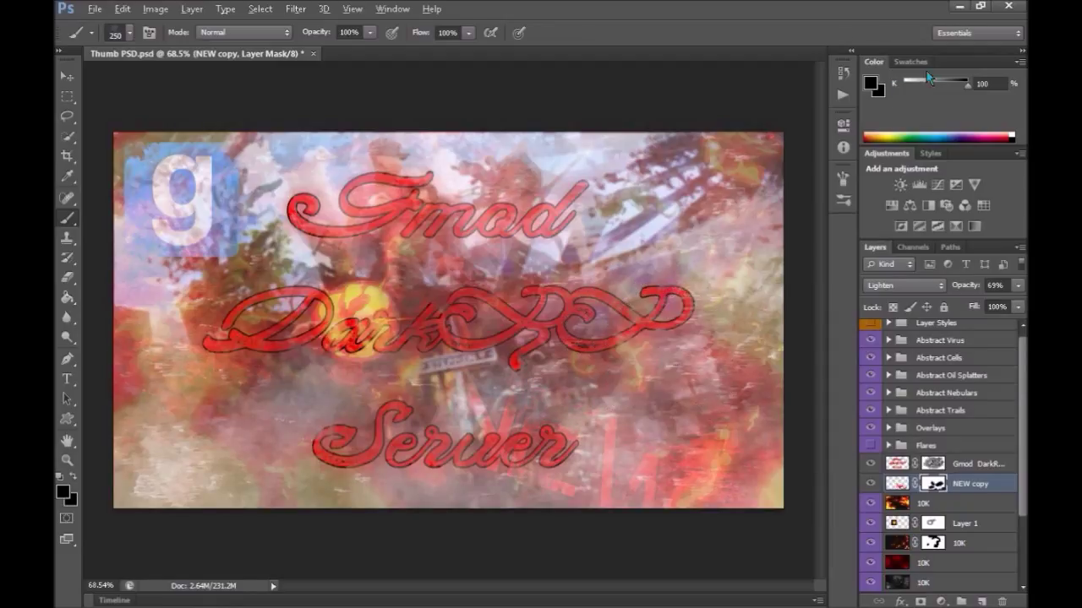
pyautogui.moveTo(958, 85); pyautogui.dragTo(906, 84)
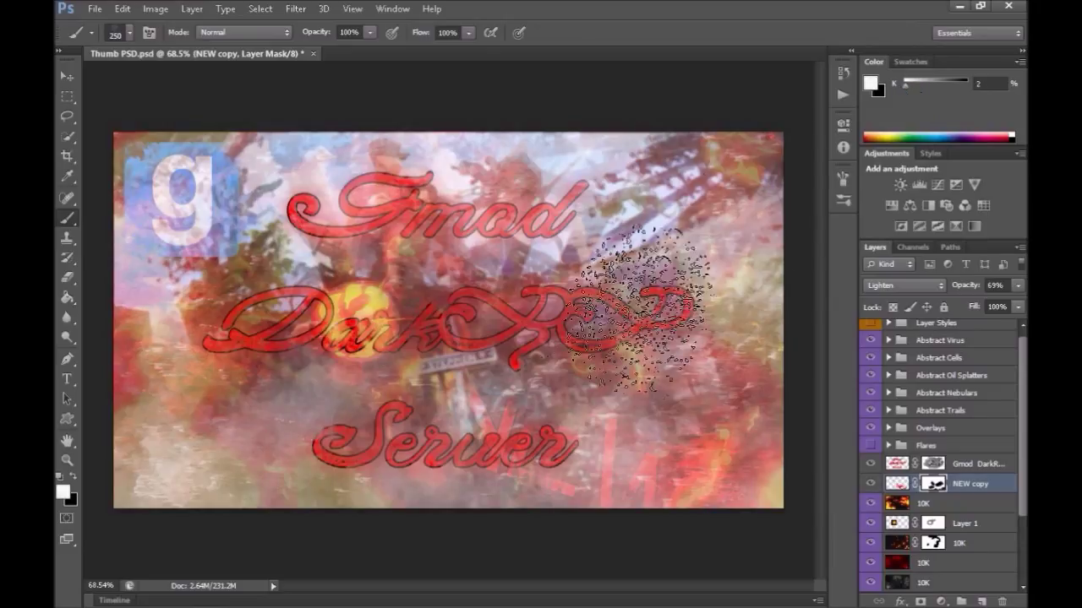
pyautogui.moveTo(553, 423)
pyautogui.mouseDown()
pyautogui.moveTo(567, 447)
pyautogui.moveTo(567, 434)
pyautogui.moveTo(591, 434)
pyautogui.mouseUp()
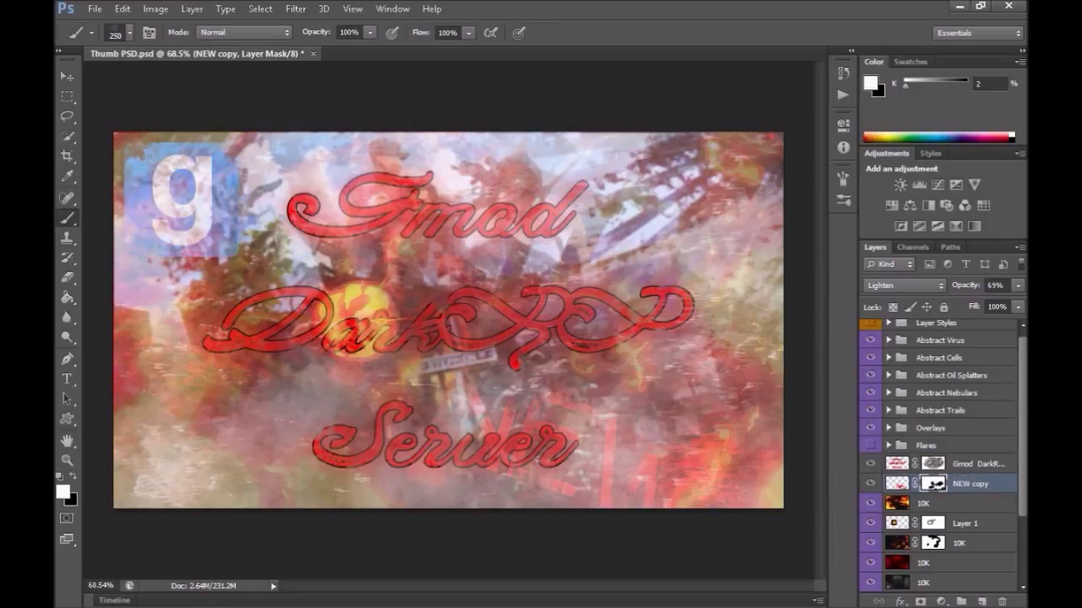
pyautogui.press('z')
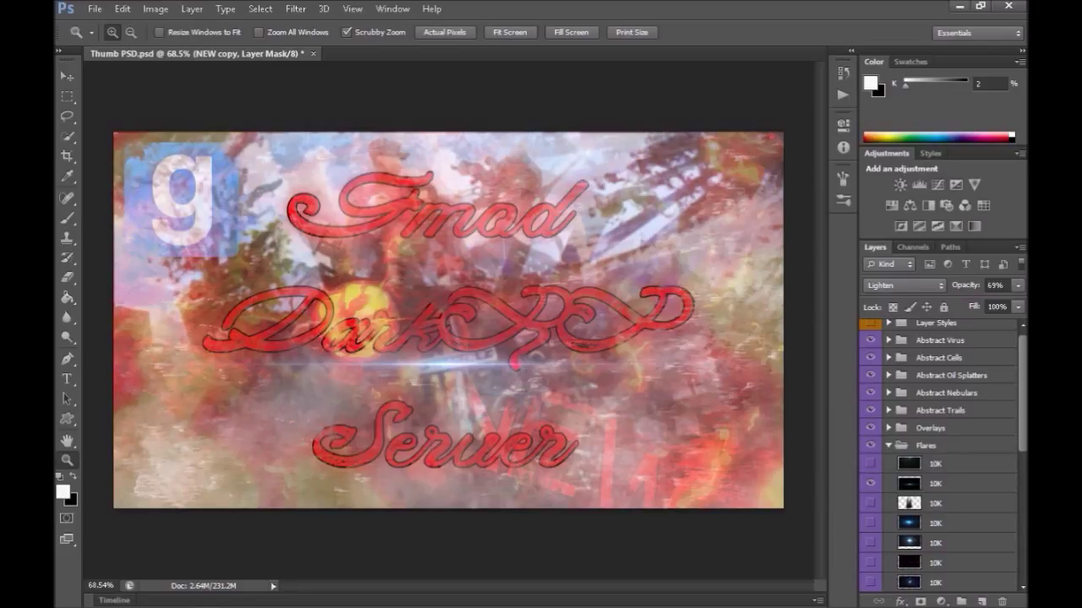
# Step: Hide the blue lens flare, show the ring flare, and move it onto Server
pyautogui.press('v')
pyautogui.scroll(-1, 938, 456)
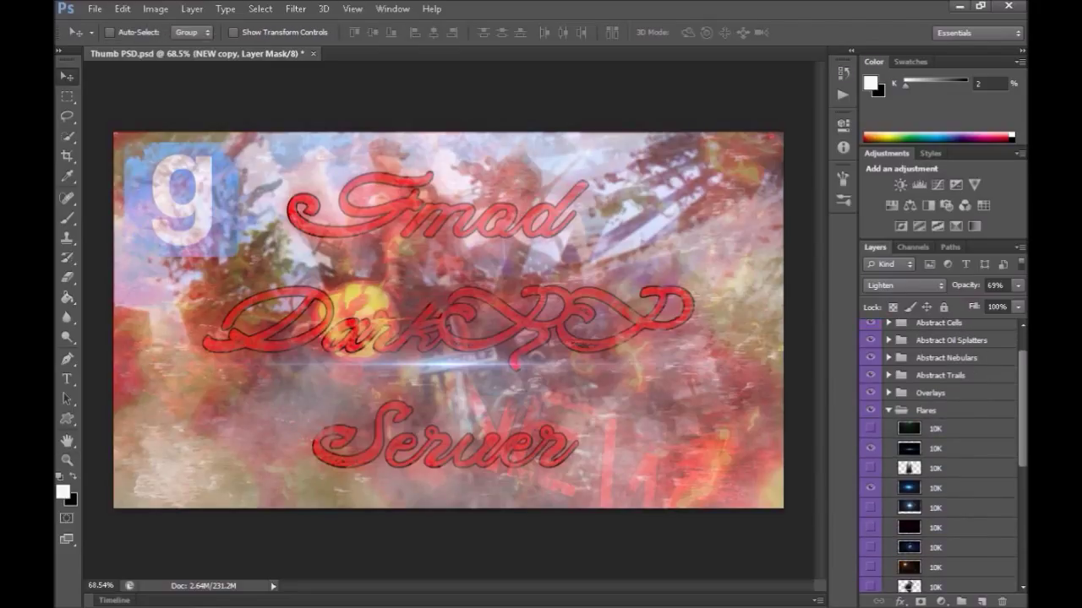
pyautogui.keyDown('ctrl'); pyautogui.click(536, 422); pyautogui.keyUp('ctrl')
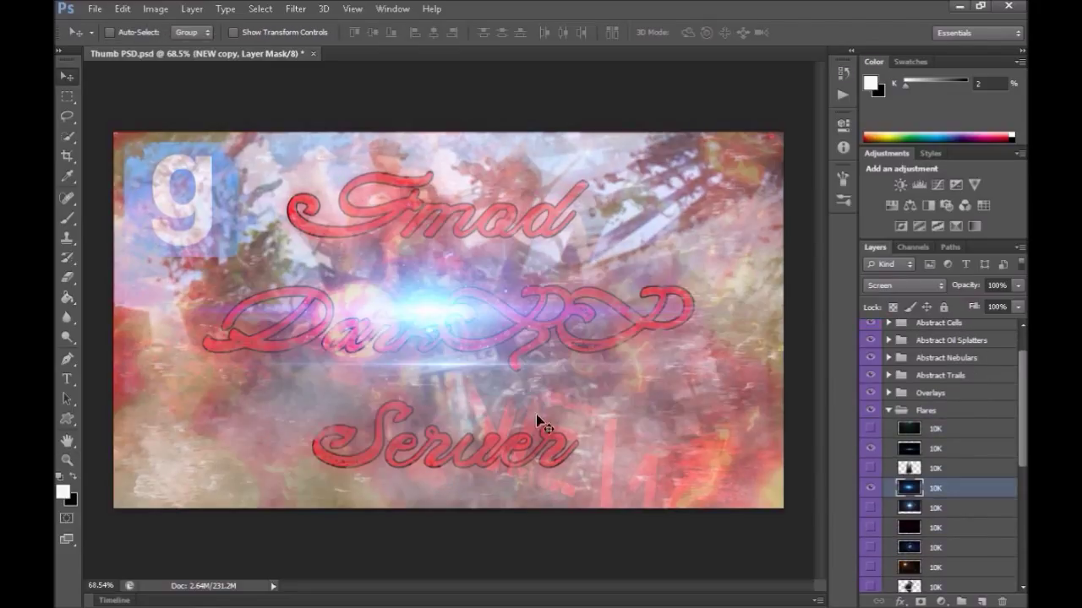
pyautogui.keyDown('ctrl'); pyautogui.click(862, 489); pyautogui.keyUp('ctrl')
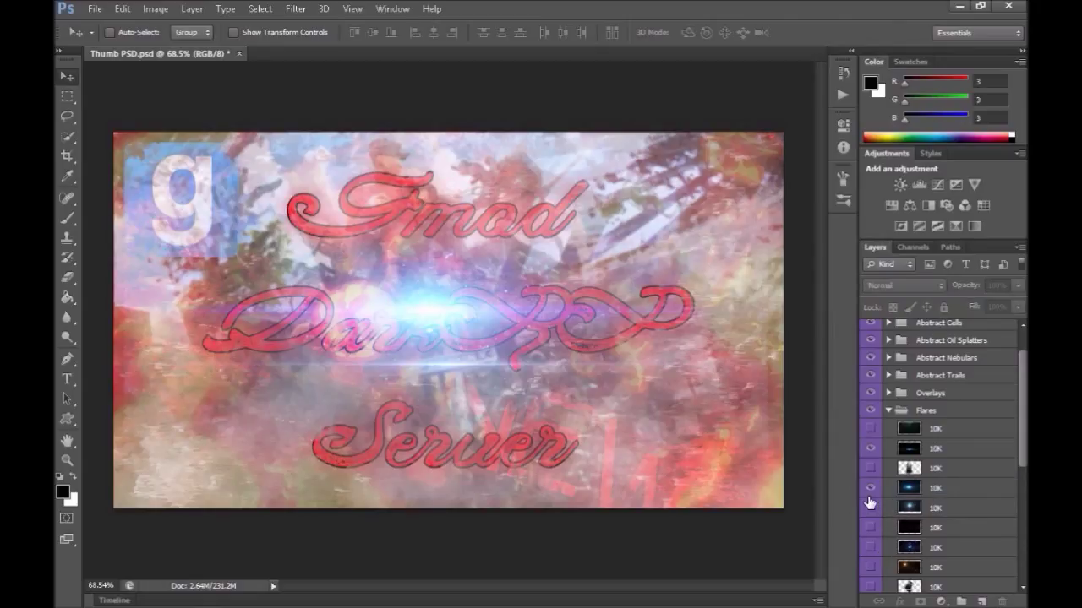
pyautogui.click(879, 533)
pyautogui.keyDown('ctrl'); pyautogui.click(489, 326); pyautogui.keyUp('ctrl')
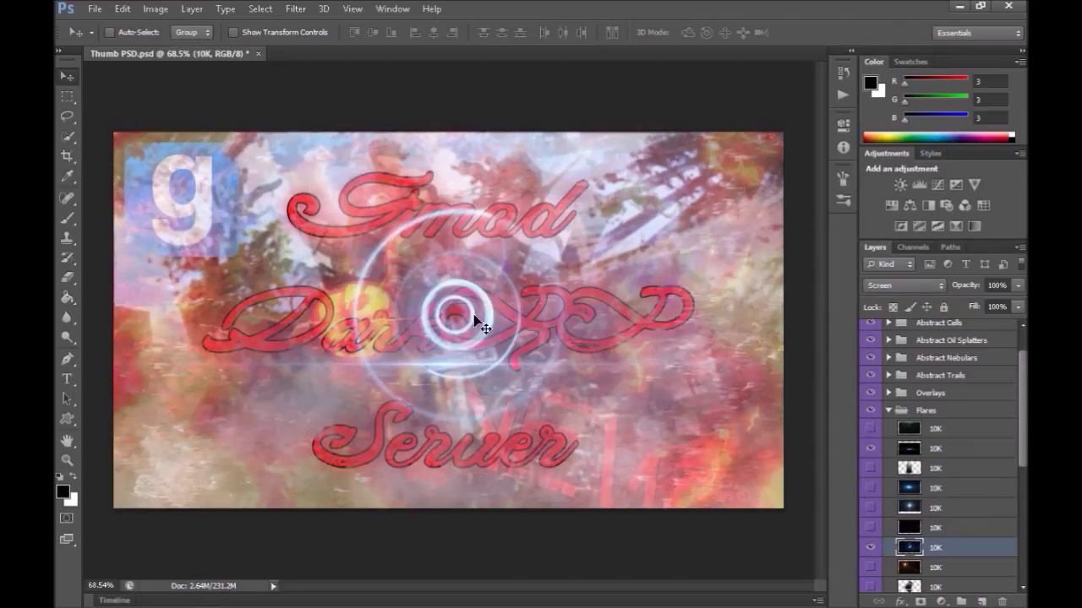
pyautogui.moveTo(464, 311)
pyautogui.mouseDown()
pyautogui.moveTo(570, 444)
pyautogui.moveTo(574, 412)
pyautogui.mouseUp()
# Step: Set the ring flare to Lighten at 56% opacity and add a white layer mask
pyautogui.click(904, 285)
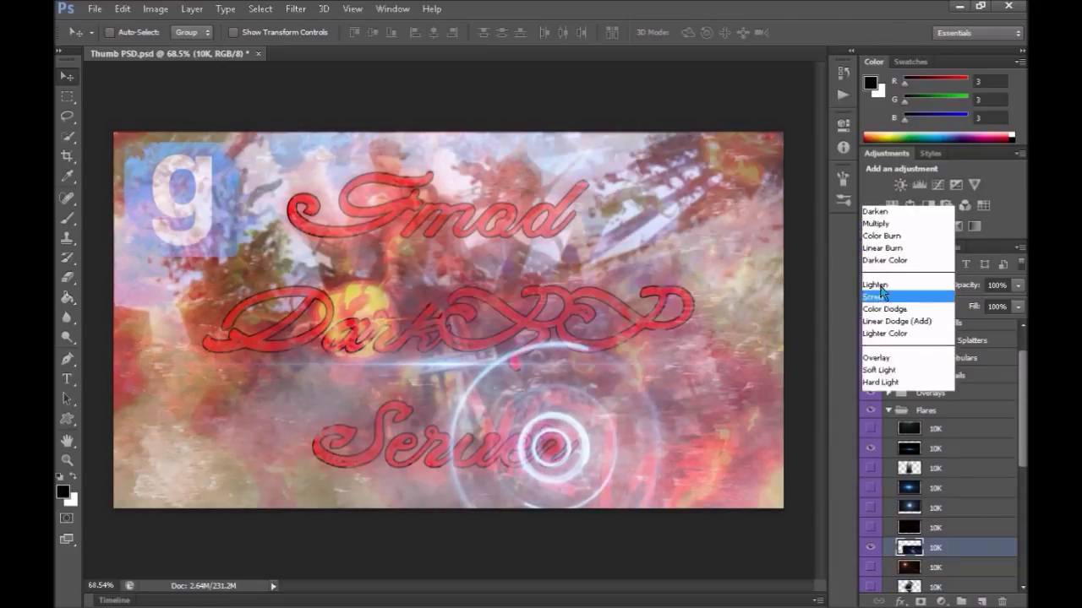
pyautogui.click(877, 115)
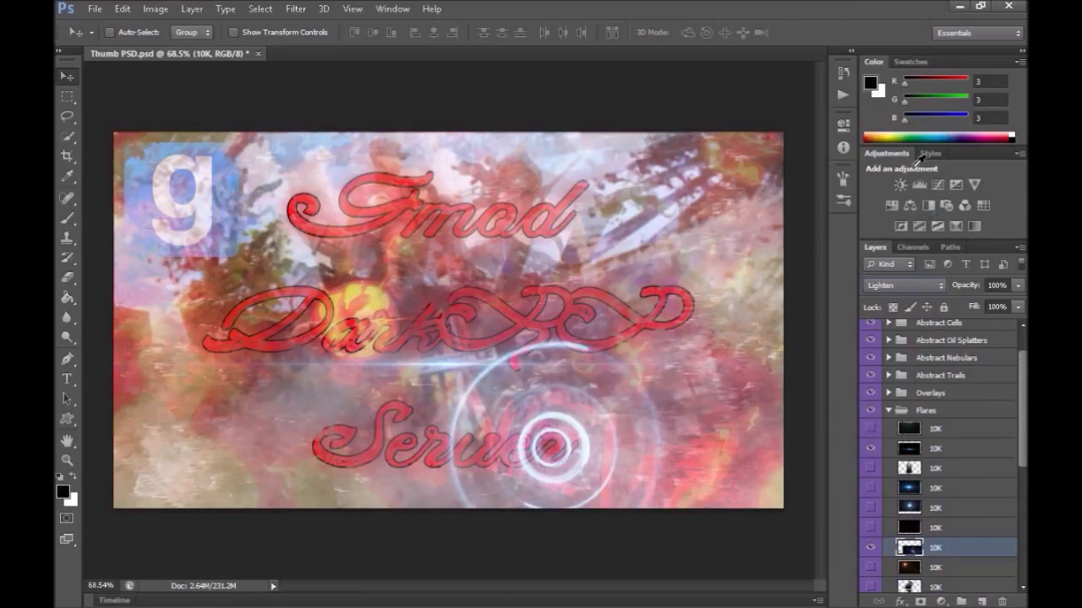
pyautogui.click(1013, 286)
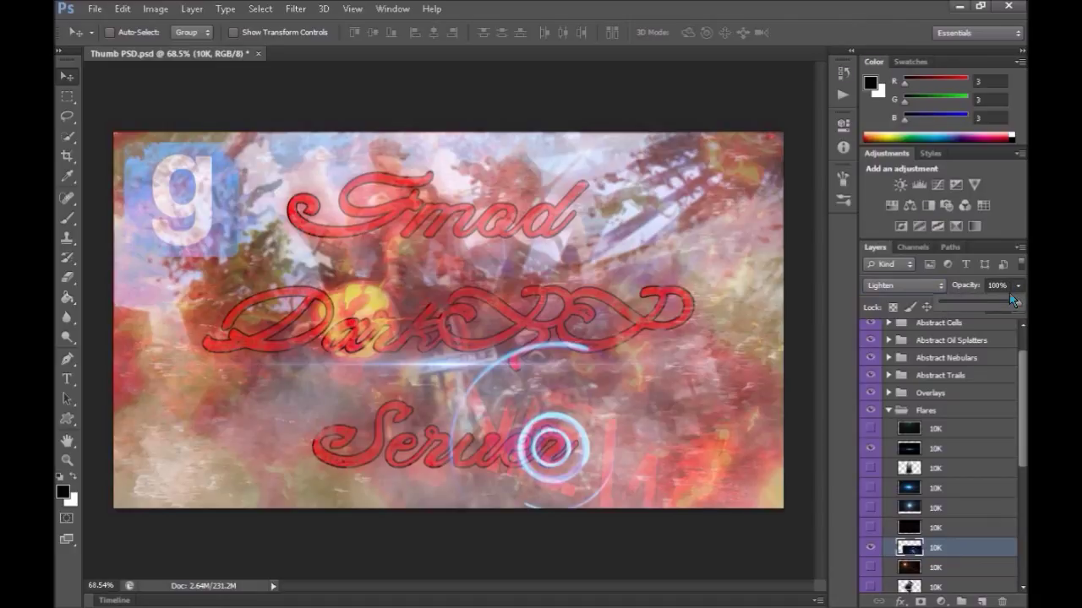
pyautogui.moveTo(984, 303); pyautogui.dragTo(982, 303)
pyautogui.click(1012, 285)
pyautogui.click(918, 600)
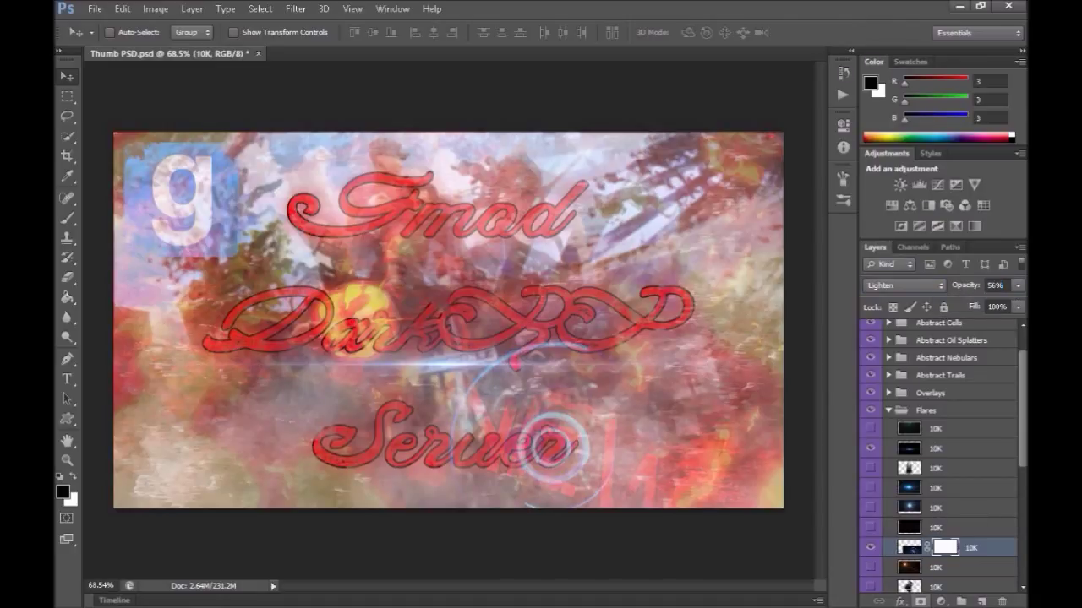
# Step: Paint grey on the flare mask with a 250 px brush to fade it near Server
pyautogui.press('x')
pyautogui.press('b')
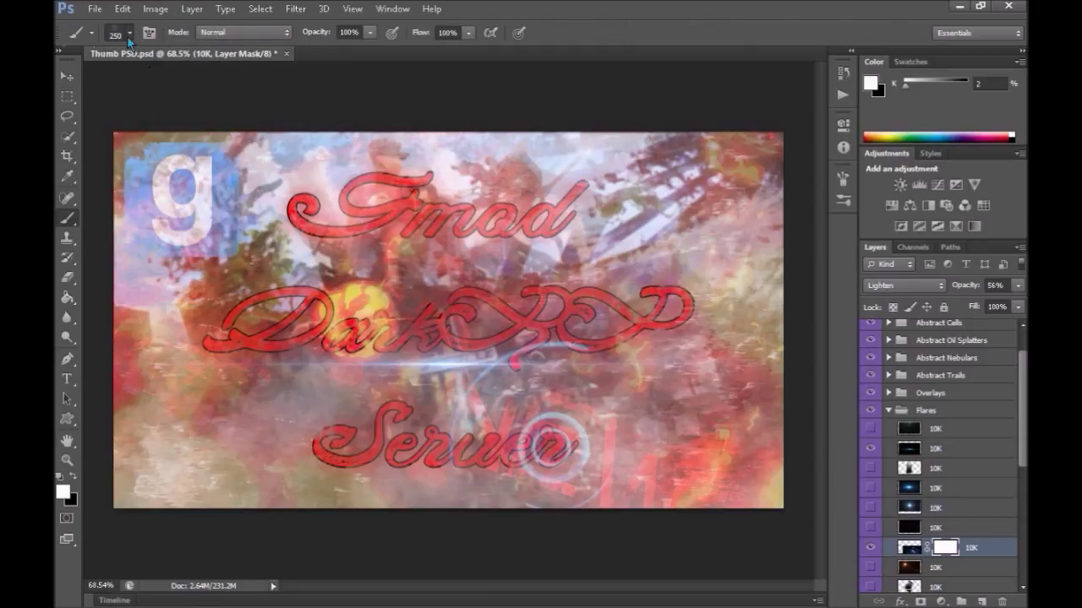
pyautogui.click(130, 34)
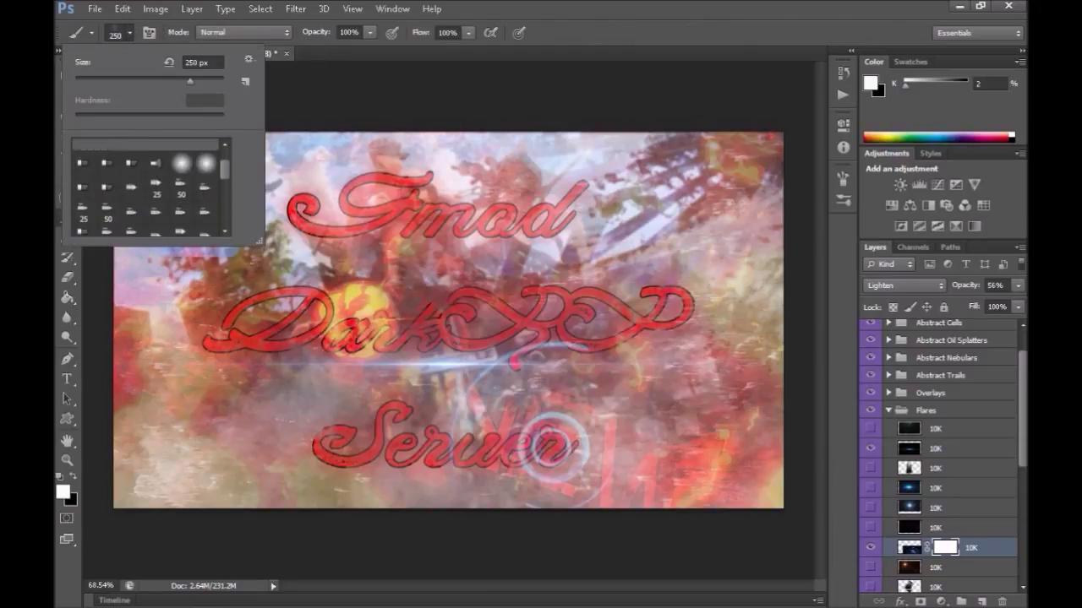
pyautogui.click(132, 34)
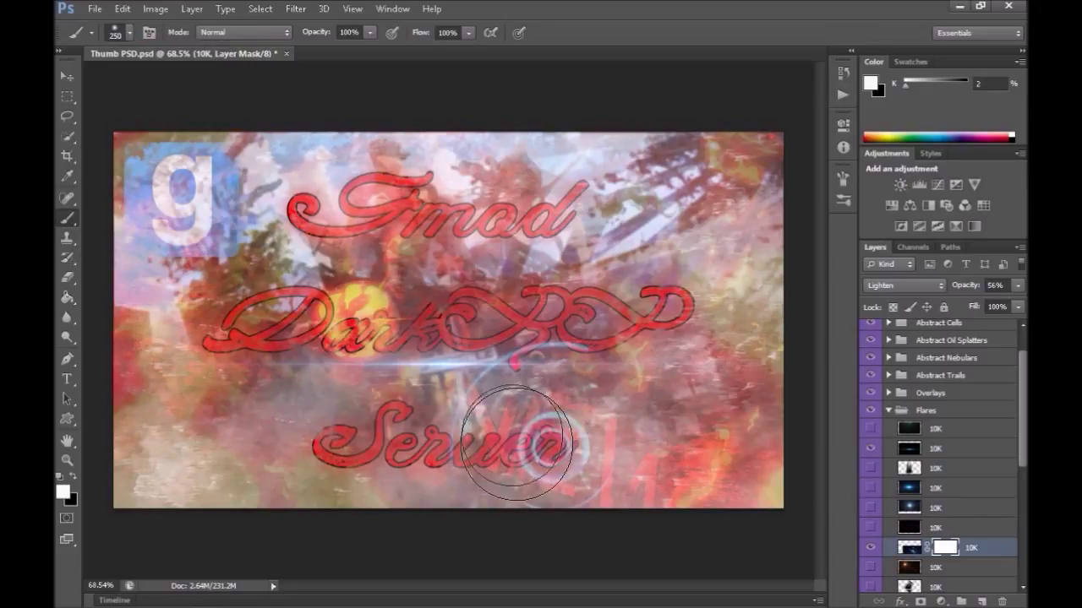
pyautogui.moveTo(905, 84); pyautogui.dragTo(939, 85)
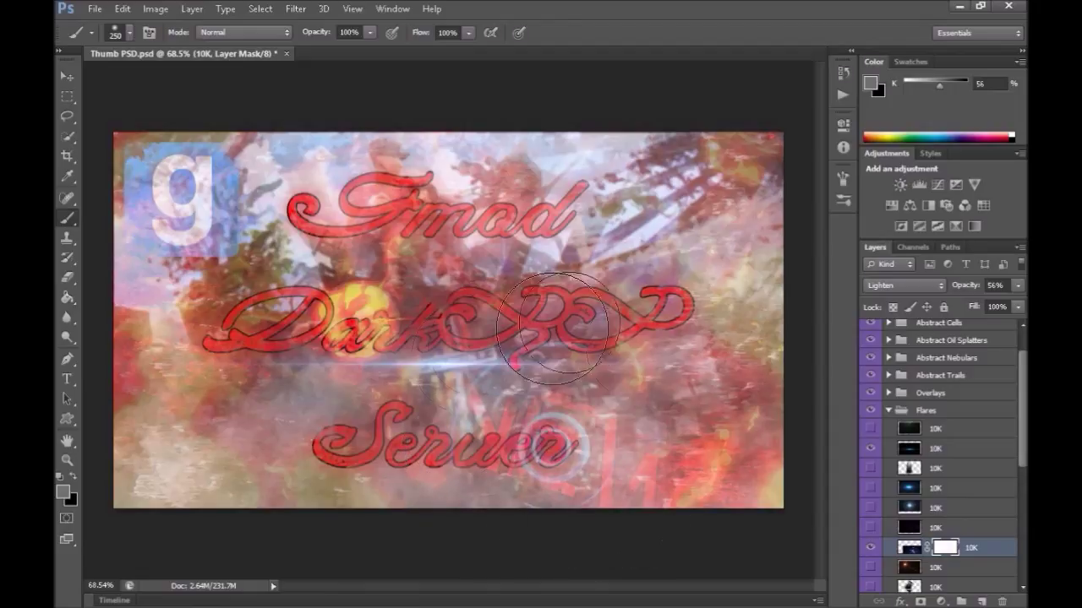
pyautogui.moveTo(541, 448)
pyautogui.mouseDown()
pyautogui.moveTo(611, 444)
pyautogui.moveTo(597, 455)
pyautogui.mouseUp()
# Step: Enlarge the ring flare to about 108%, shift it lower right, and collapse the Flares group
pyautogui.press('v')
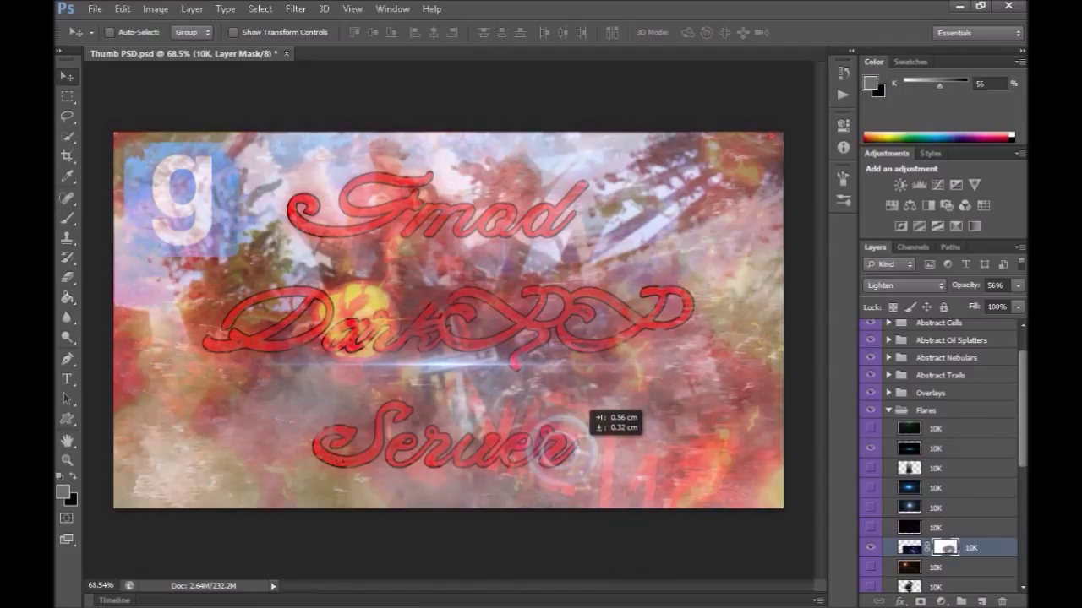
pyautogui.moveTo(579, 397); pyautogui.dragTo(604, 419)
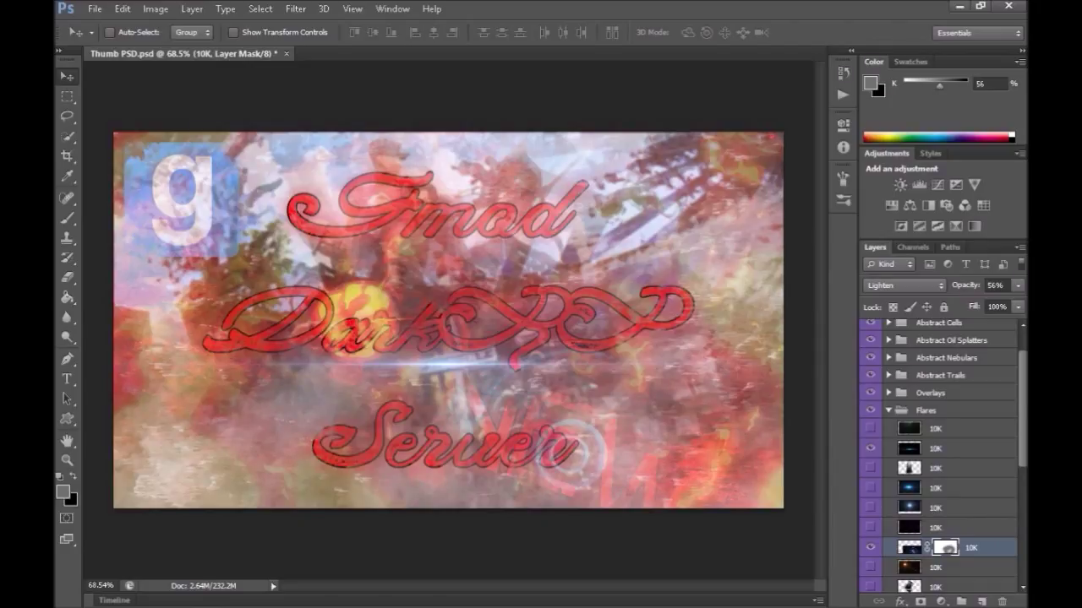
pyautogui.click(905, 550)
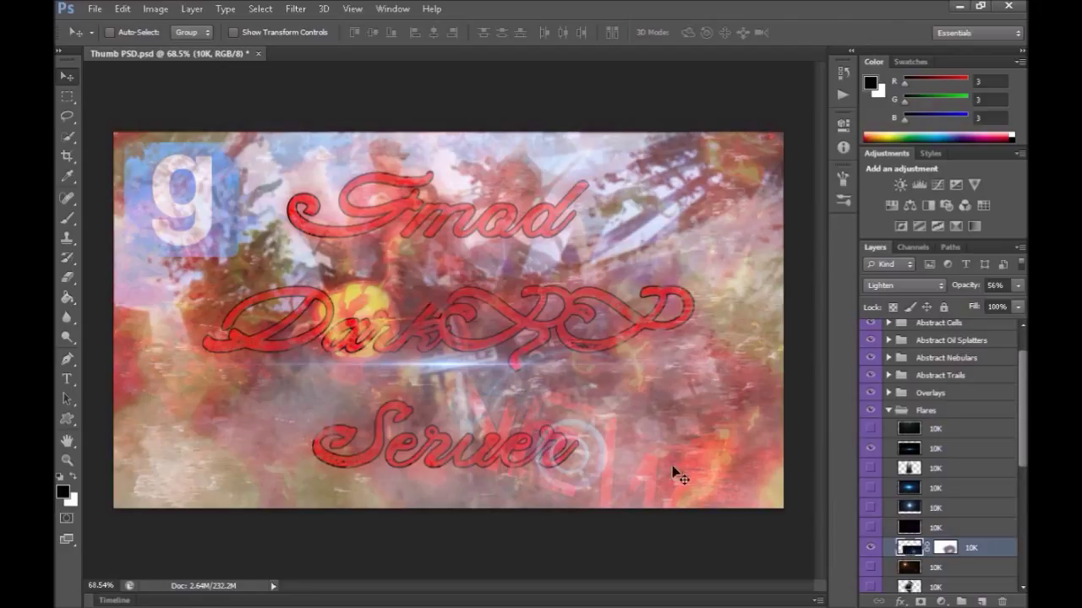
pyautogui.hotkey('ctrl', 't')
pyautogui.moveTo(250, 281); pyautogui.dragTo(201, 254)
pyautogui.press('Return')
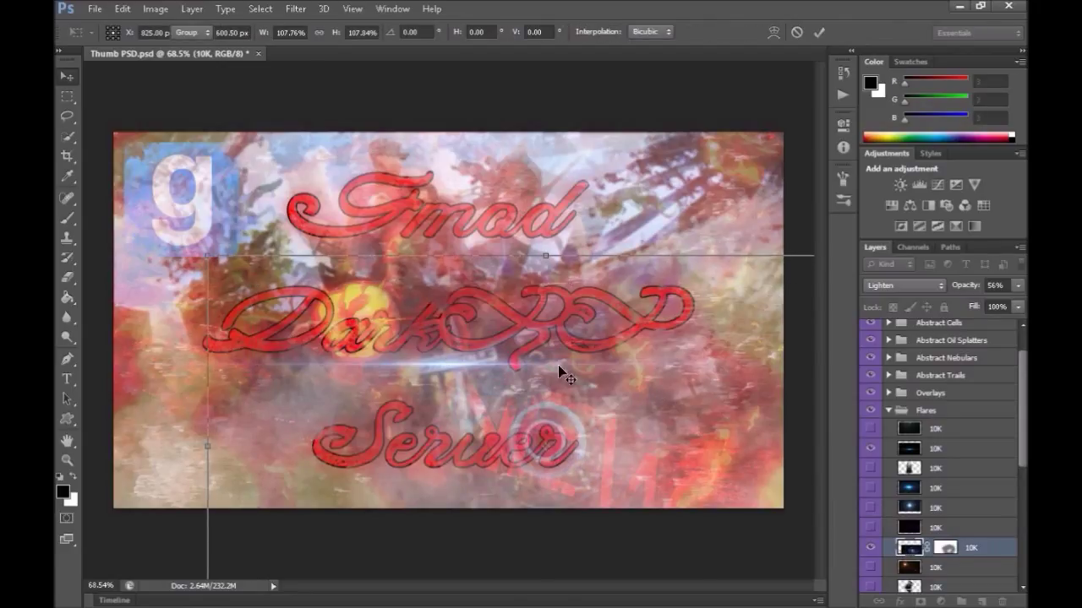
pyautogui.moveTo(579, 442); pyautogui.dragTo(597, 453)
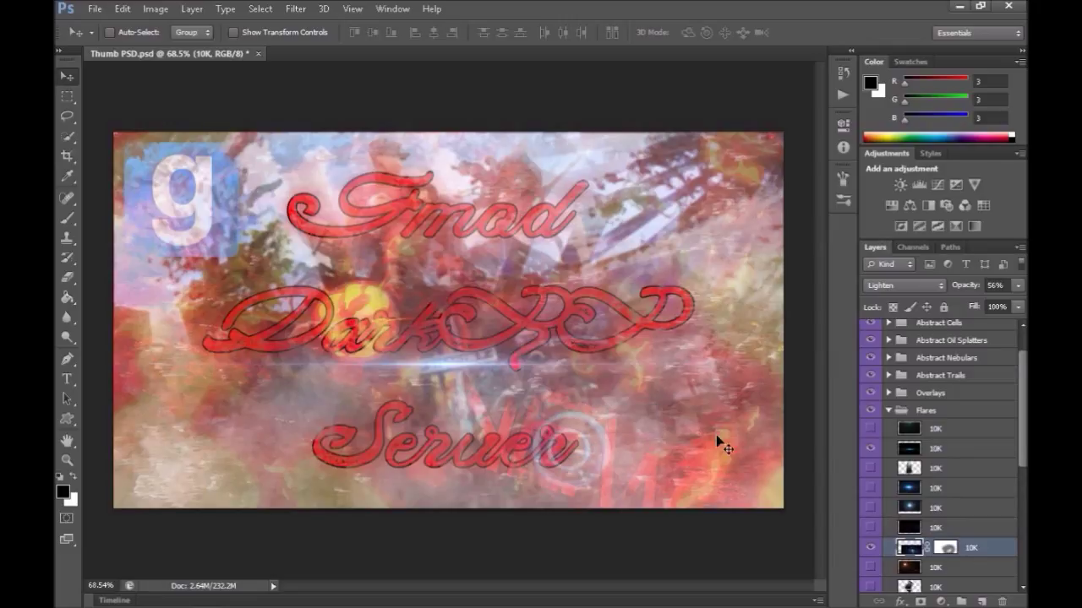
pyautogui.click(889, 411)
pyautogui.scroll(-2, 930, 422)
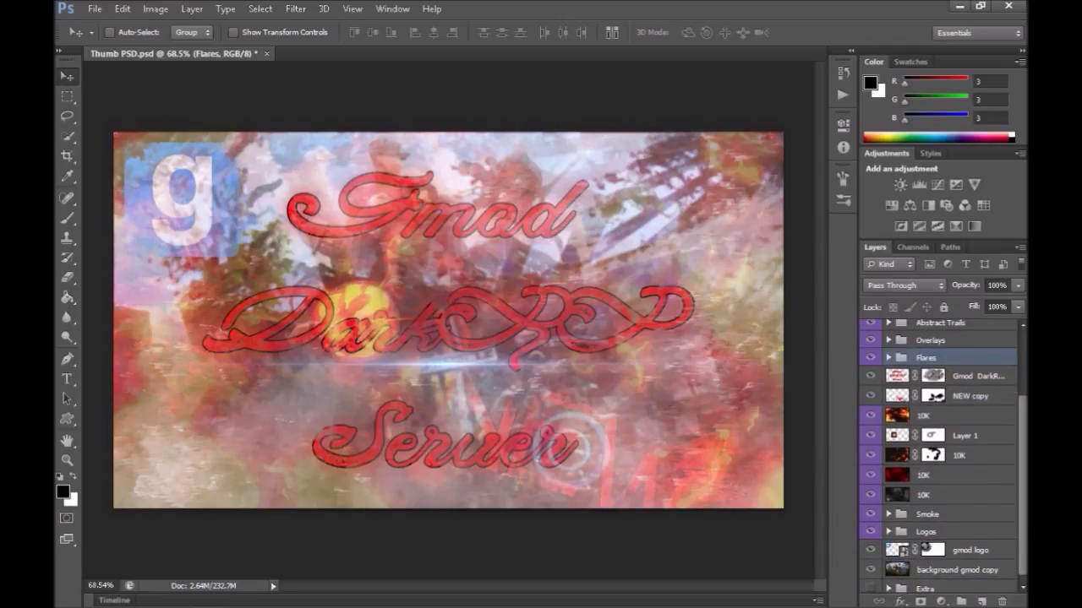
# Step: Overwrite Thumb PSD.psd in the Gmod Ad folder, accepting the Photoshop format options
pyautogui.scroll(-1, 938, 456)
pyautogui.scroll(2, 938, 457)
pyautogui.scroll(2, 938, 457)
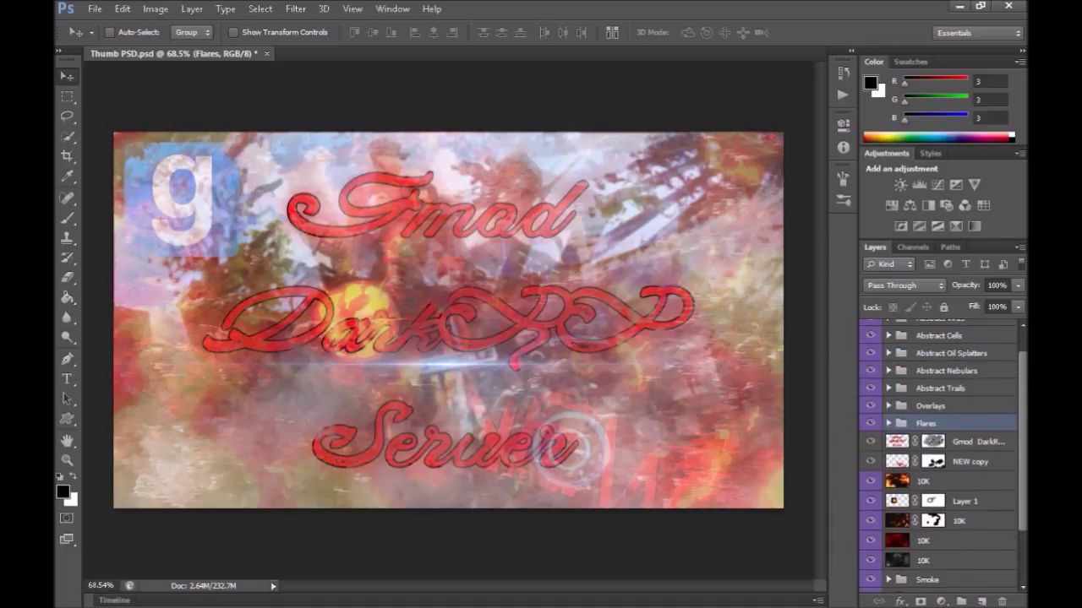
pyautogui.press('a')
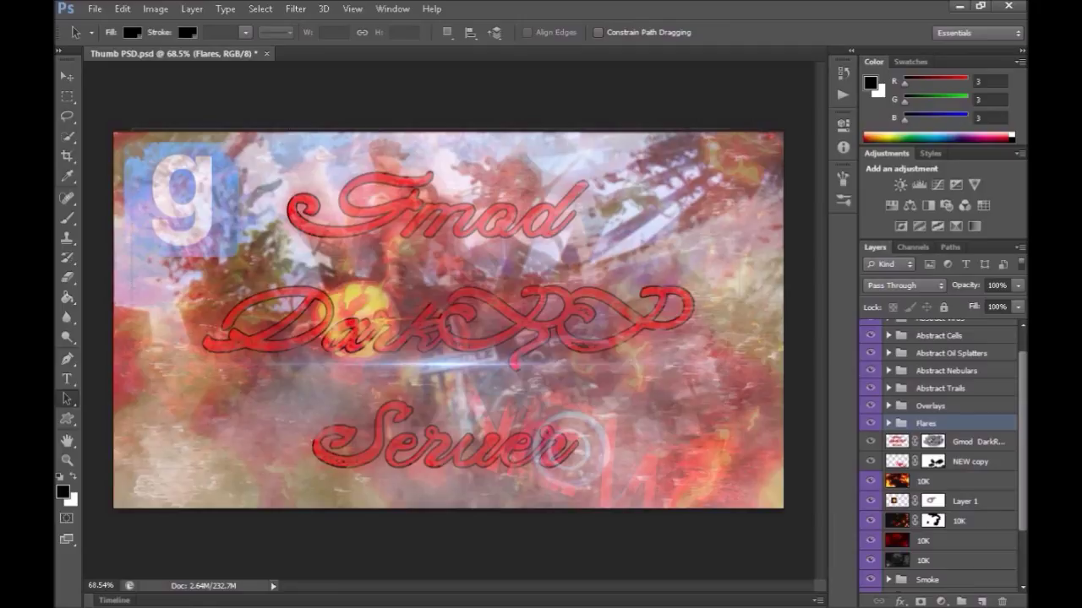
pyautogui.click(95, 9)
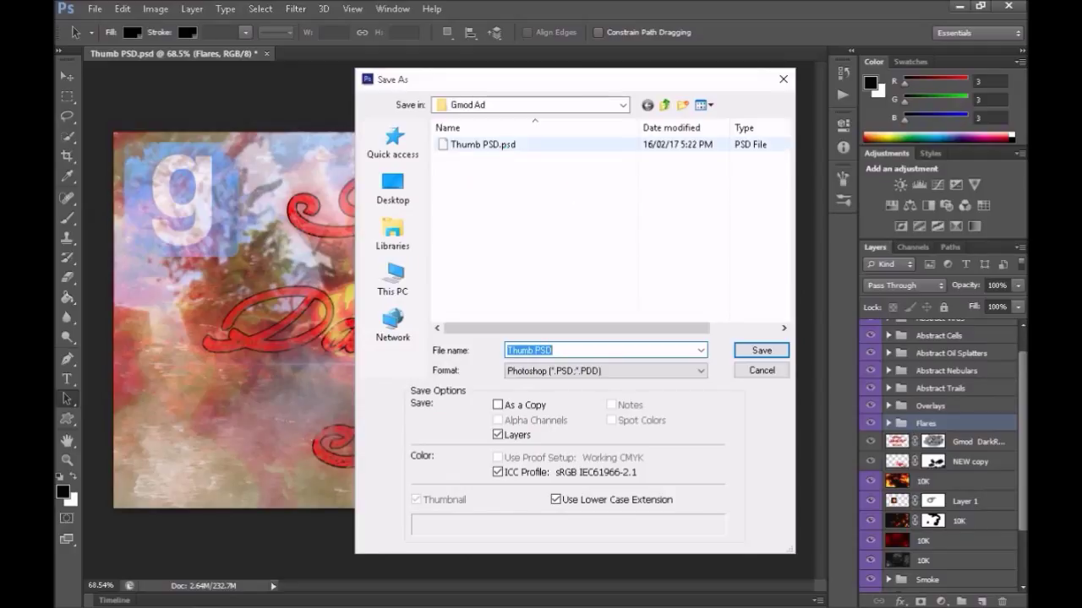
pyautogui.click(500, 145)
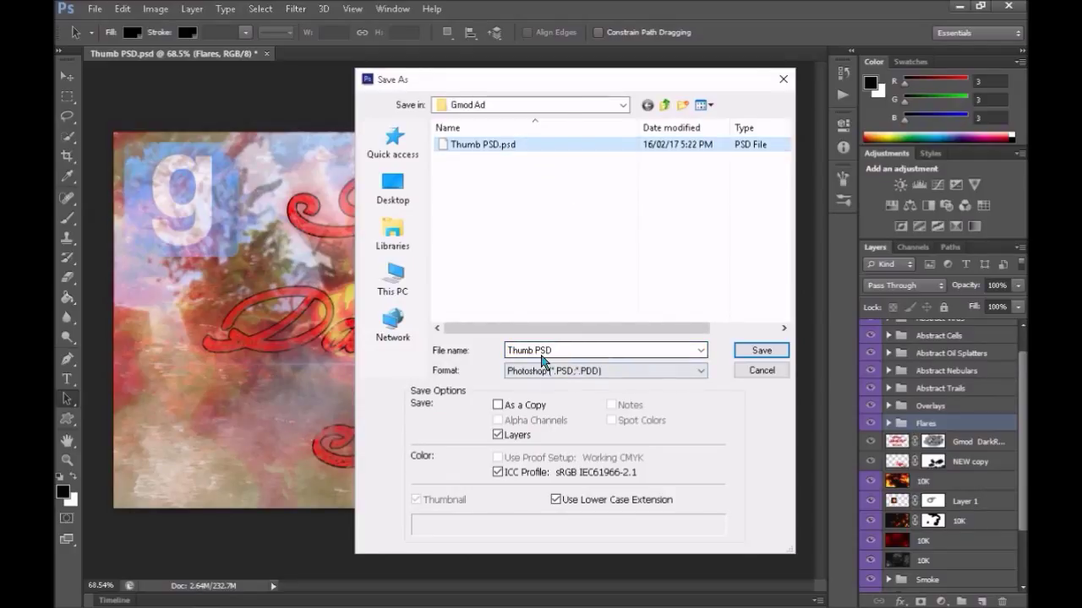
pyautogui.click(758, 350)
pyautogui.click(490, 241)
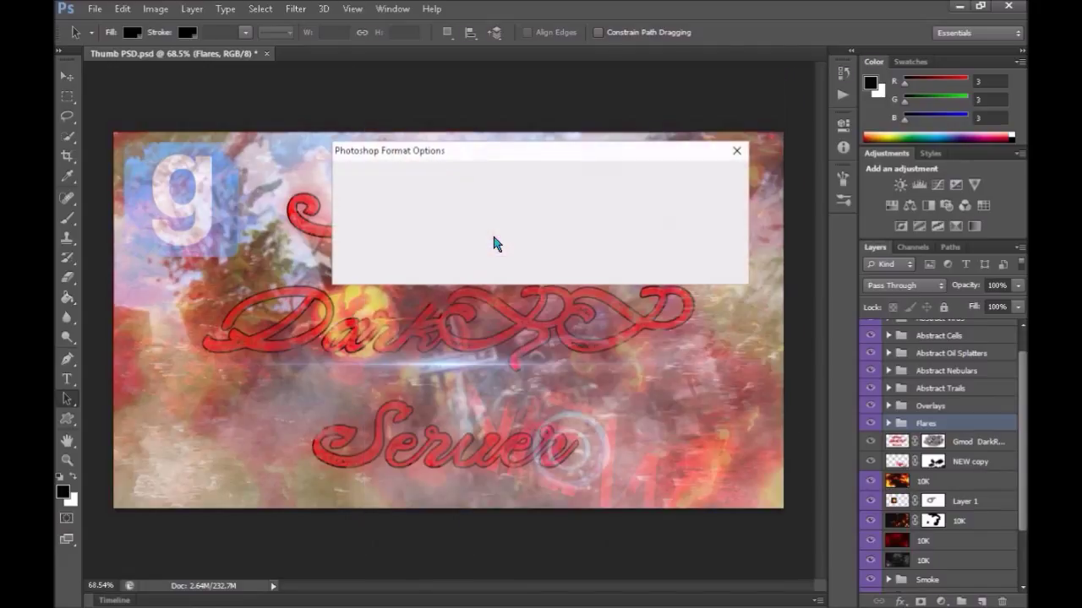
pyautogui.click(701, 176)
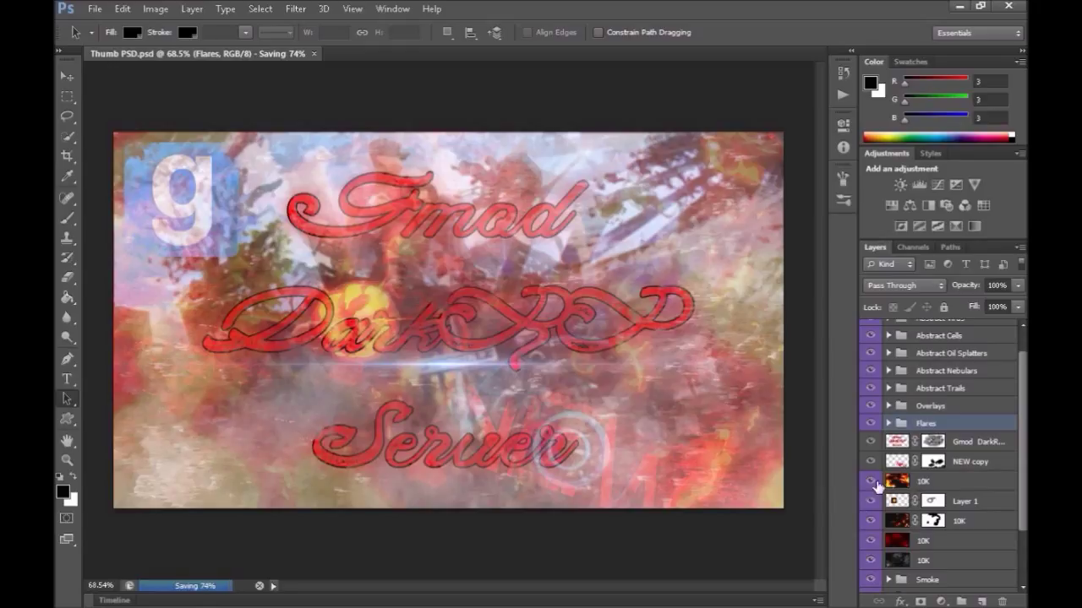
pyautogui.scroll(-3, 904, 475)
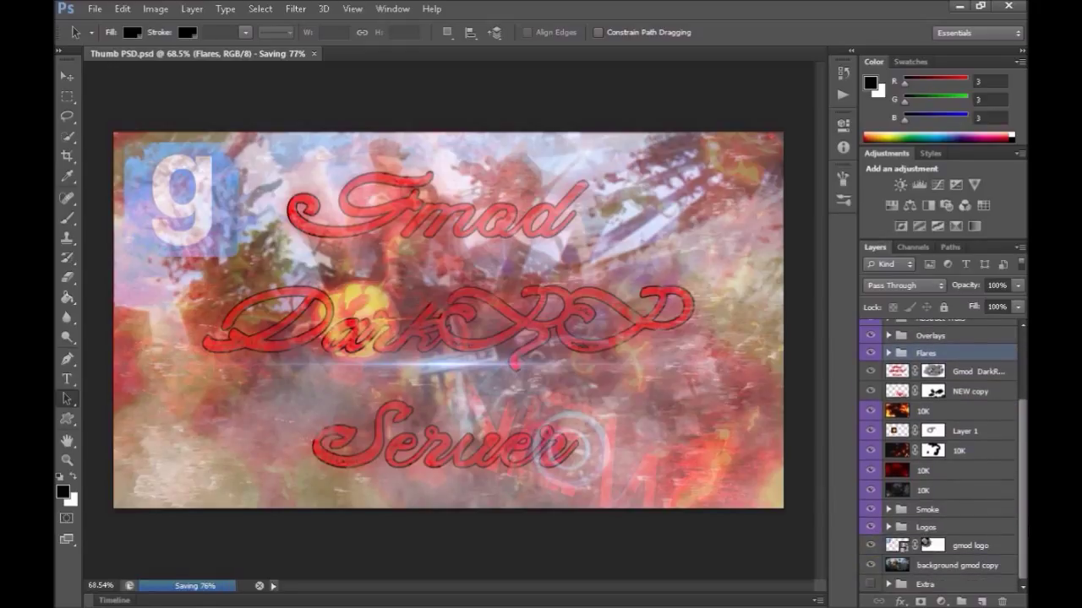
pyautogui.scroll(1, 938, 457)
pyautogui.scroll(1, 938, 456)
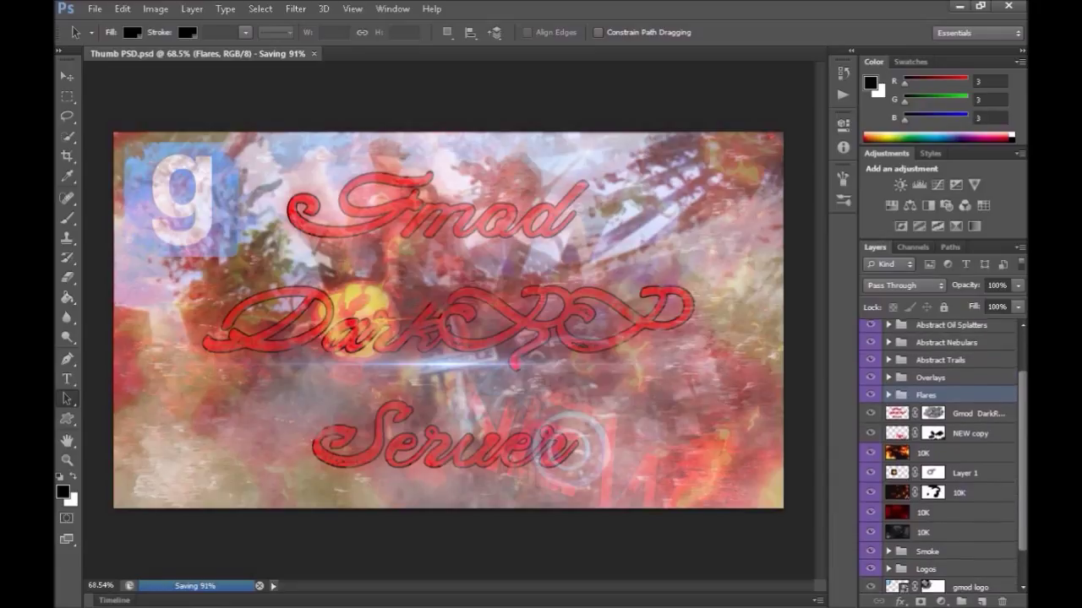
pyautogui.scroll(-1, 938, 456)
pyautogui.scroll(-1, 938, 457)
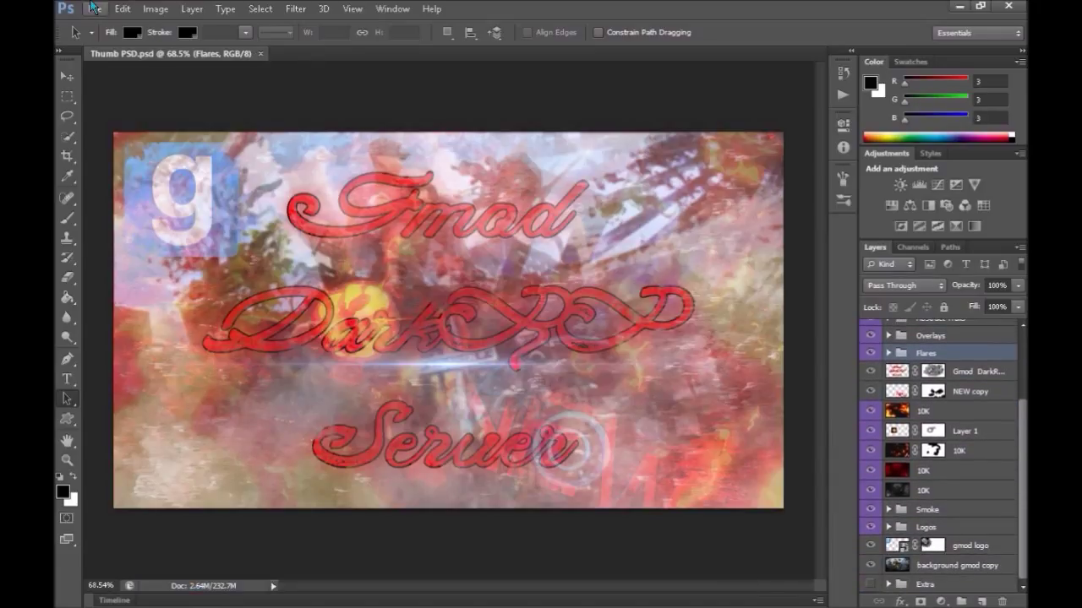
# Step: Save a JPEG copy named Thumb at quality 12 (Maximum)
pyautogui.click(95, 9)
pyautogui.click(111, 193)
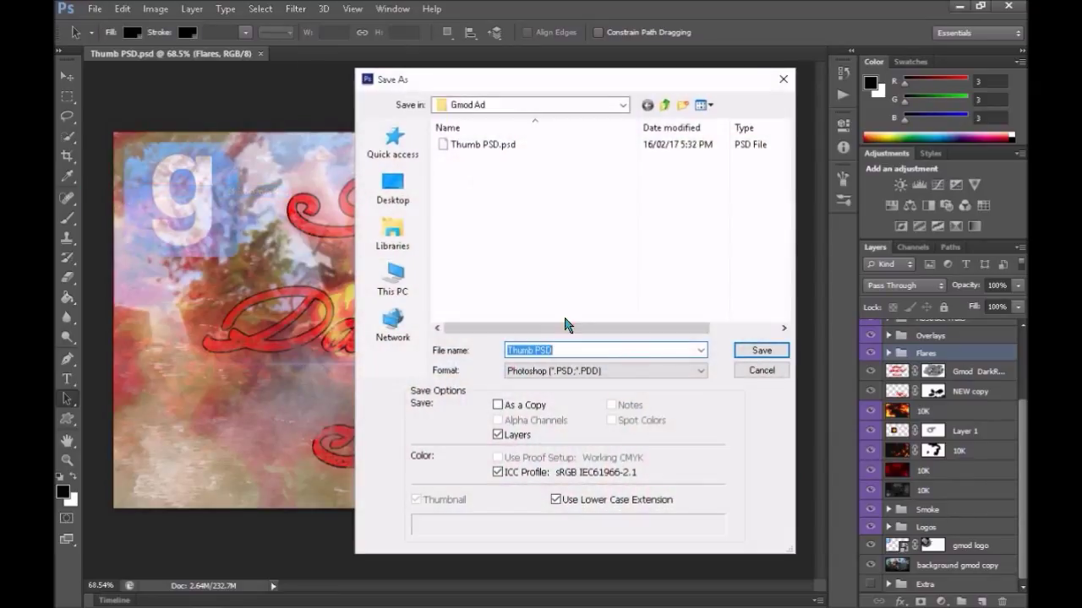
pyautogui.click(582, 371)
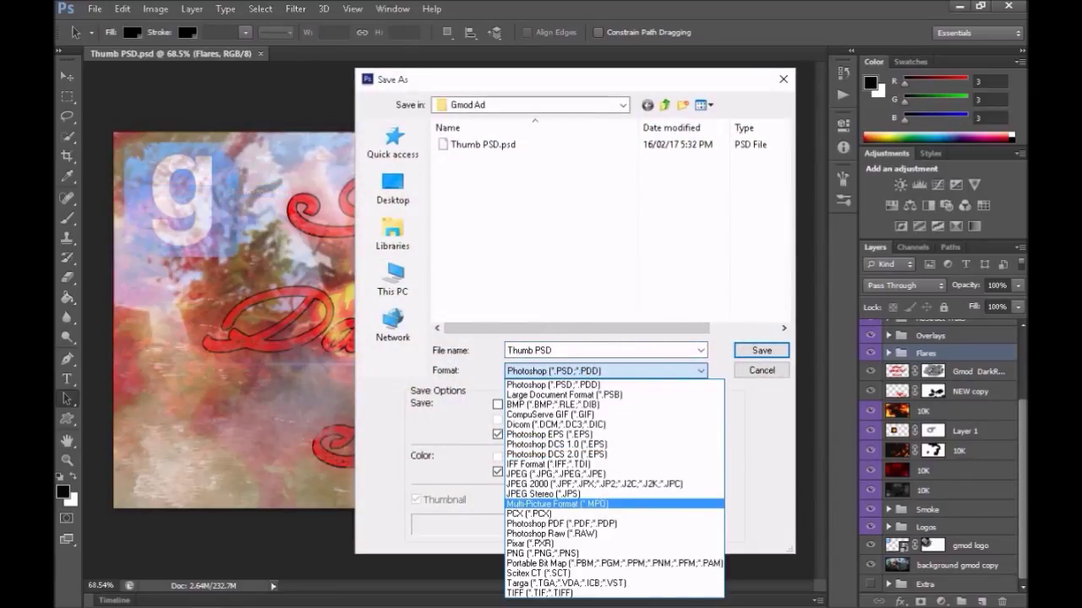
pyautogui.click(615, 475)
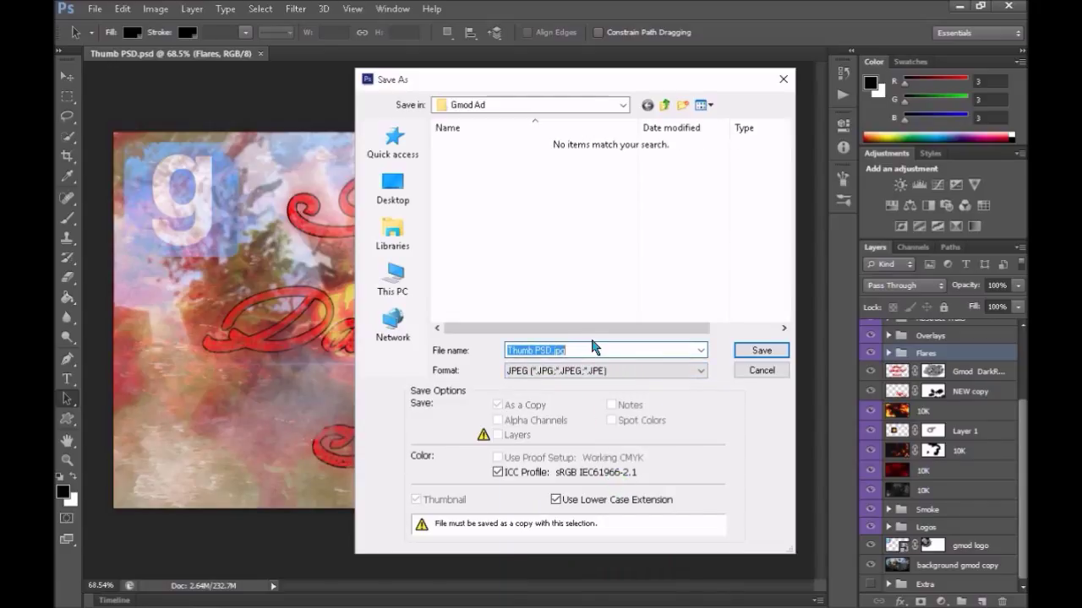
pyautogui.write('Thumb')
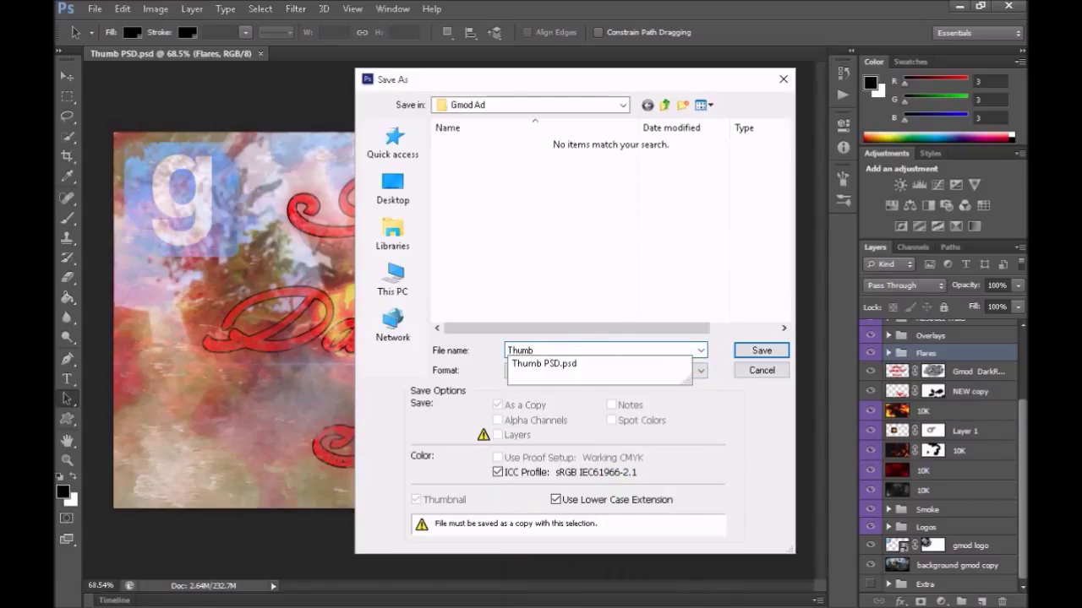
pyautogui.click(762, 351)
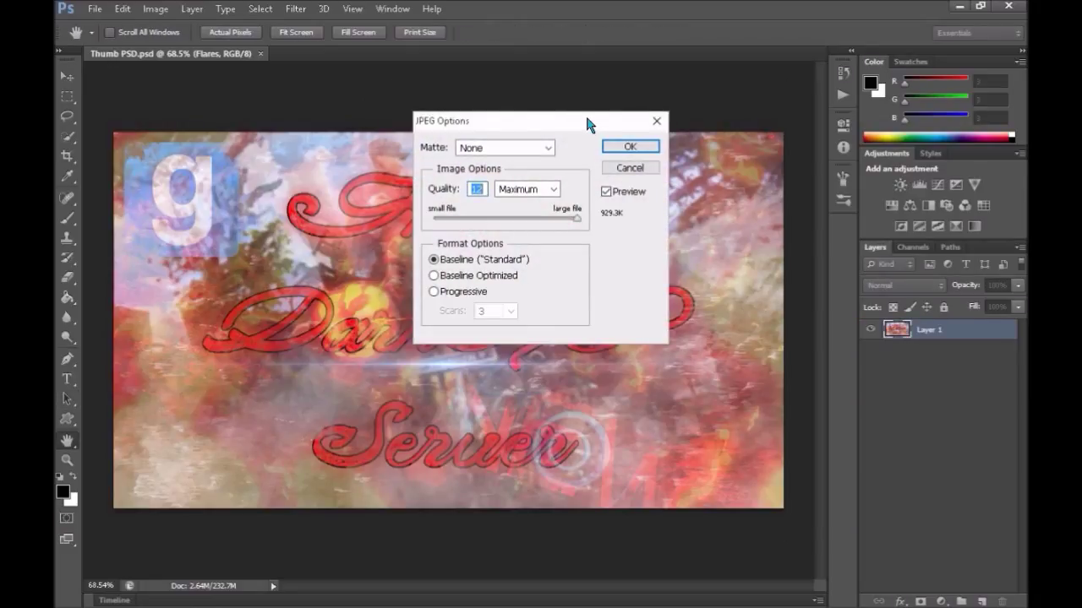
pyautogui.click(629, 145)
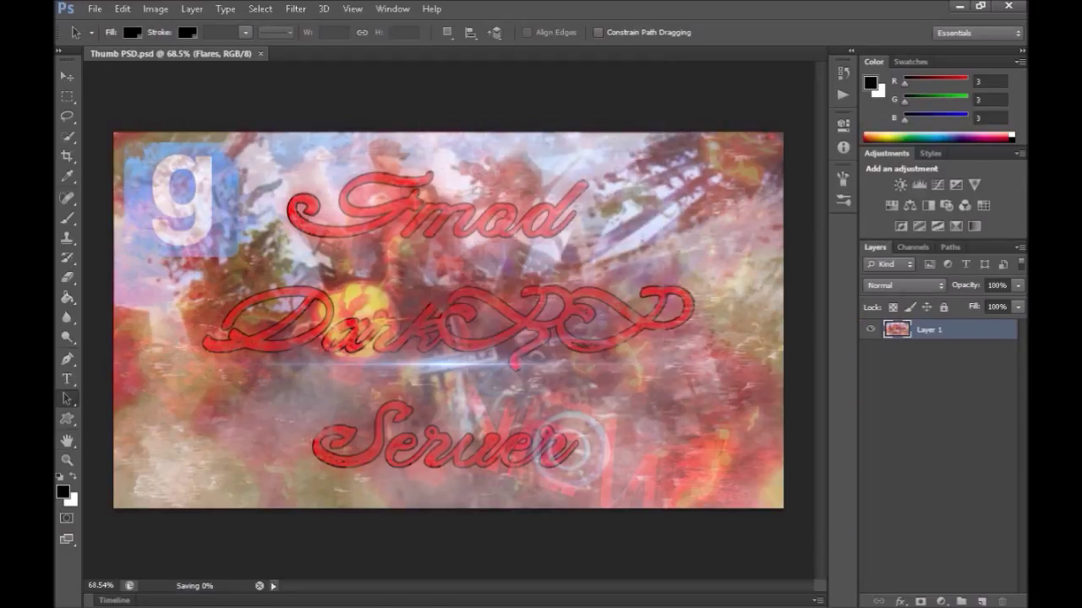